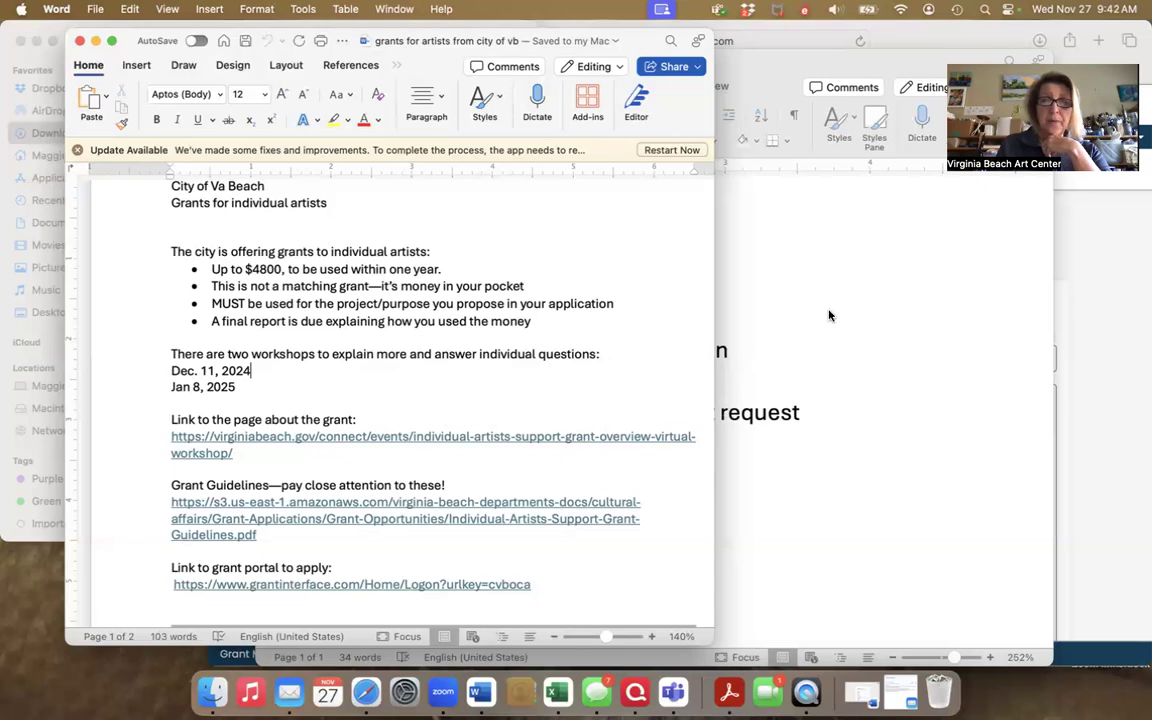
Switch from Word to the 'Cultural Affairs | City of Virginia Beach' tab in Safari
click(1075, 231)
click(540, 73)
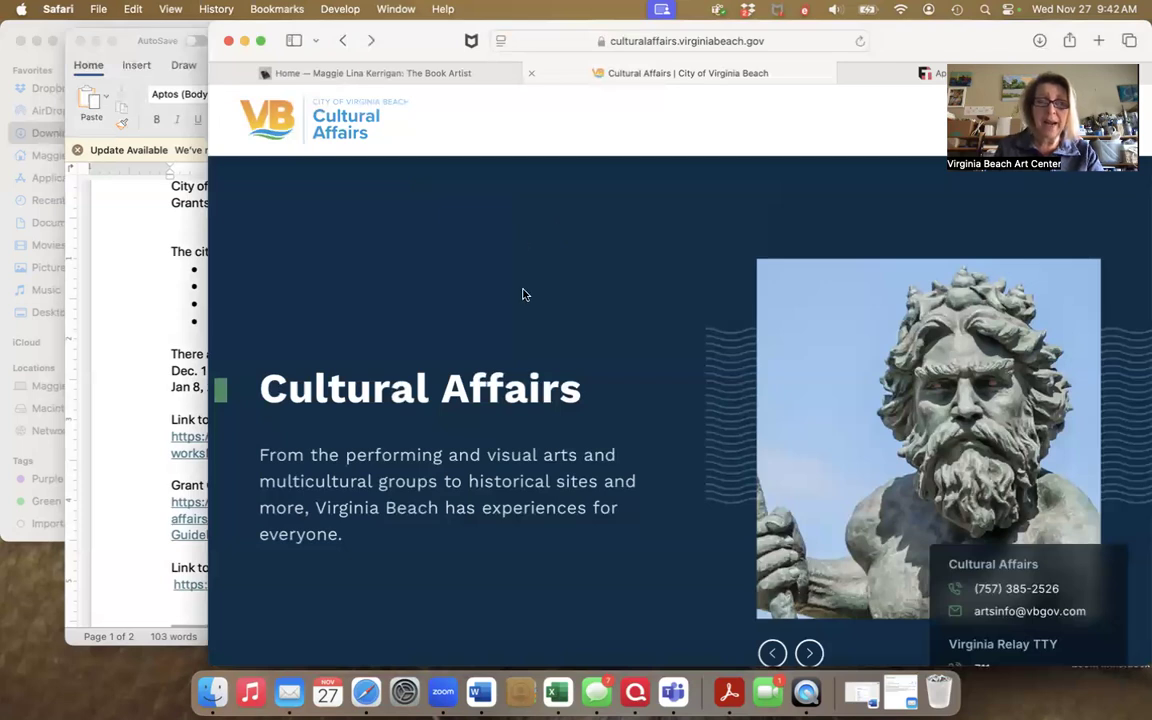
Scroll the Cultural Affairs home page and open the Grant Opportunities page via Learn More
scroll(522, 294, down, 2)
scroll(522, 294, down, 5)
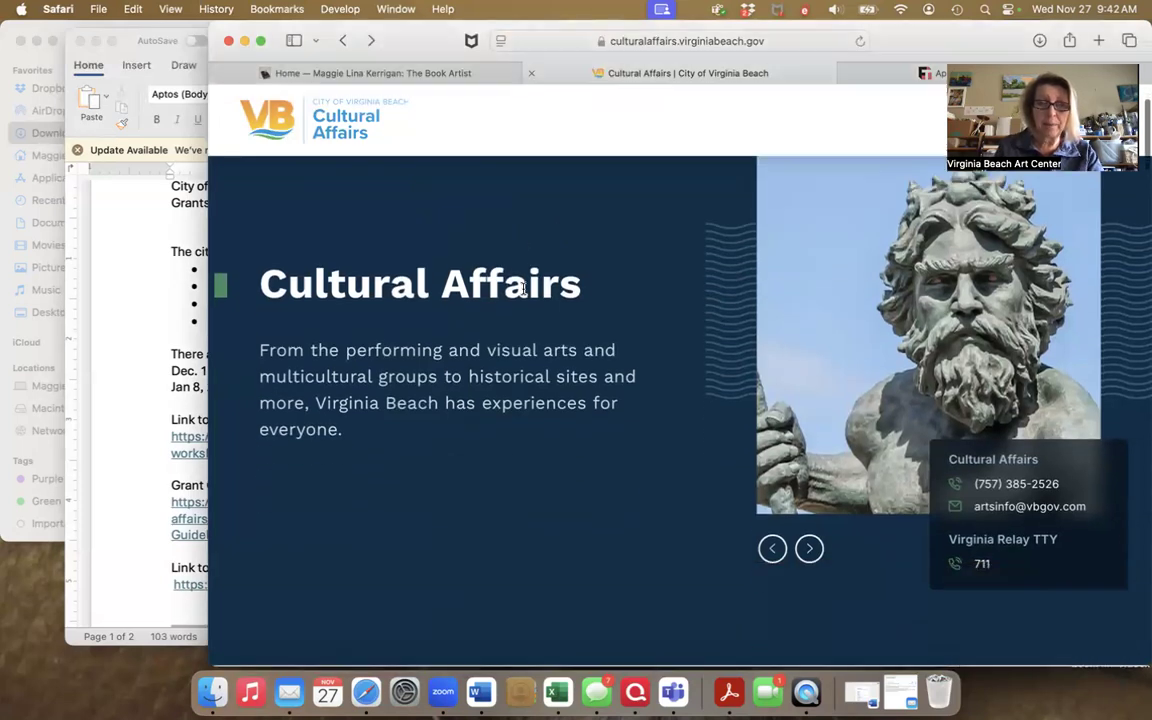
scroll(522, 289, down, 7)
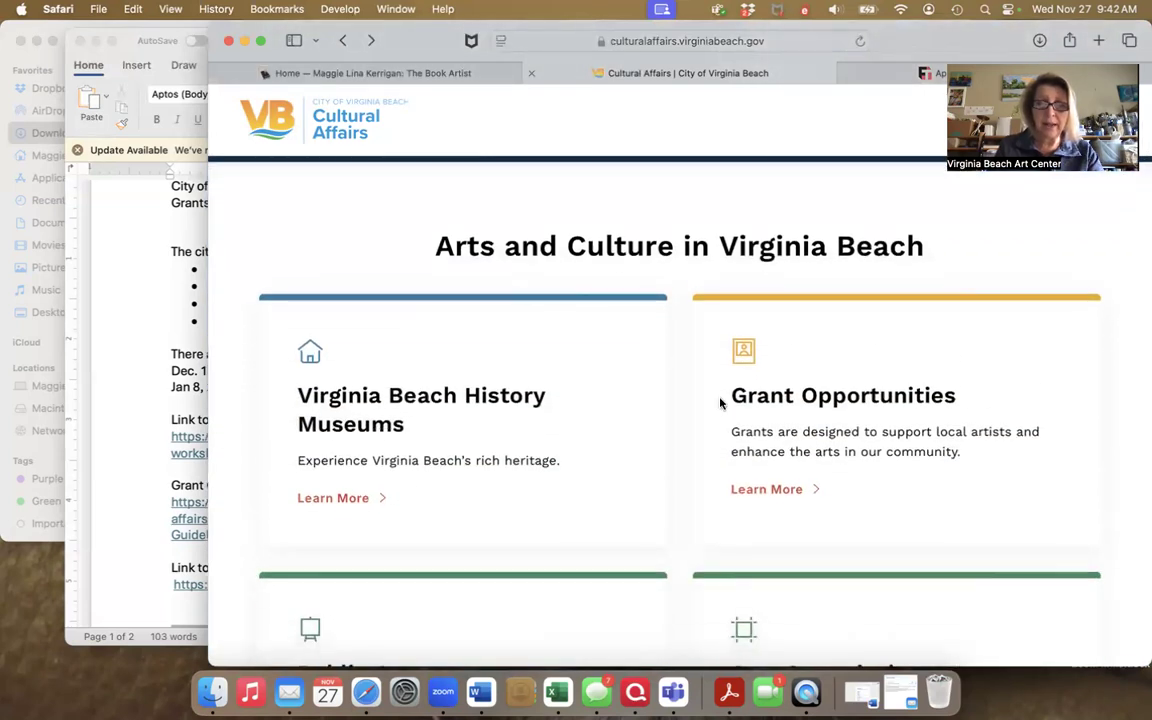
click(761, 492)
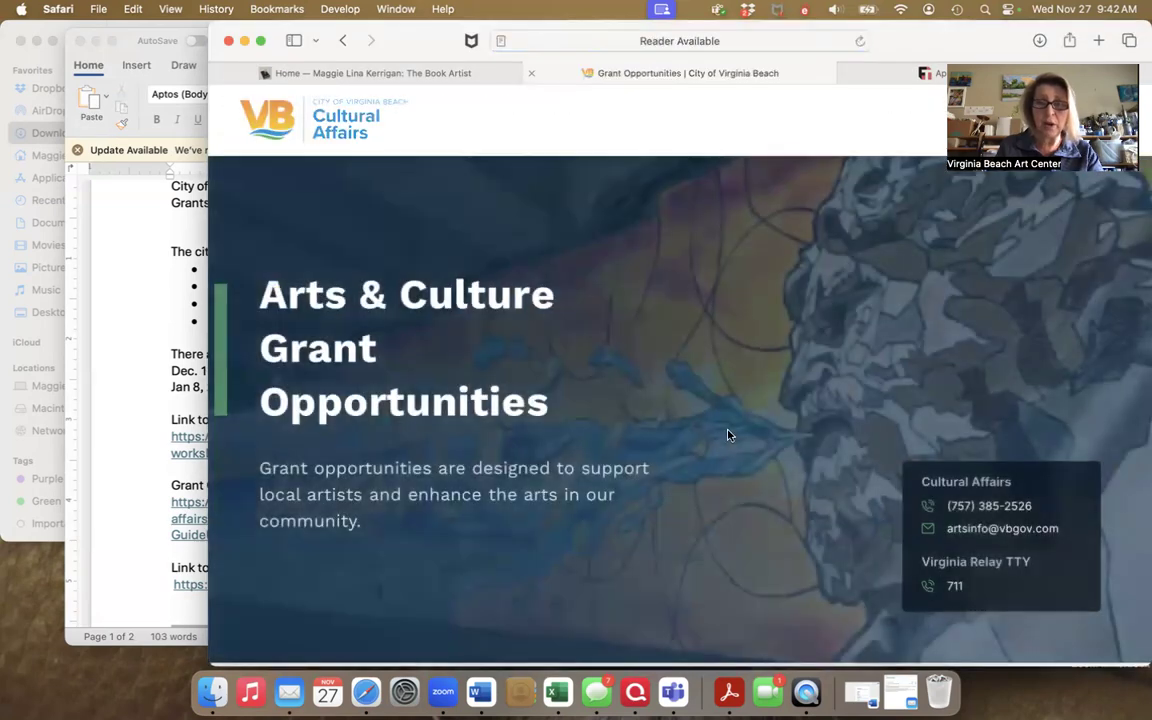
Scroll to Grants to Individual Artists and its 5 p.m. Friday, Jan. 24, 2025 deadline
scroll(728, 435, down, 5)
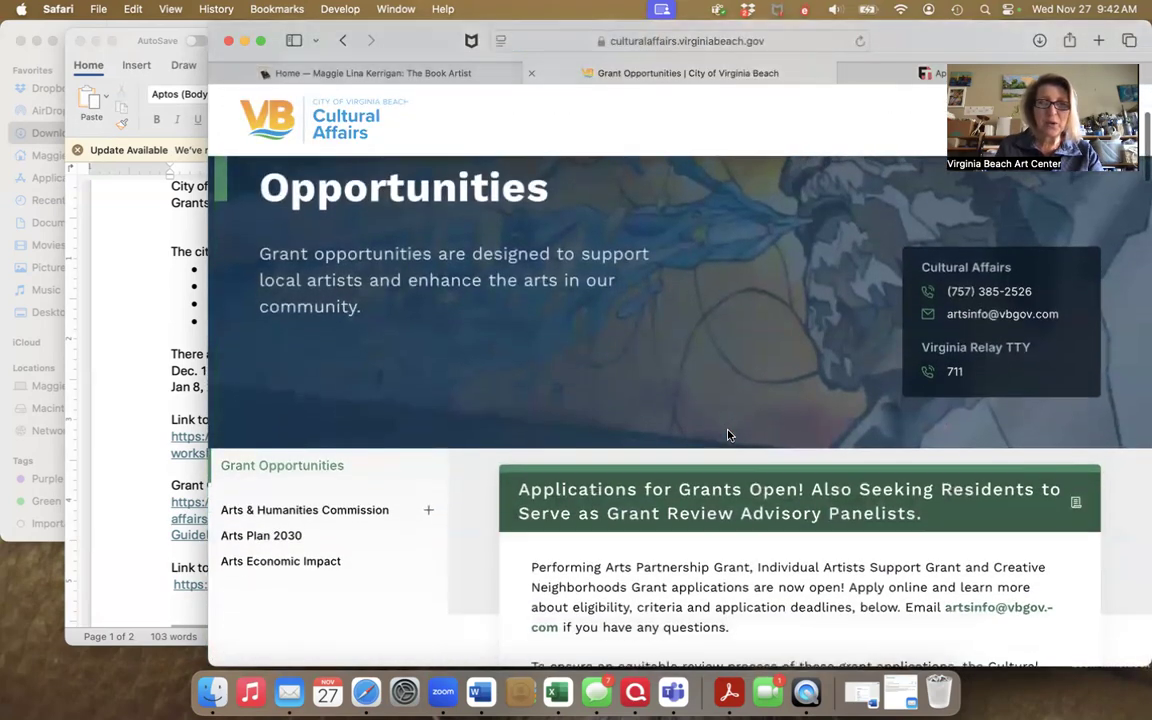
scroll(728, 435, down, 5)
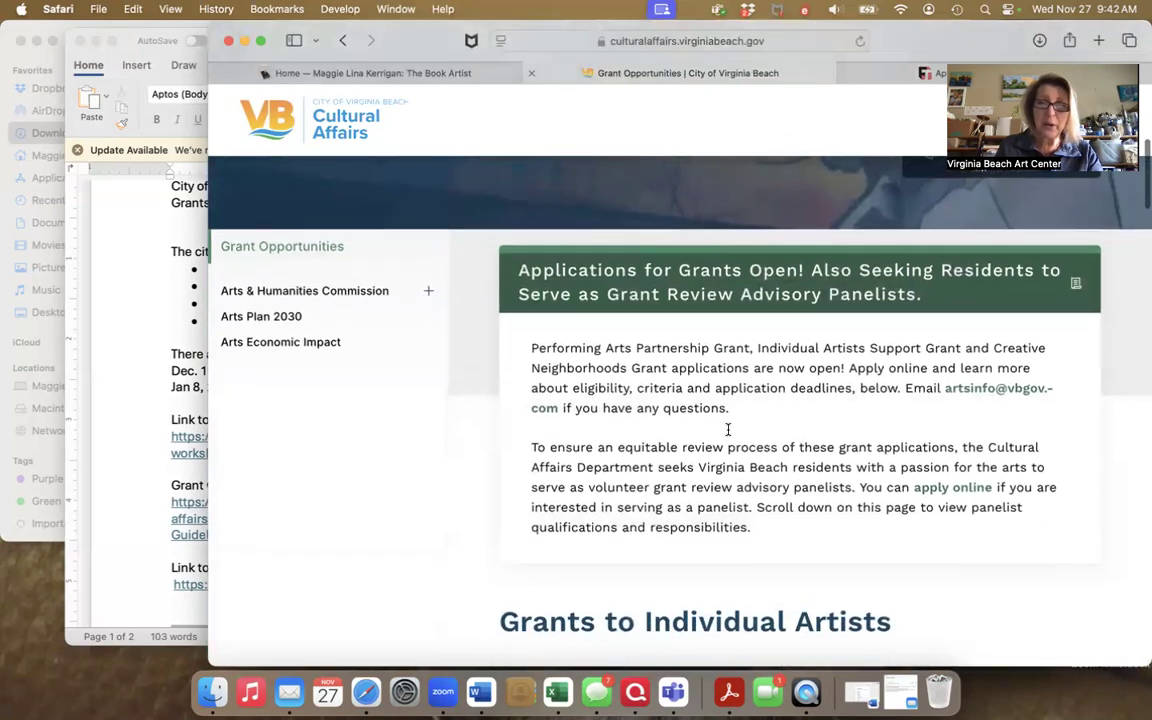
scroll(728, 430, down, 2)
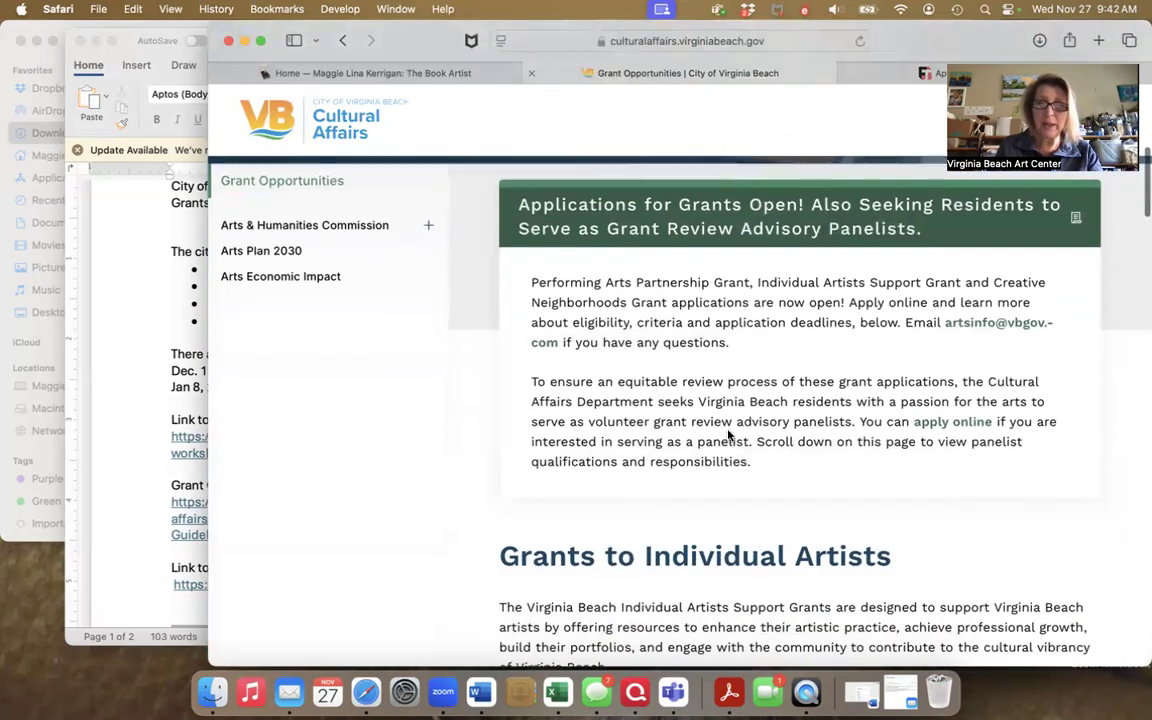
scroll(728, 435, down, 4)
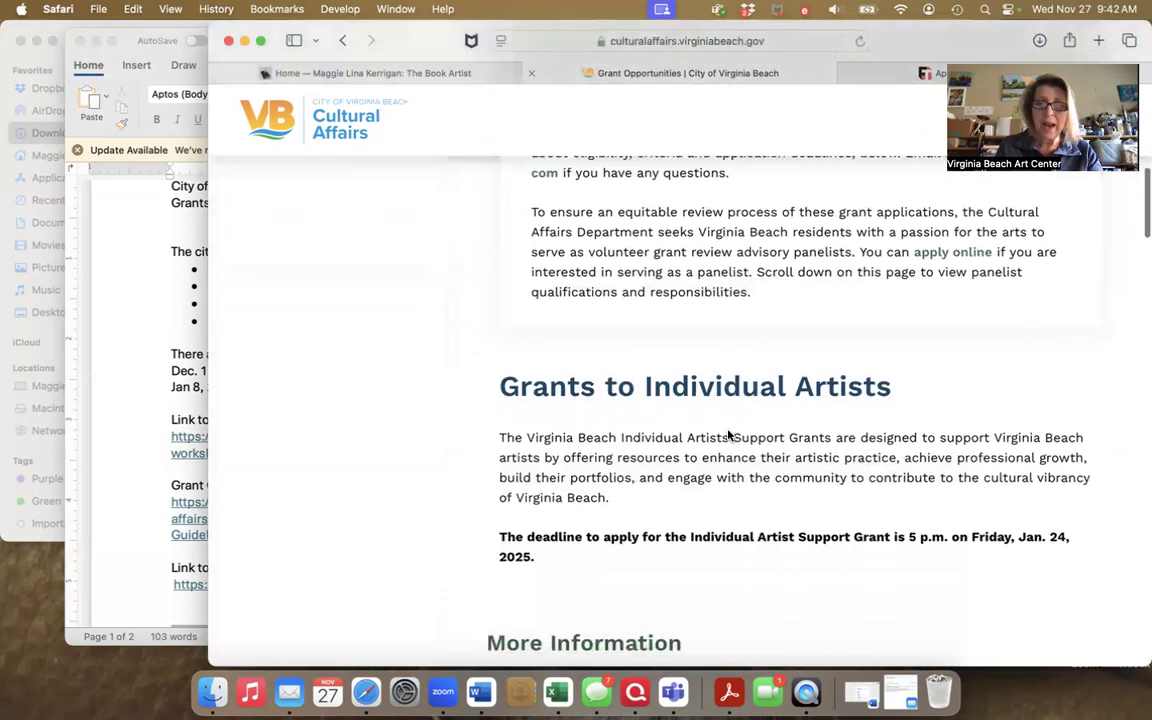
scroll(728, 435, down, 4)
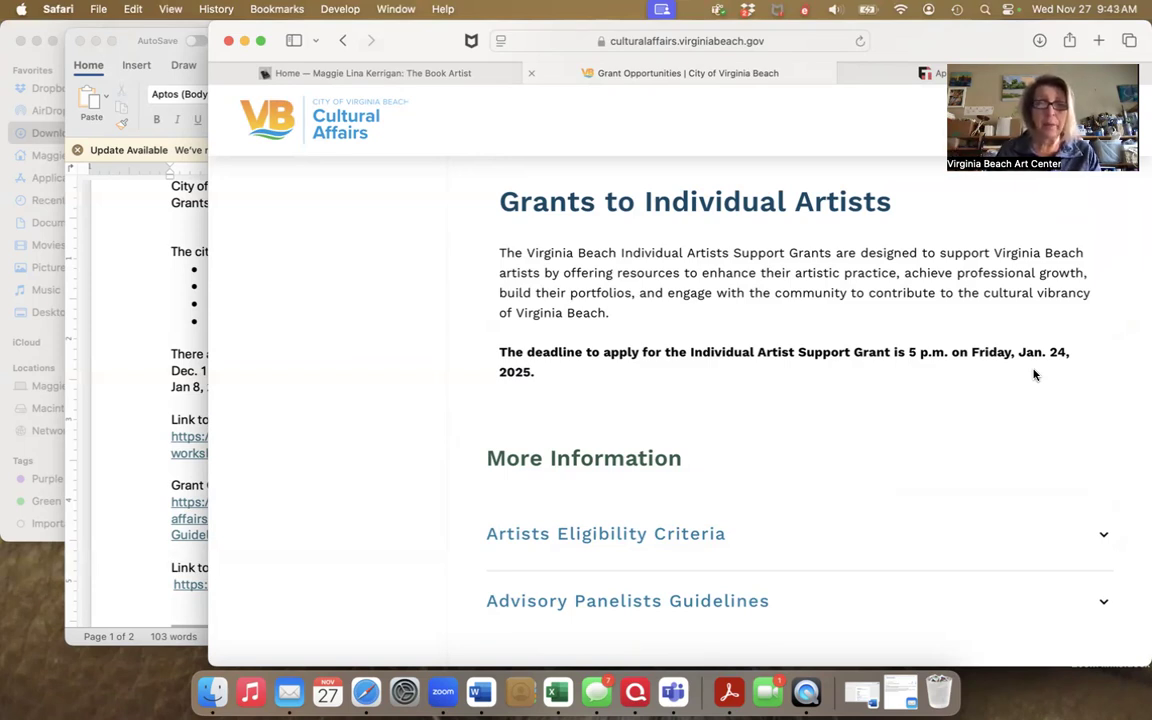
scroll(1008, 411, down, 2)
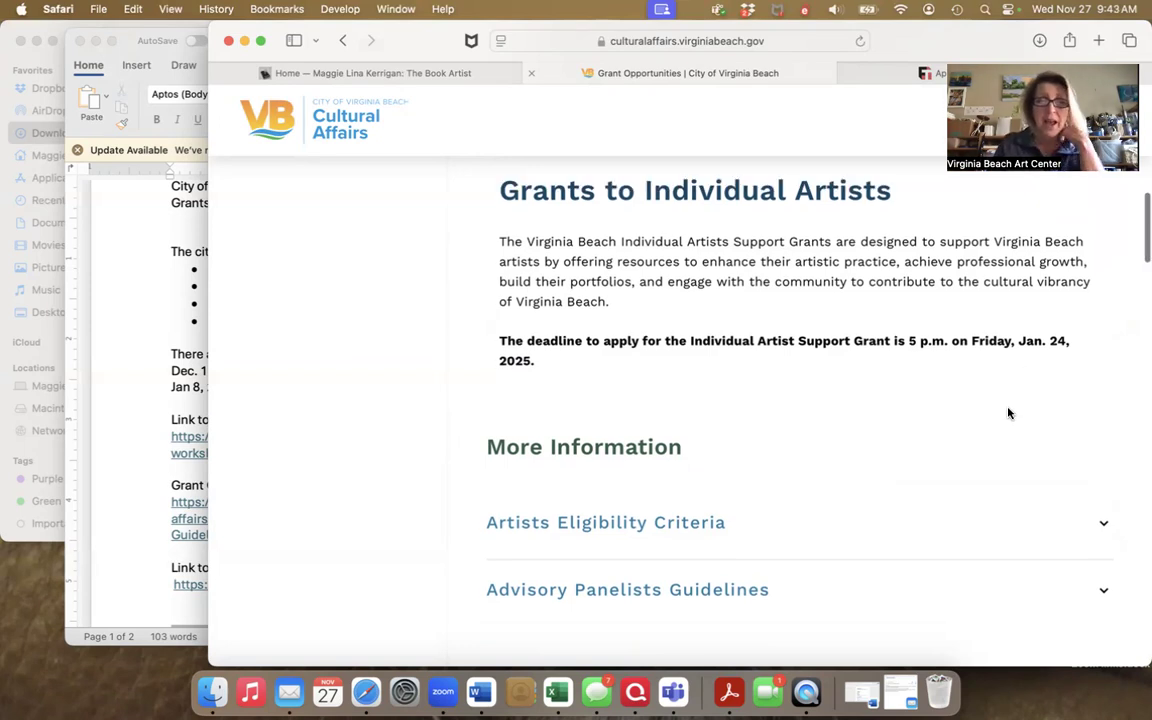
scroll(1008, 413, down, 2)
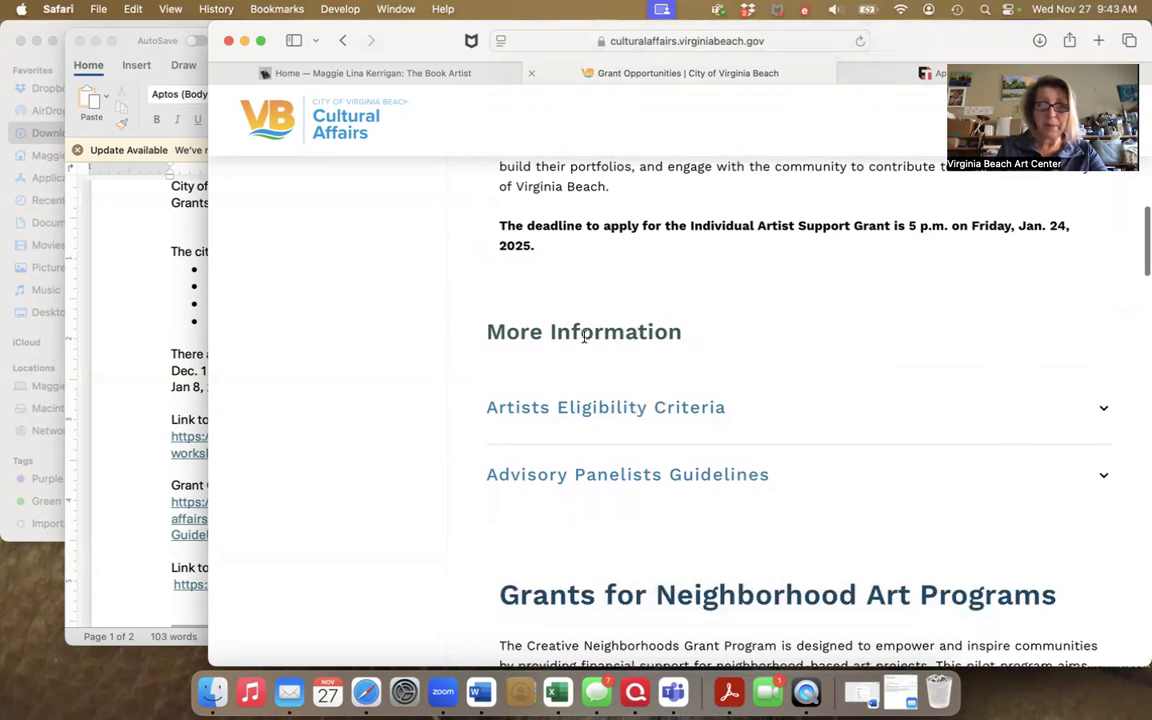
Expand the Artists Eligibility Criteria list and read down through it
click(600, 409)
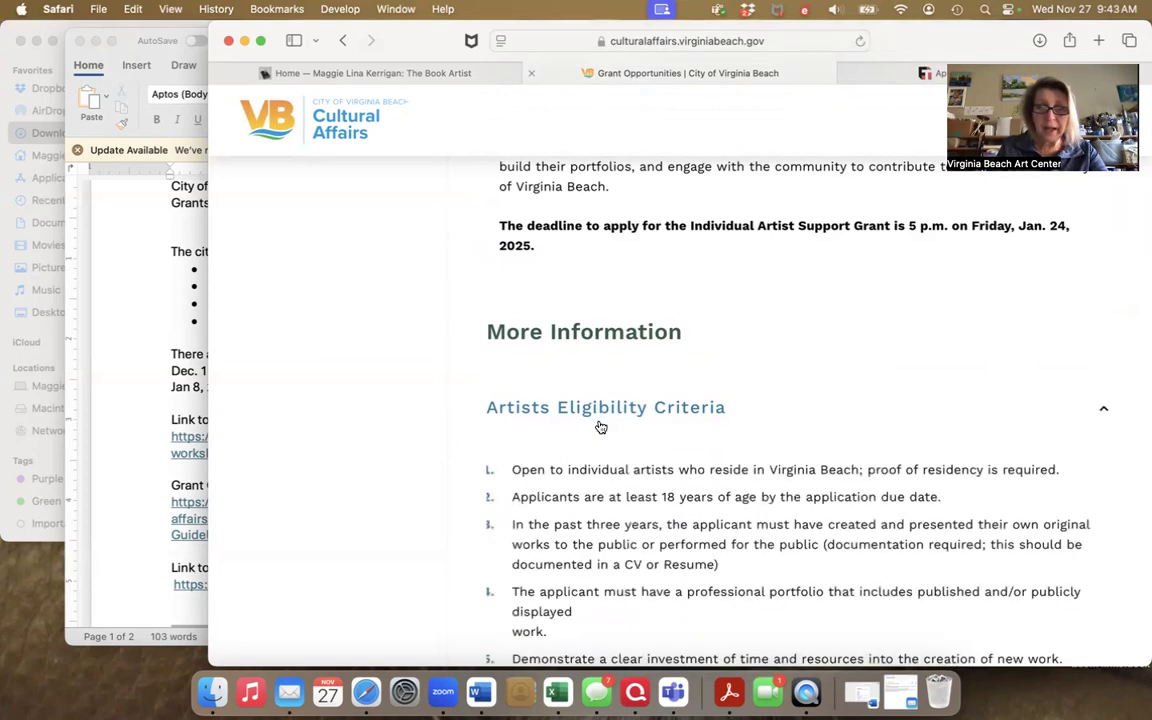
scroll(600, 422, down, 3)
scroll(600, 425, down, 1)
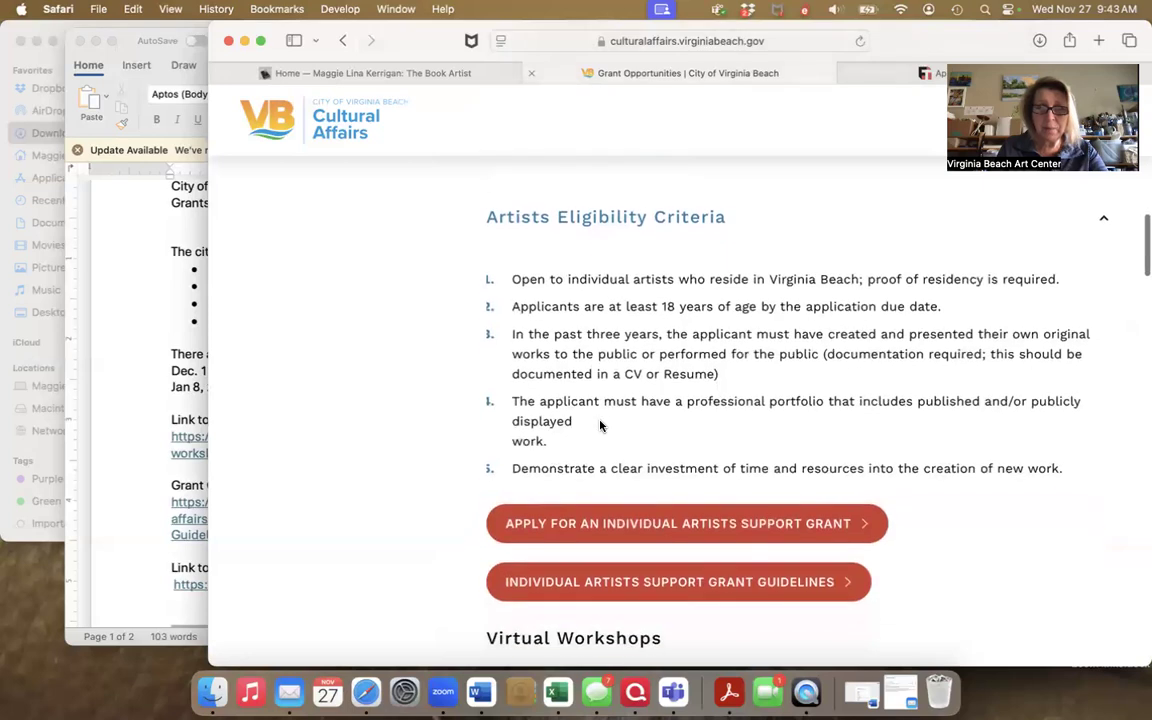
scroll(600, 425, down, 2)
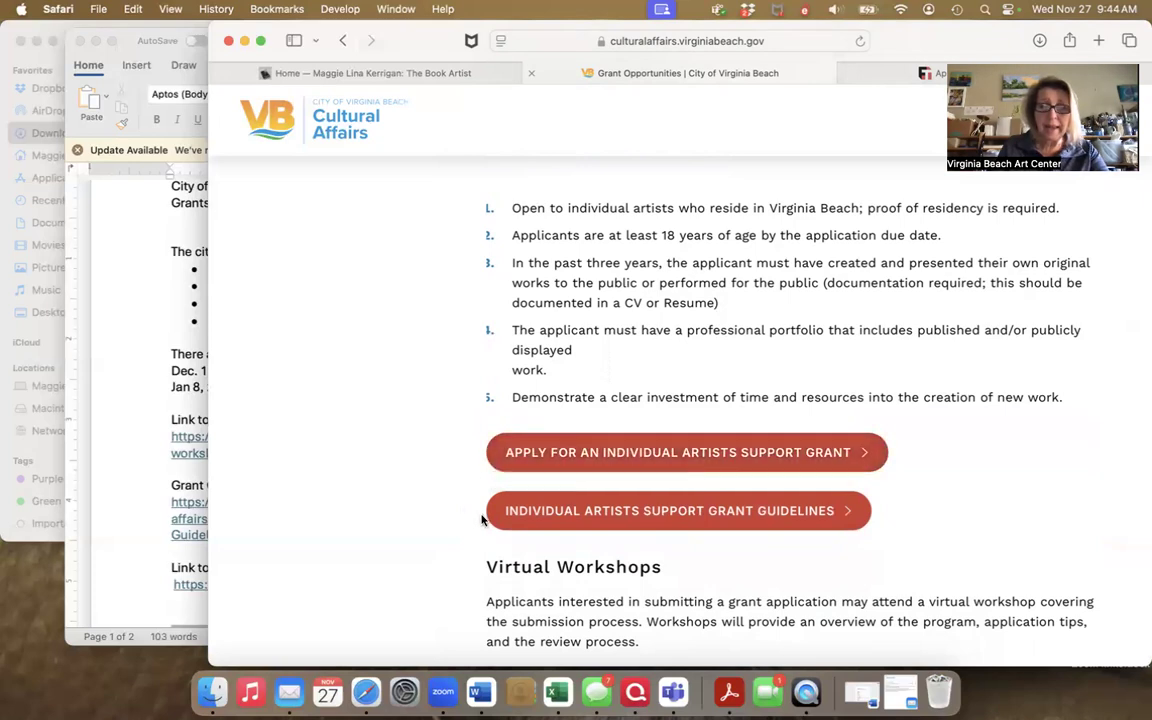
Review the apply link and three virtual workshop dates, then close the leftover third tab
scroll(480, 522, down, 2)
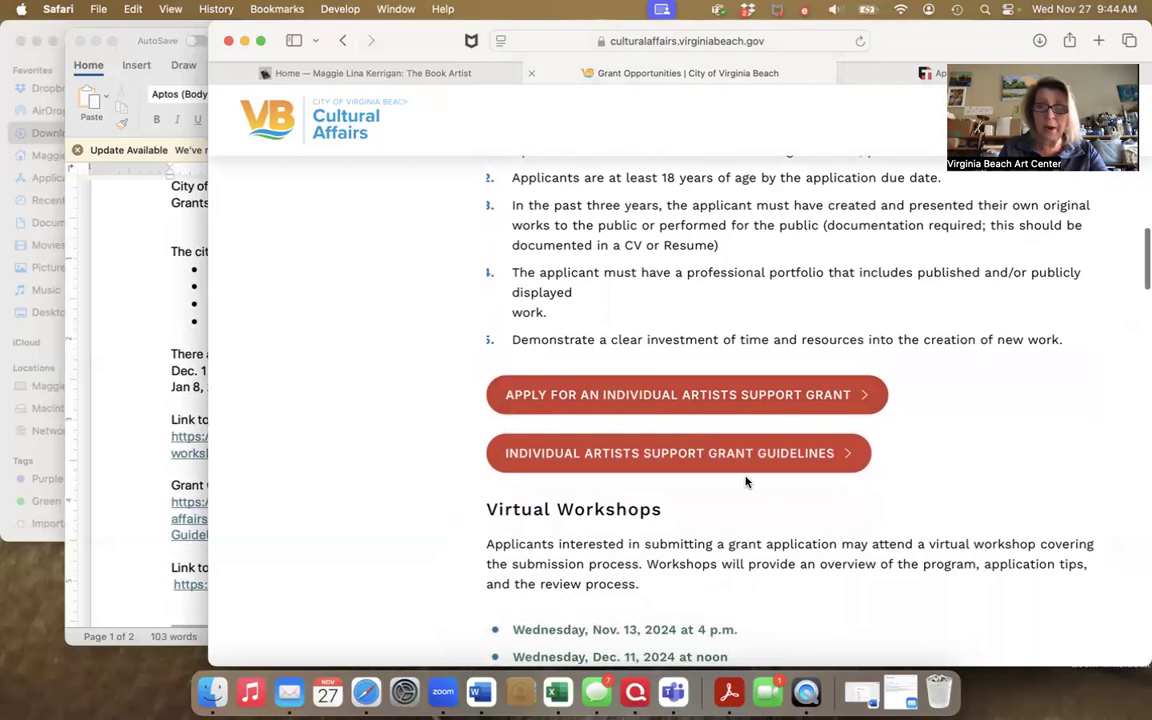
scroll(745, 482, down, 1)
scroll(745, 482, down, 3)
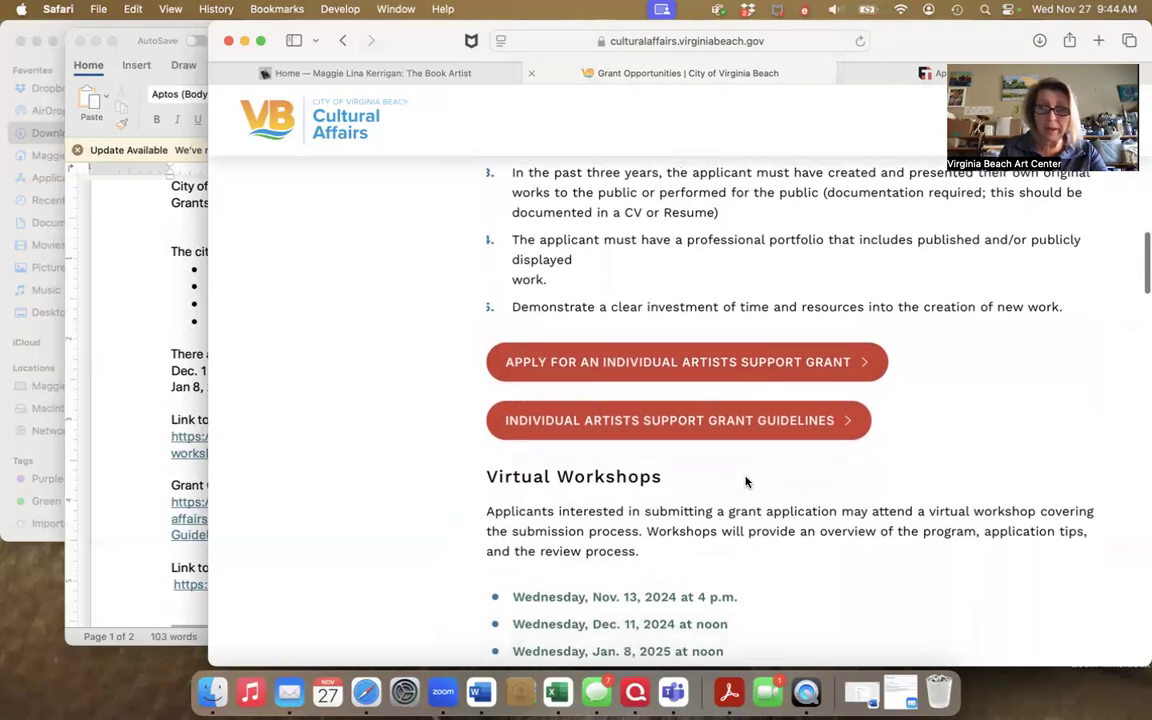
scroll(745, 482, down, 3)
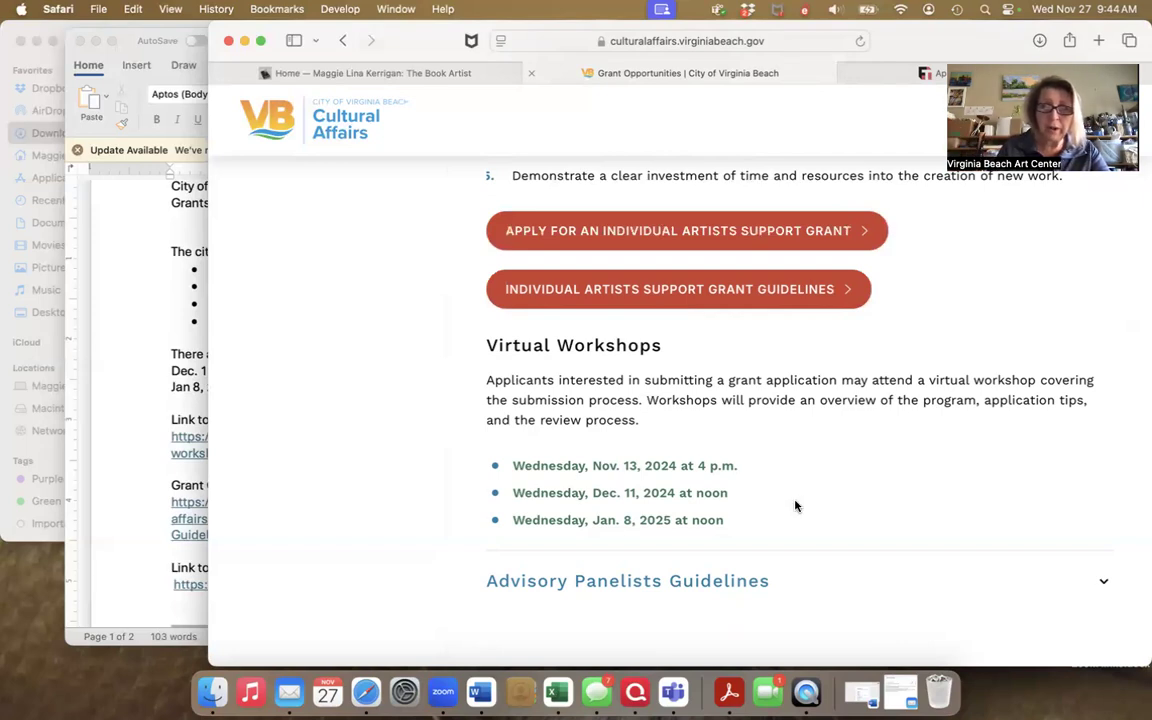
scroll(800, 502, up, 3)
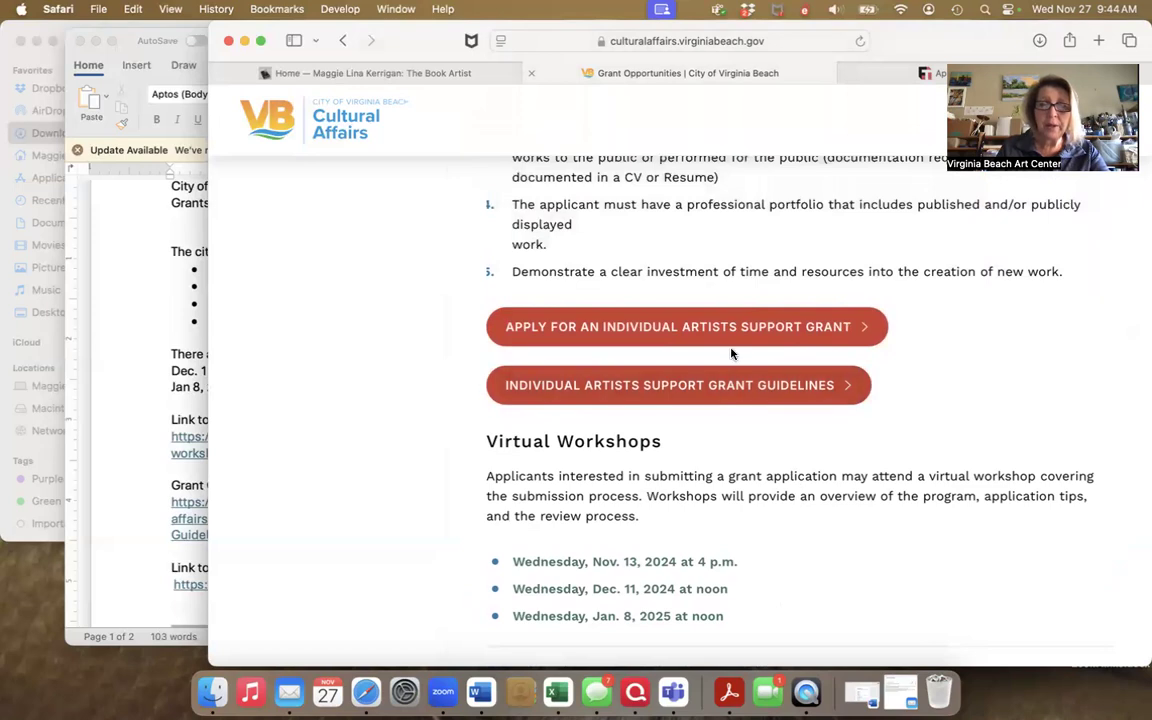
click(845, 76)
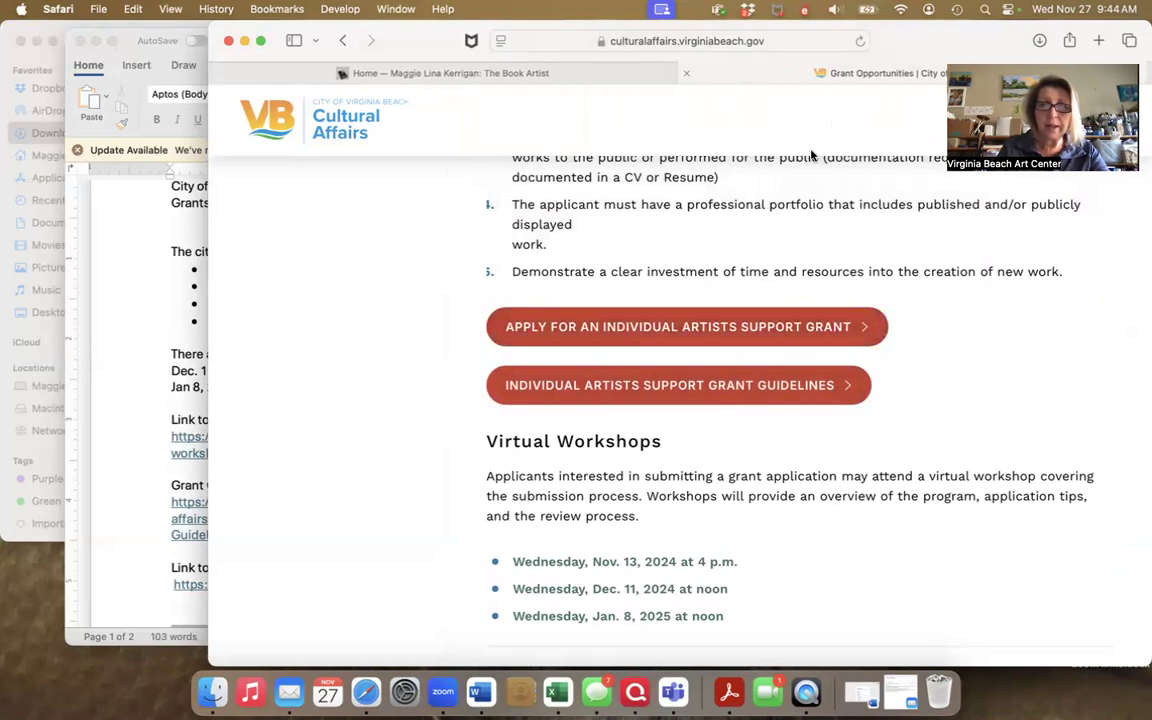
Open the Individual Artists Support Grant portal logon page via 'Apply for an Individual Artists Support Grant'
click(577, 330)
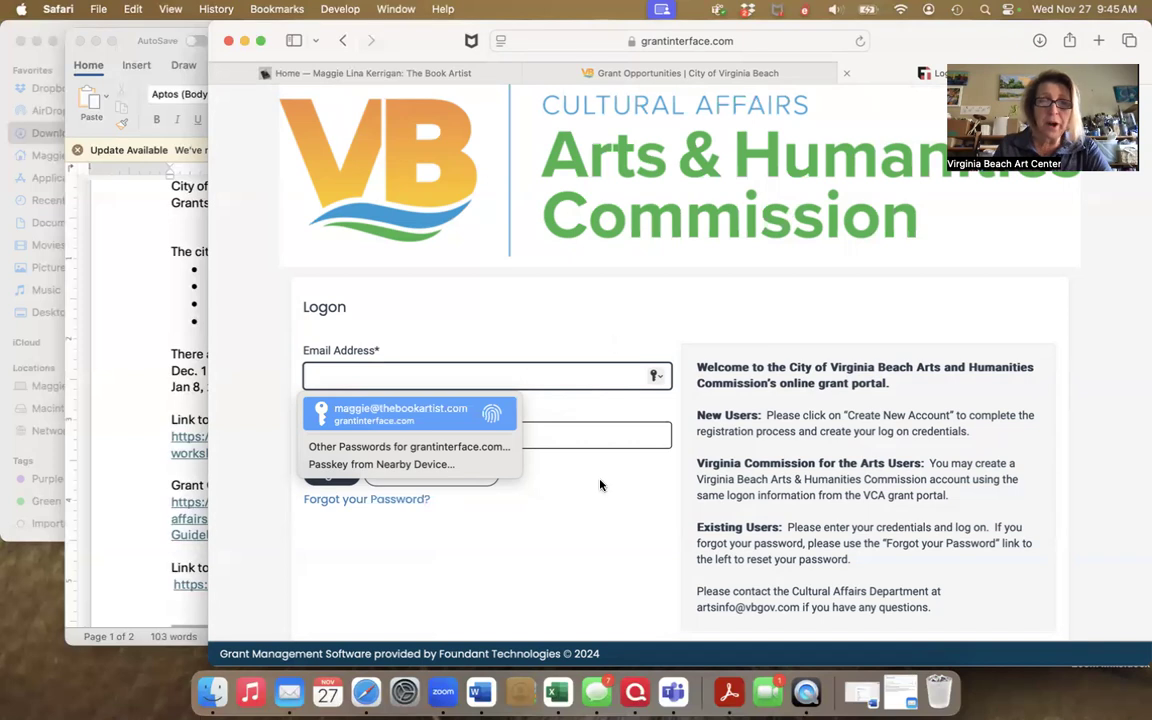
scroll(600, 485, down, 1)
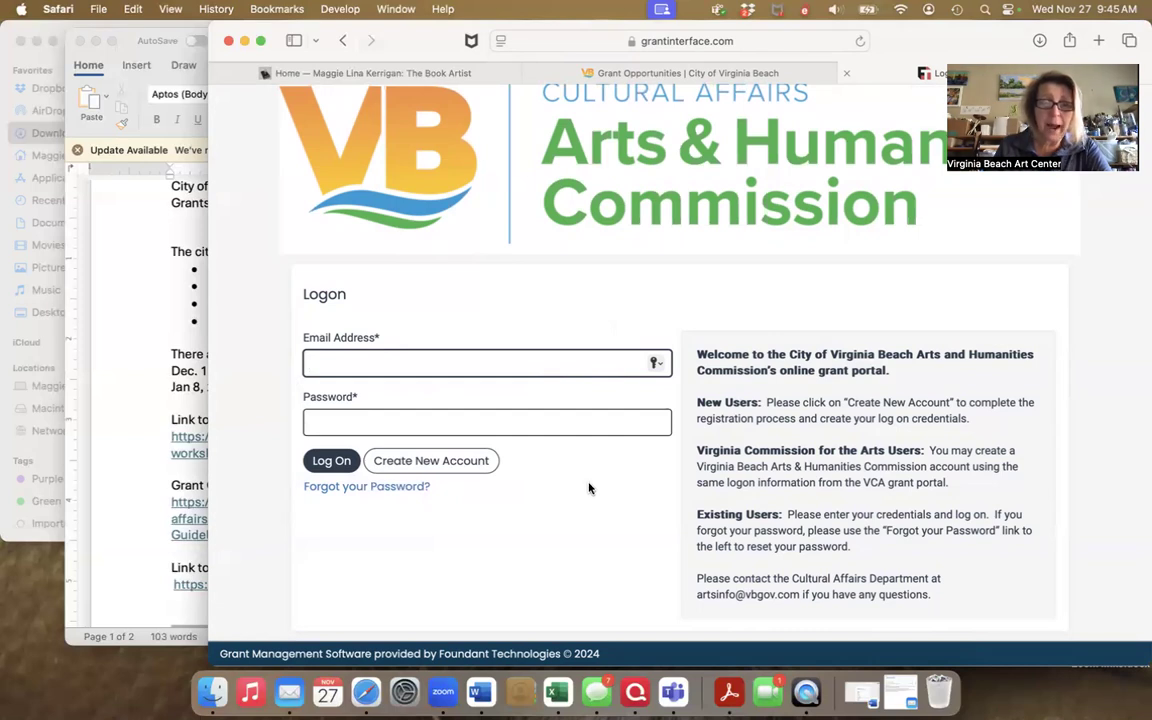
Start Create New Account and look through the blank Organization Information registration form
click(451, 463)
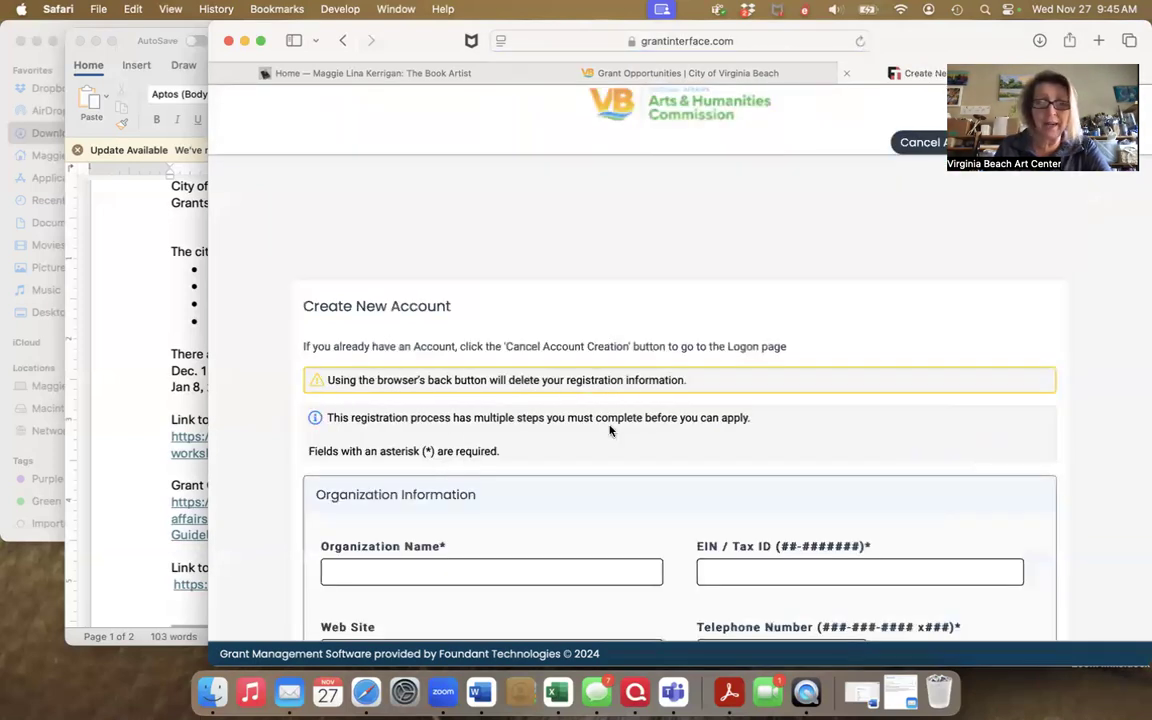
scroll(733, 424, down, 3)
scroll(734, 424, down, 2)
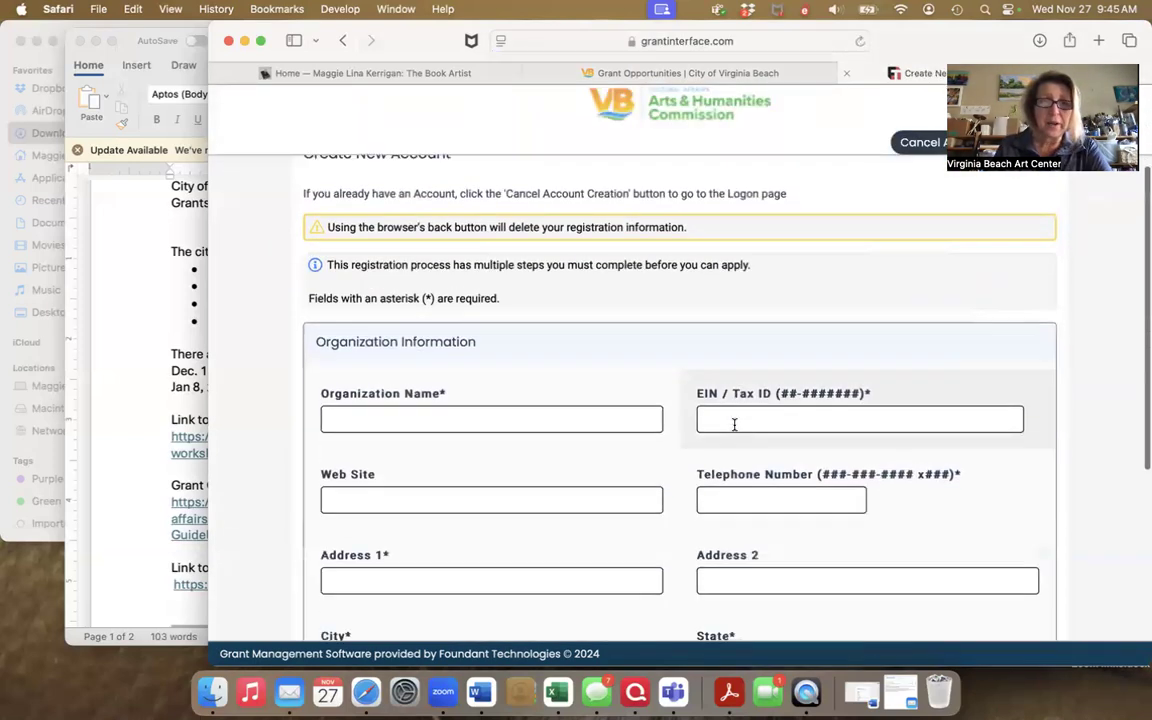
scroll(734, 428, down, 2)
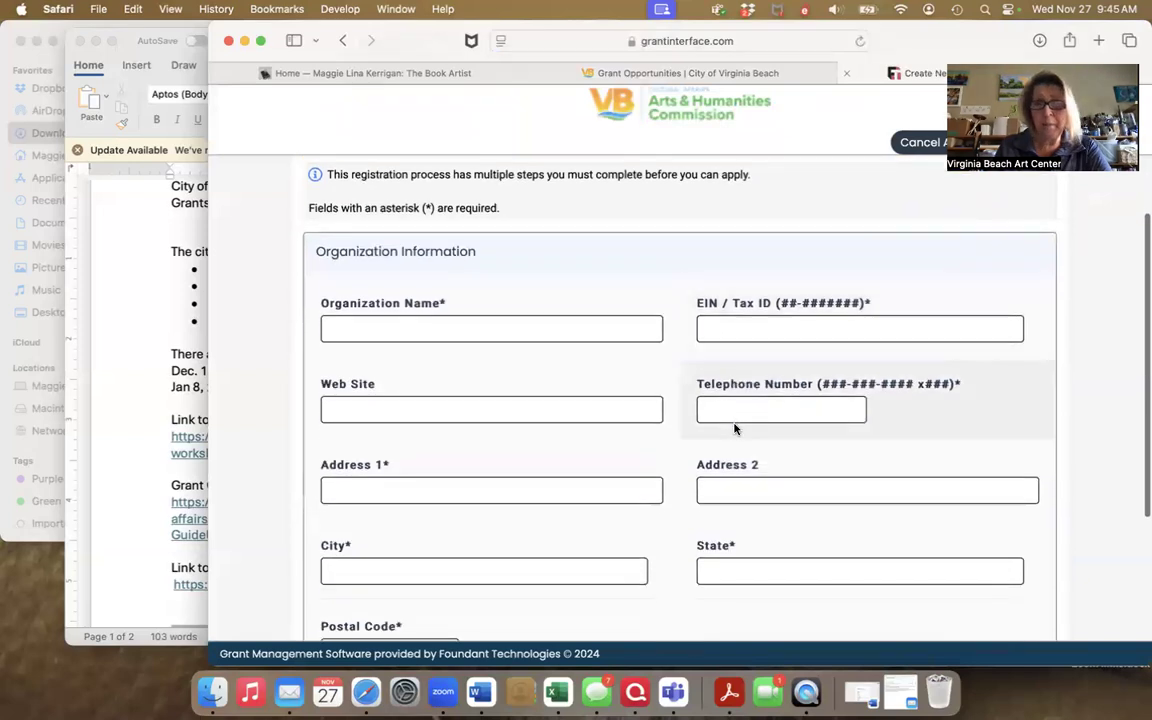
scroll(734, 428, down, 1)
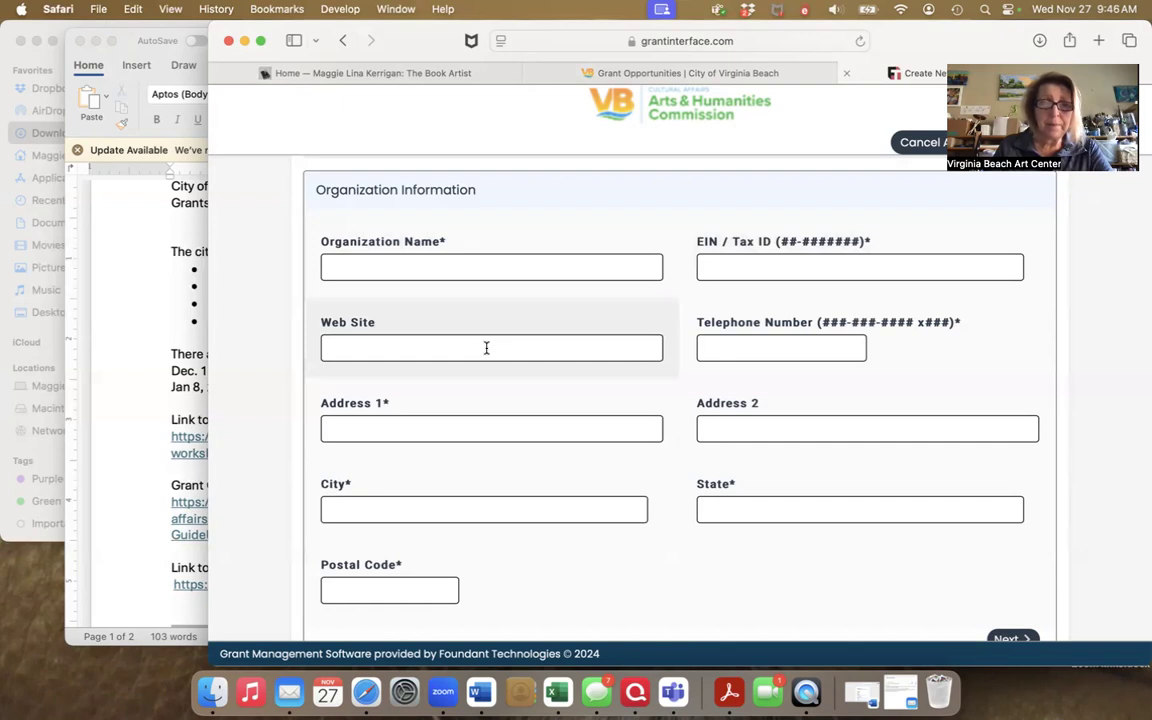
scroll(672, 411, down, 1)
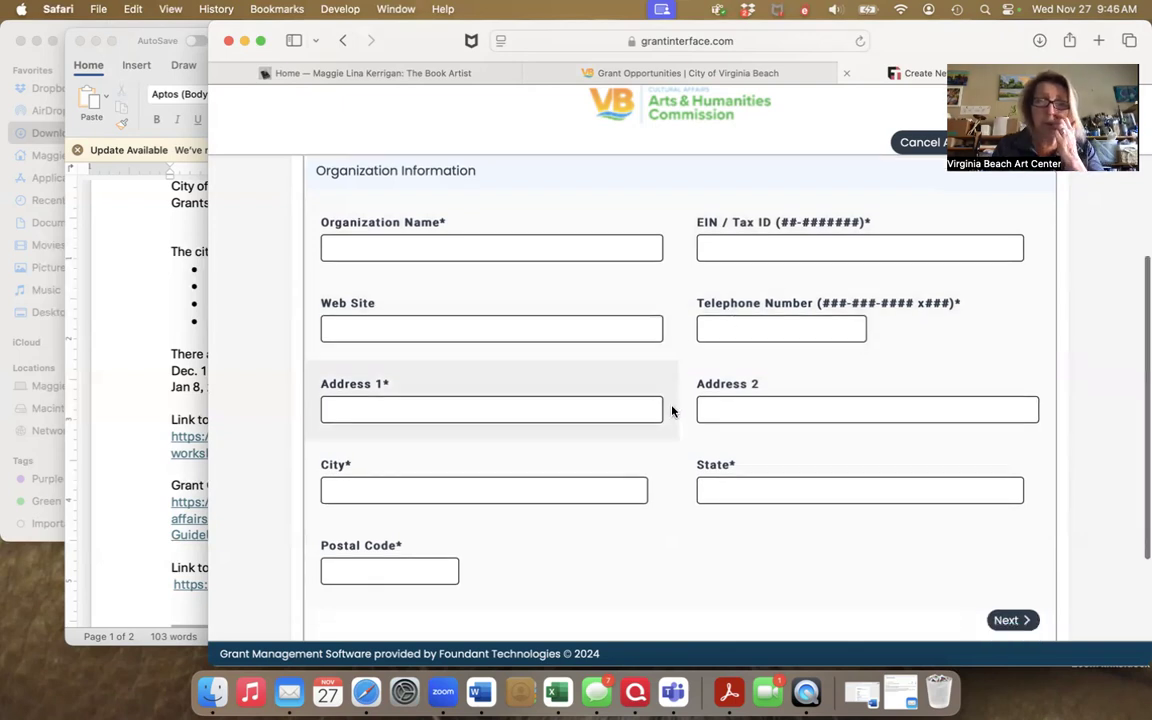
scroll(672, 411, down, 5)
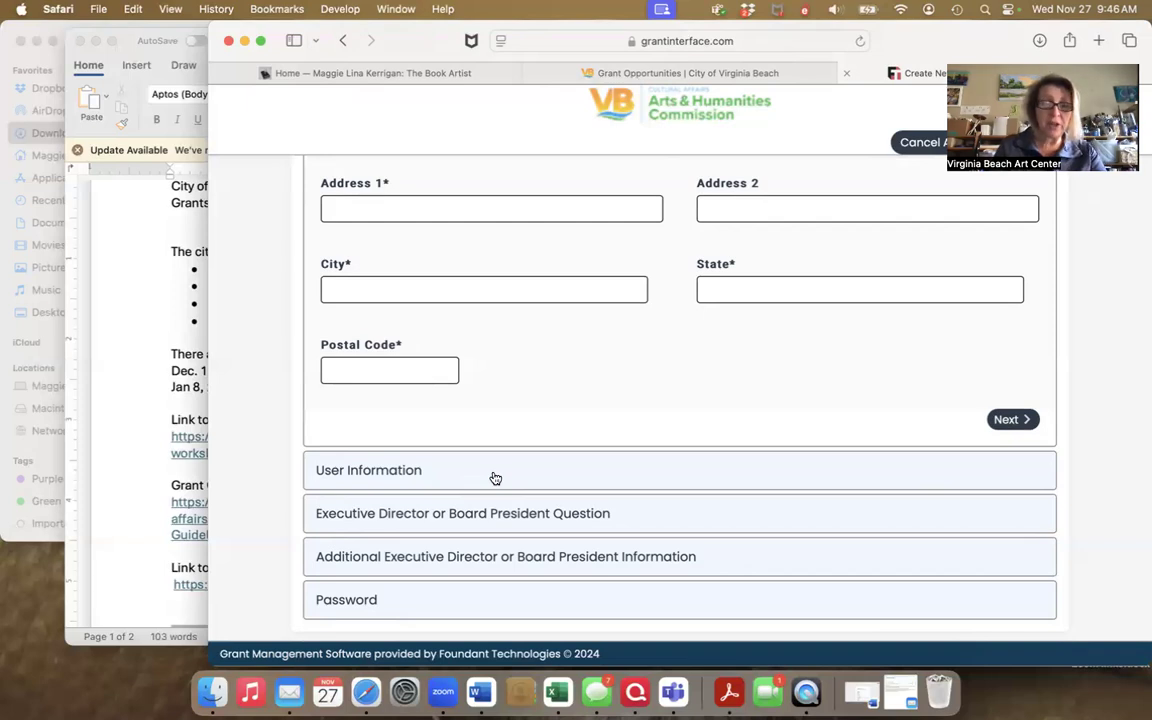
scroll(495, 479, down, 1)
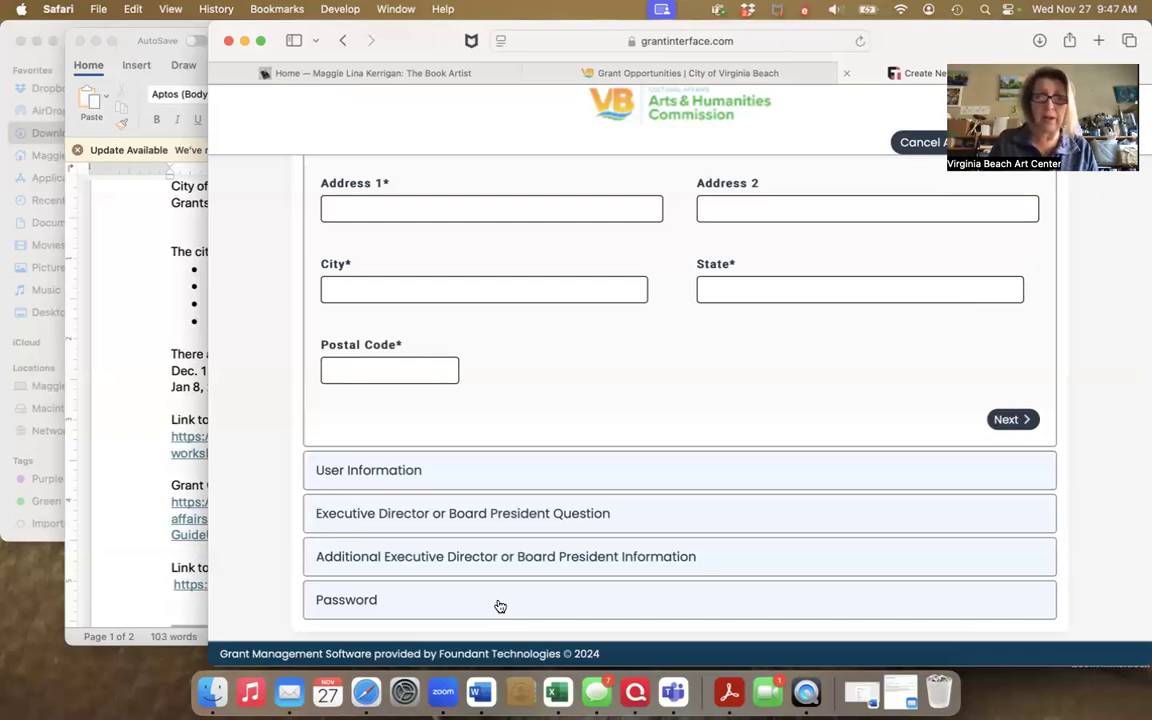
scroll(500, 607, up, 3)
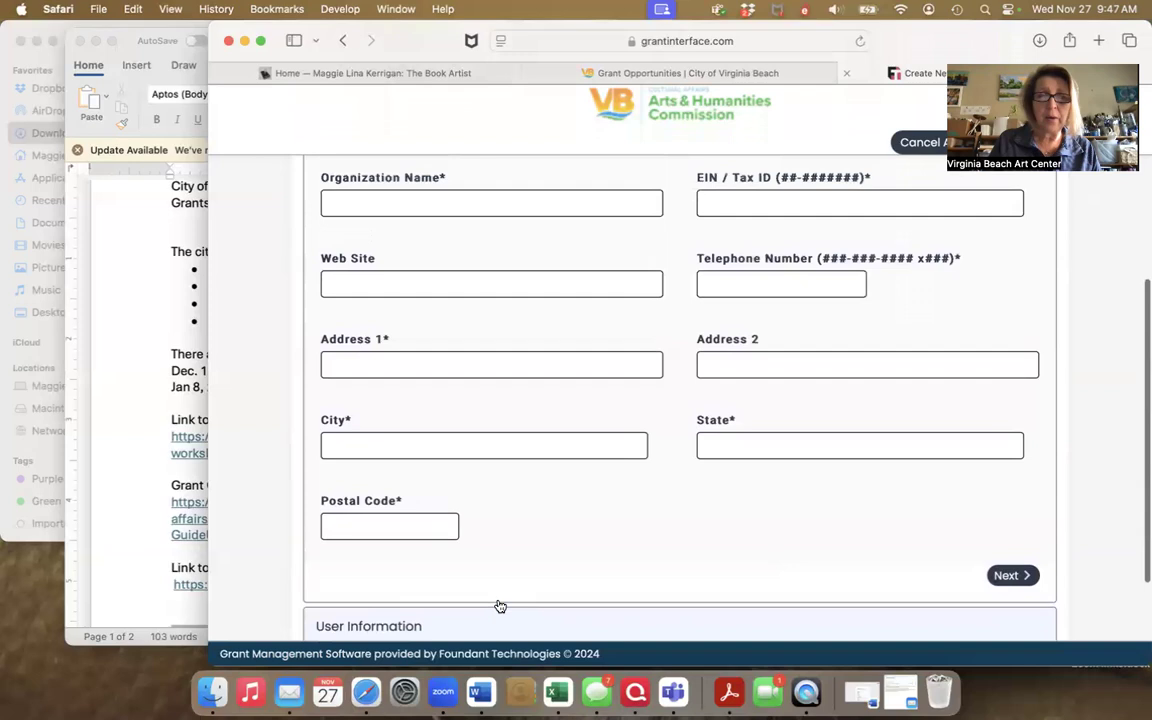
scroll(500, 607, up, 1)
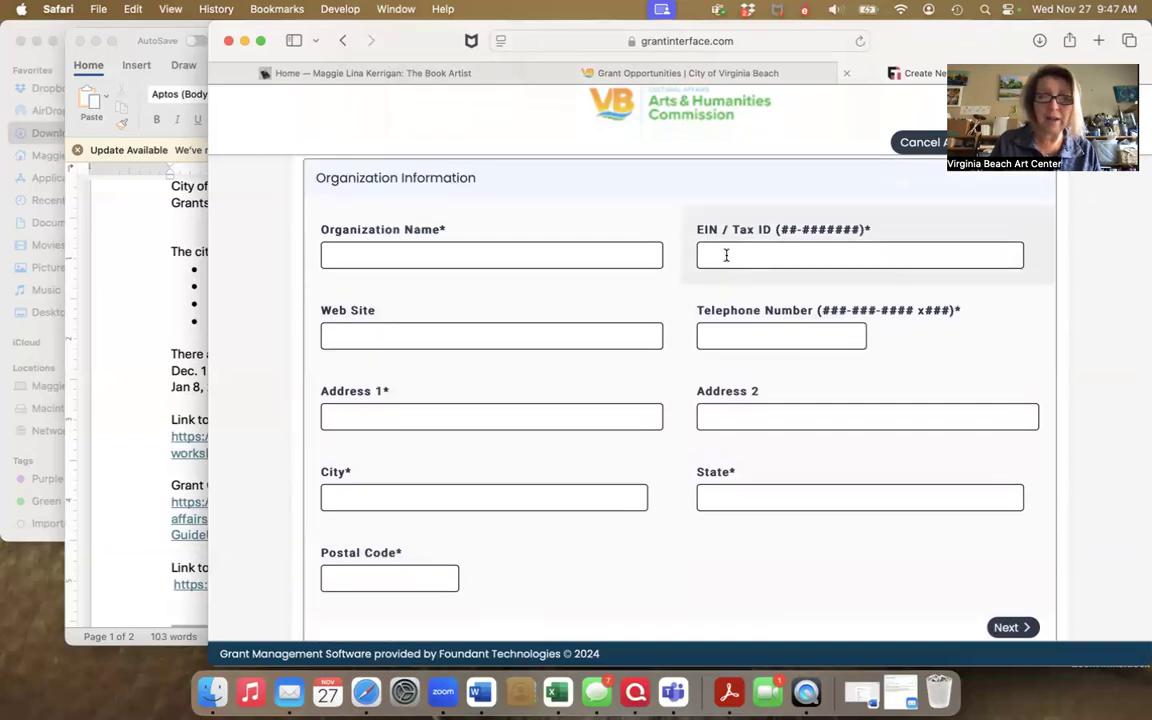
scroll(624, 197, up, 2)
scroll(624, 197, up, 3)
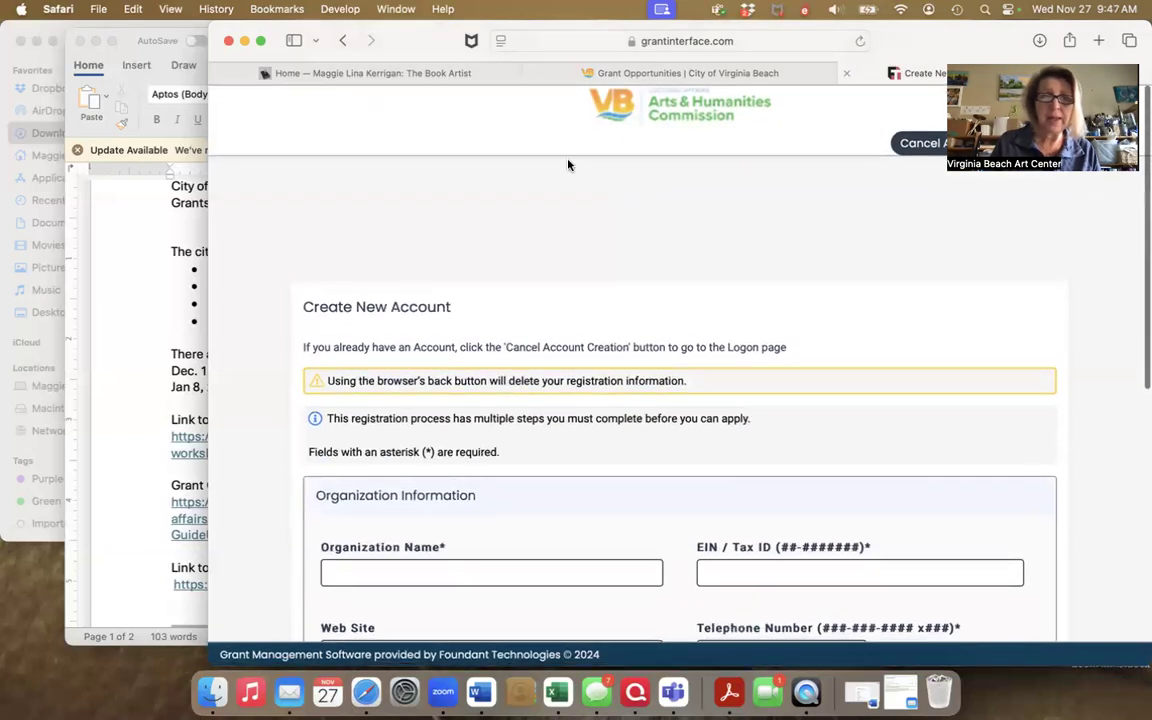
Return to the logon page, sign in with the saved email login, and decline saving the password
click(343, 41)
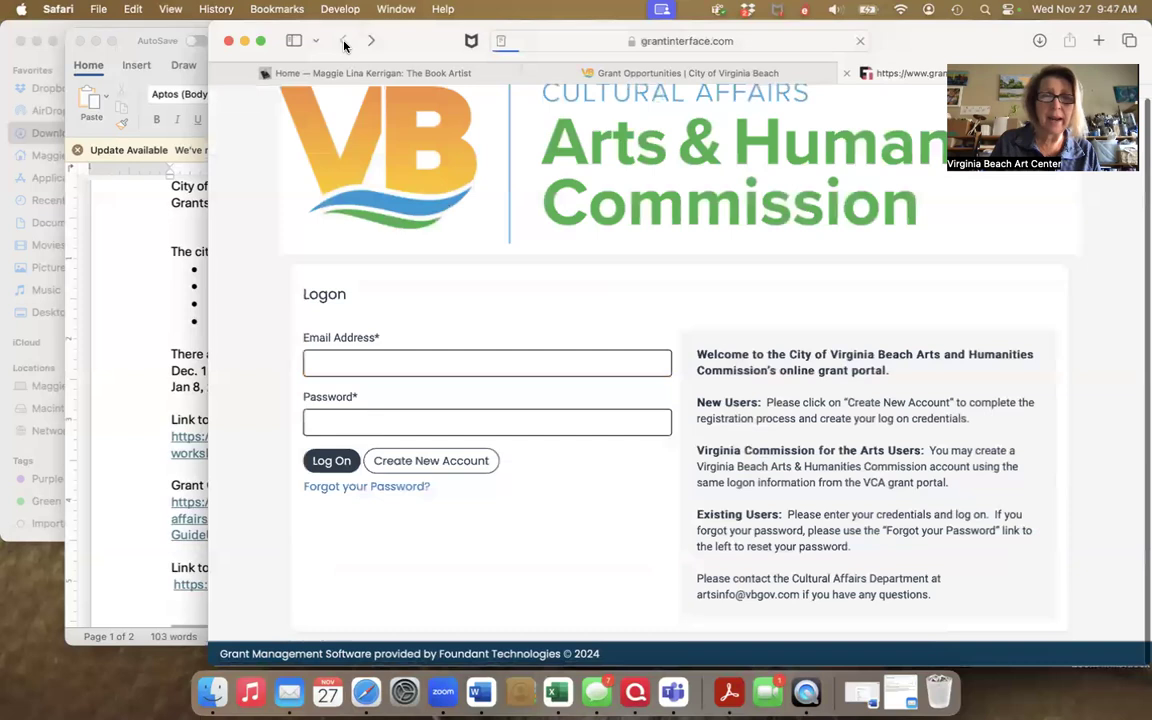
text(maggieker)
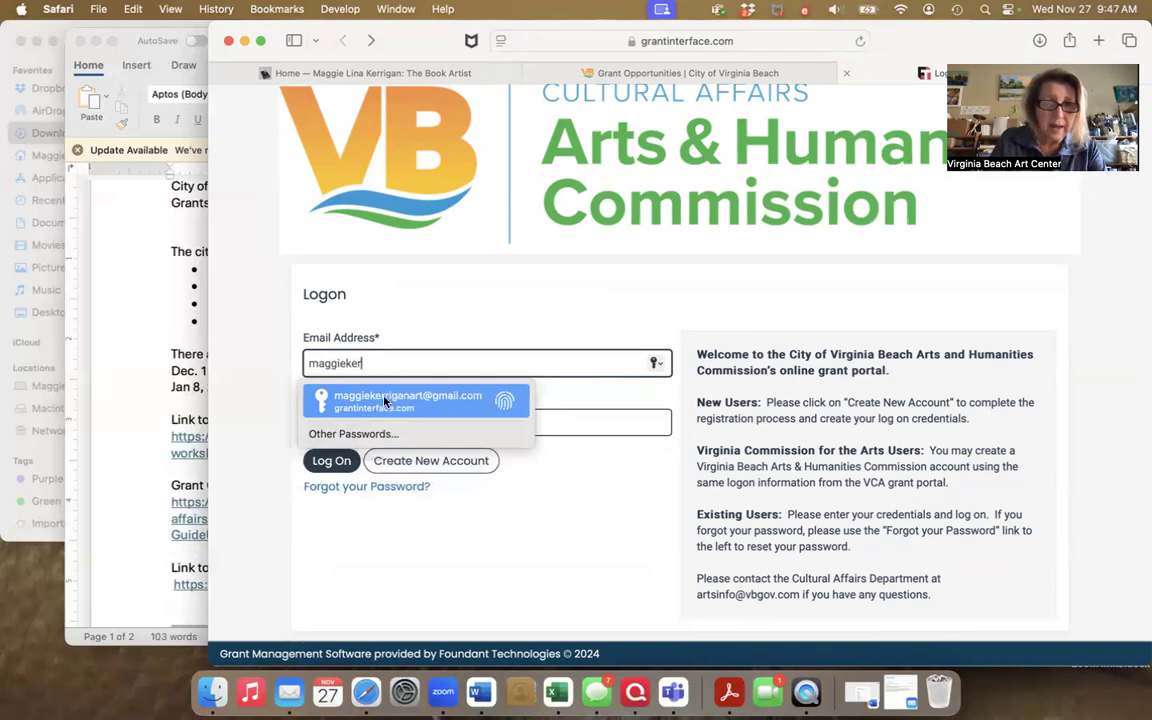
click(384, 400)
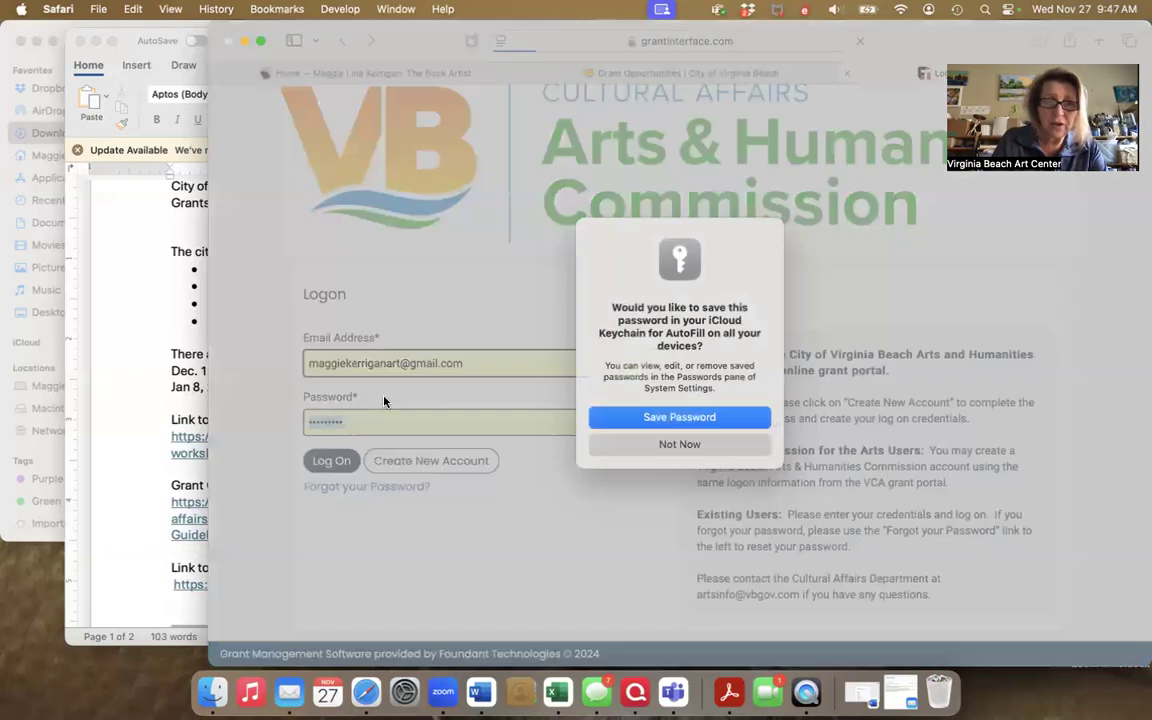
click(675, 443)
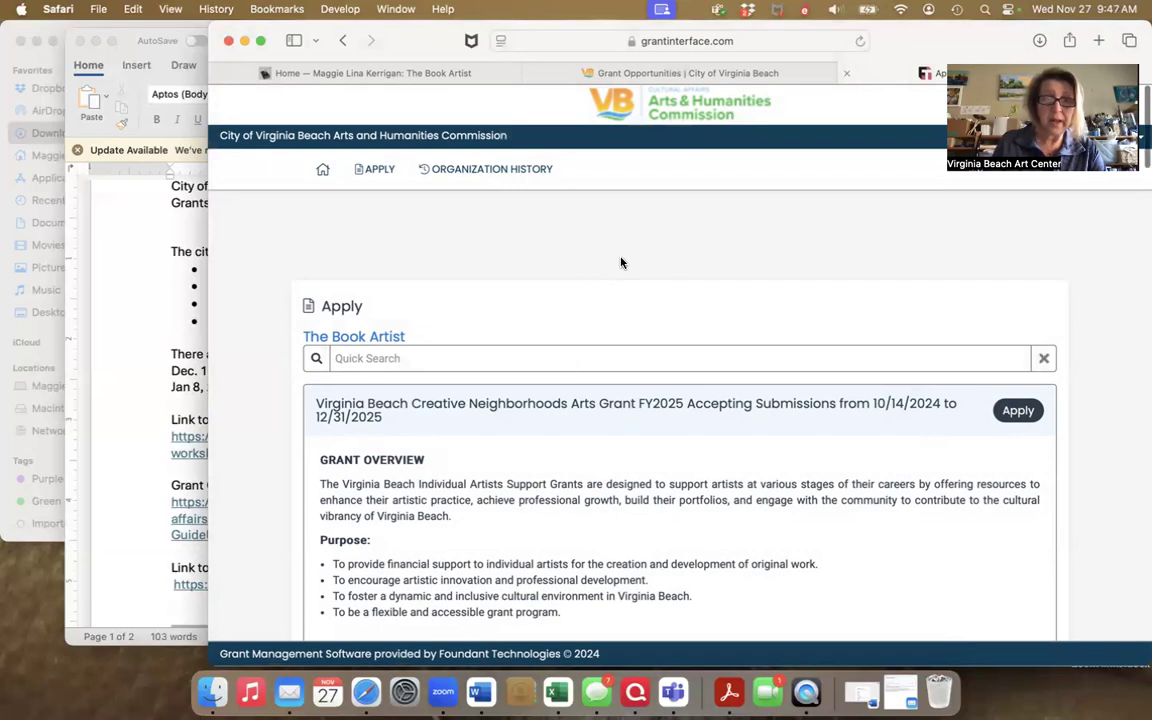
Browse the Apply grant list, then go to the Applicant Dashboard showing zero requests
scroll(617, 262, down, 2)
scroll(620, 262, down, 3)
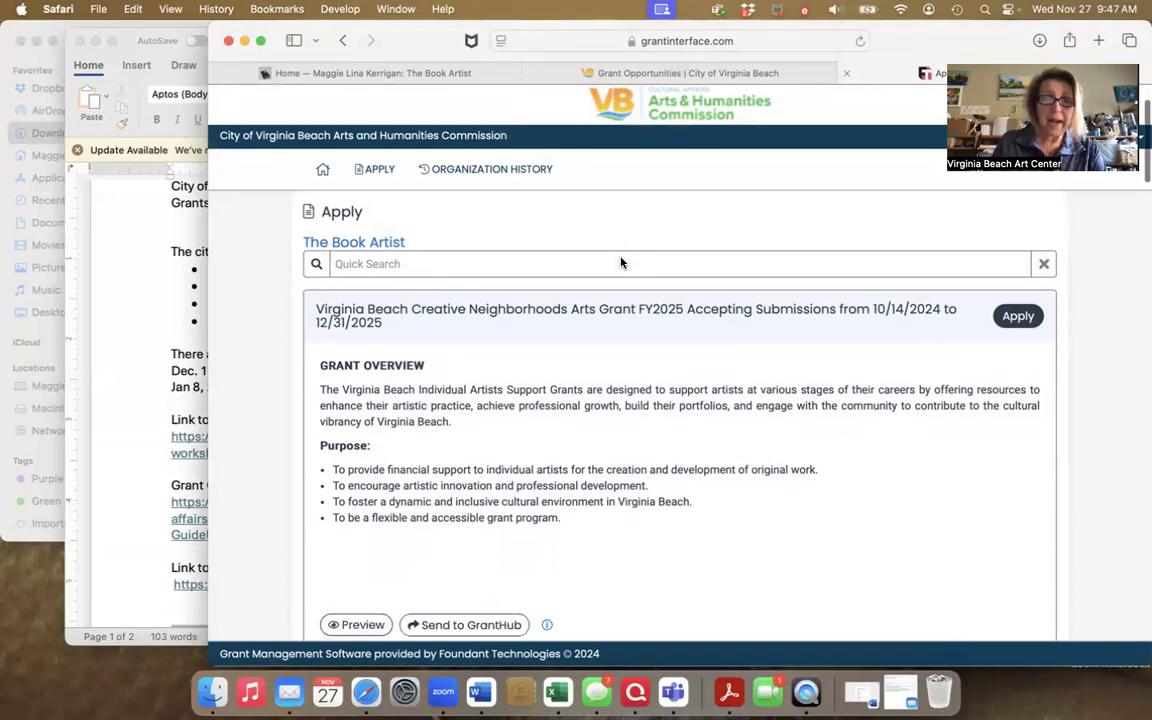
scroll(620, 260, down, 12)
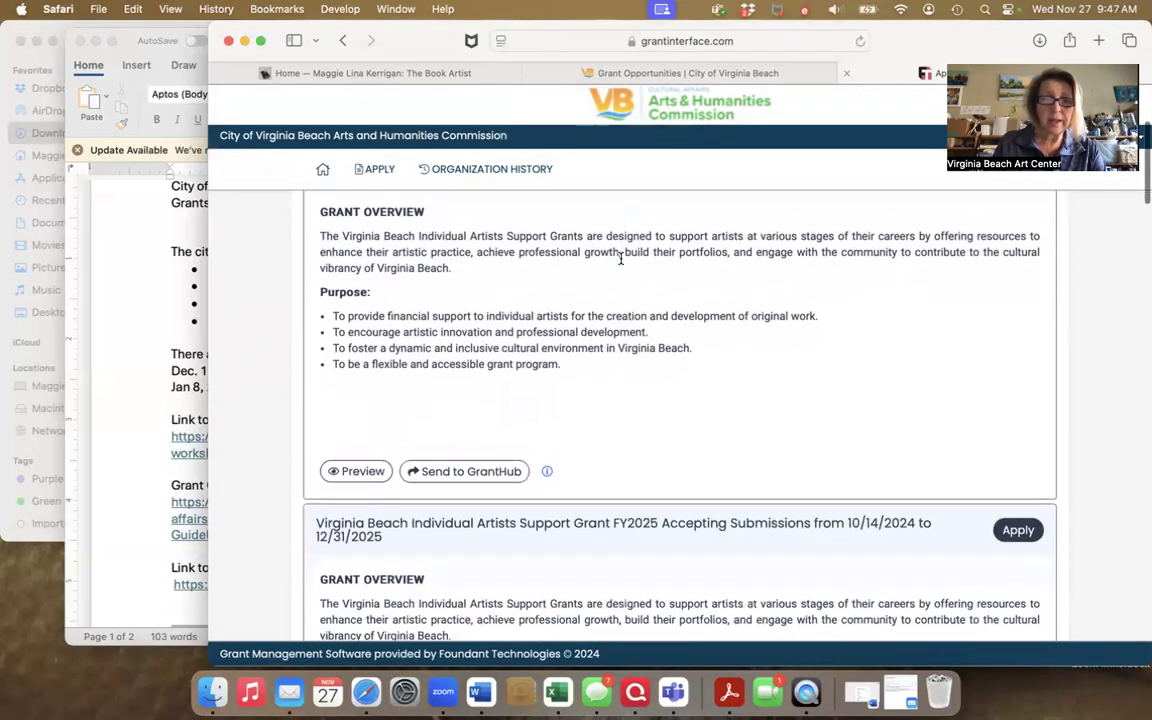
scroll(620, 262, down, 12)
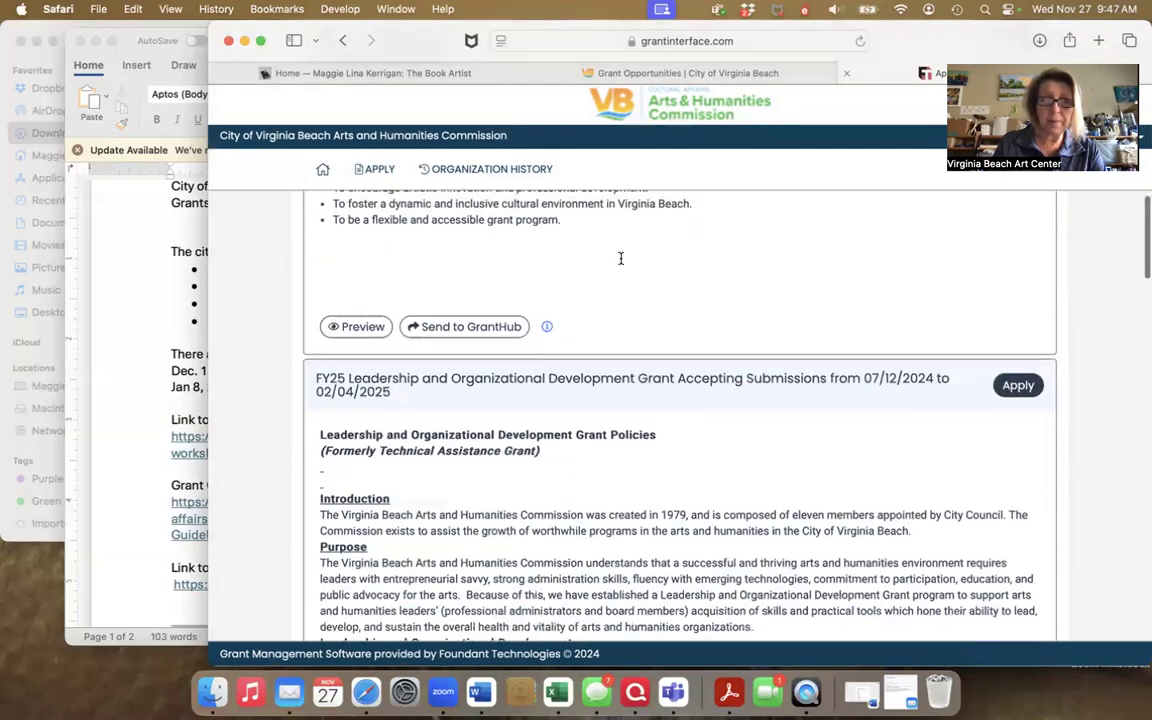
scroll(620, 258, down, 4)
scroll(620, 258, up, 15)
scroll(620, 258, up, 7)
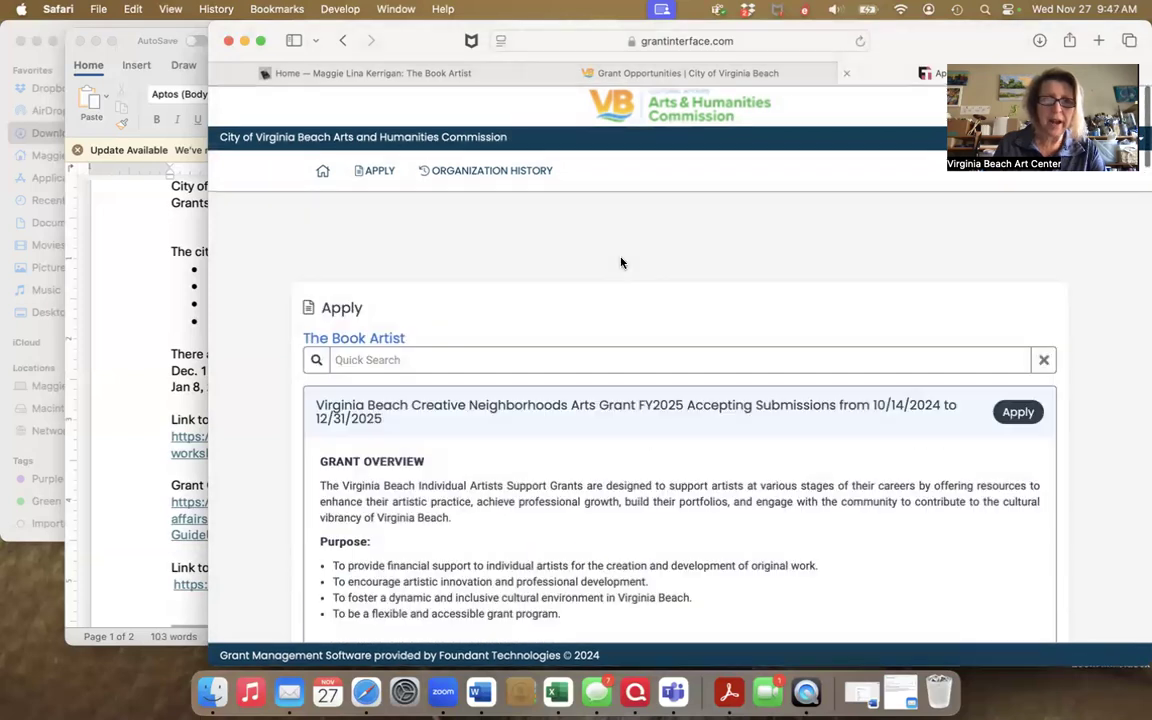
click(323, 171)
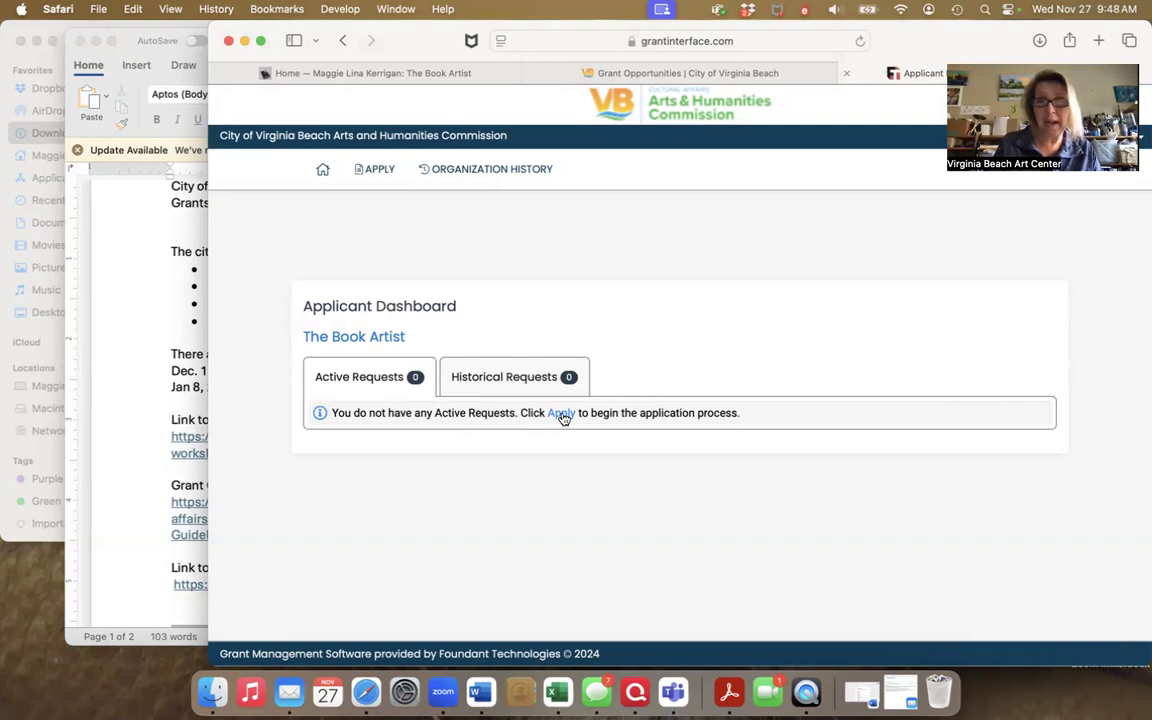
Open APPLY and scroll down to the Individual Artists Support Grant FY2025 card
click(378, 175)
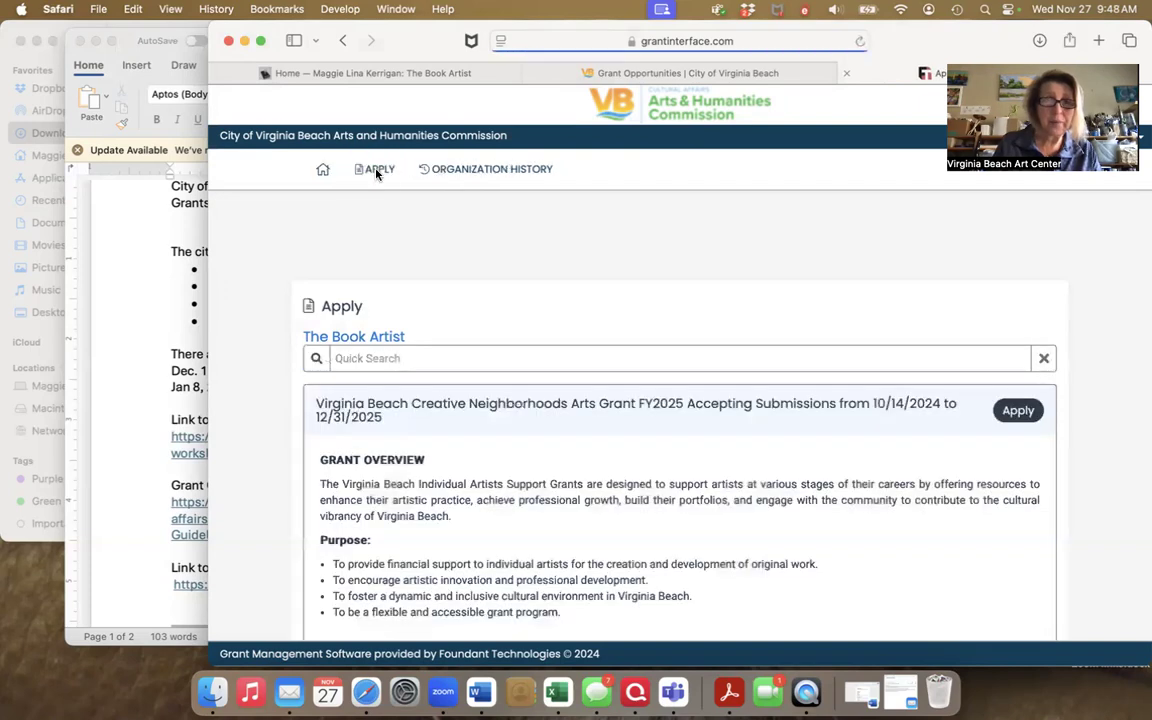
scroll(507, 304, down, 1)
scroll(507, 304, down, 2)
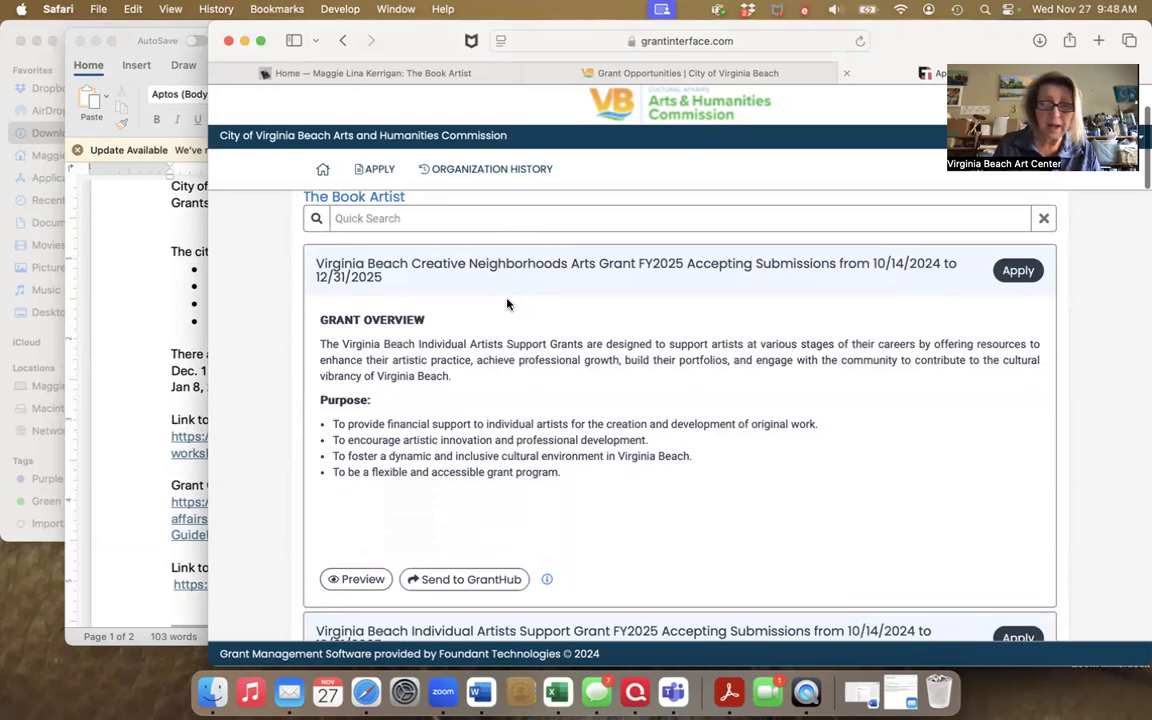
scroll(507, 304, down, 3)
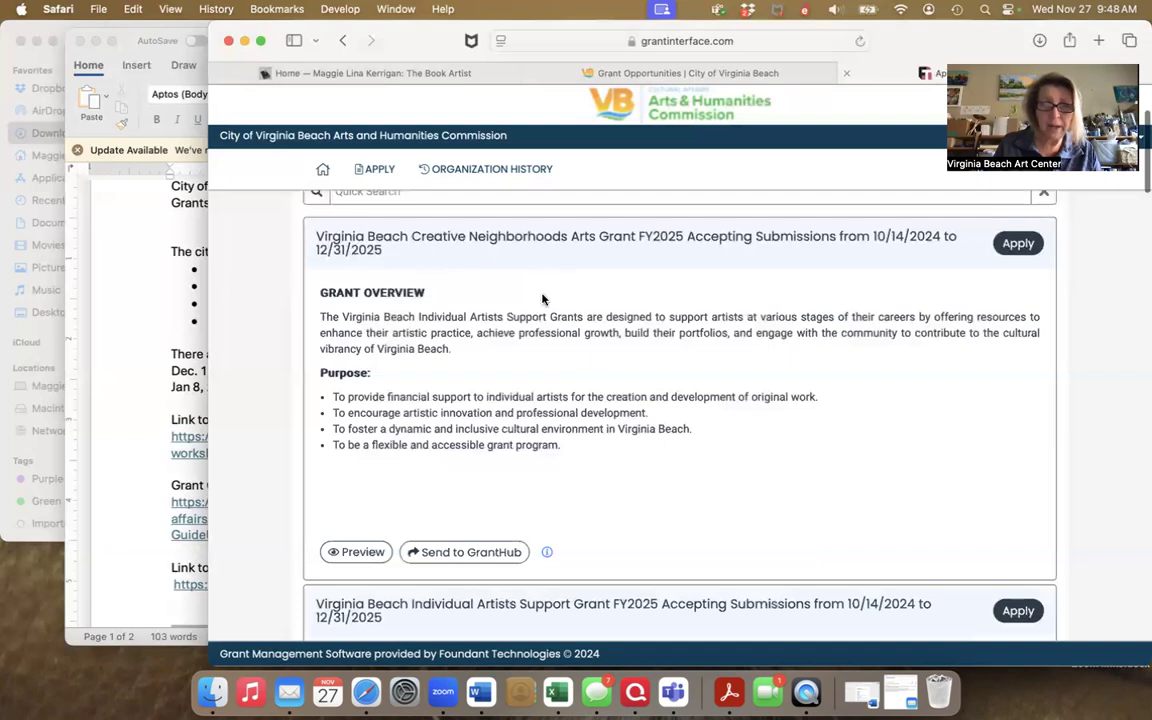
scroll(540, 303, down, 10)
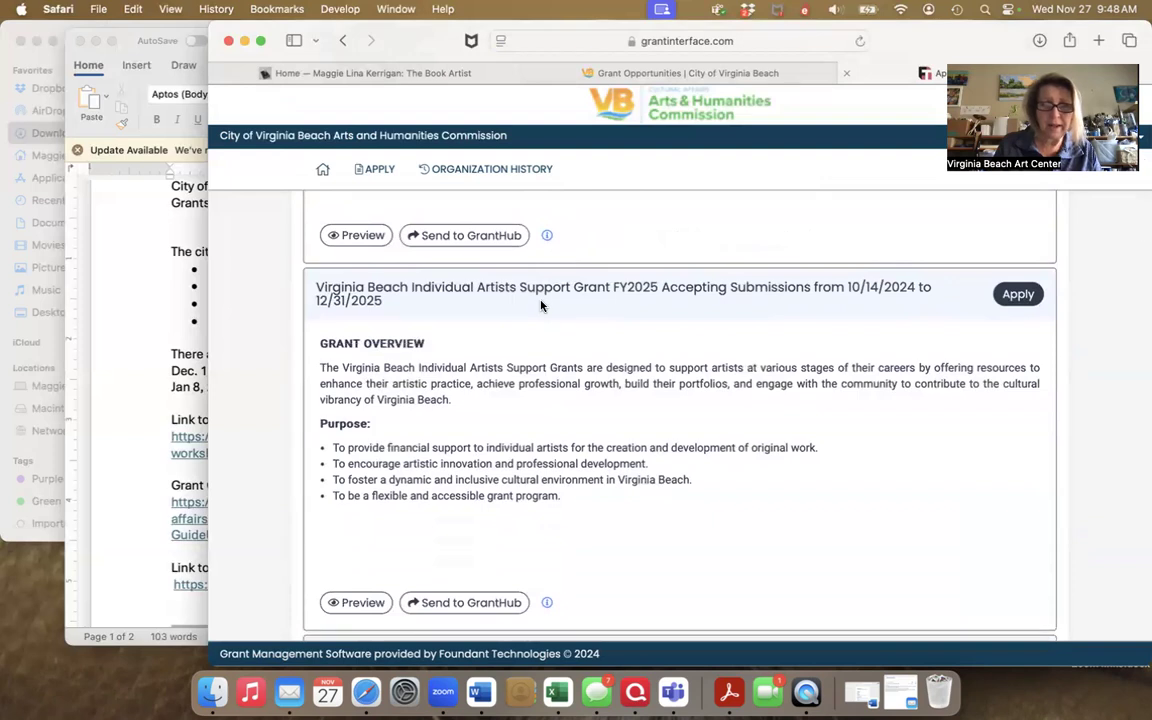
scroll(540, 306, down, 1)
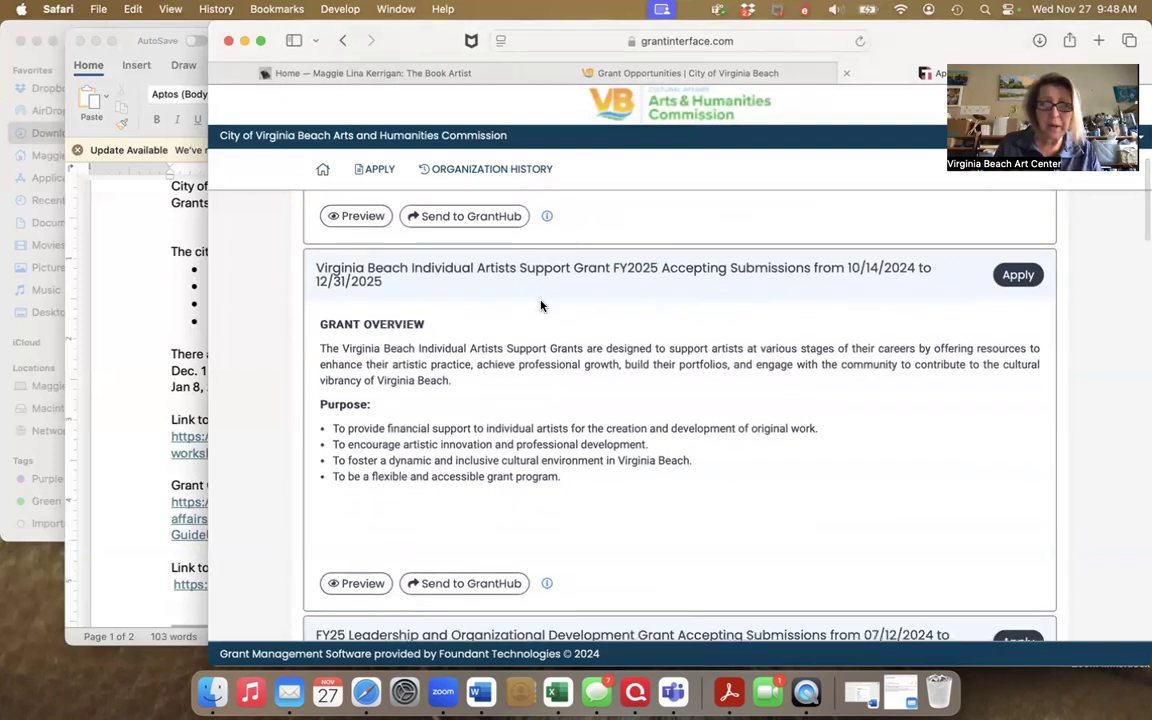
Preview the Individual Artists grant form, go back, and start its application, due 01/24/2025 5:00 PM
click(362, 584)
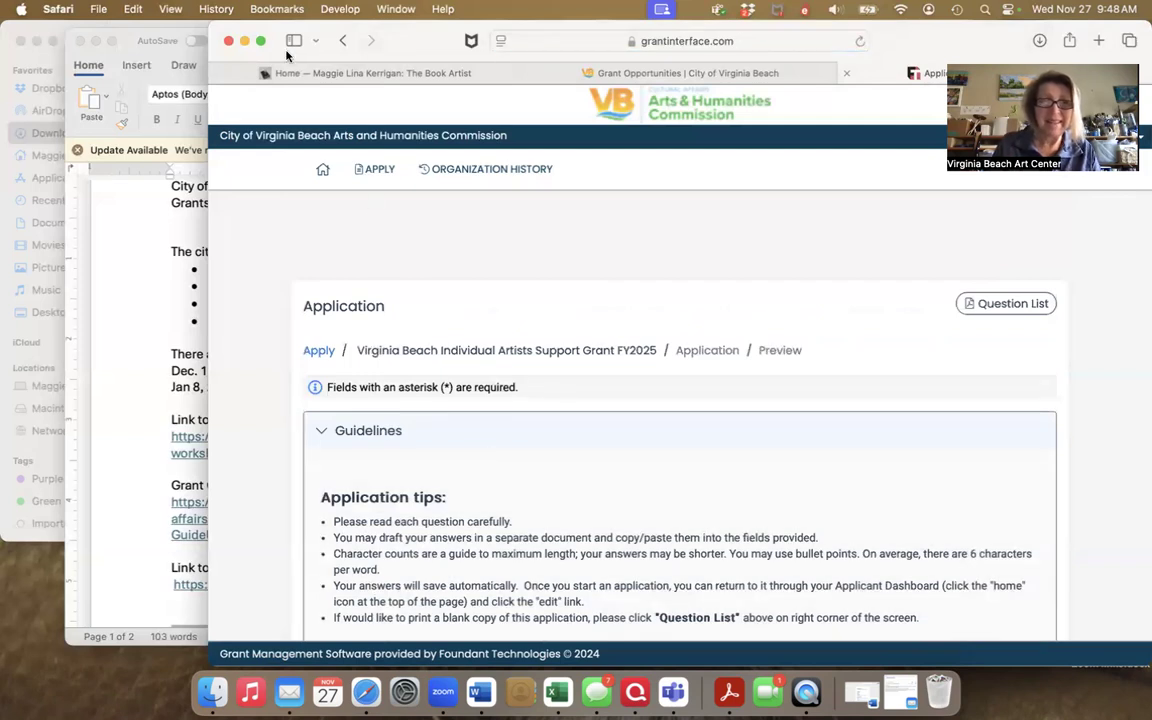
click(342, 41)
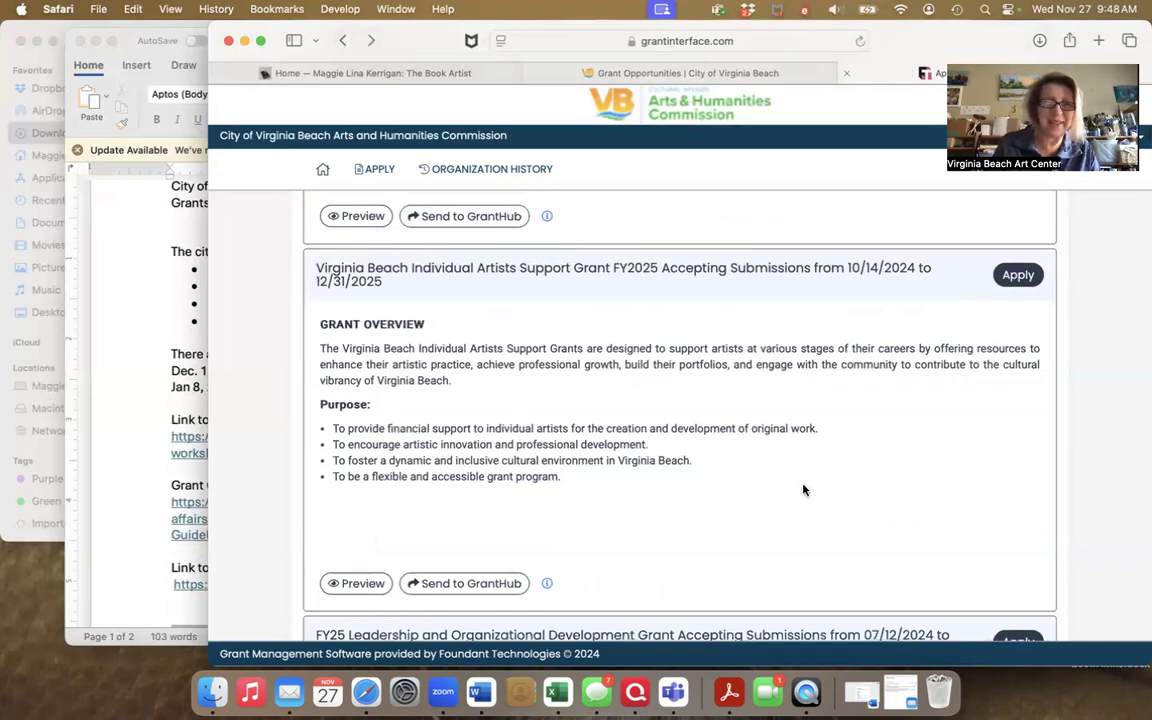
click(1018, 276)
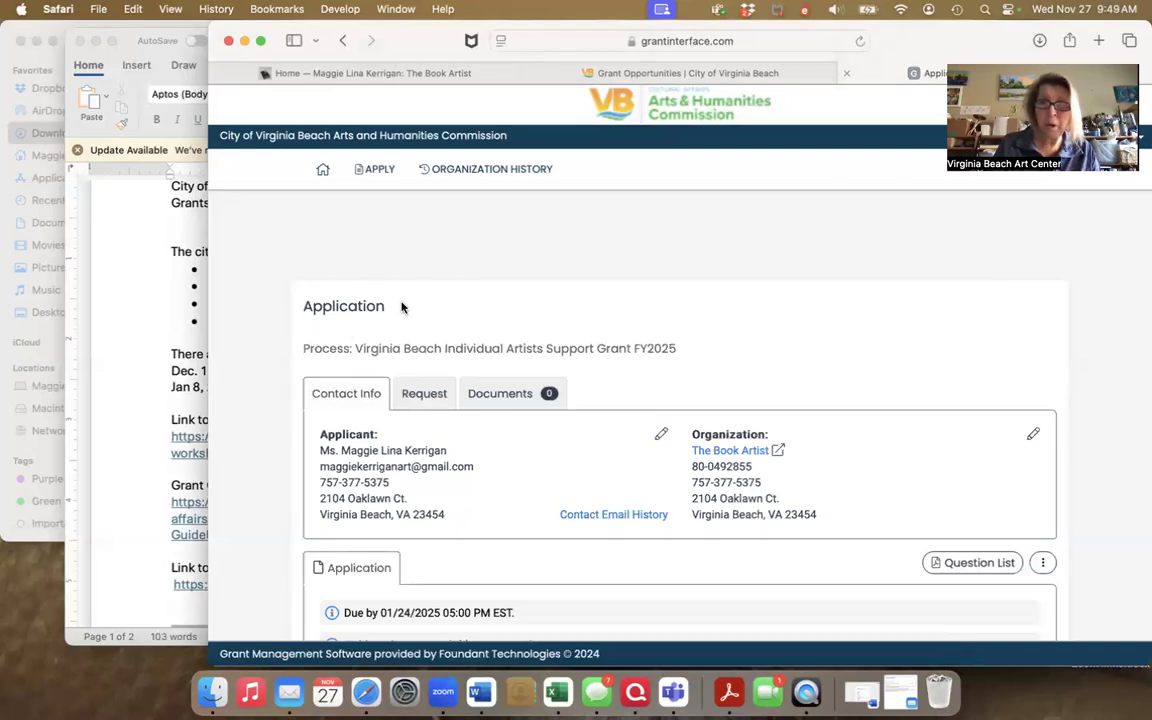
Read Contact Info and Guidelines down to the two-year Virginia Beach residency question and proof-of-residency uploads
scroll(420, 310, down, 5)
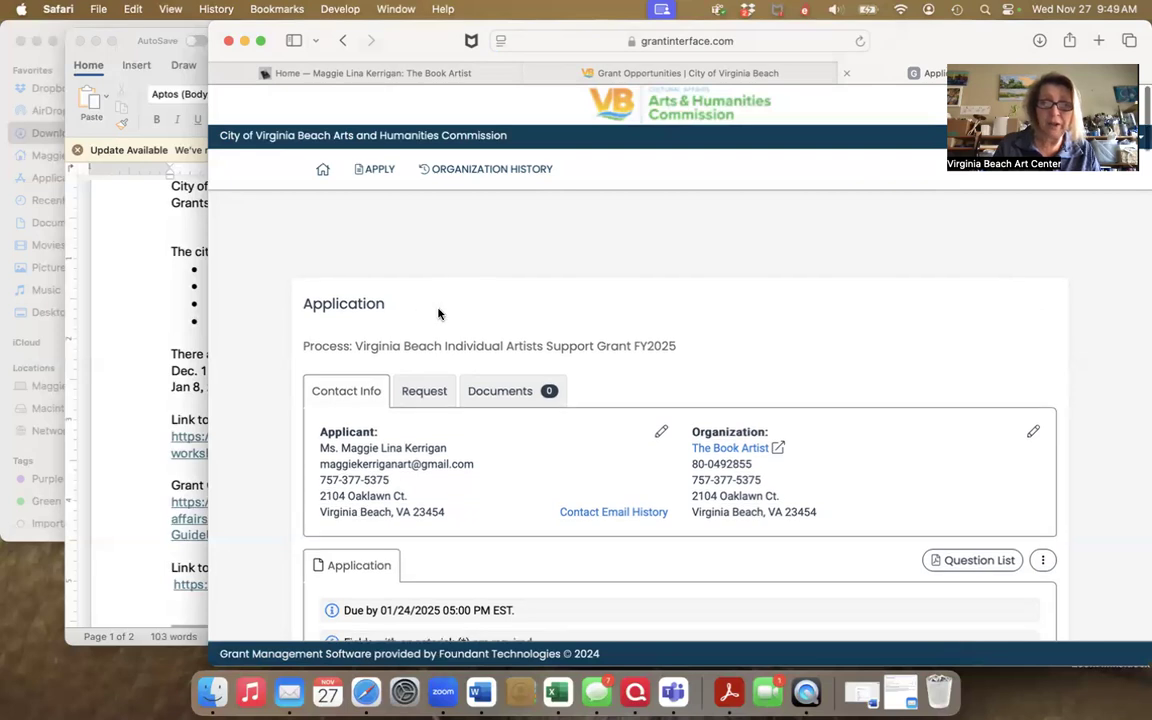
scroll(438, 313, down, 3)
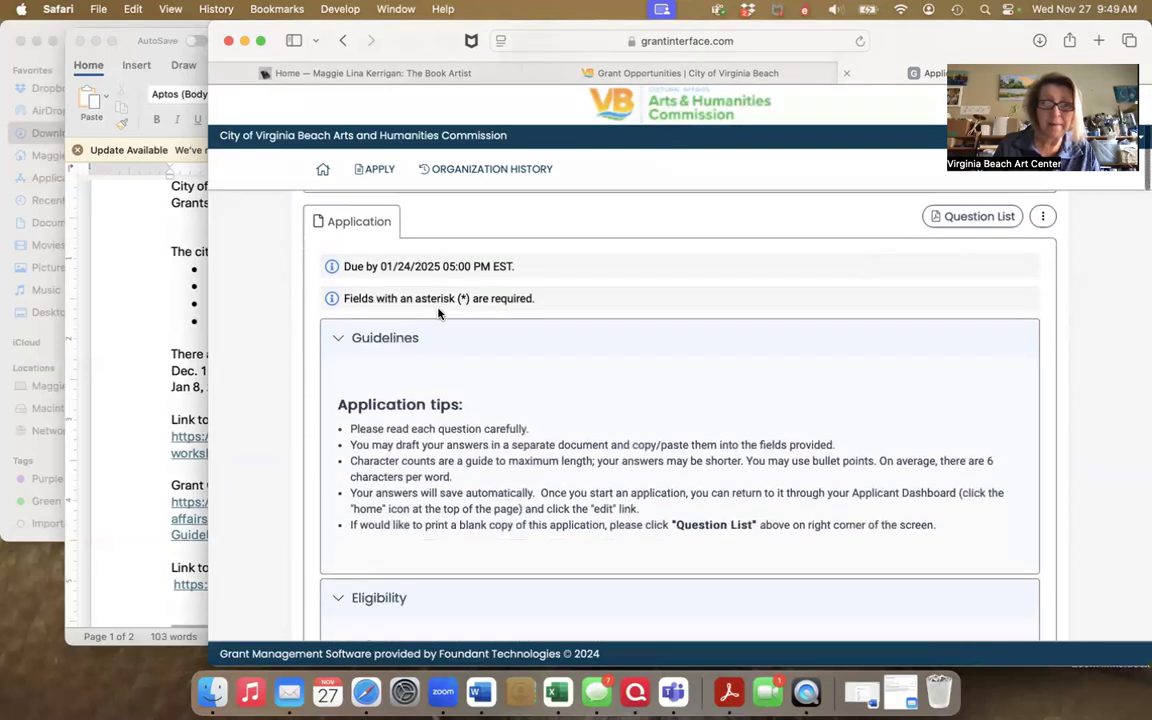
scroll(438, 313, up, 3)
scroll(438, 308, up, 2)
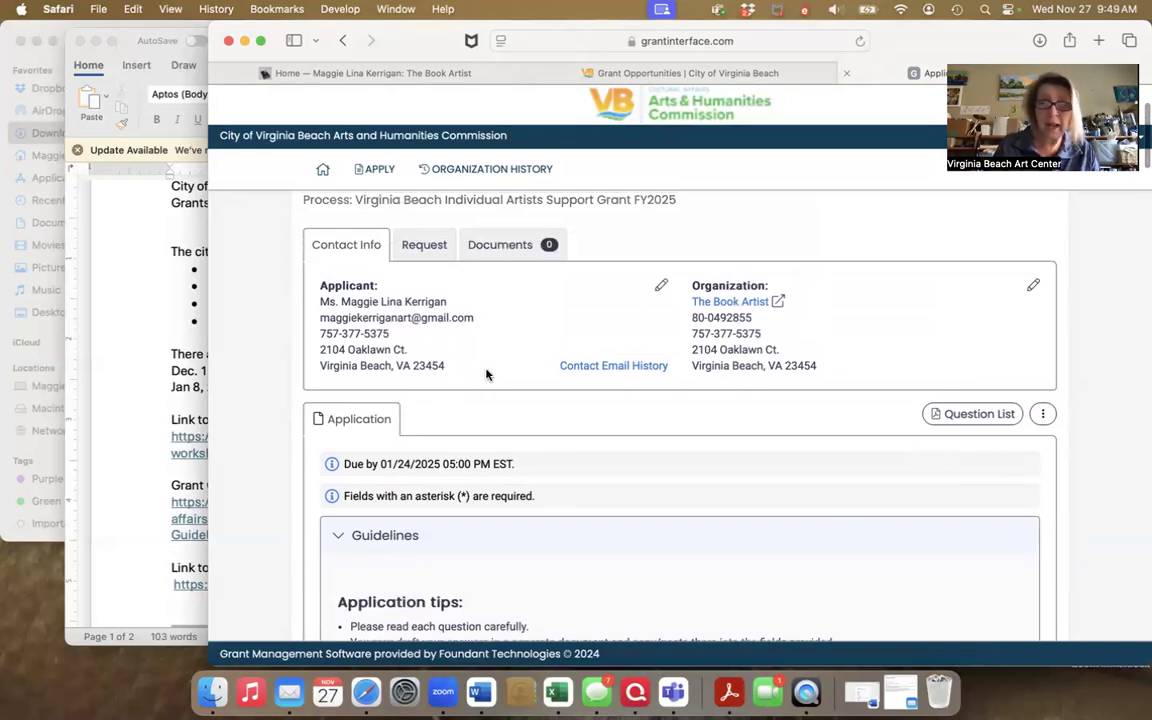
scroll(486, 374, down, 2)
scroll(486, 374, down, 5)
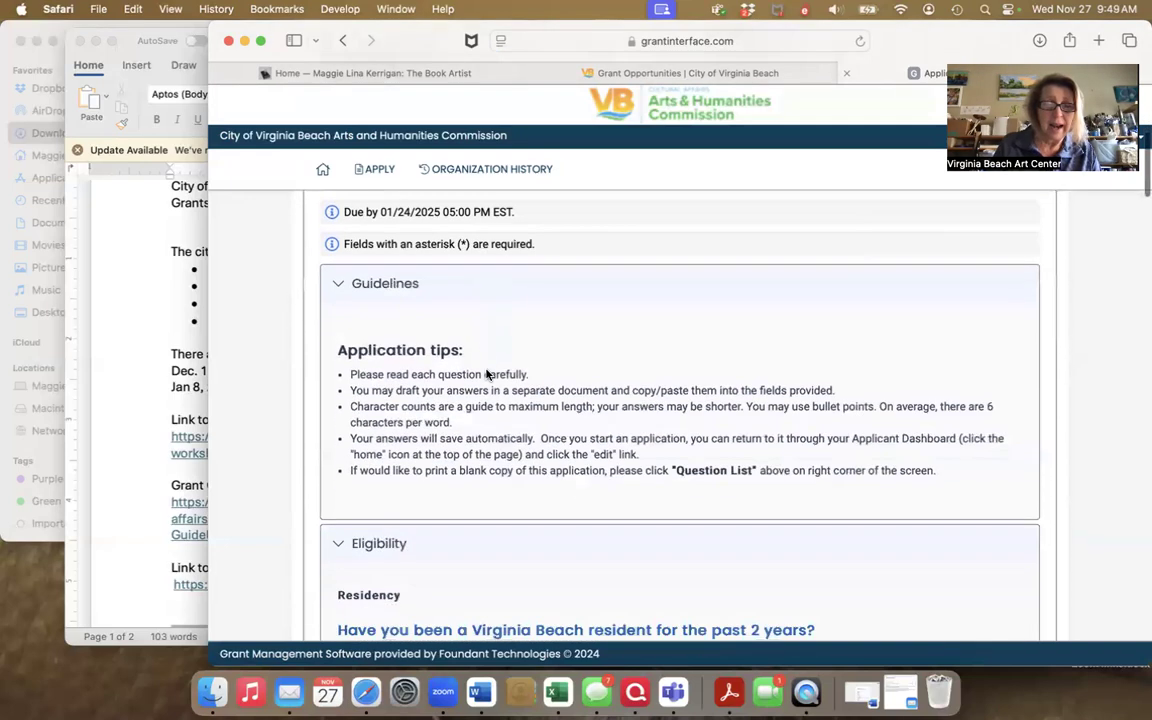
scroll(486, 374, down, 2)
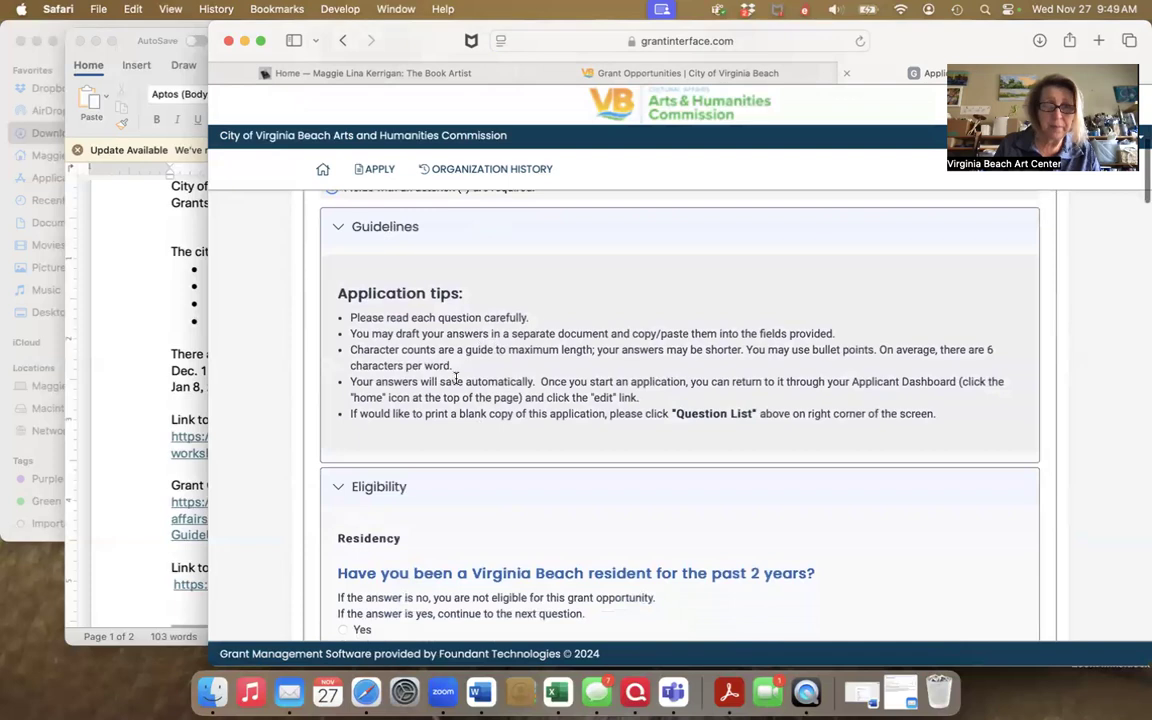
scroll(476, 444, down, 6)
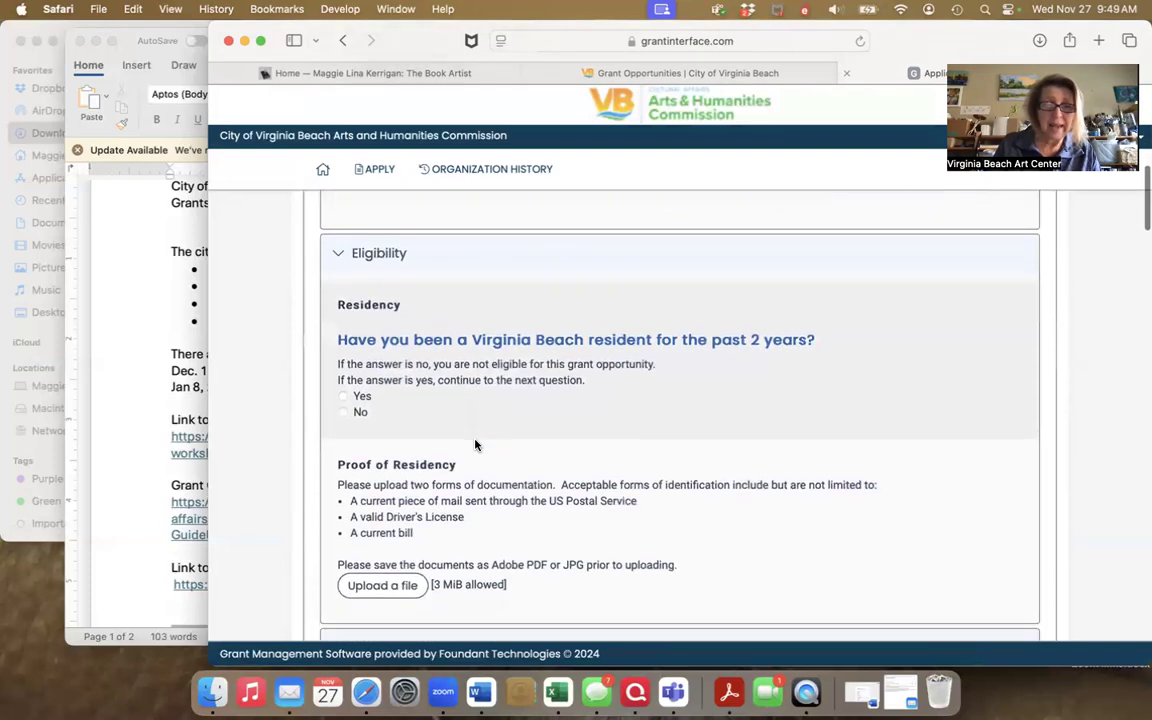
scroll(475, 444, down, 1)
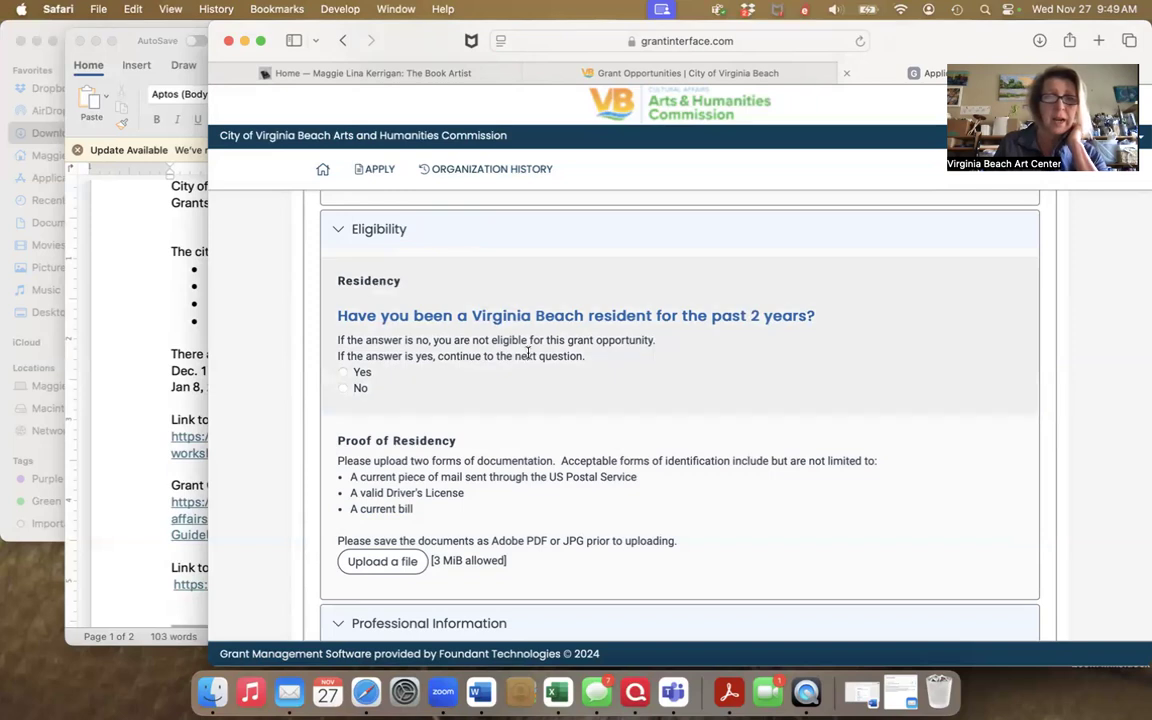
scroll(527, 352, down, 2)
scroll(530, 358, up, 1)
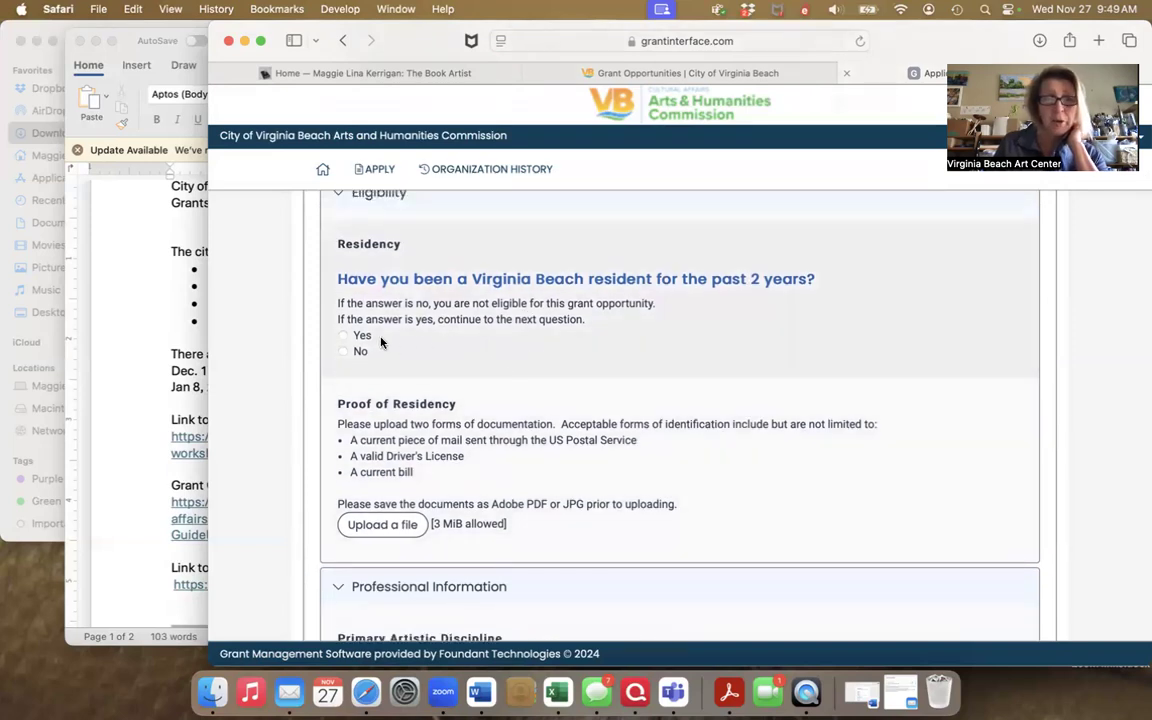
Answer Yes to the two-year residency question and cancel the proof-of-residency file chooser without uploading
click(344, 337)
scroll(414, 315, down, 3)
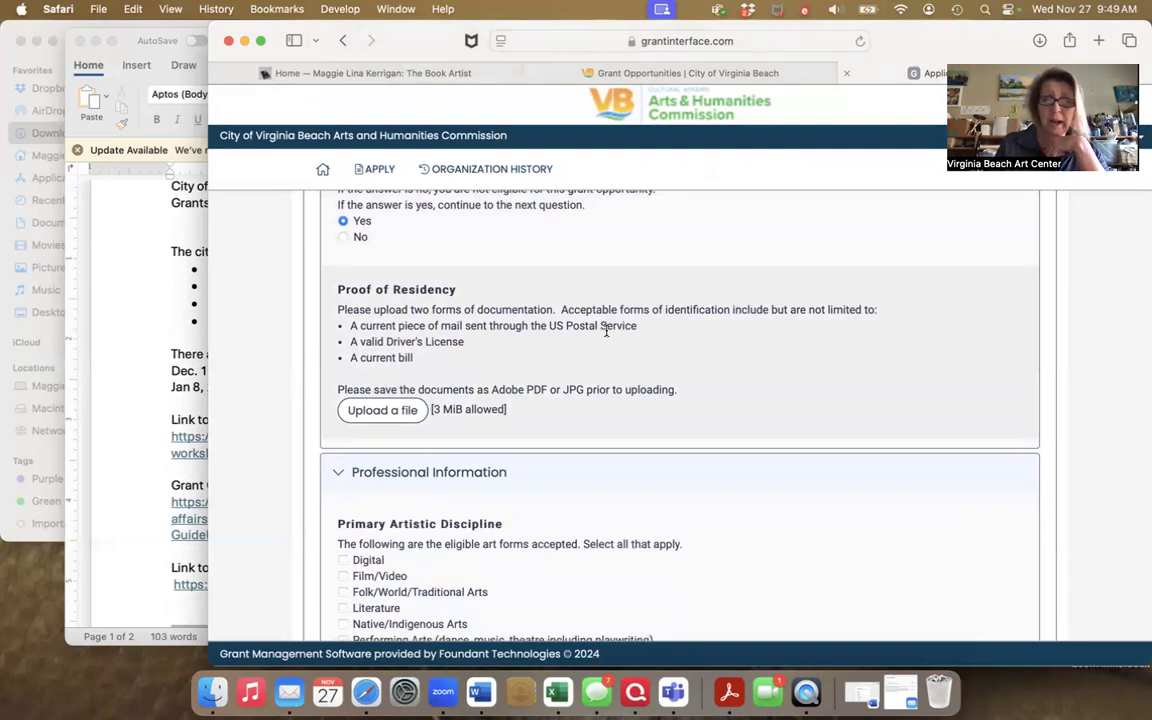
click(390, 418)
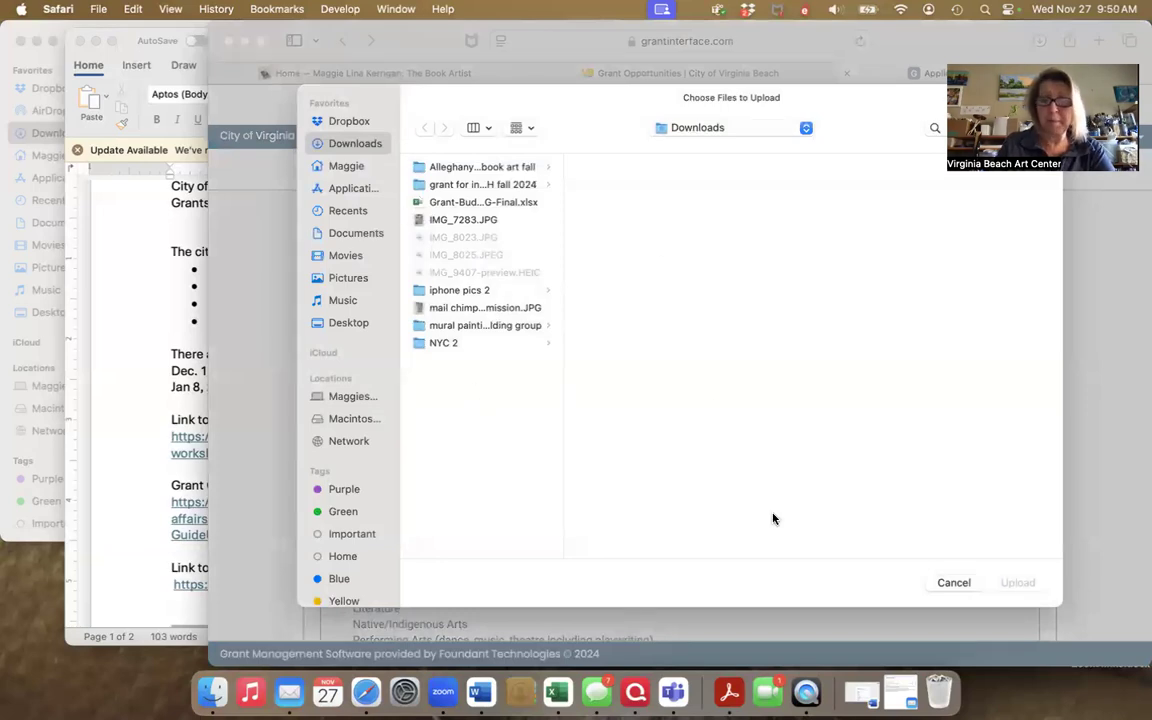
click(954, 583)
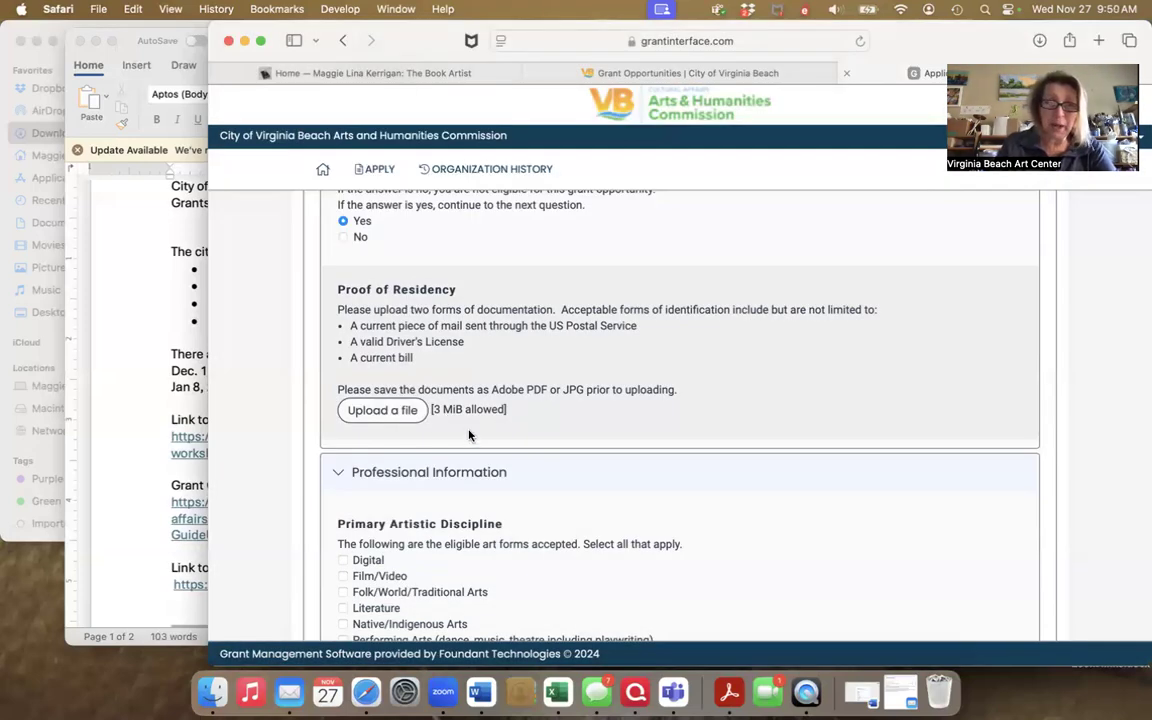
scroll(476, 430, down, 4)
Tick Visual Arts as the Primary Artistic Discipline
scroll(478, 431, down, 2)
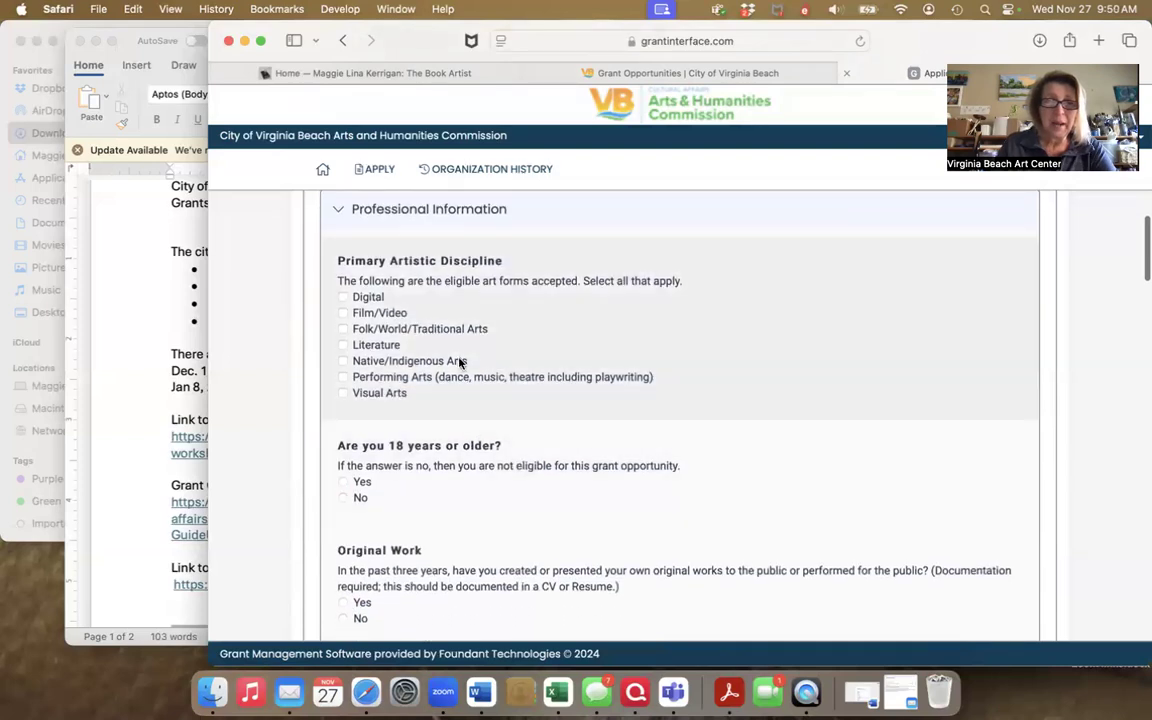
click(343, 393)
scroll(568, 392, down, 1)
scroll(568, 392, down, 2)
Select Yes for the Original Work question
scroll(568, 392, up, 1)
scroll(568, 392, down, 3)
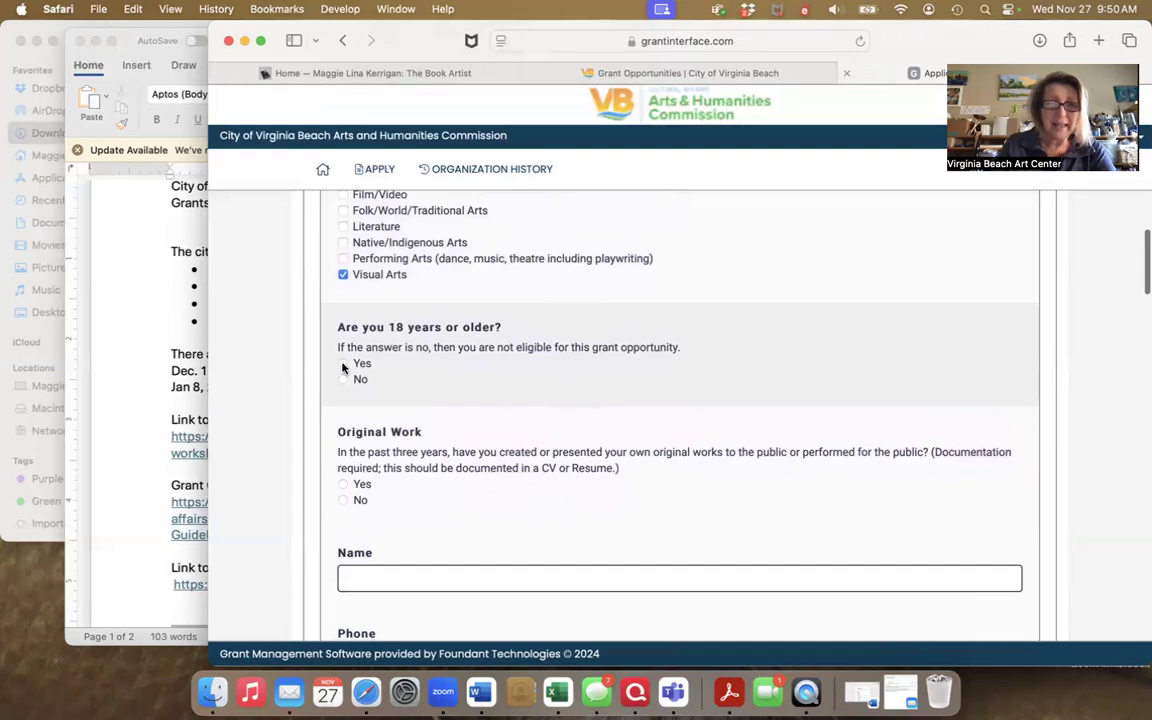
scroll(522, 382, down, 8)
scroll(524, 381, up, 2)
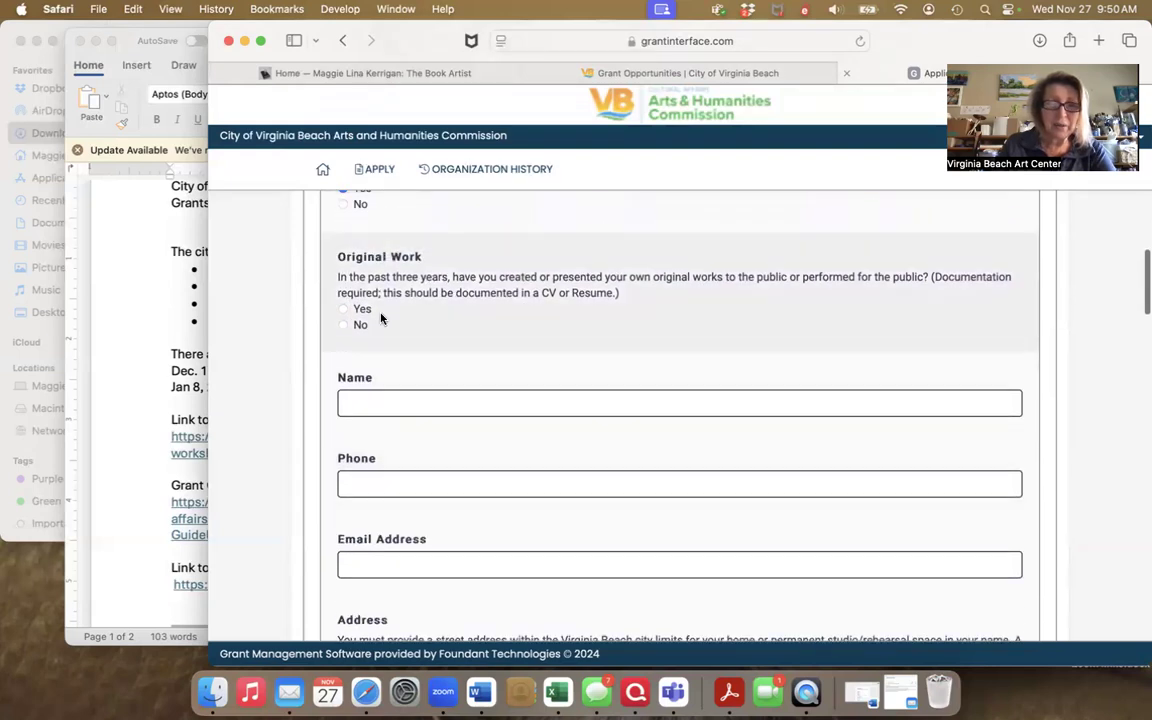
click(343, 310)
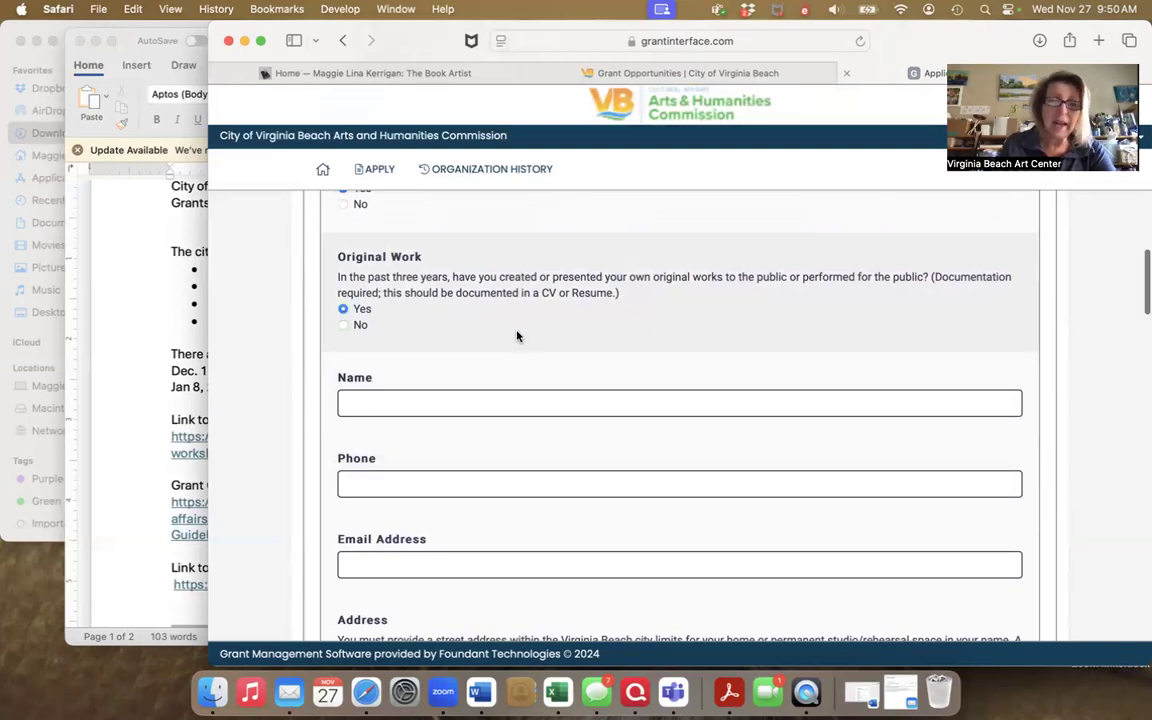
scroll(517, 336, down, 3)
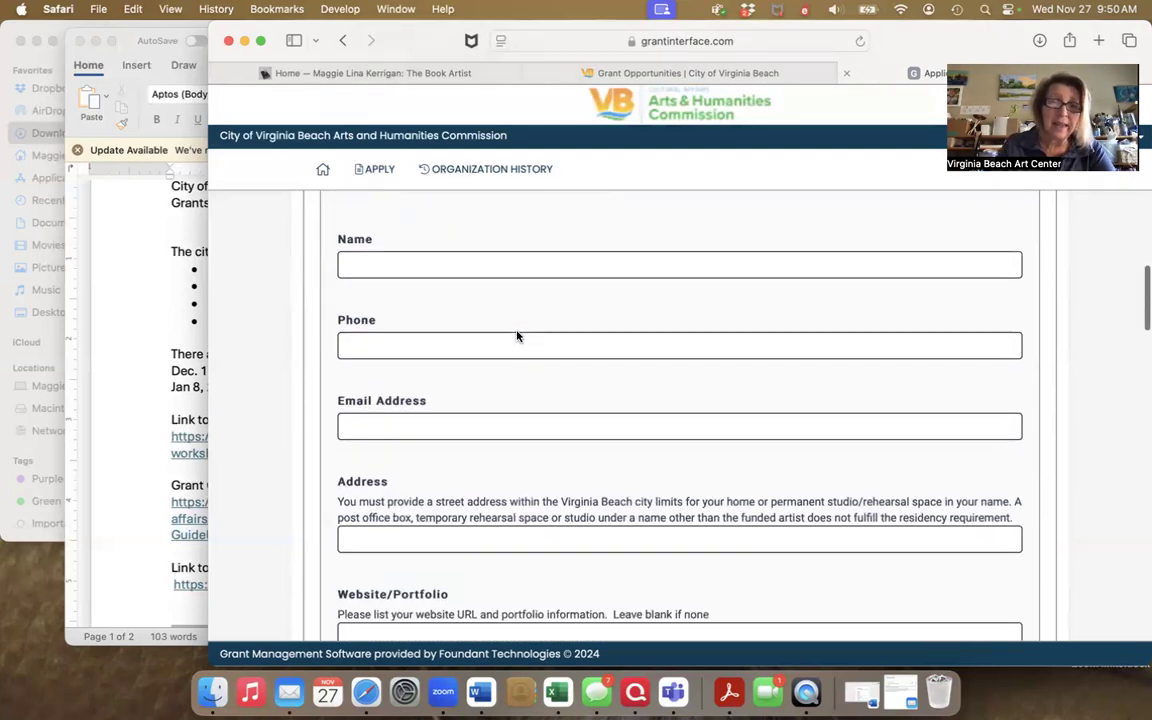
Scroll past the Name, Address, Website/Portfolio and Social Media fields to the Artistic Statement field
scroll(472, 400, down, 1)
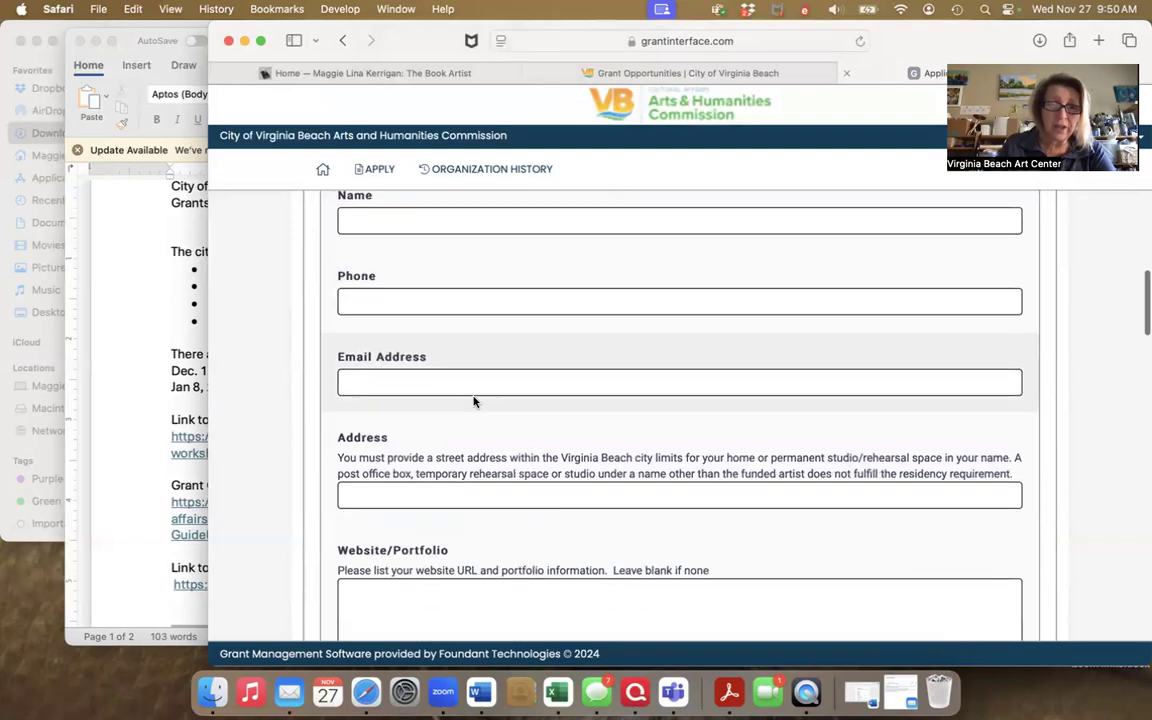
scroll(474, 401, down, 5)
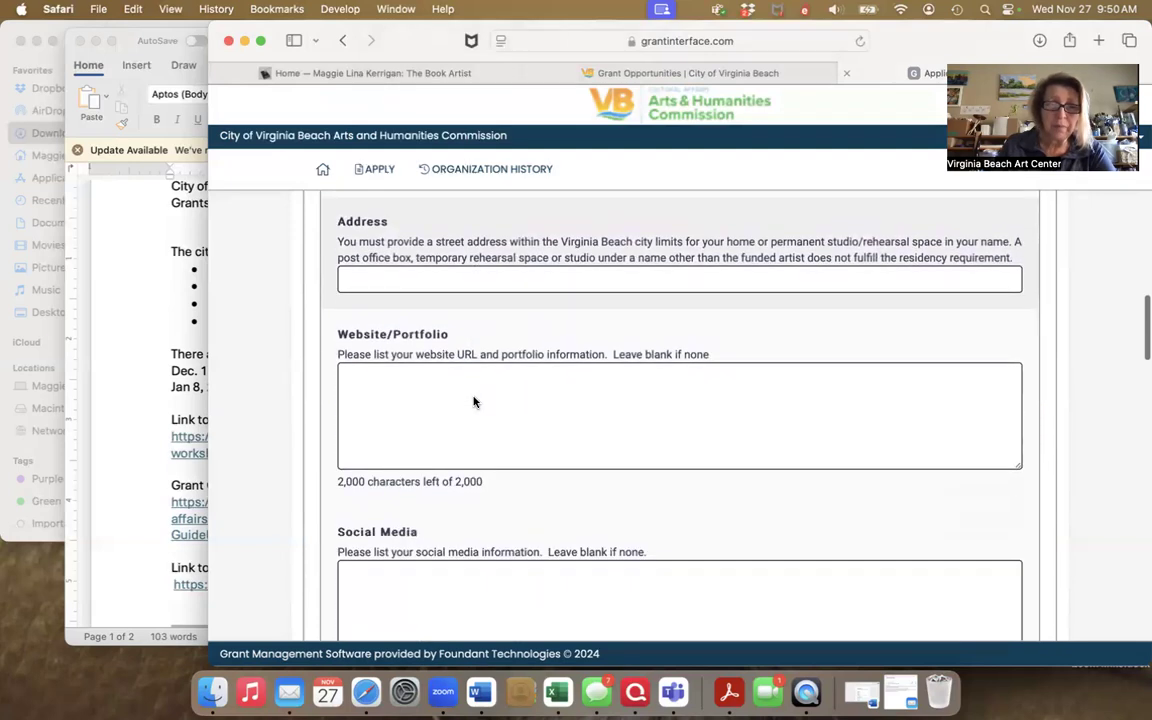
scroll(474, 401, down, 1)
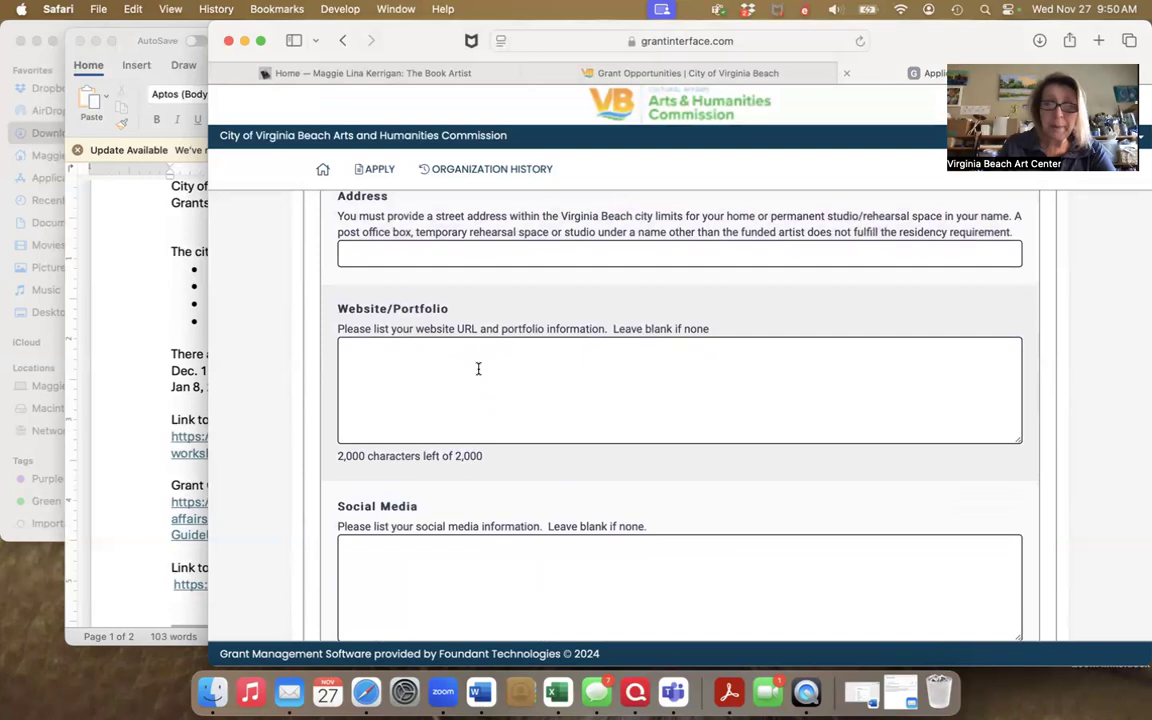
scroll(488, 440, down, 4)
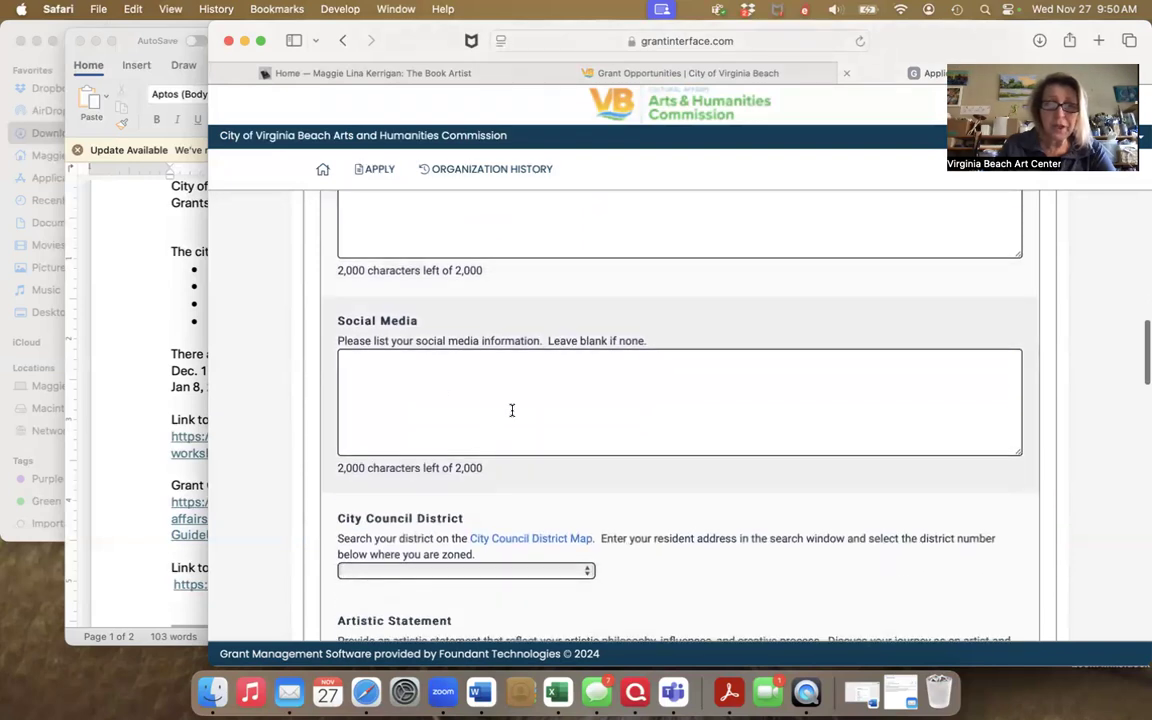
scroll(513, 410, down, 4)
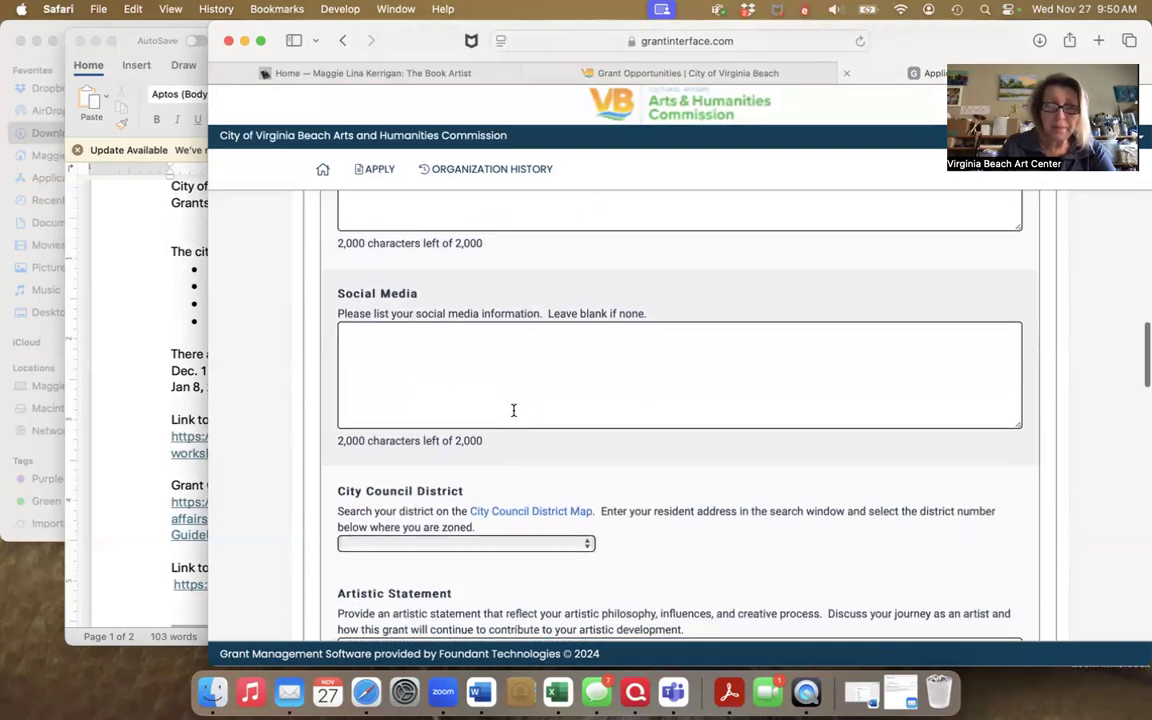
scroll(500, 390, down, 2)
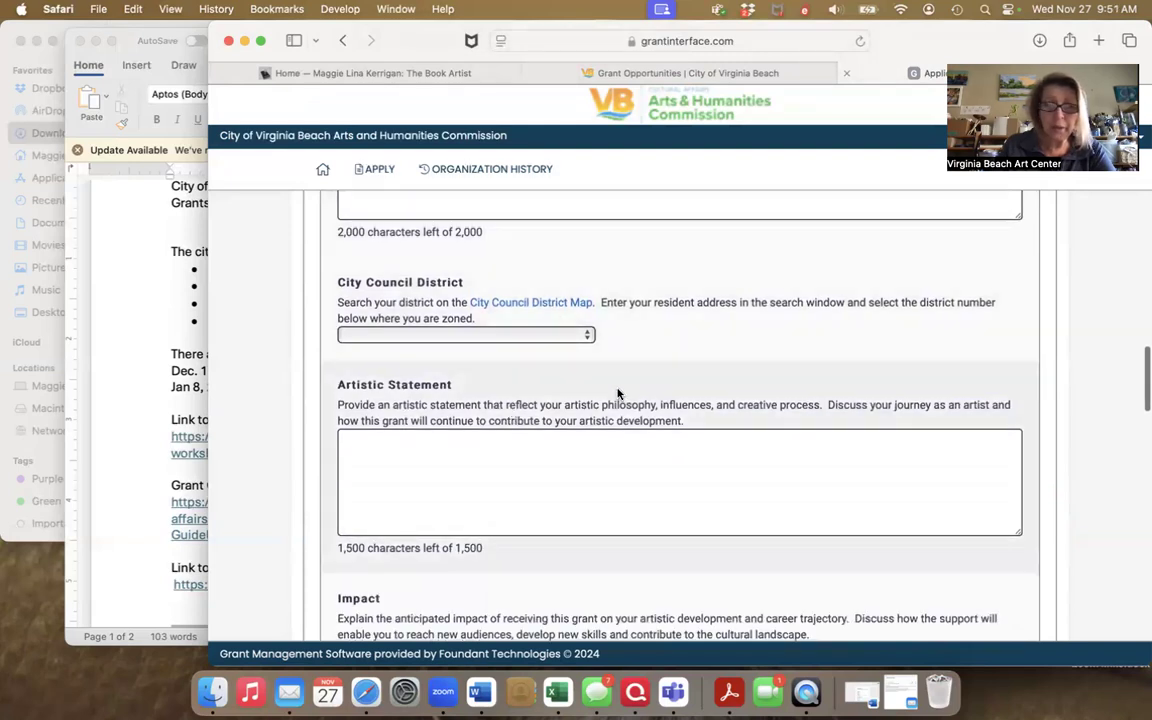
scroll(618, 393, down, 3)
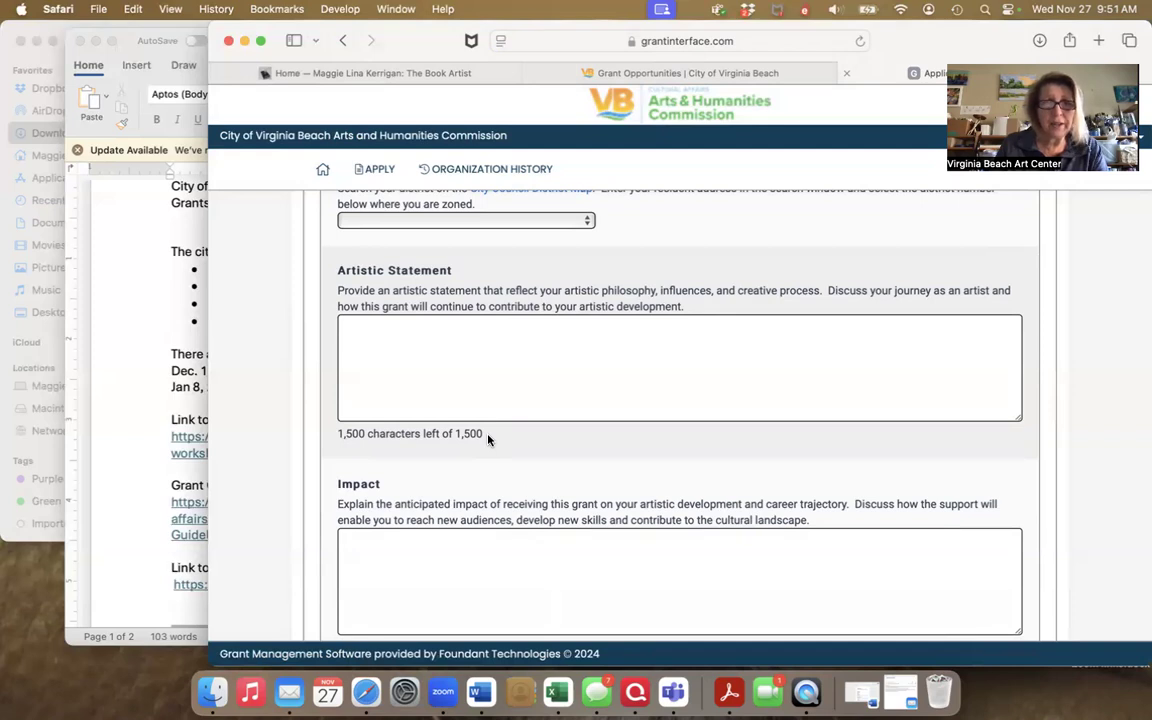
click(420, 333)
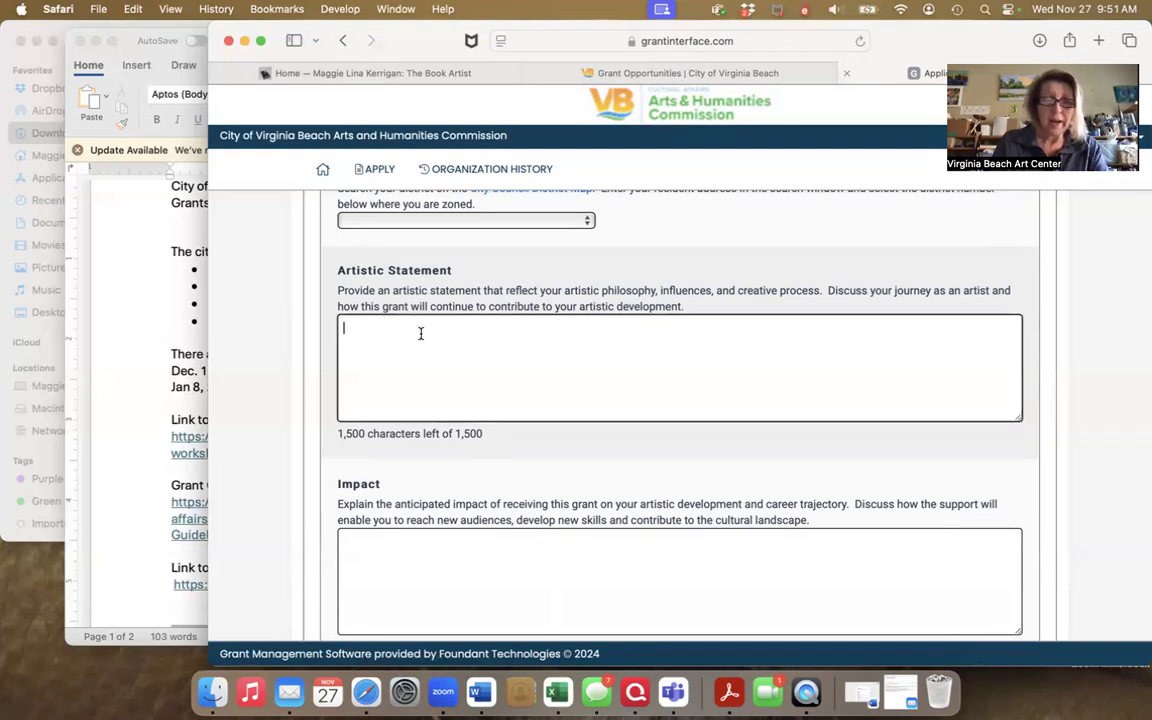
text(fjl)
text(fjfjfjfjfjfj)
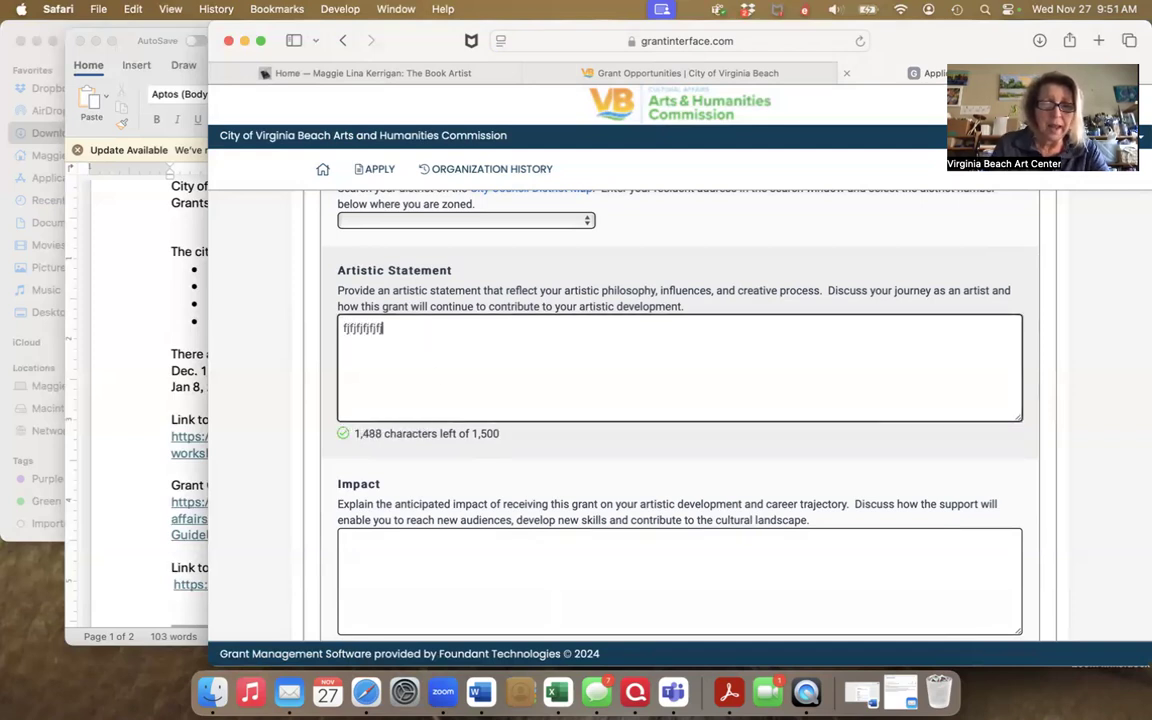
text(fjfjfjfjfjfjfjfj)
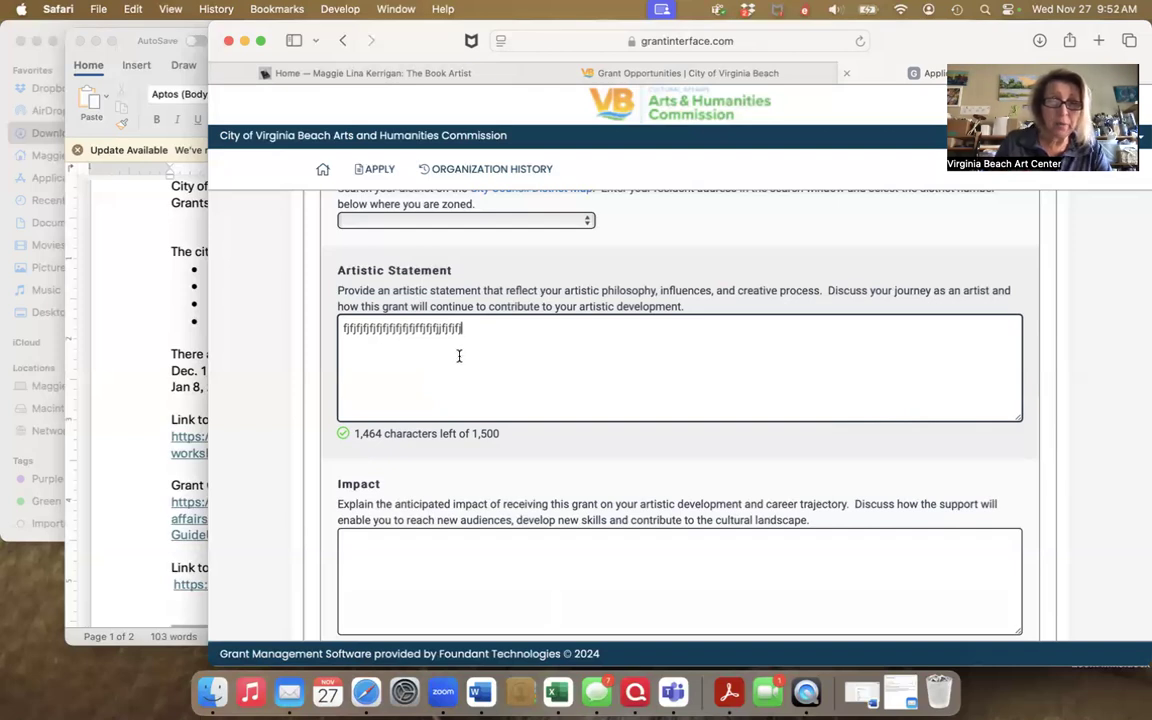
drag(467, 328, 342, 328)
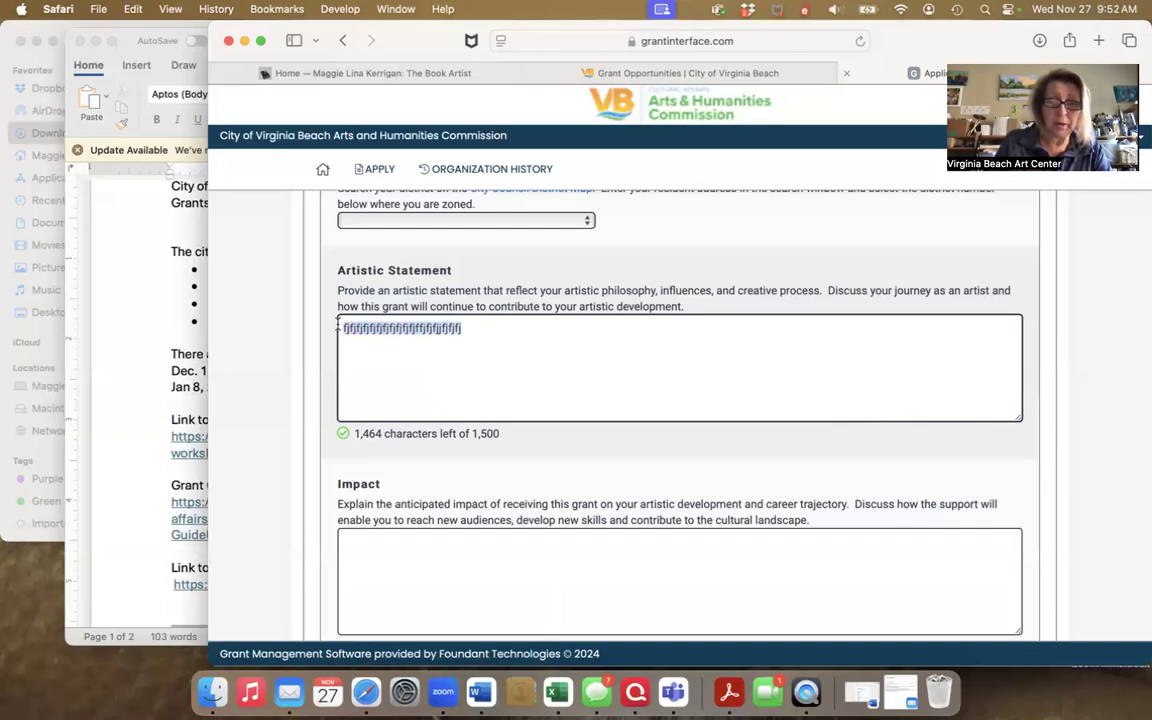
key(BackSpace)
Scroll past Impact, Artistic Vision, Timeline and Support Request to the Budget and Supporting Materials sections
scroll(440, 375, down, 2)
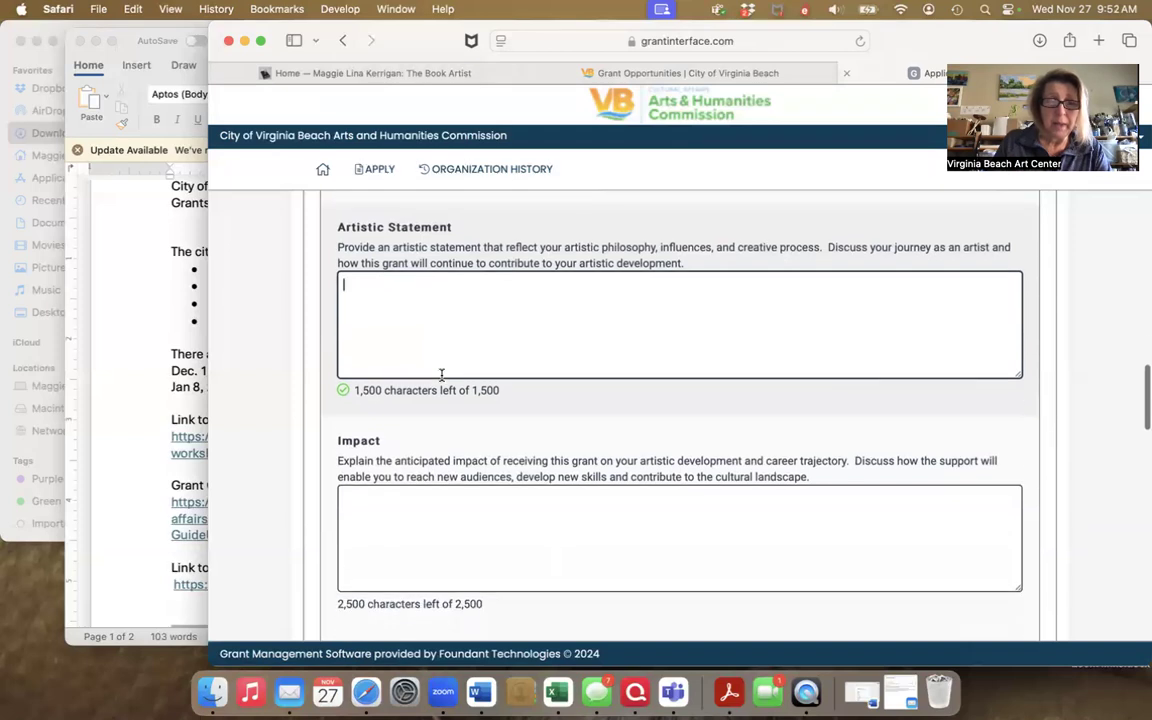
scroll(442, 380, down, 2)
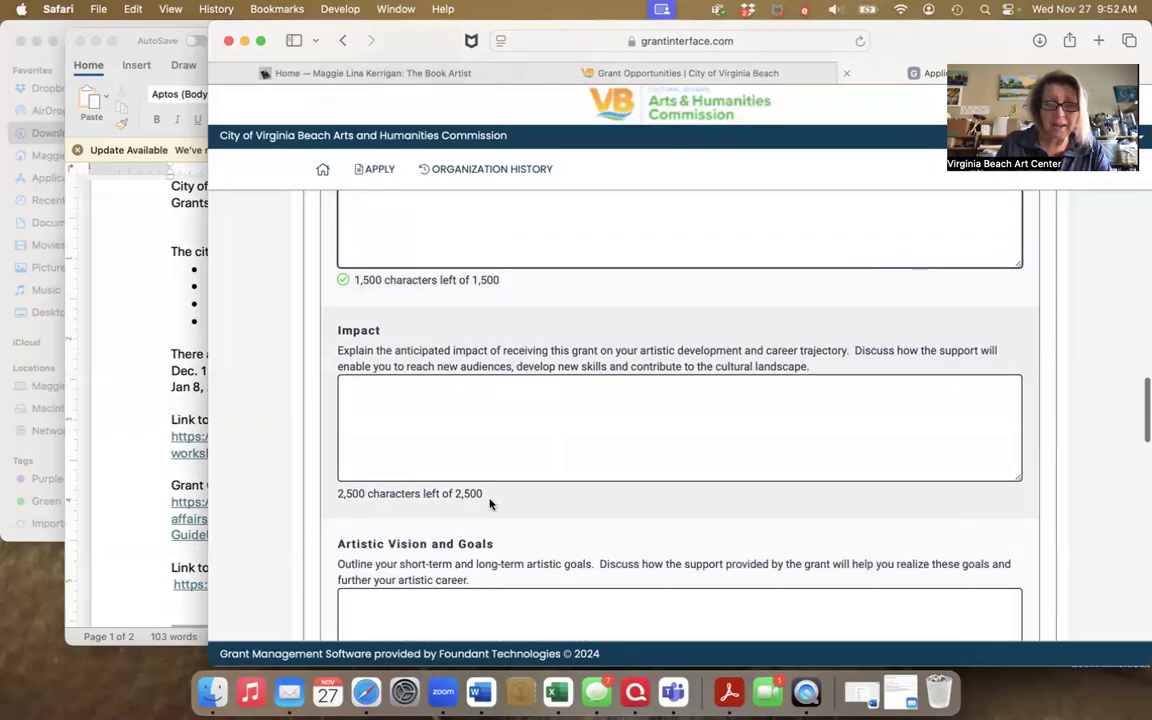
scroll(496, 502, down, 5)
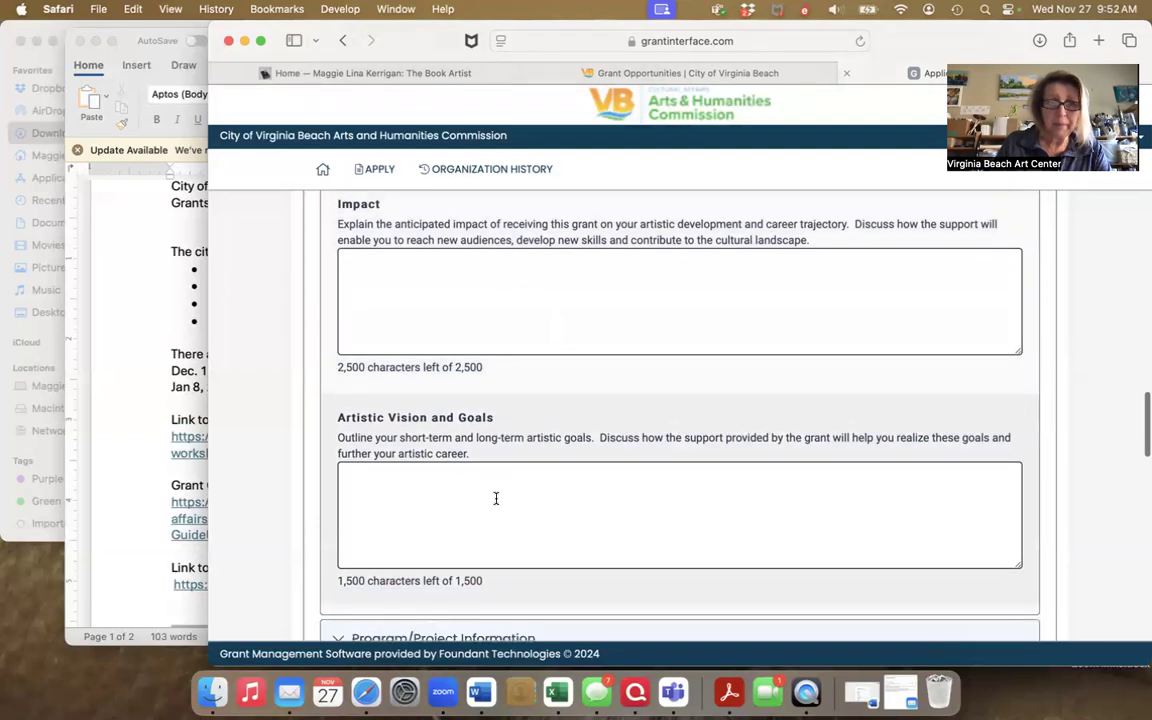
scroll(495, 500, down, 8)
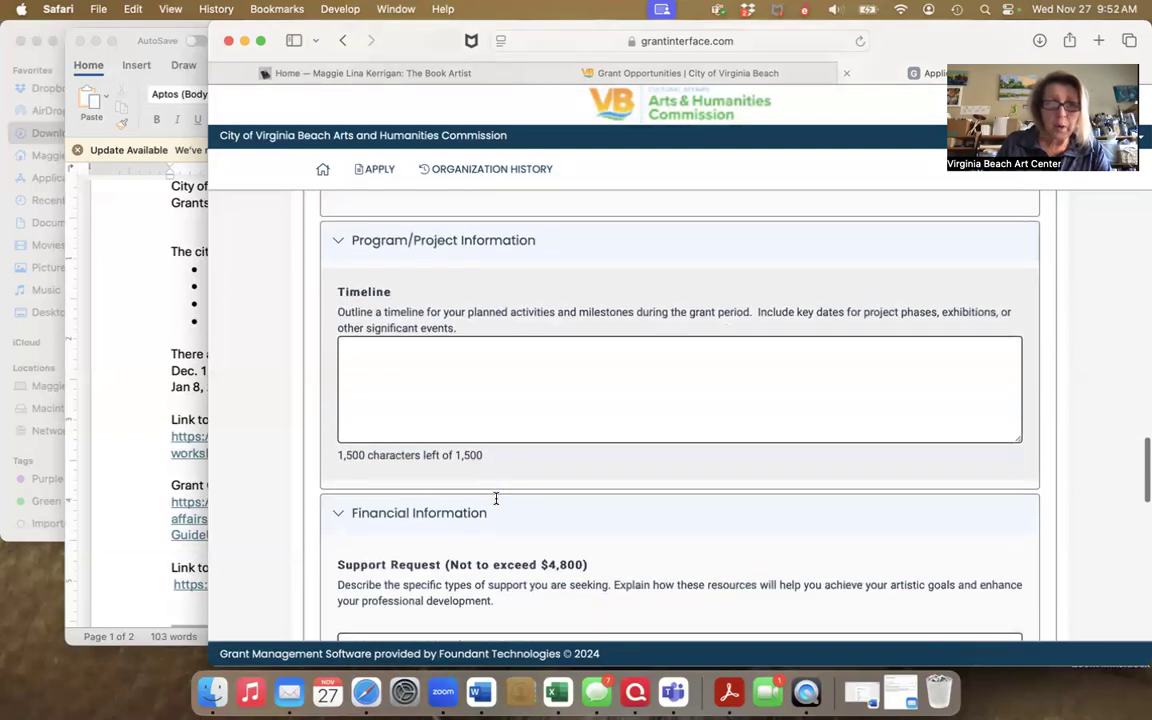
scroll(496, 503, down, 4)
scroll(496, 502, up, 5)
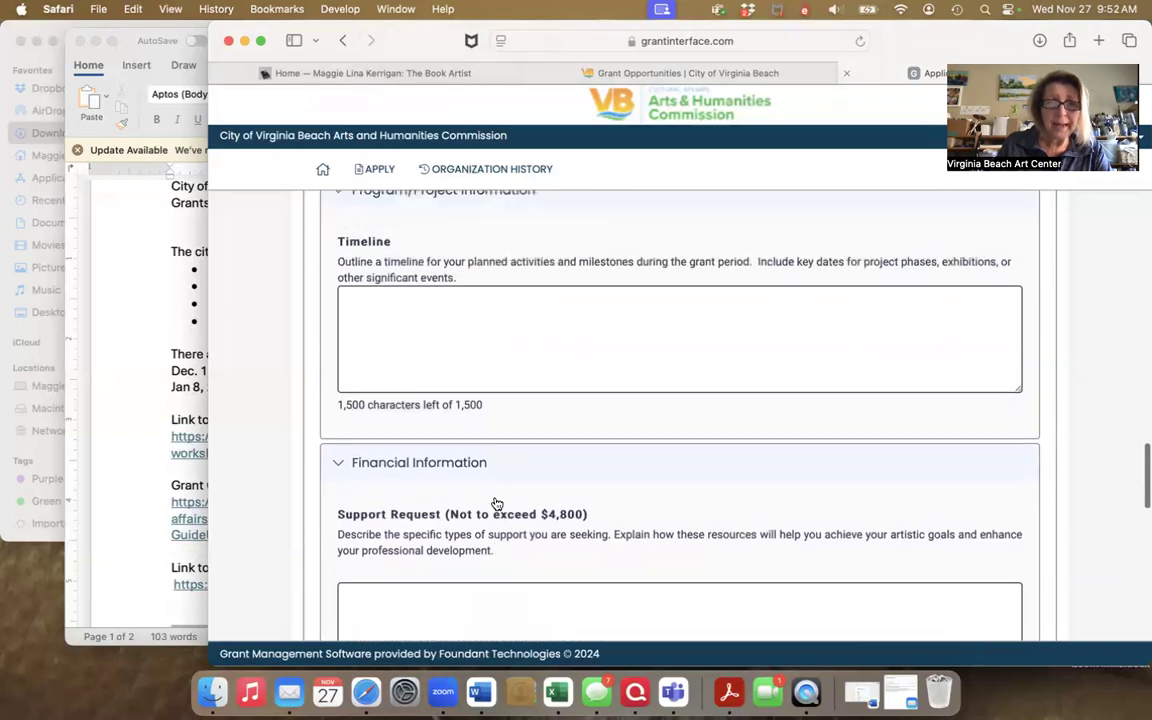
scroll(494, 490, down, 1)
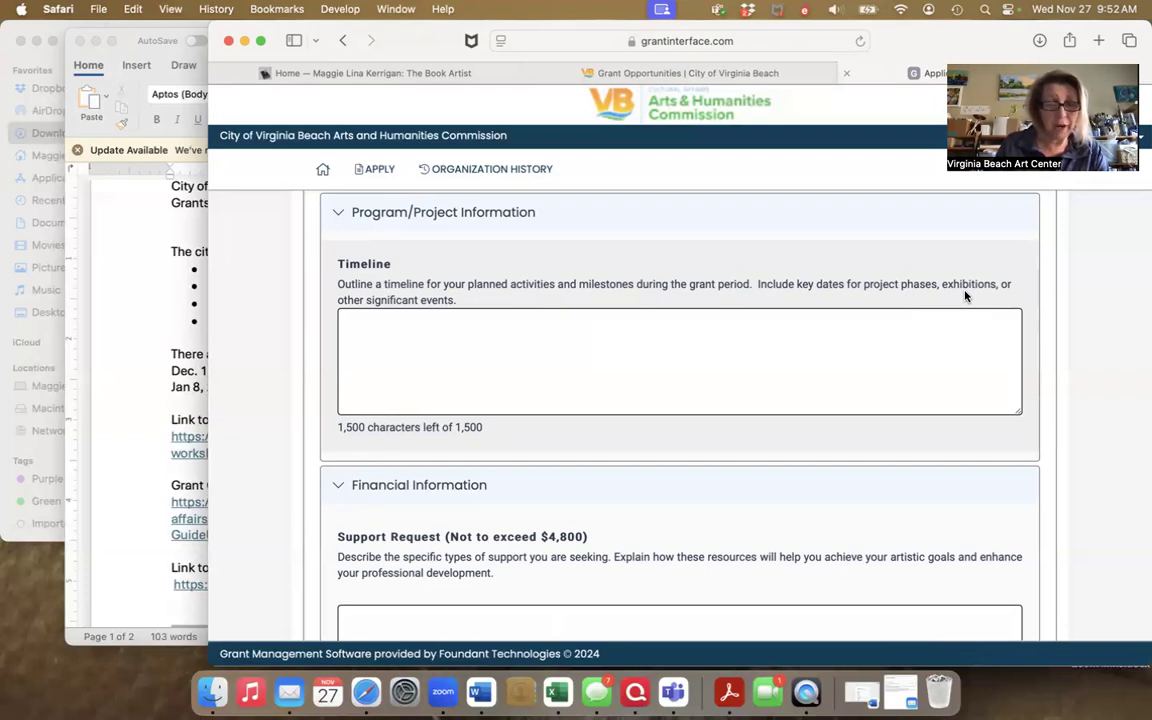
scroll(965, 295, down, 5)
scroll(965, 297, down, 1)
scroll(966, 296, up, 1)
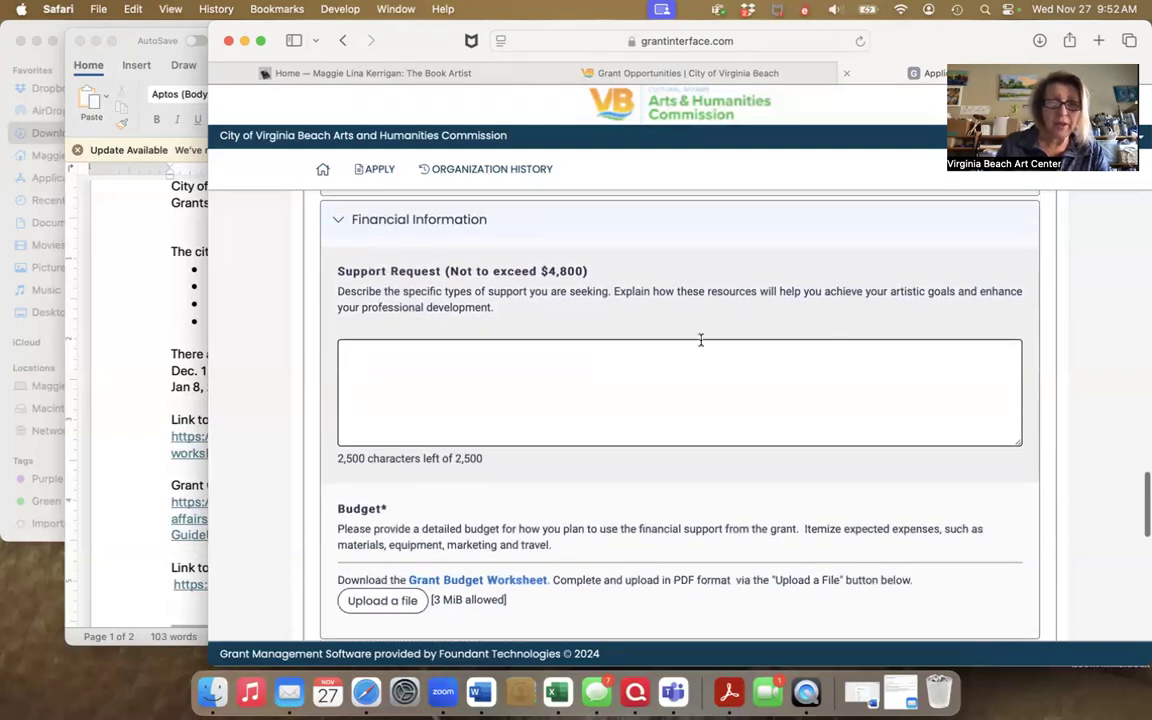
scroll(672, 373, down, 1)
scroll(672, 373, down, 5)
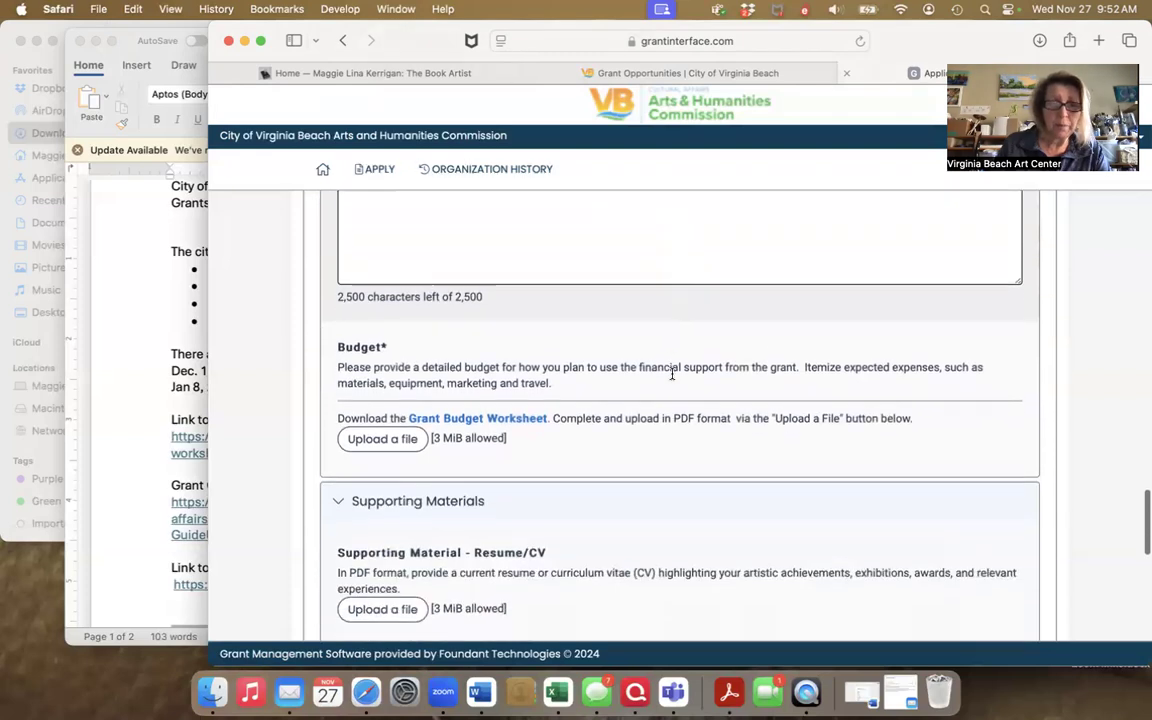
scroll(672, 377, down, 1)
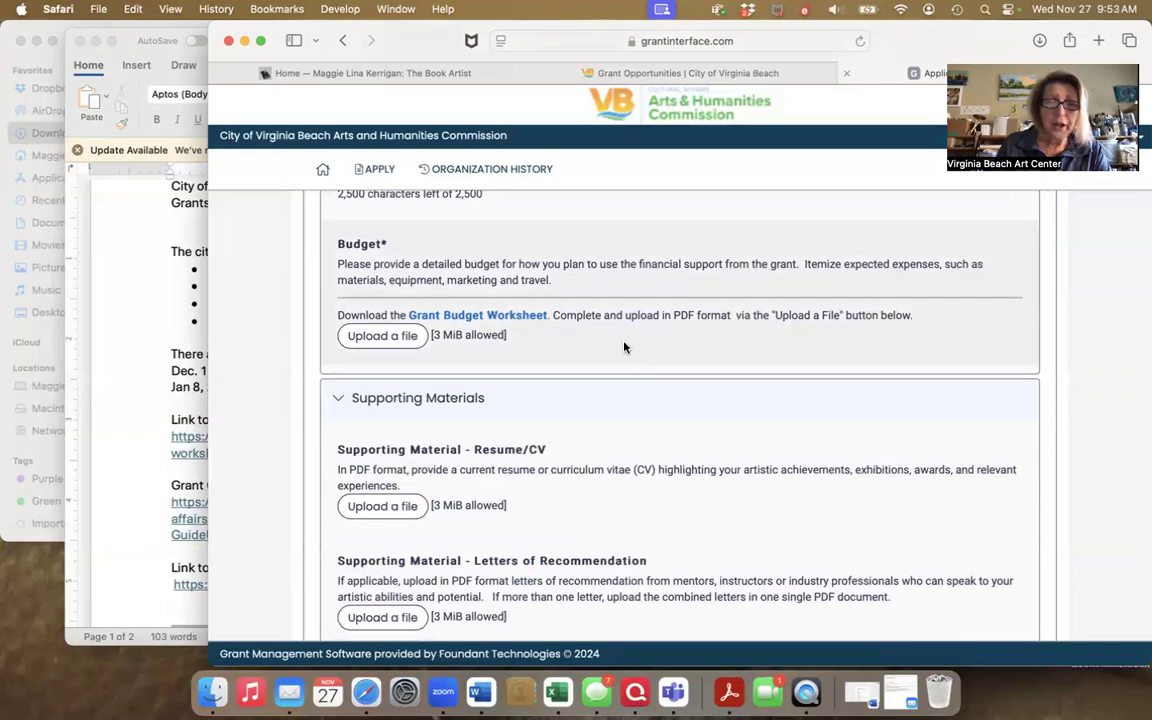
Download the Grant Budget Worksheet and open Grant-Budget-Worksheet-IASG-Final.xlsx from Downloads in Excel
click(465, 316)
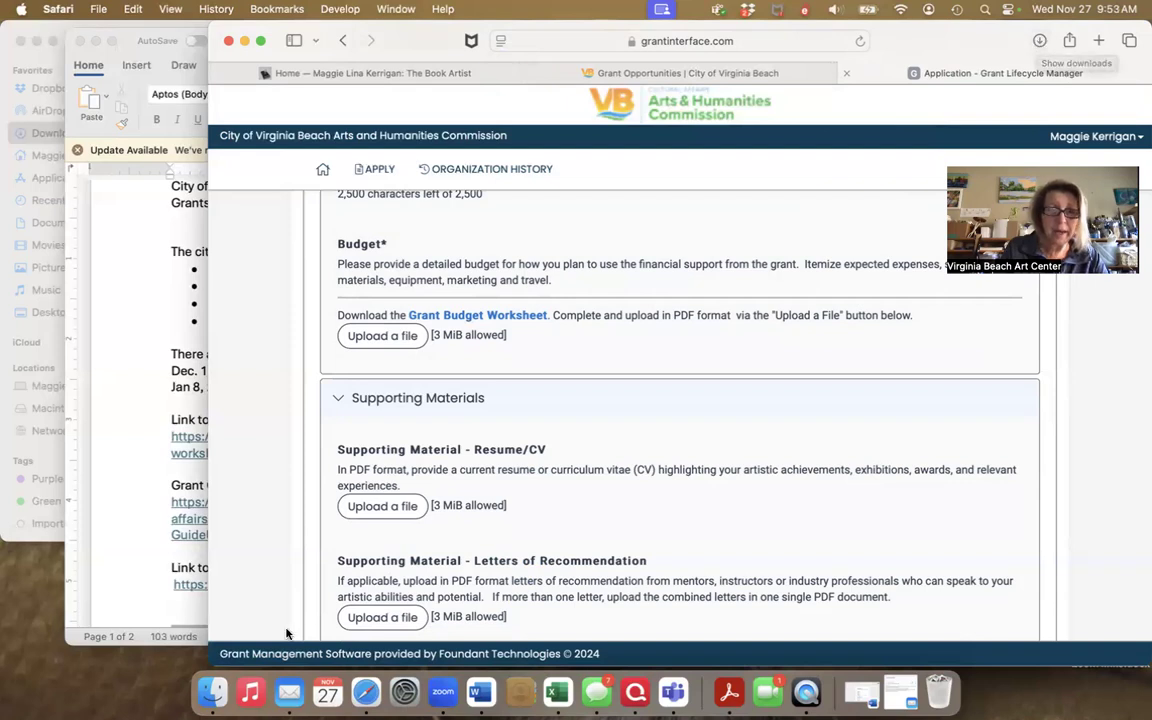
click(210, 692)
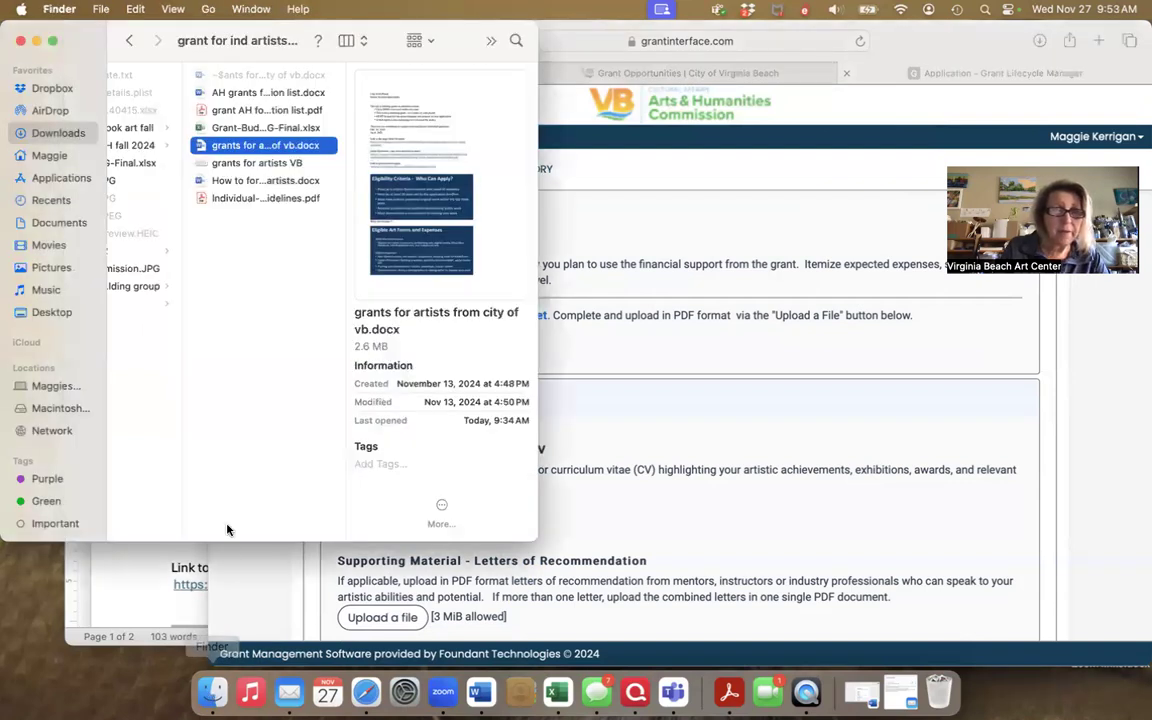
click(61, 135)
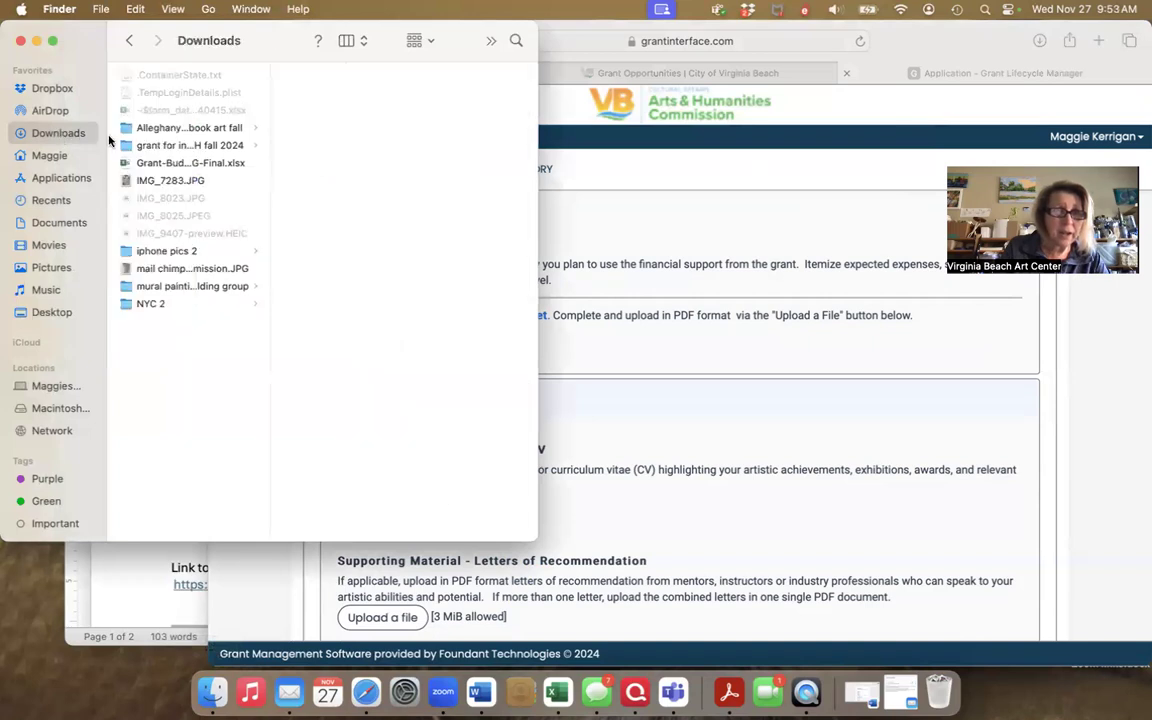
double_click(148, 164)
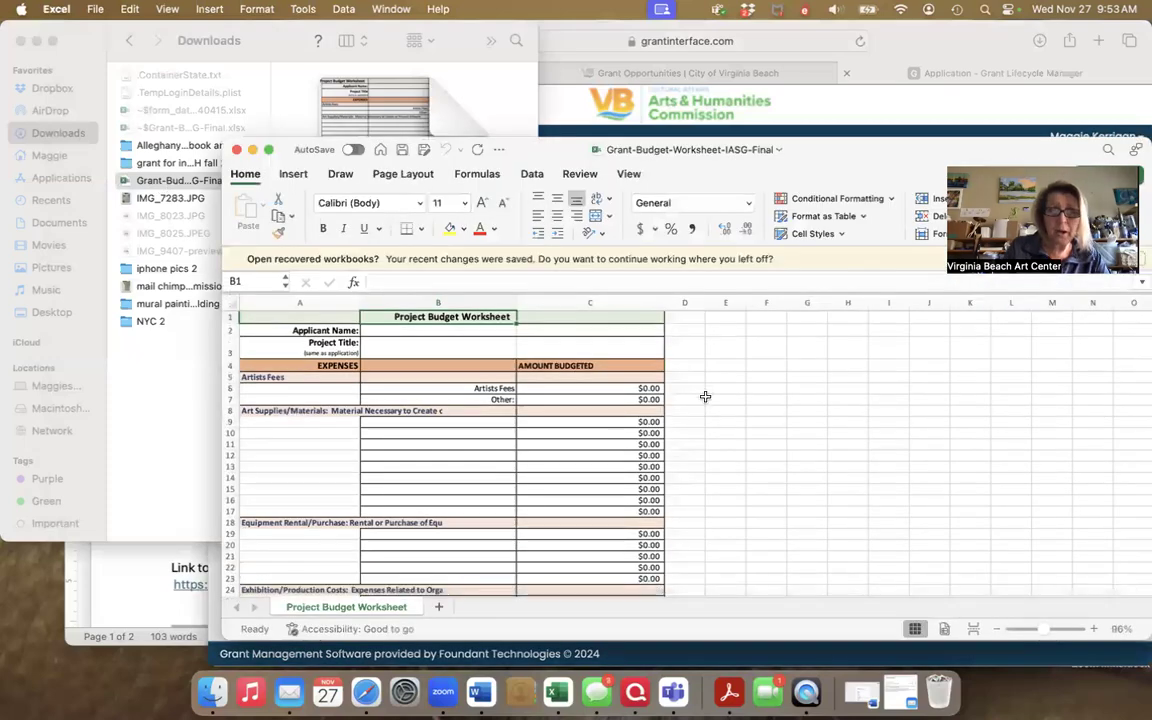
scroll(705, 397, down, 3)
scroll(705, 397, down, 5)
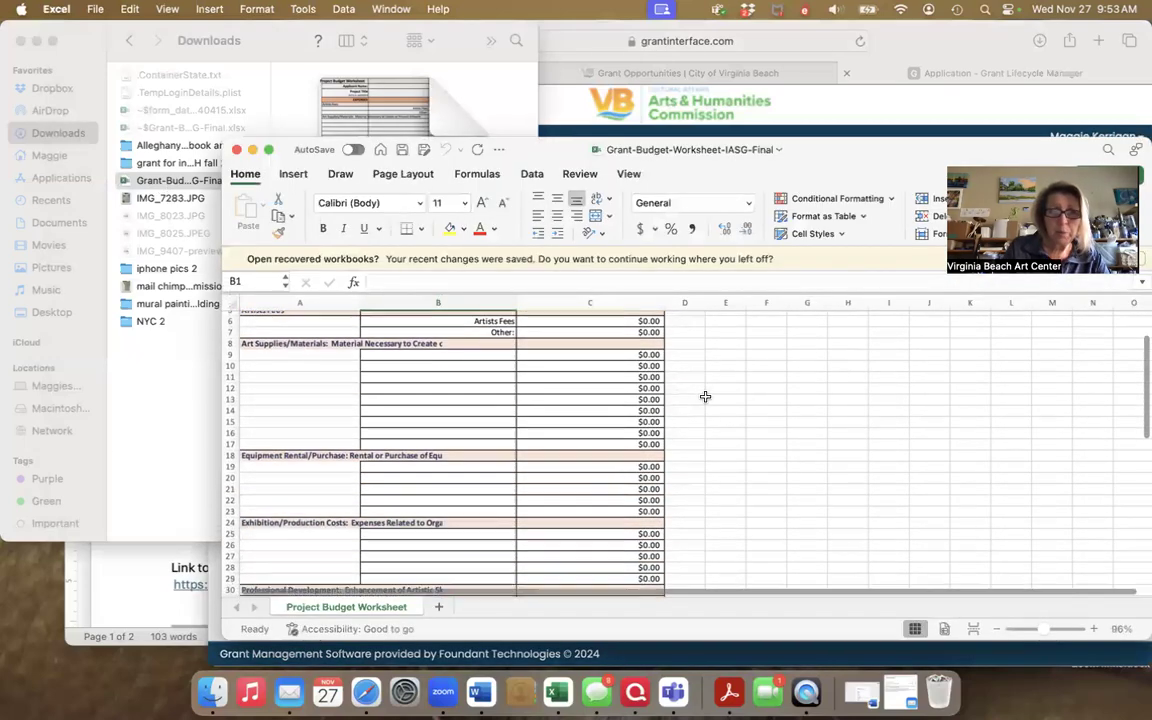
scroll(705, 397, down, 10)
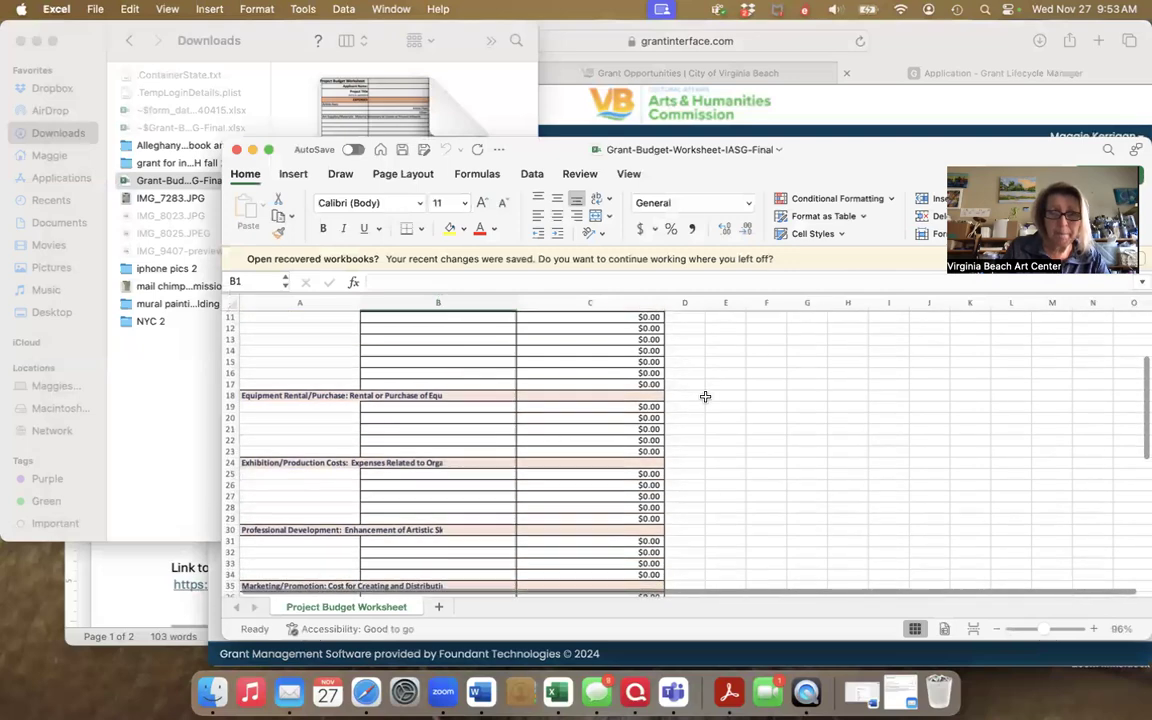
scroll(705, 397, down, 5)
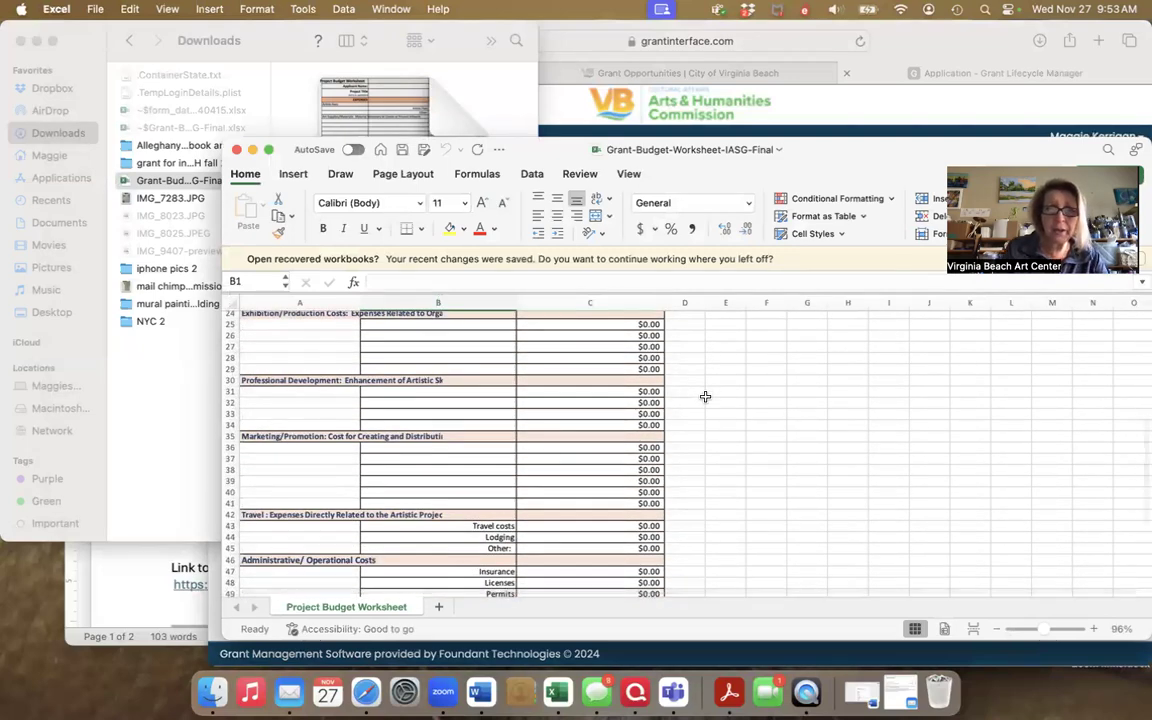
scroll(705, 397, down, 4)
scroll(705, 397, down, 7)
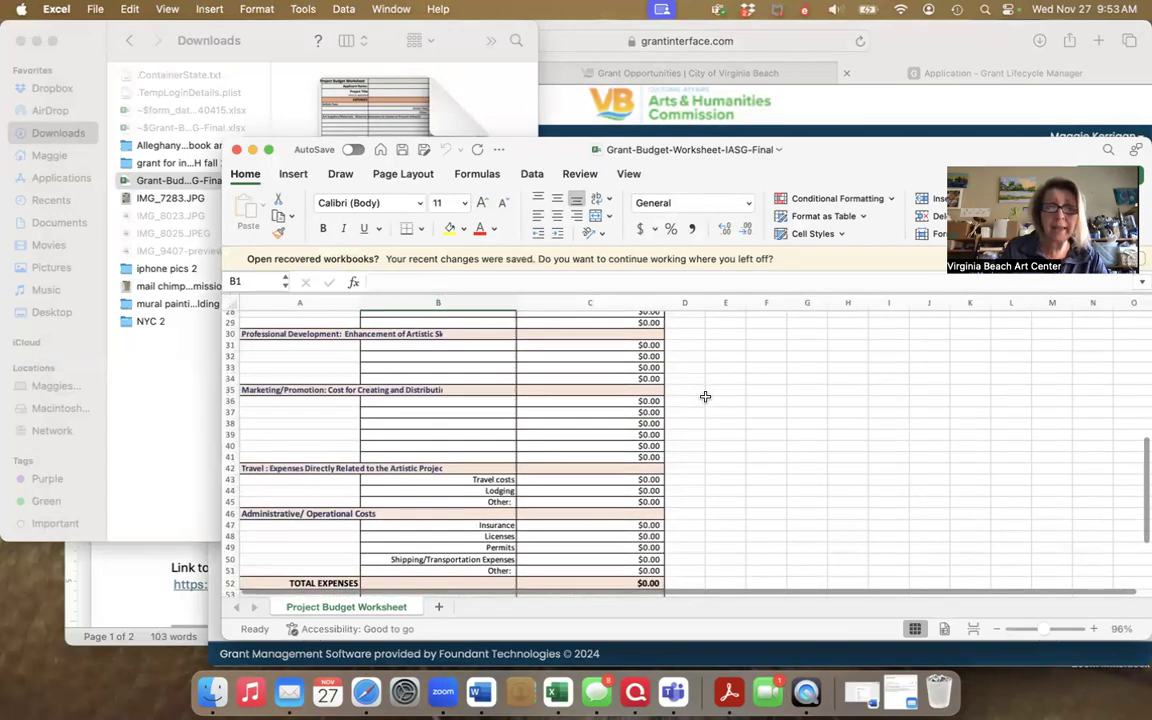
scroll(705, 397, down, 3)
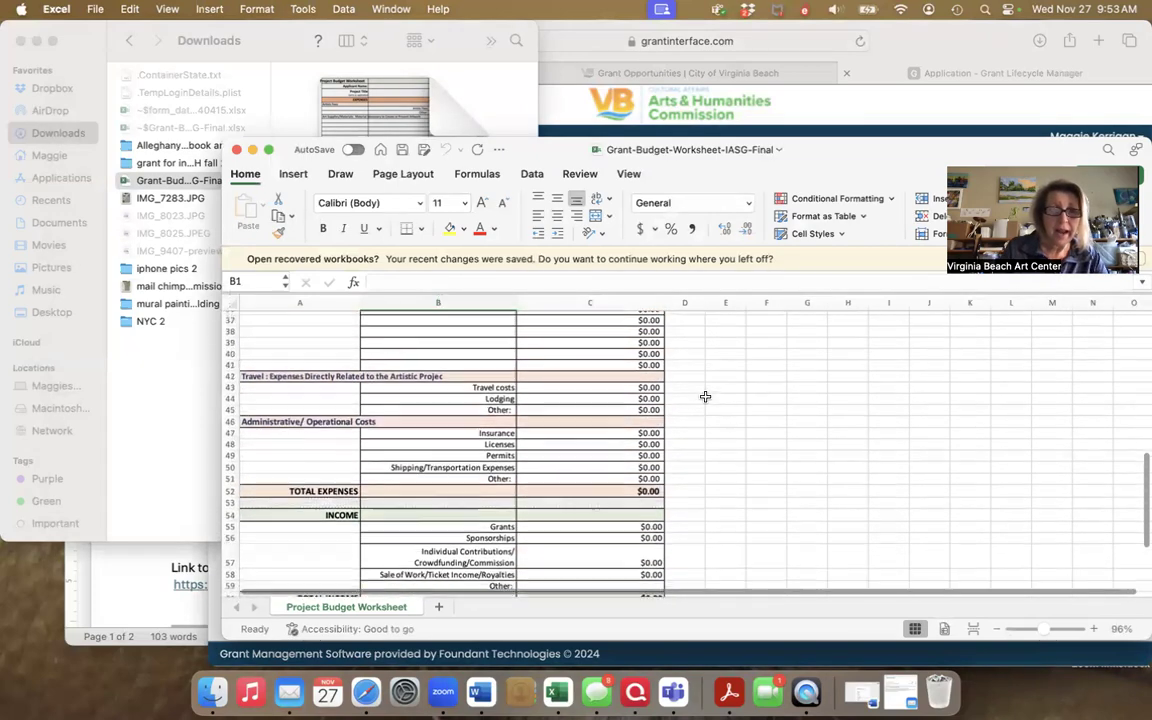
scroll(705, 397, down, 8)
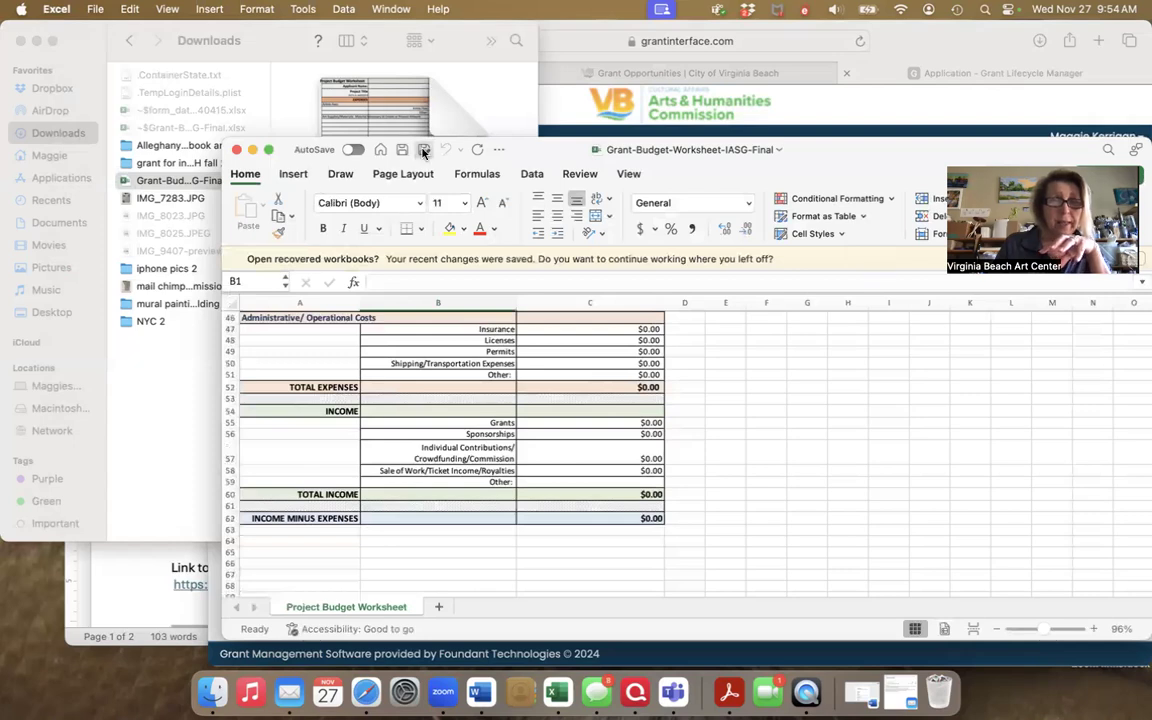
Export the whole Grant-Budget-Worksheet-IASG-Final workbook as a PDF into Downloads
click(423, 151)
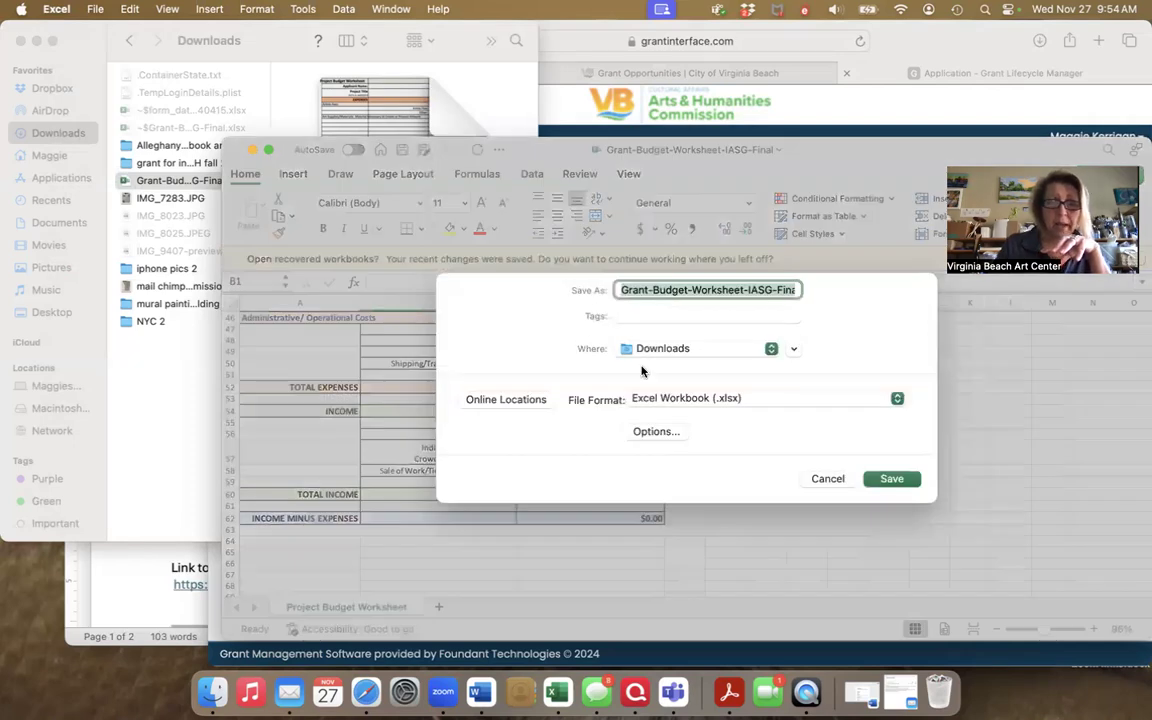
click(648, 398)
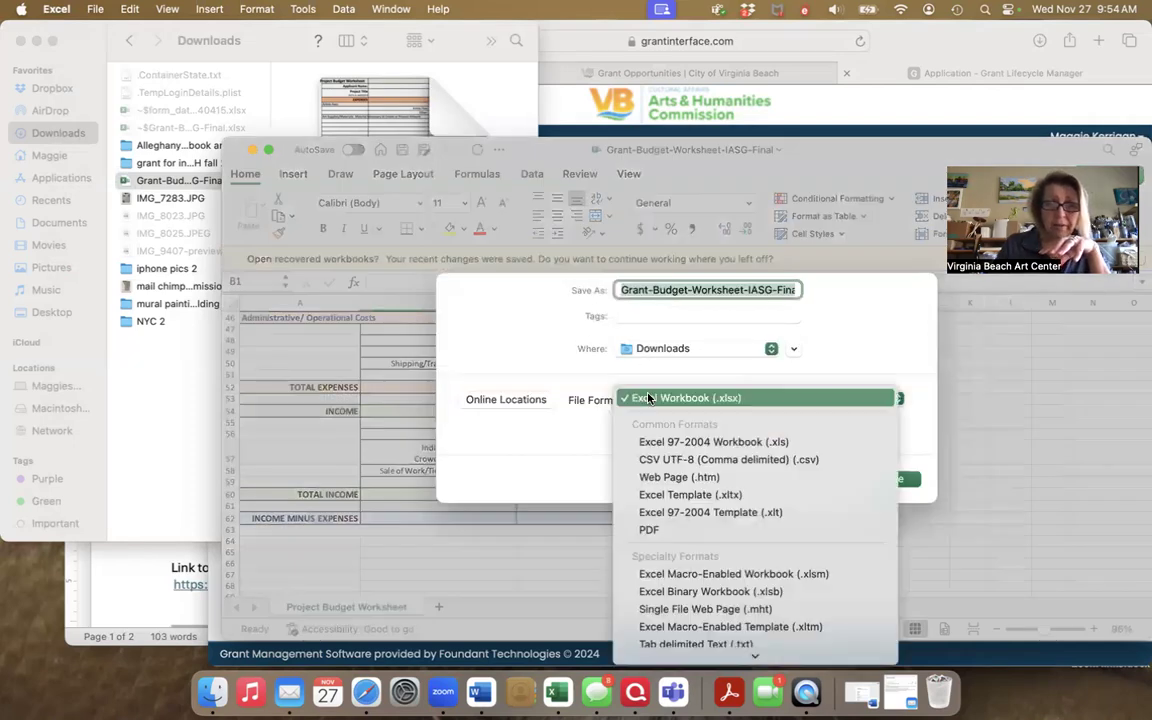
click(652, 530)
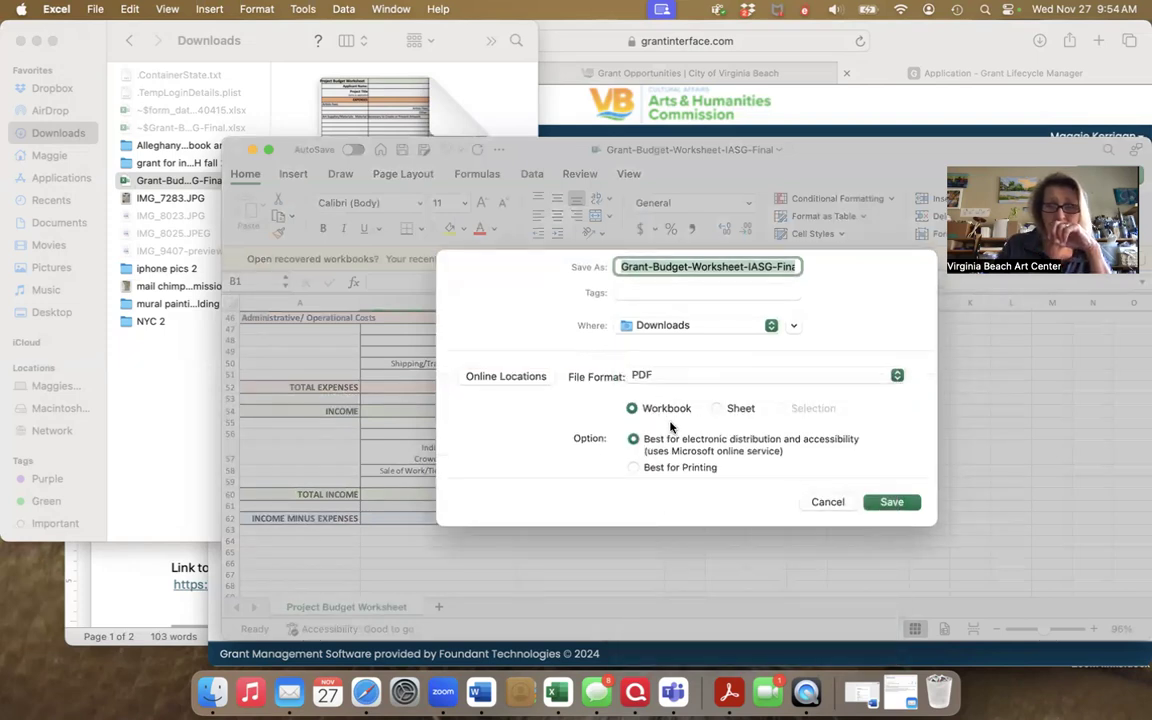
click(889, 503)
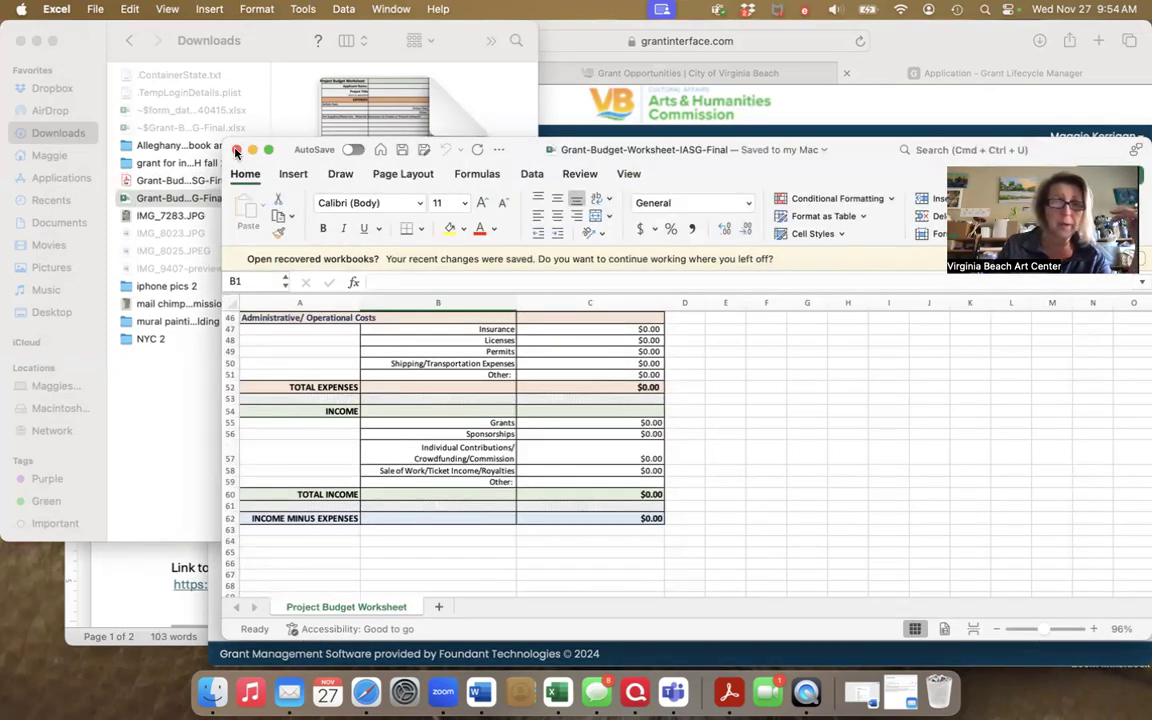
Close the budget workbook and select the new budget PDF in Downloads
click(236, 150)
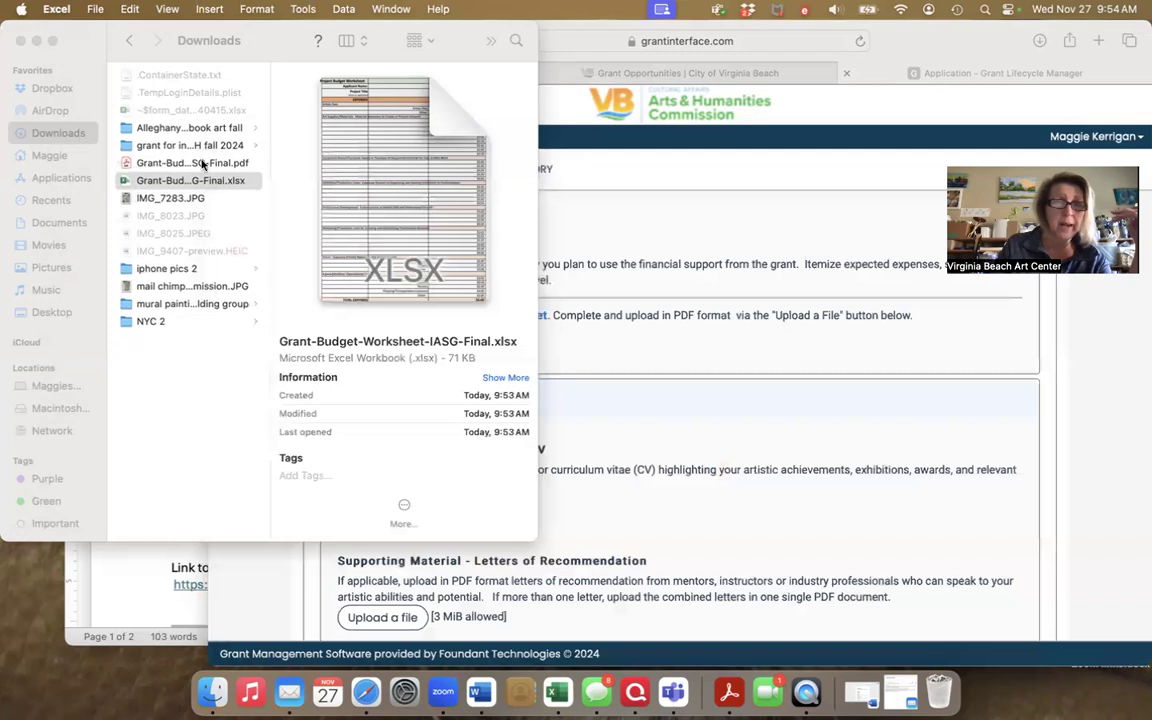
click(153, 181)
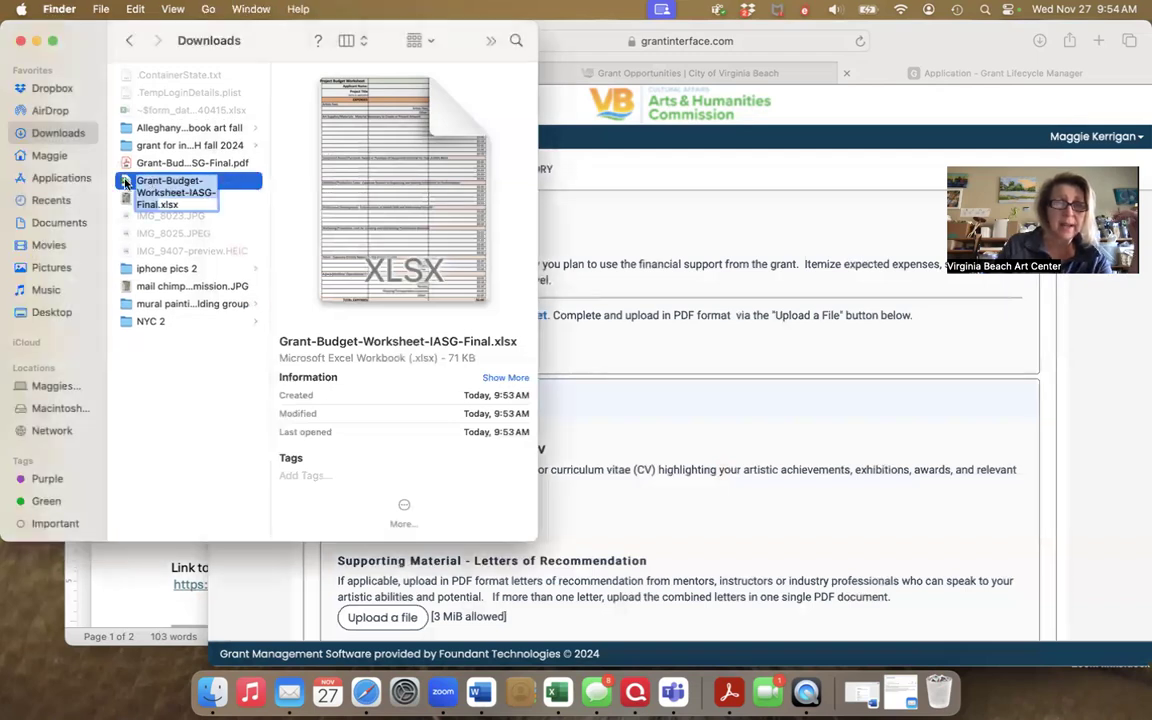
click(125, 182)
click(150, 164)
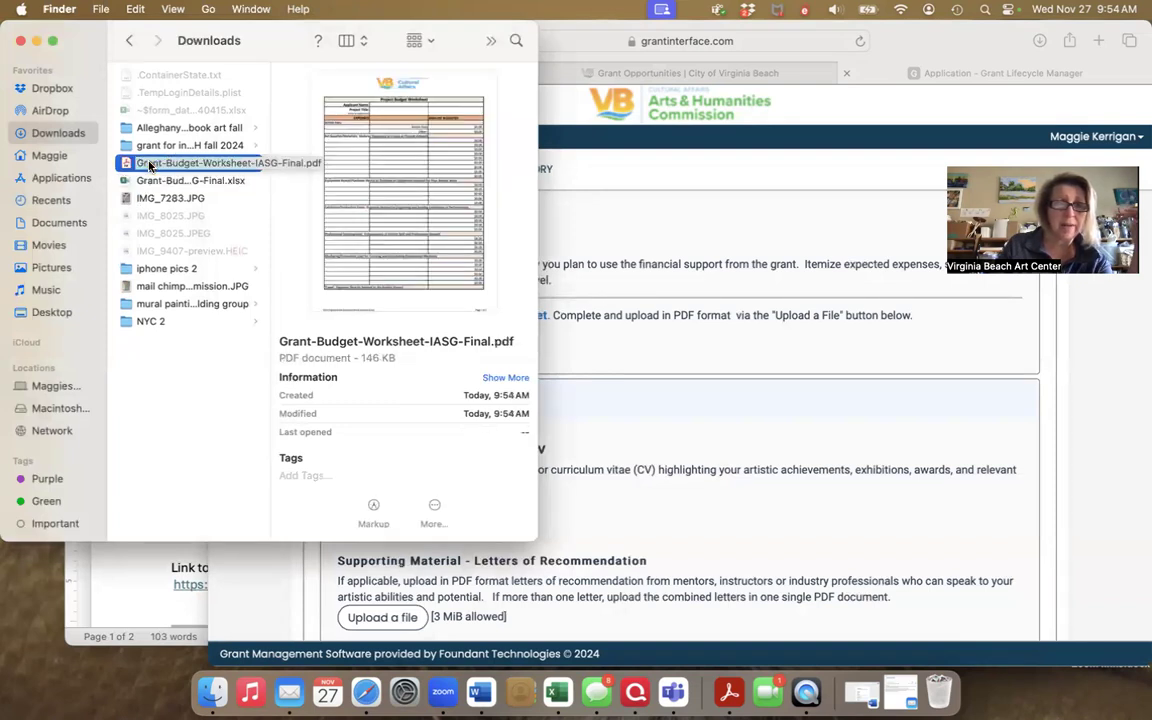
click(150, 164)
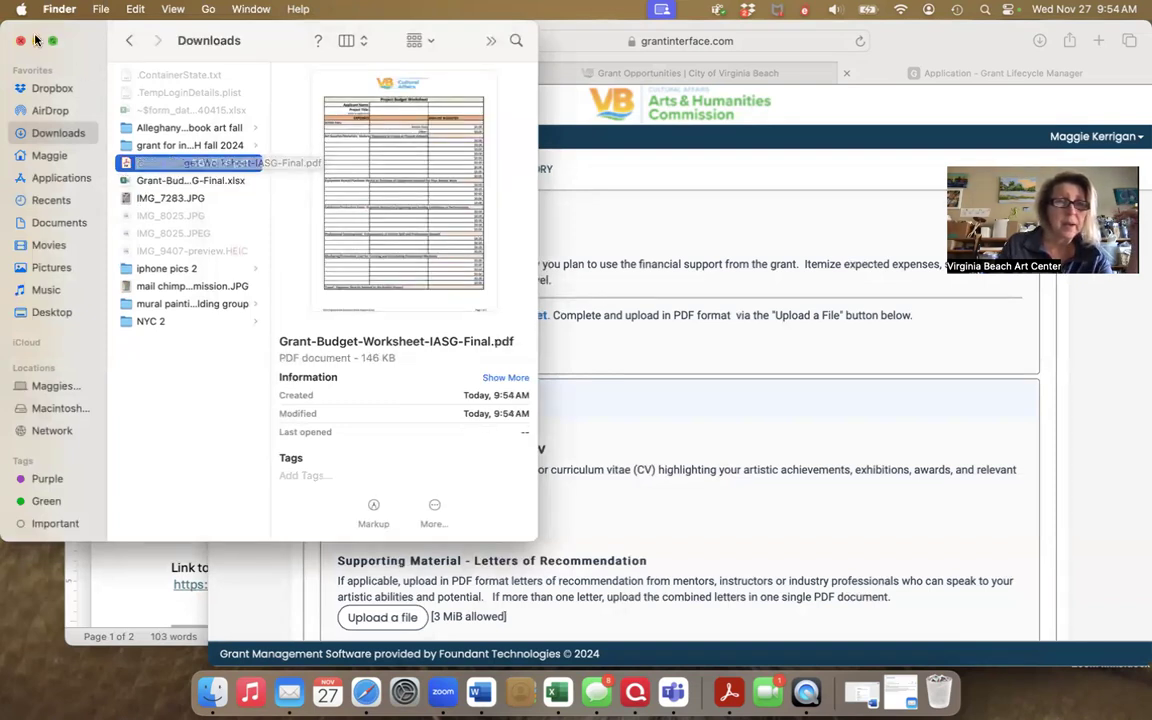
Open the 'grant for ind artists AH fall 2024' folder, then minimize the Downloads window
click(21, 40)
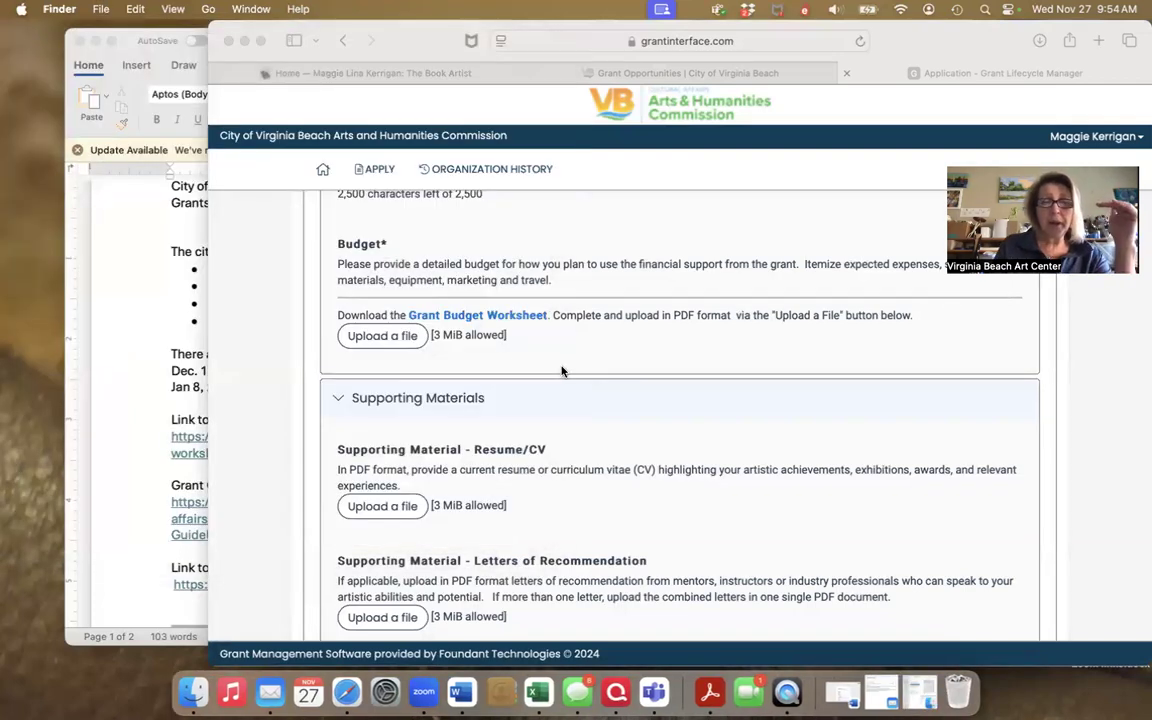
click(900, 697)
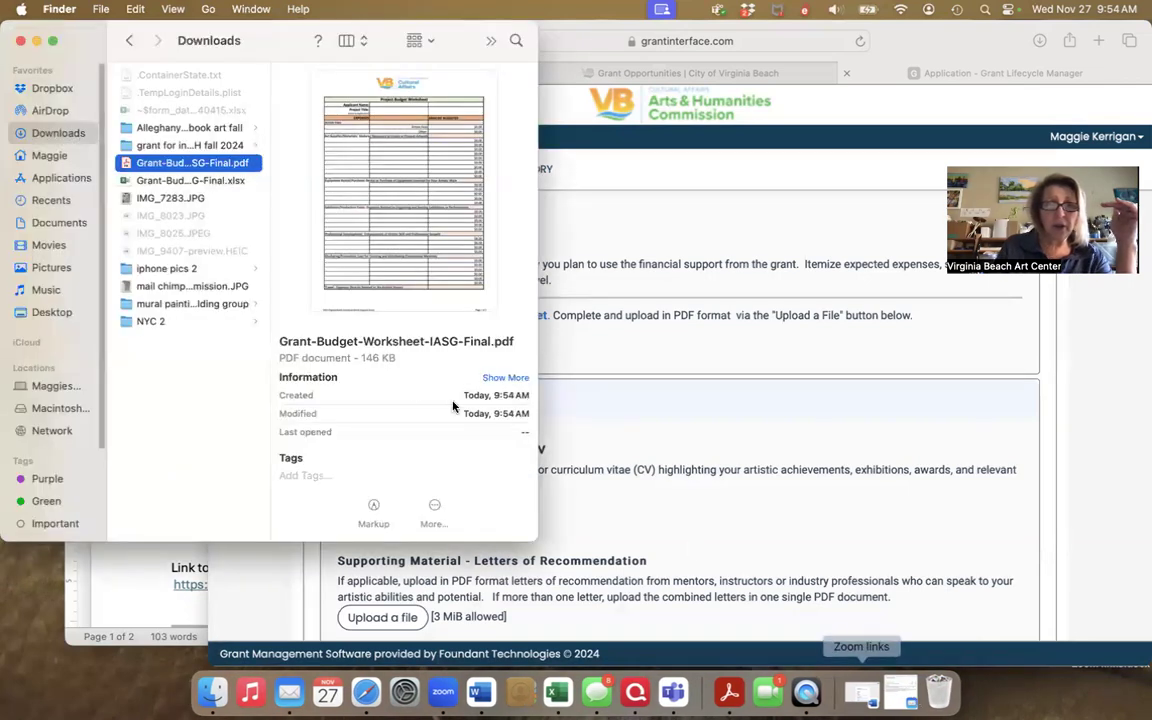
click(159, 146)
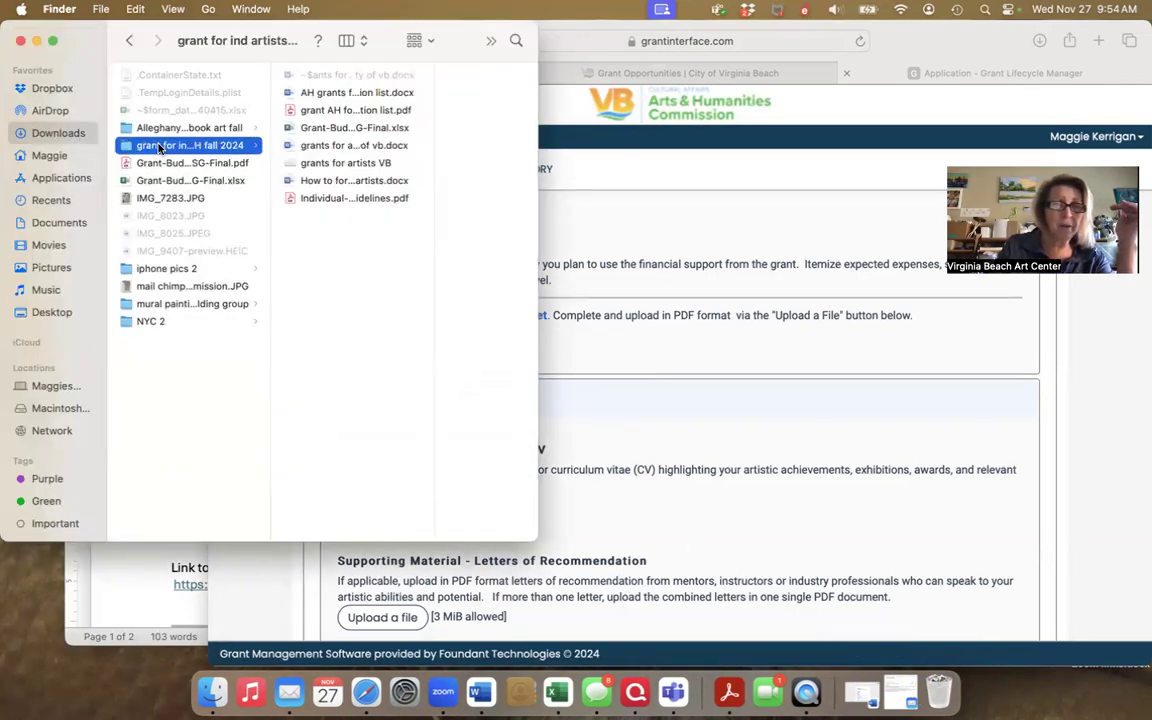
click(159, 146)
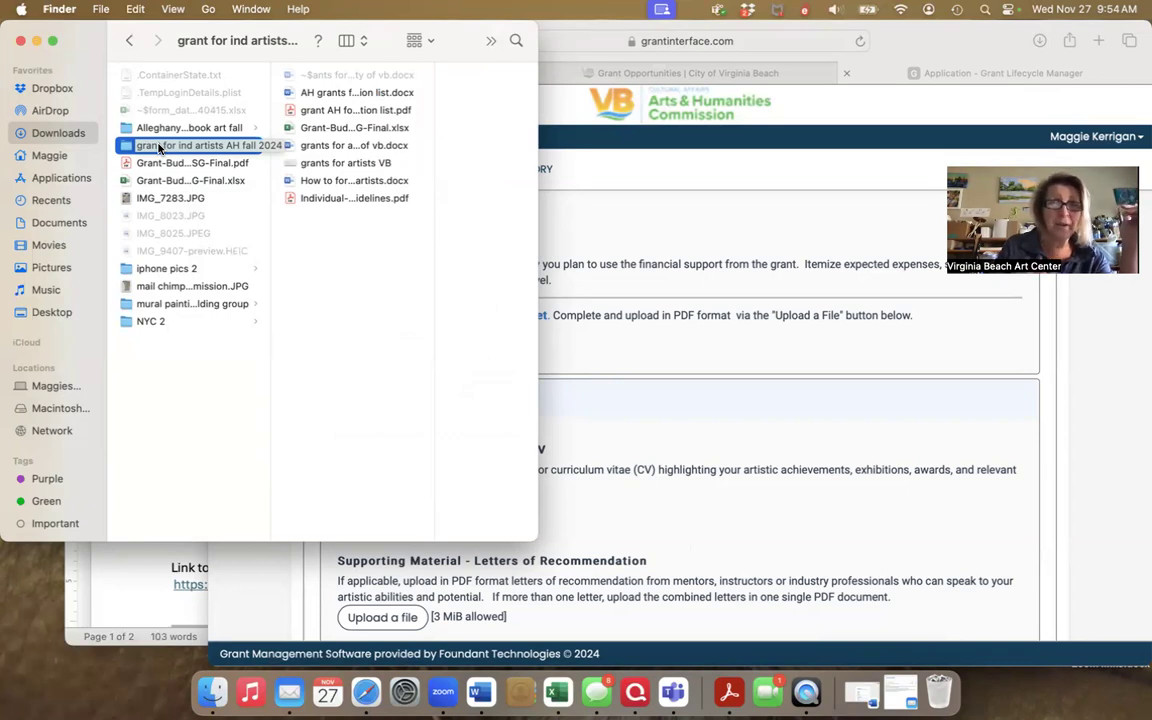
key(Return)
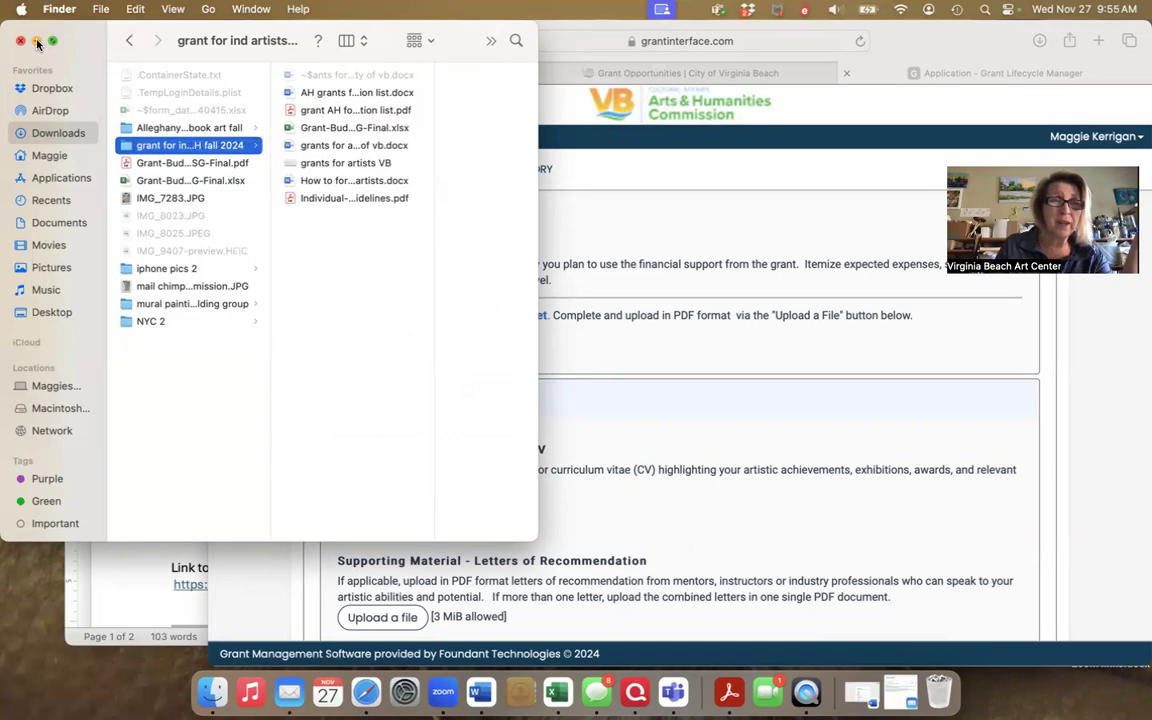
click(37, 42)
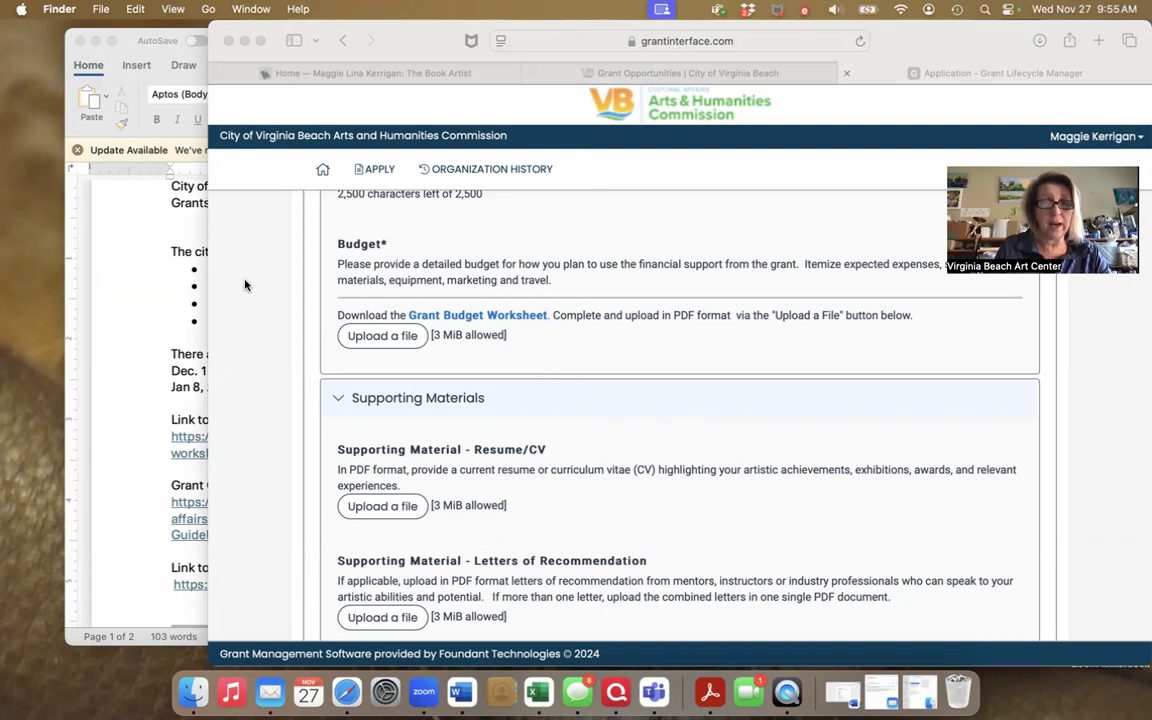
scroll(600, 418, down, 2)
scroll(600, 418, down, 2)
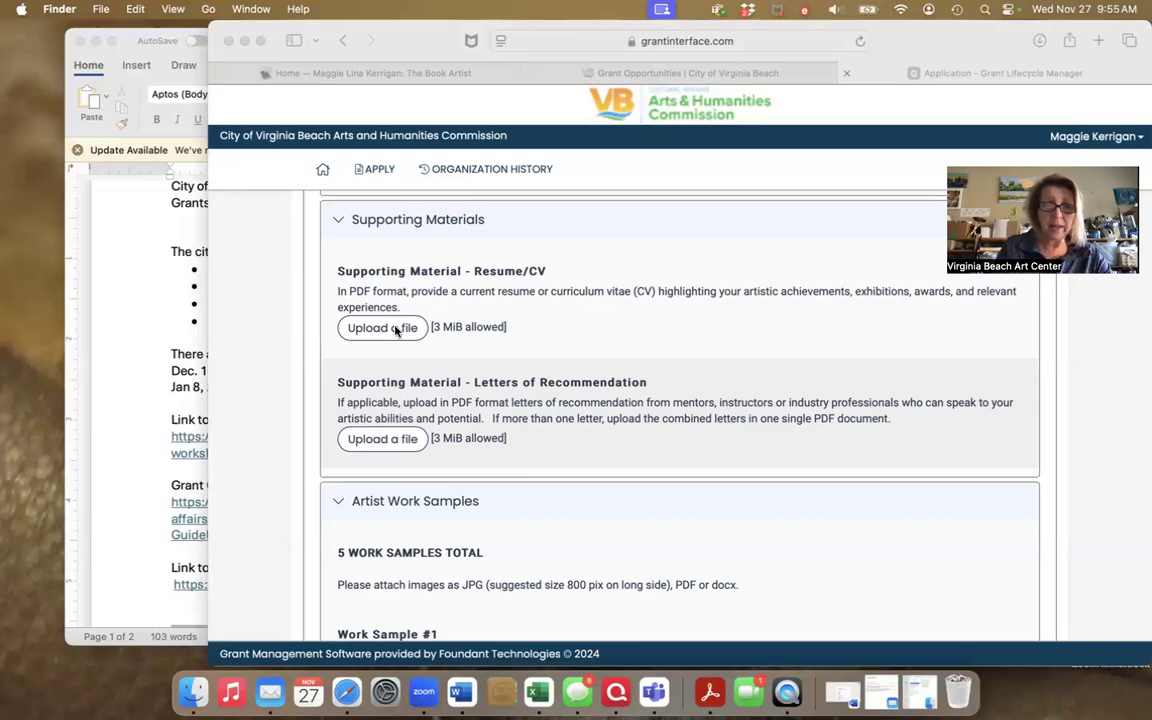
scroll(558, 440, down, 2)
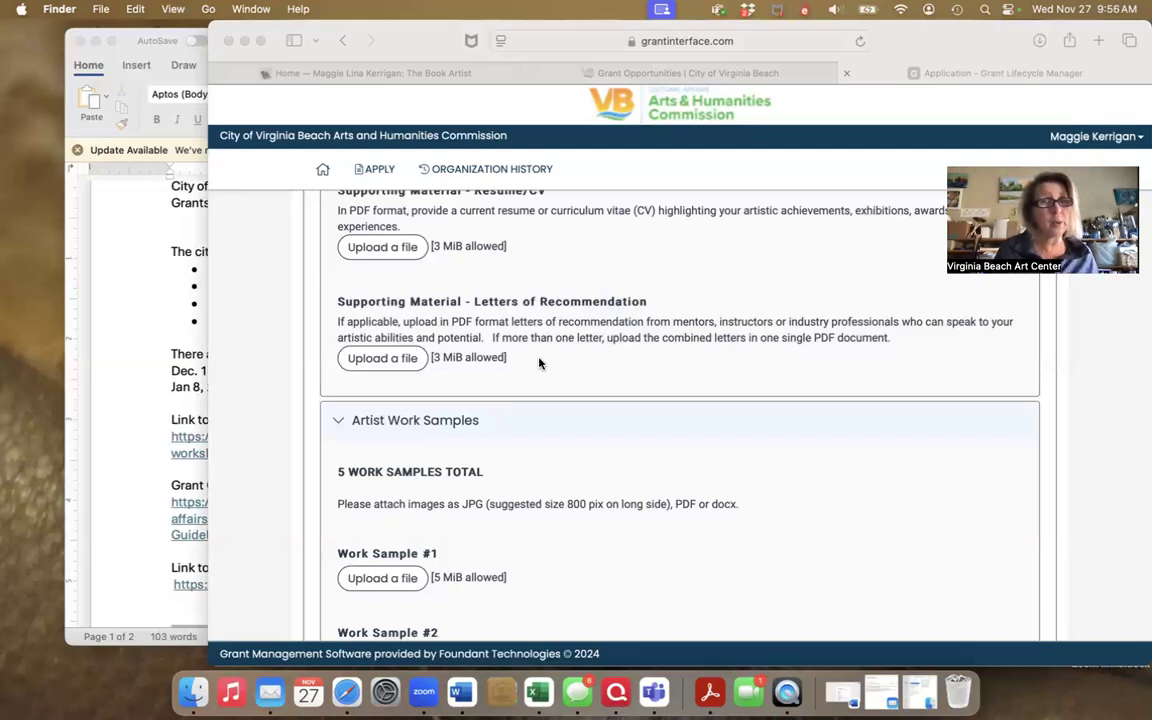
Scroll past the Letter of Recommendation upload to the Submission section, due 01/24/2025 5:00 PM EST
scroll(539, 364, down, 2)
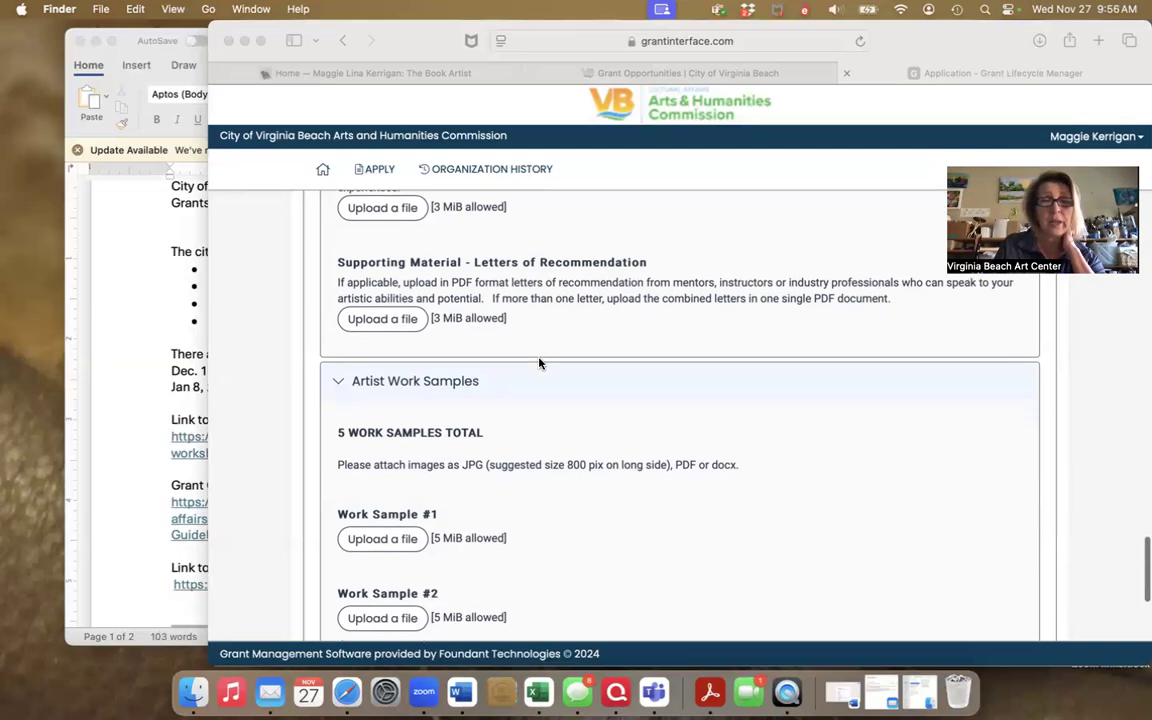
scroll(539, 364, down, 4)
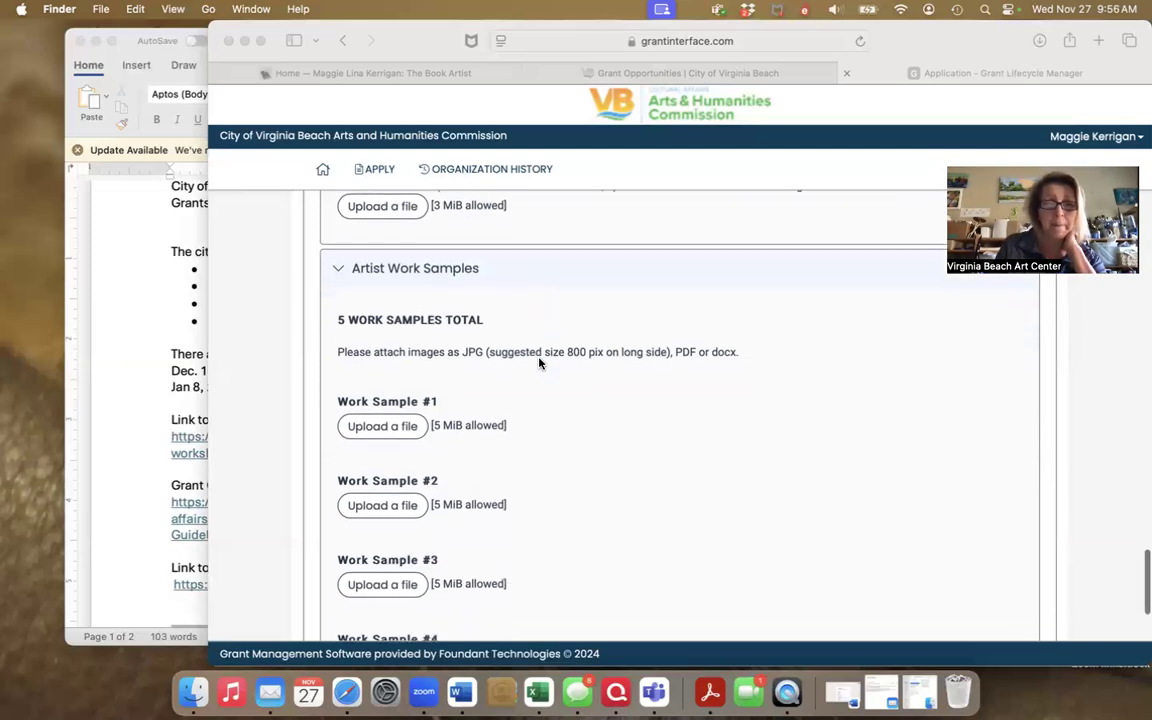
scroll(539, 364, down, 1)
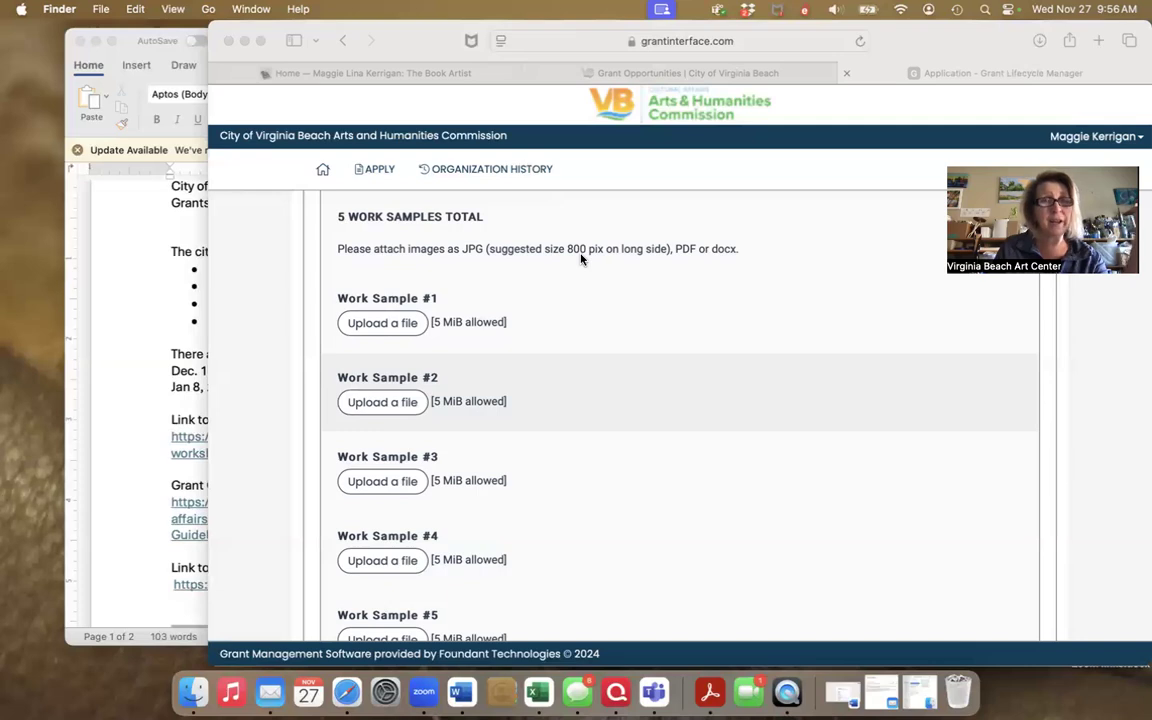
scroll(581, 258, down, 1)
scroll(581, 258, down, 5)
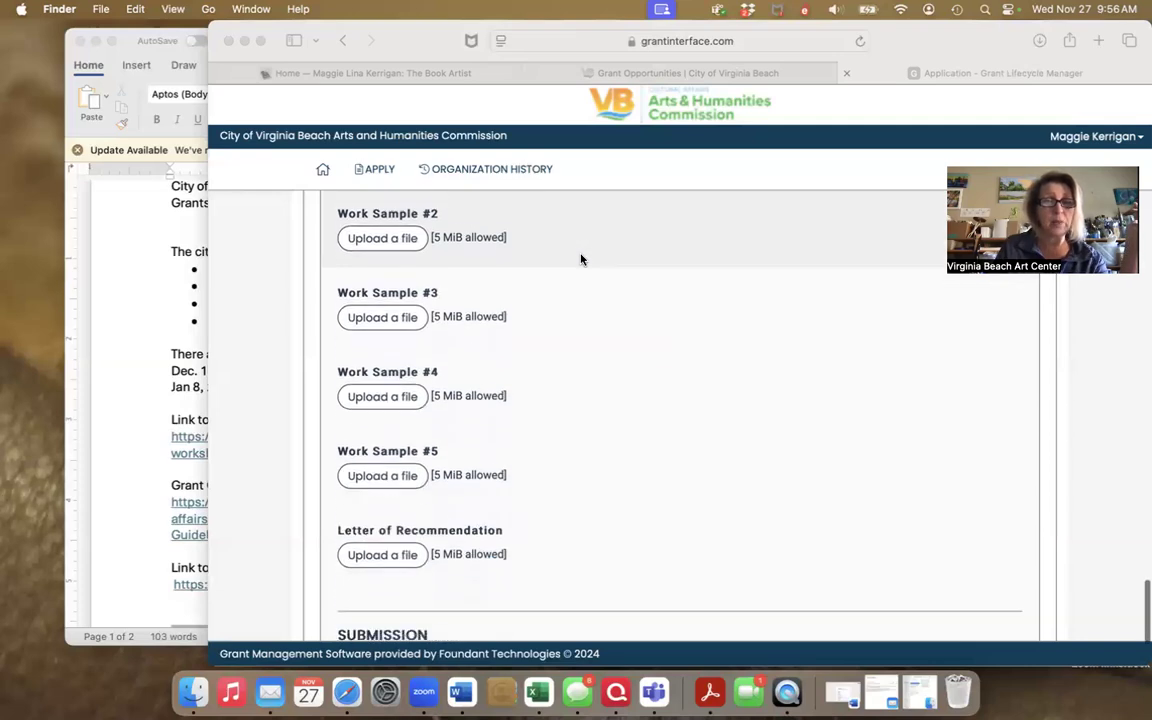
scroll(581, 258, down, 2)
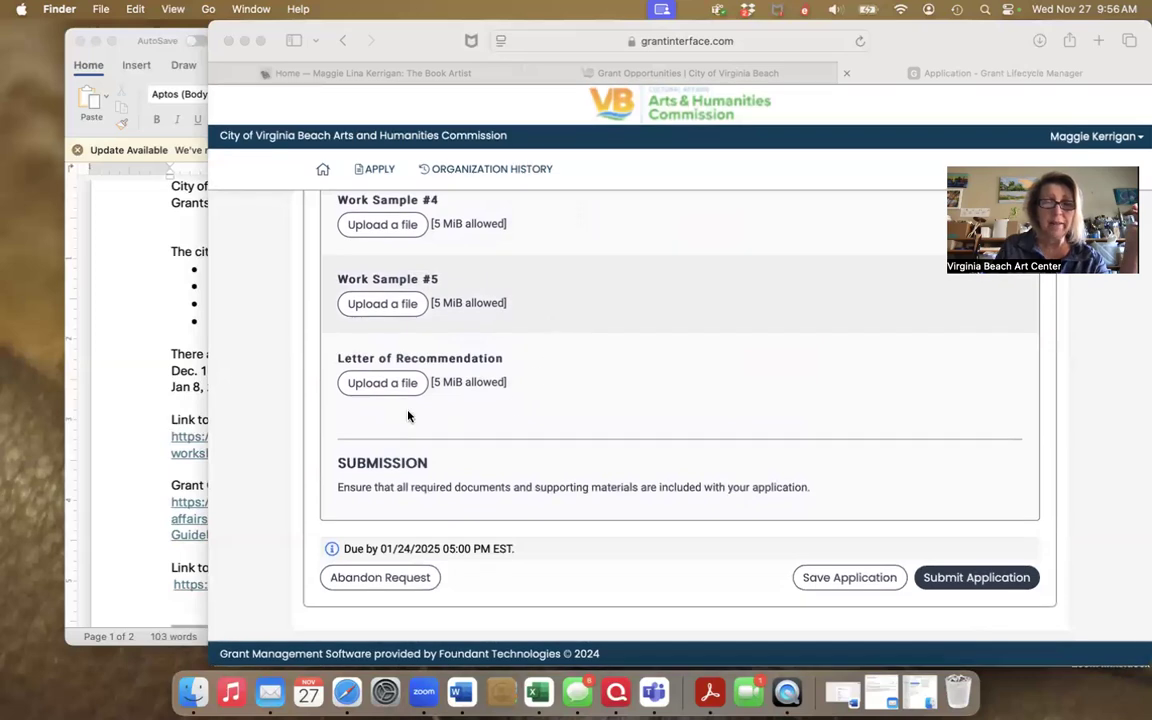
scroll(427, 413, down, 1)
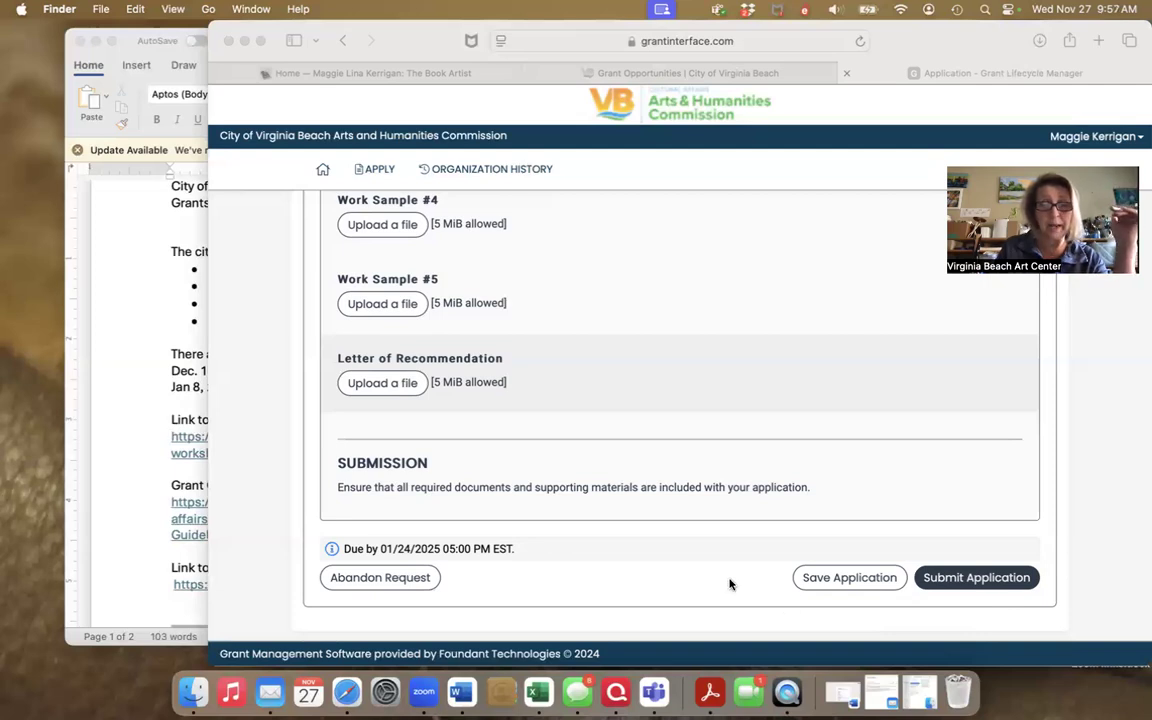
Save the application as a draft, dismiss the Foundant pop-up, and continue past the confirmation
click(835, 583)
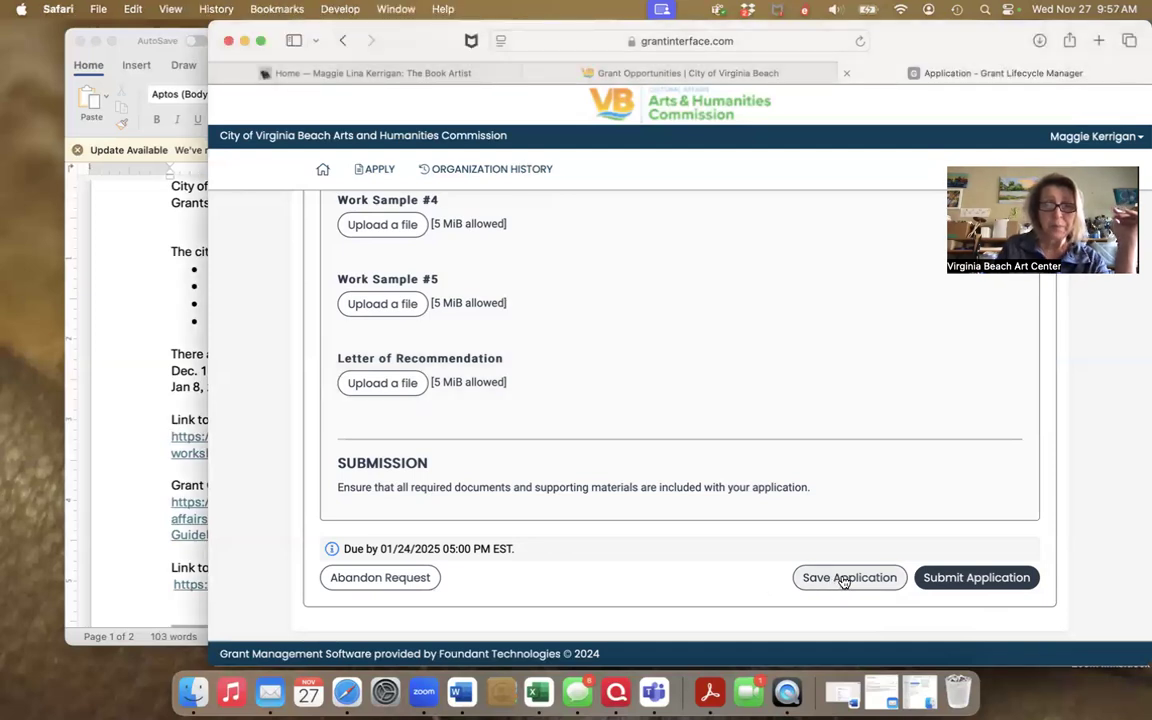
click(844, 582)
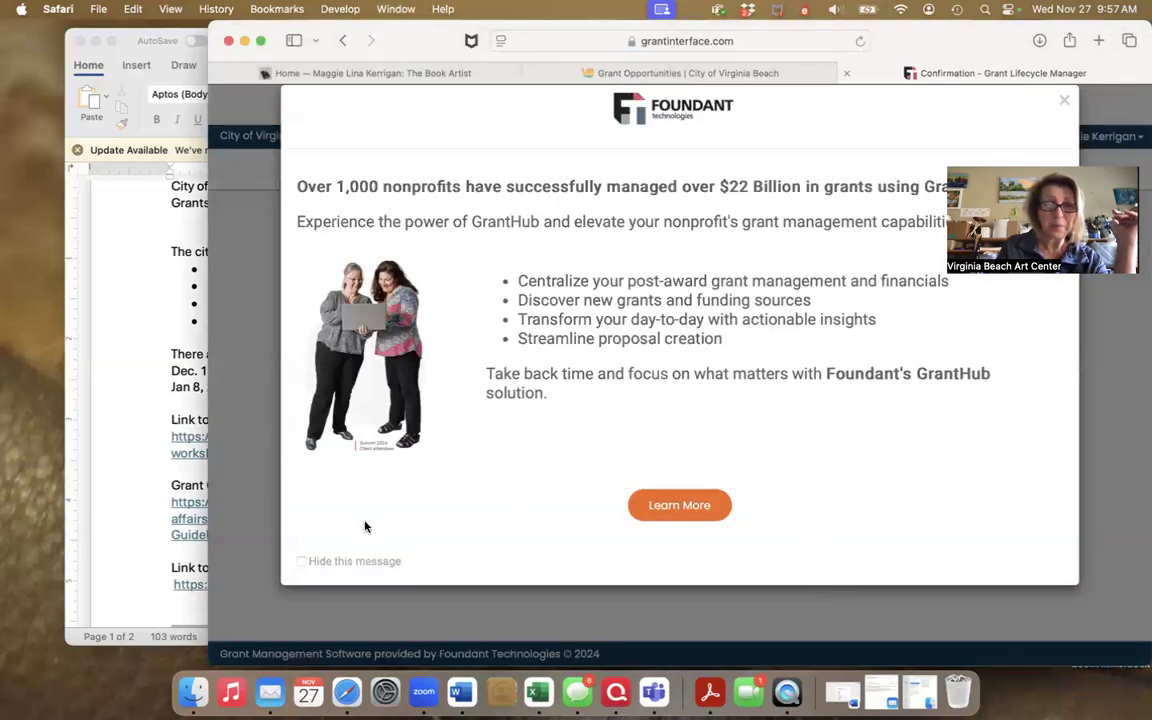
click(298, 563)
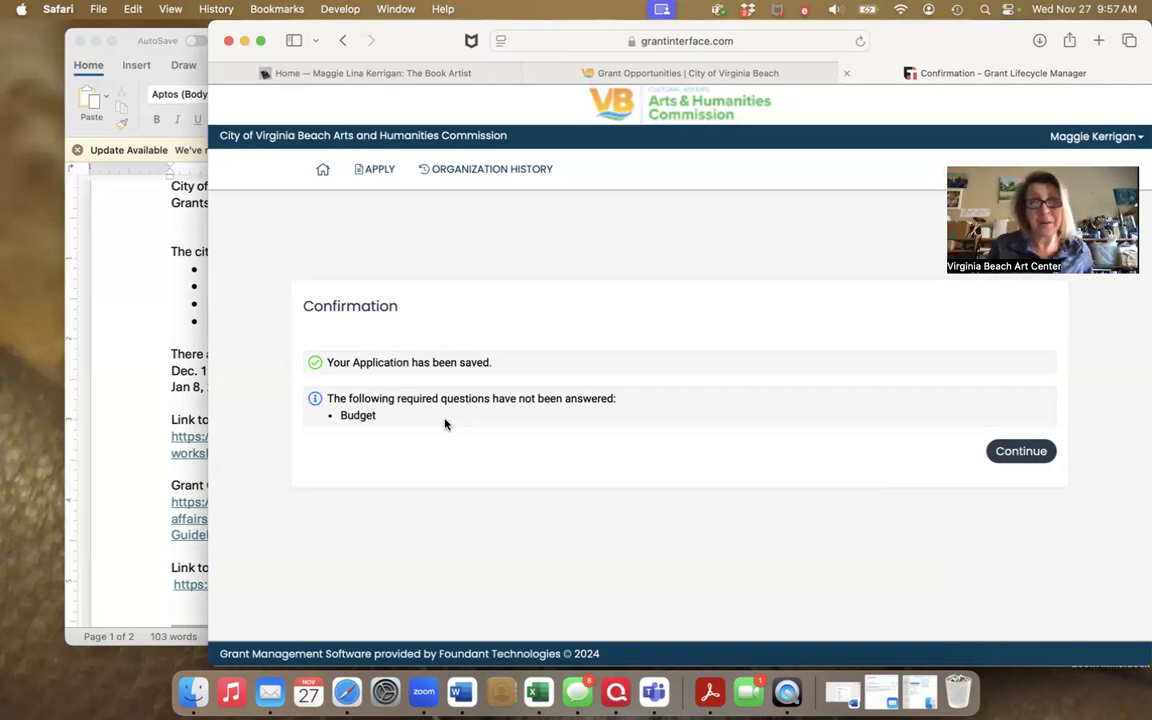
click(1007, 457)
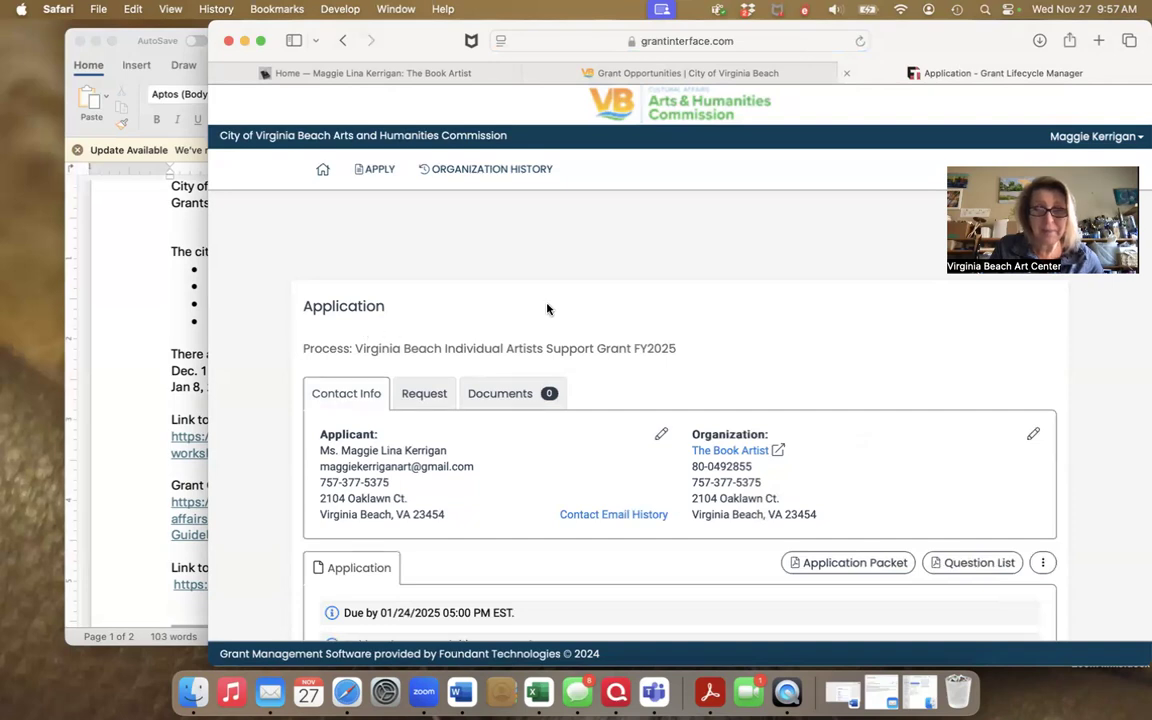
Go to the Applicant Dashboard showing the Individual Artists Support Grant FY2025 application as Draft
click(320, 173)
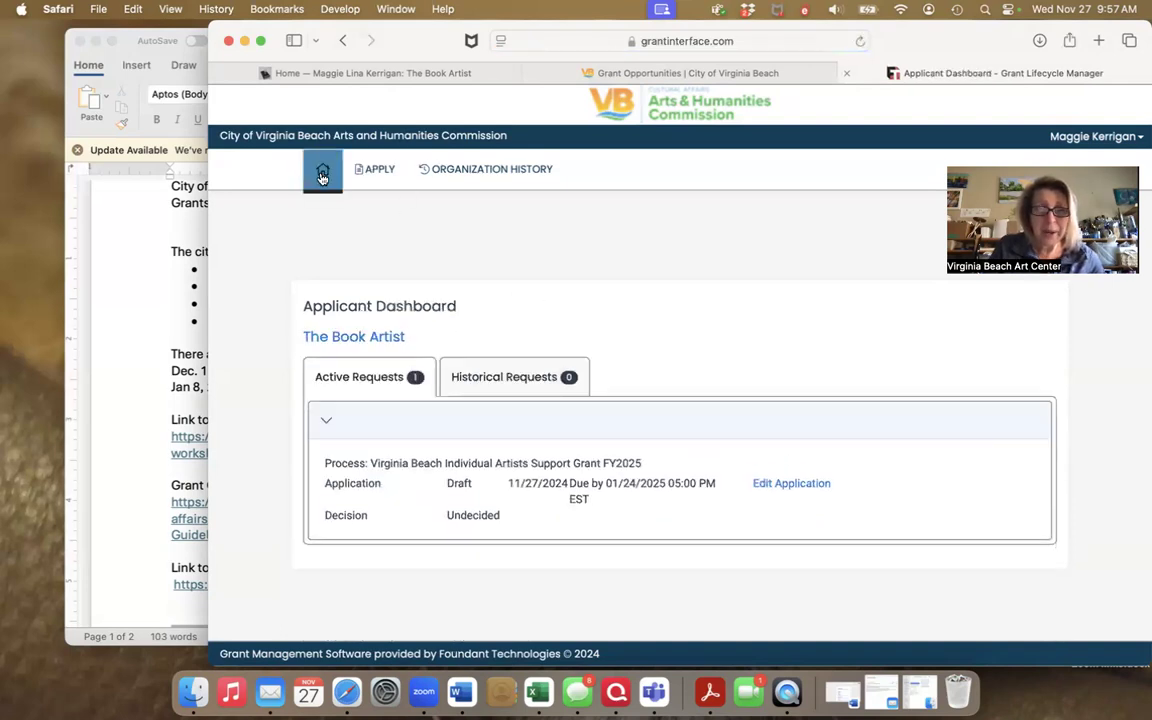
scroll(453, 236, down, 1)
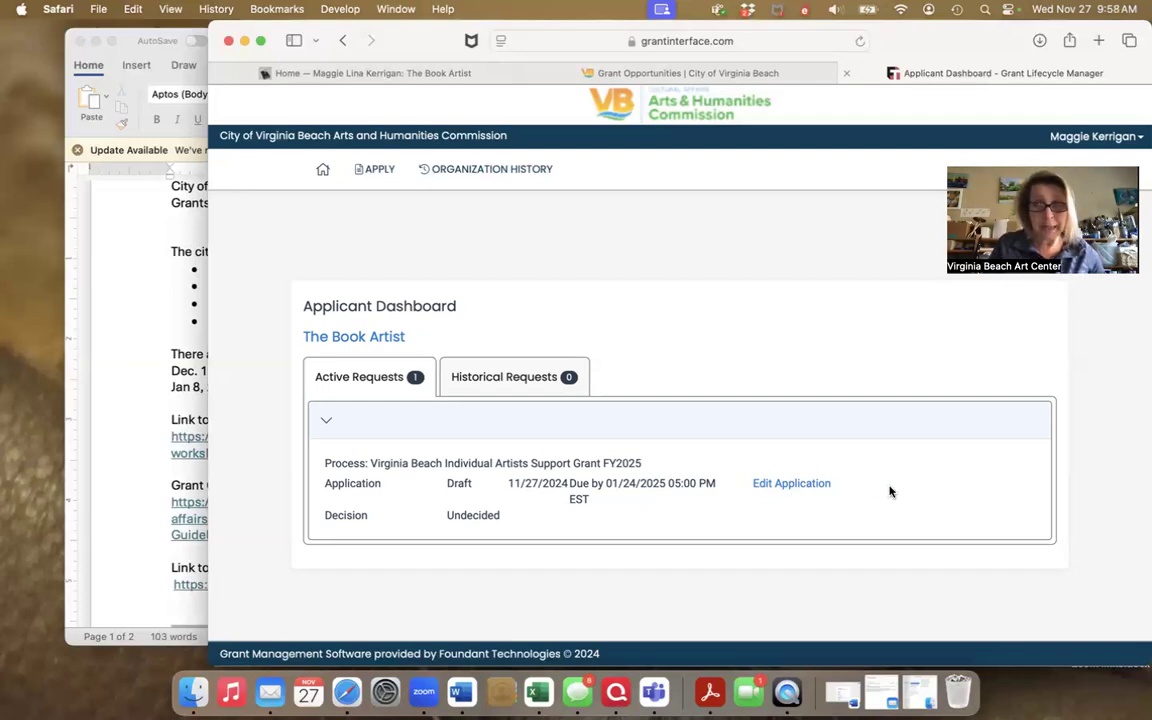
Reopen the draft grant application, skim its sections, and open the printable Question List
click(786, 484)
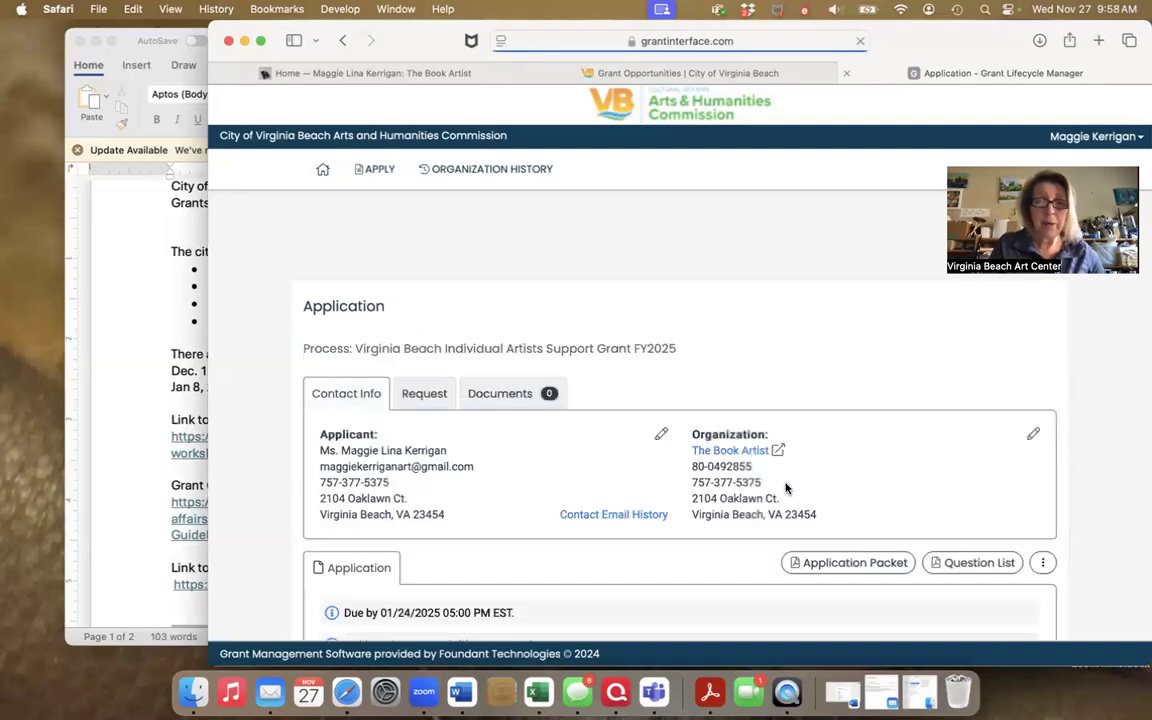
scroll(660, 500, down, 12)
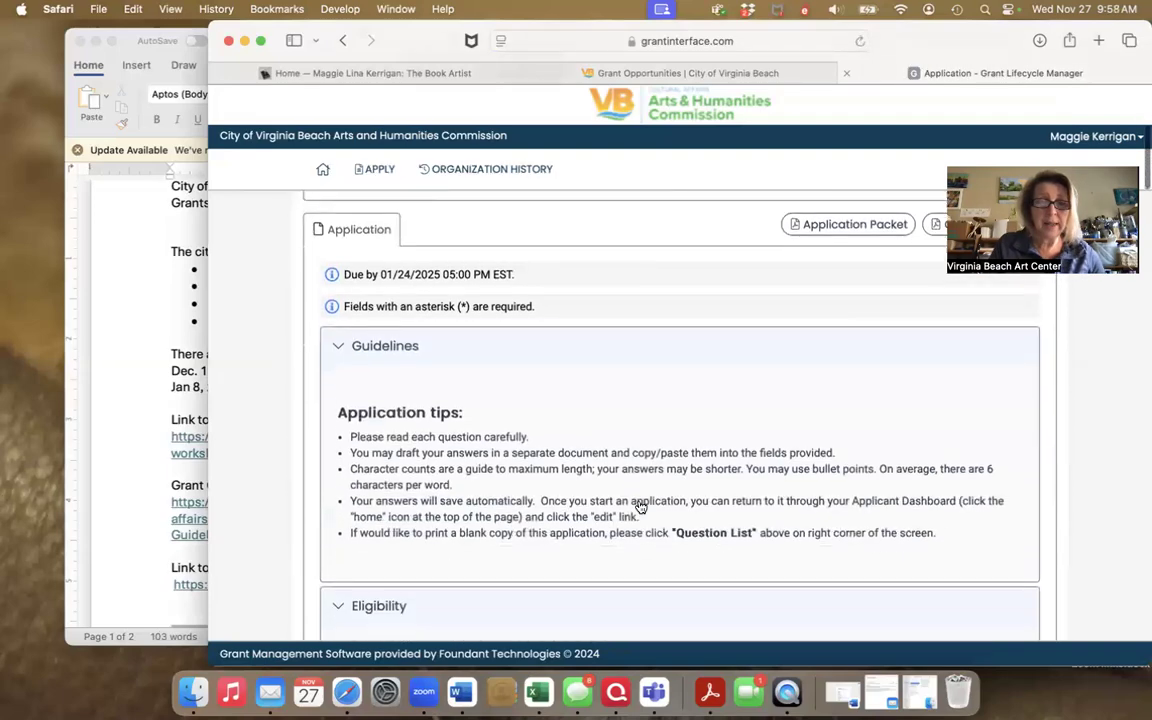
scroll(641, 507, down, 3)
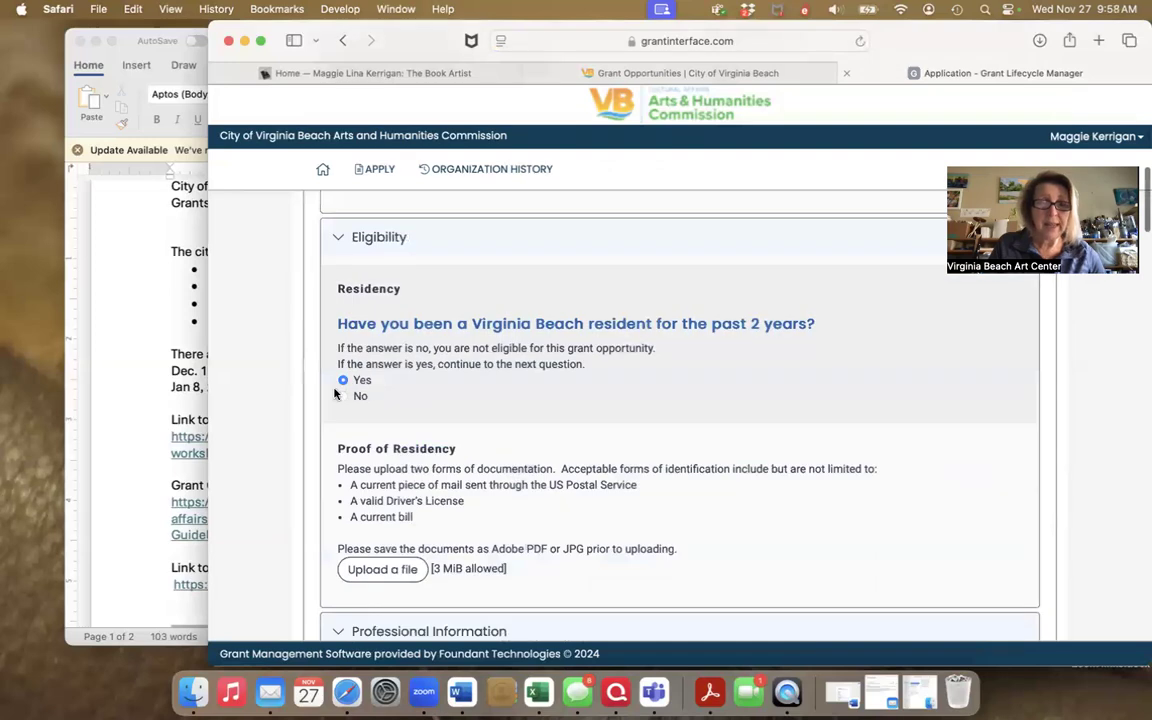
scroll(413, 405, down, 8)
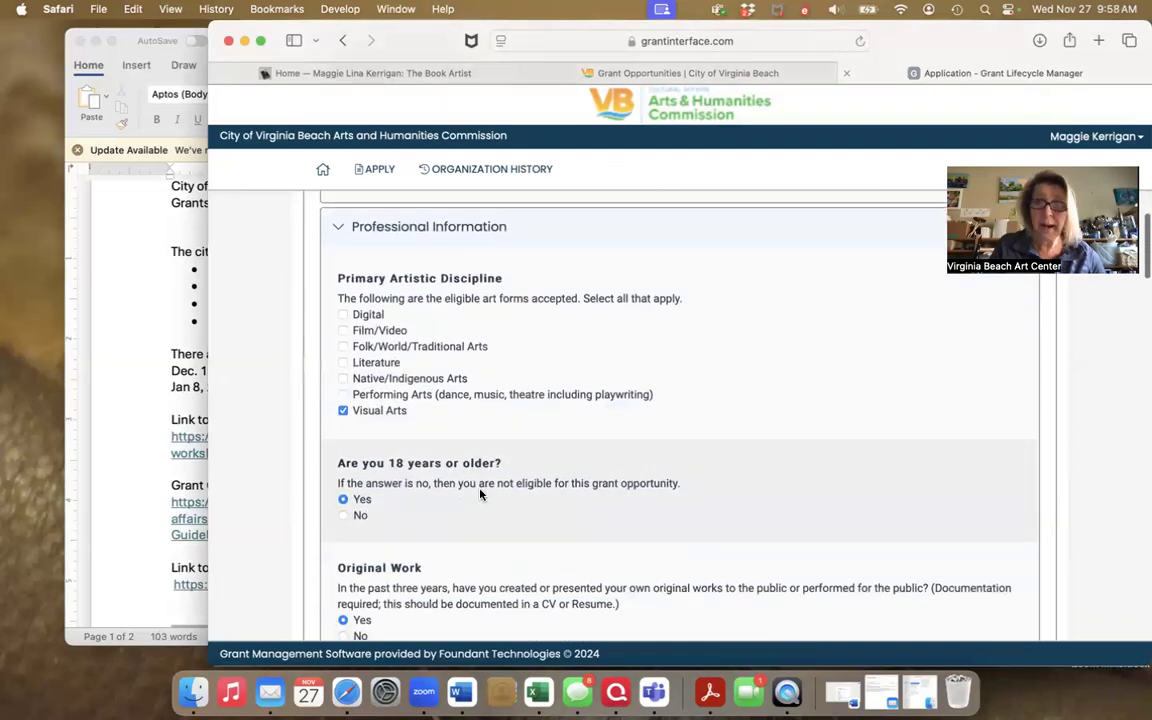
scroll(480, 460, up, 15)
scroll(480, 455, up, 2)
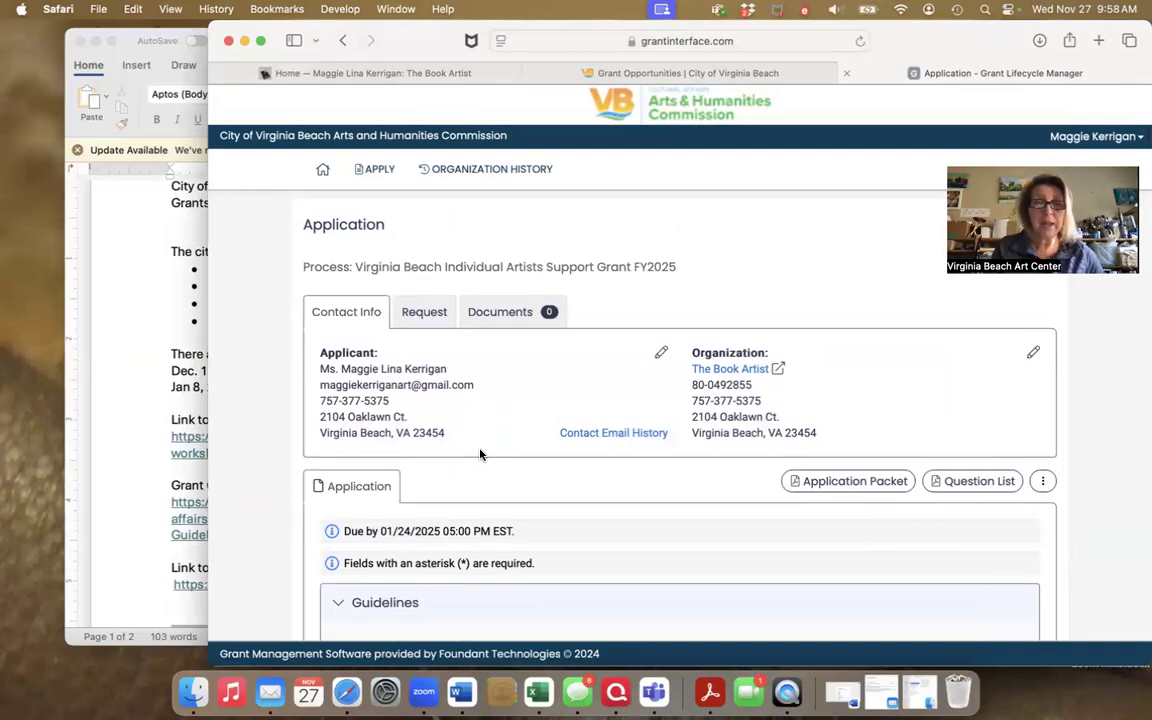
scroll(480, 454, down, 15)
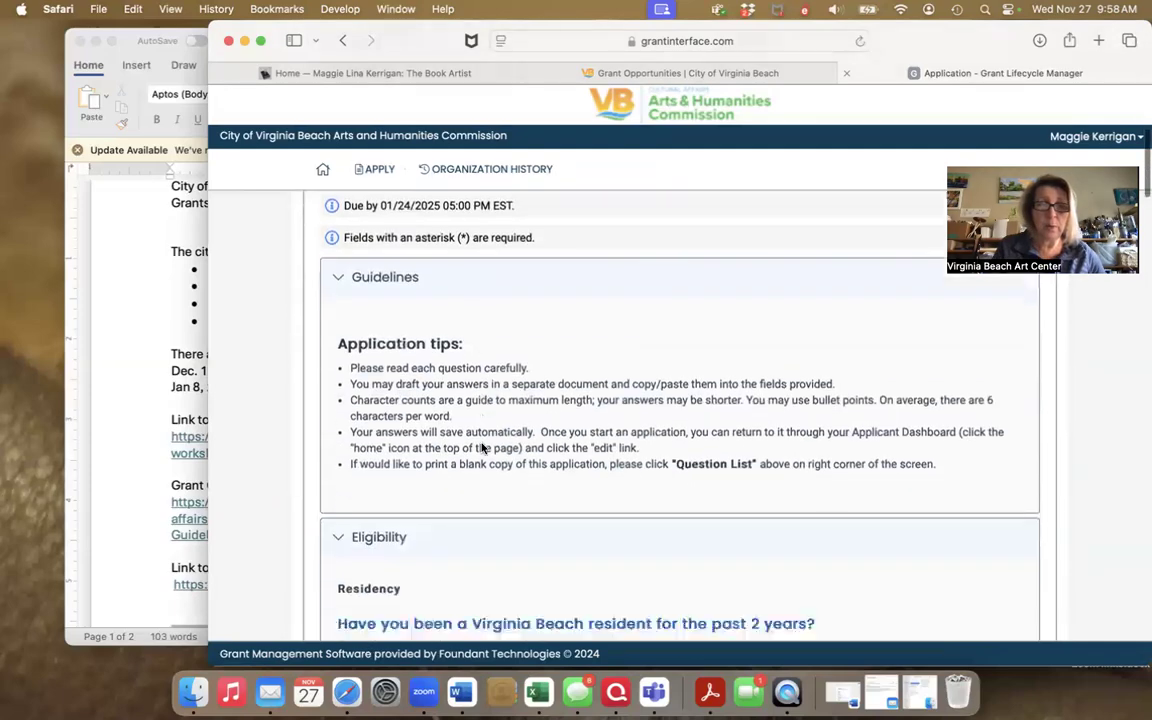
scroll(481, 447, down, 15)
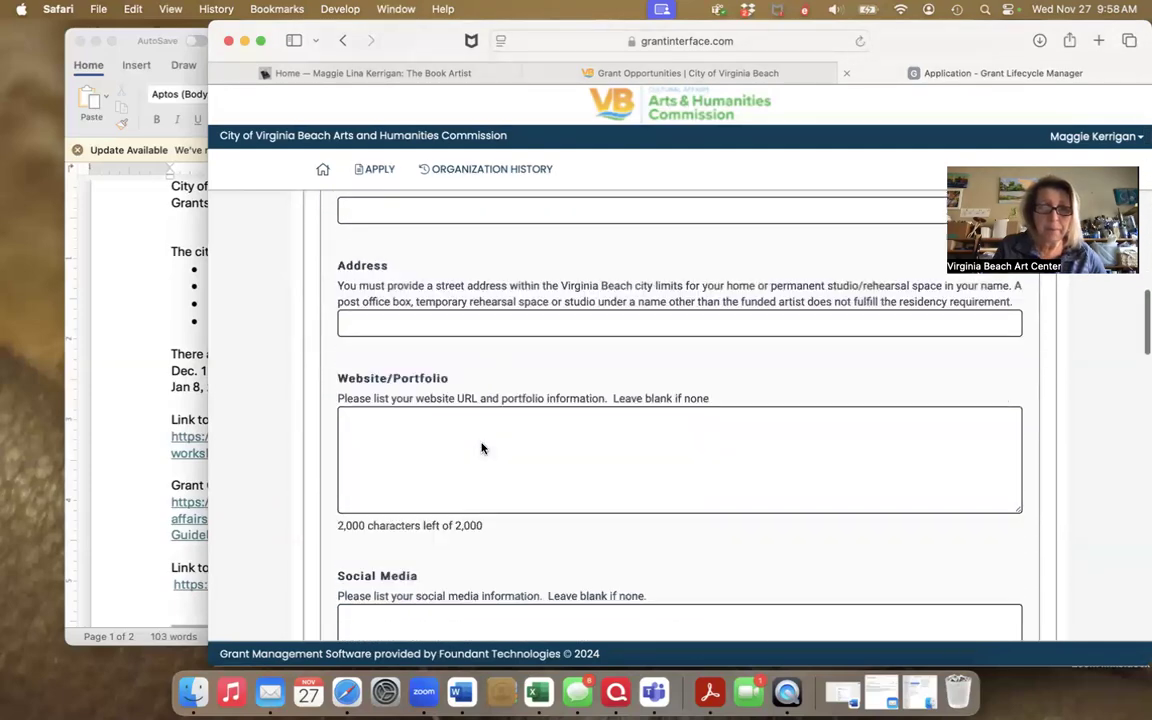
scroll(481, 445, down, 5)
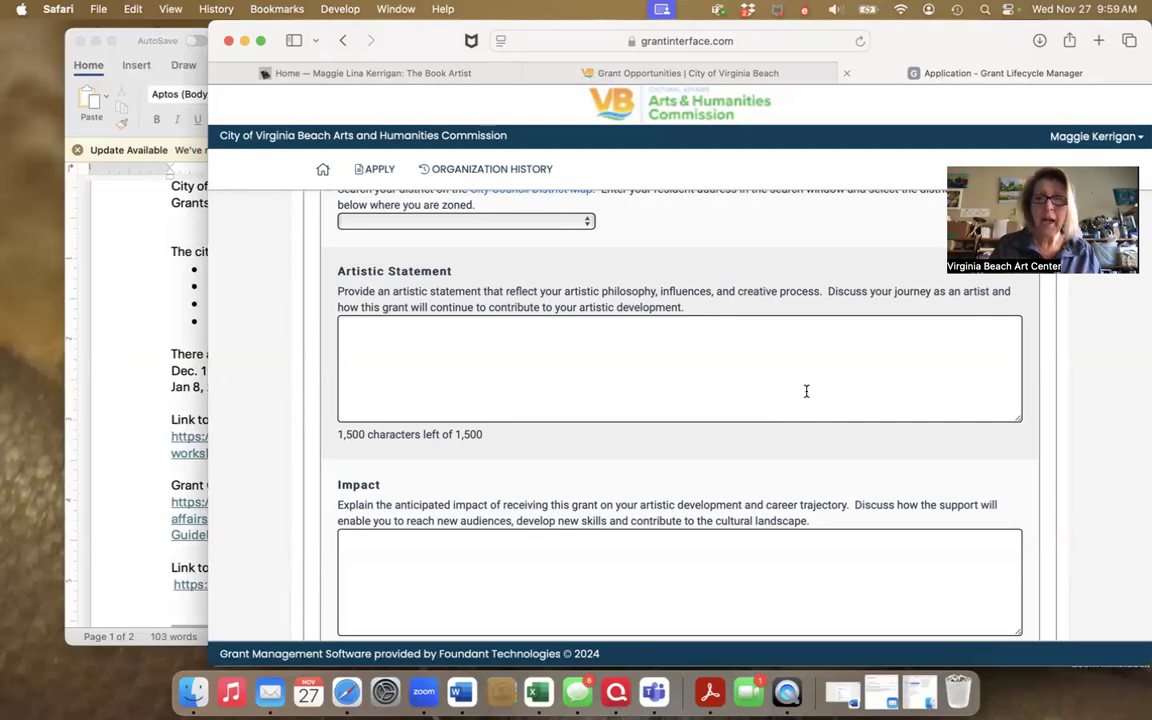
scroll(806, 391, up, 15)
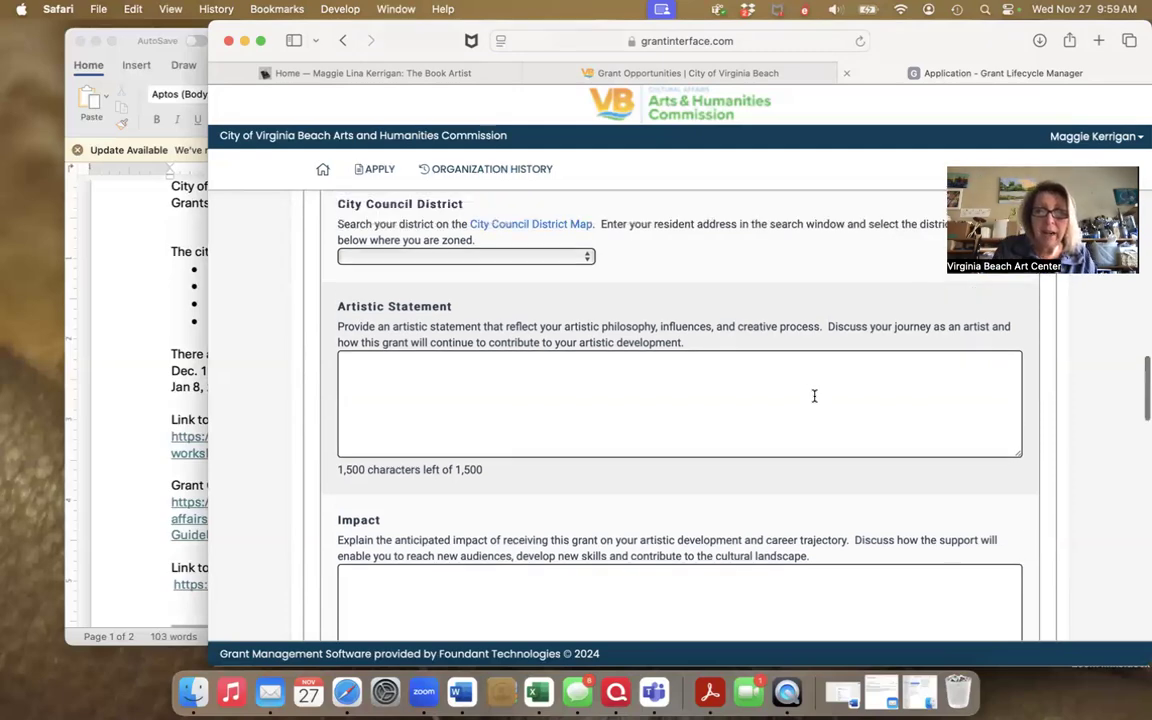
scroll(814, 396, up, 6)
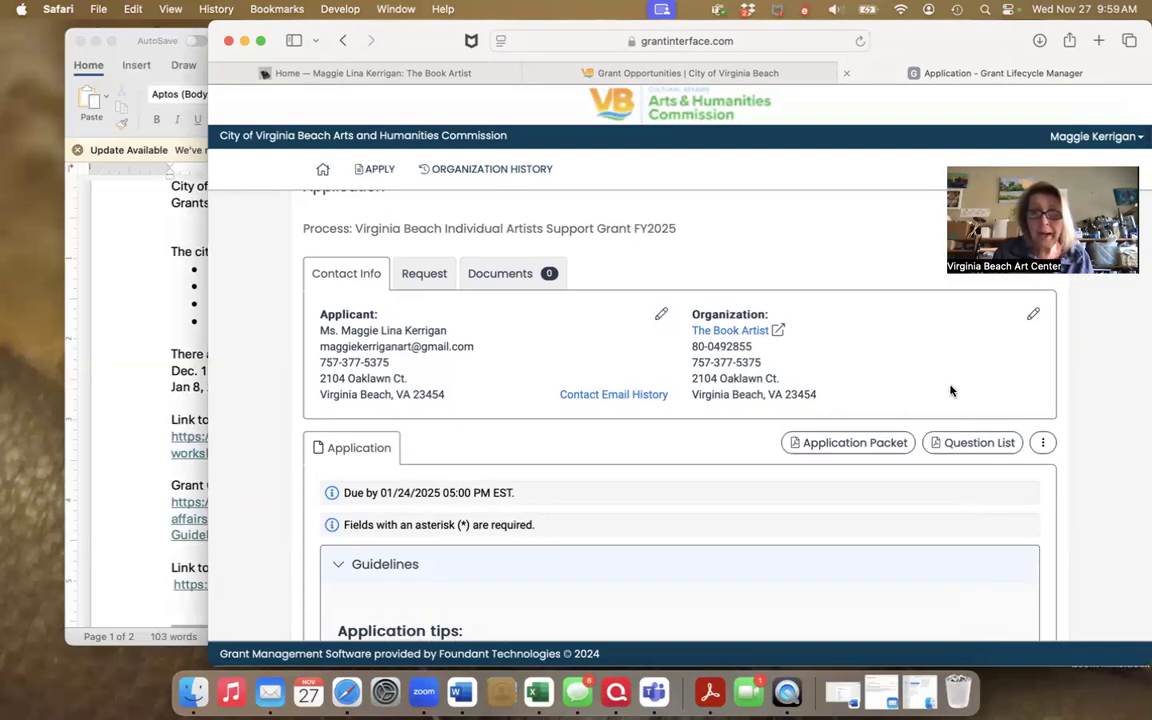
click(978, 443)
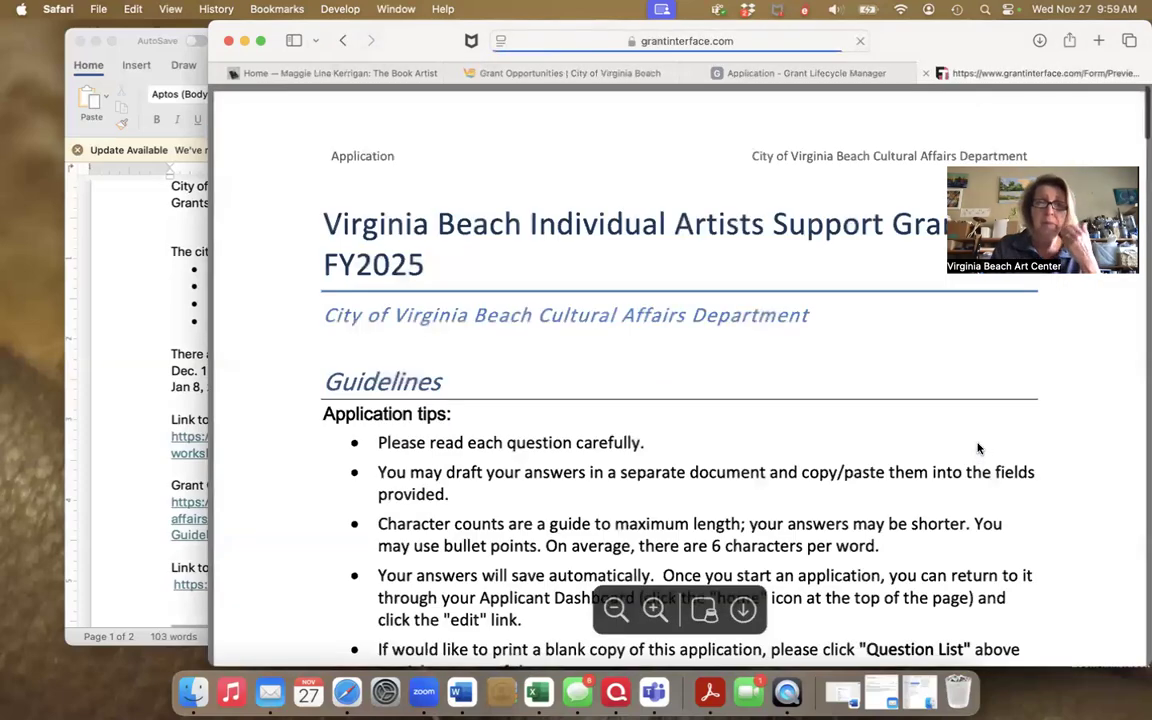
Scroll through the five-page Question List and select its full text
scroll(866, 455, down, 5)
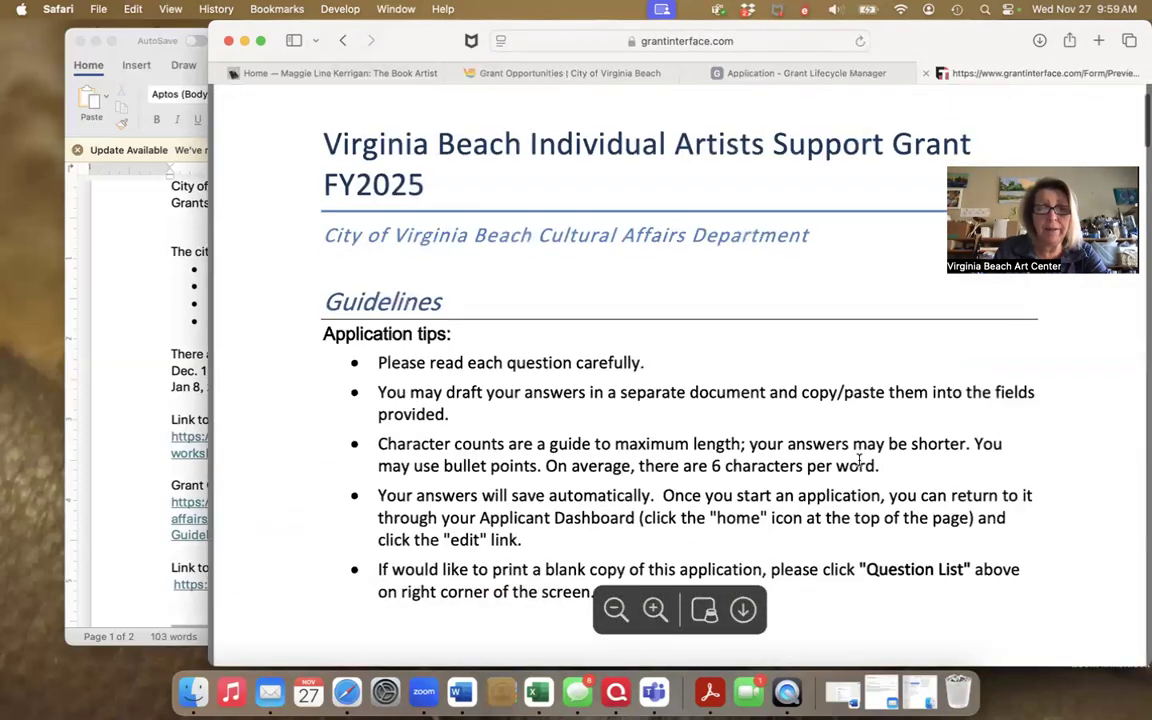
scroll(858, 460, down, 2)
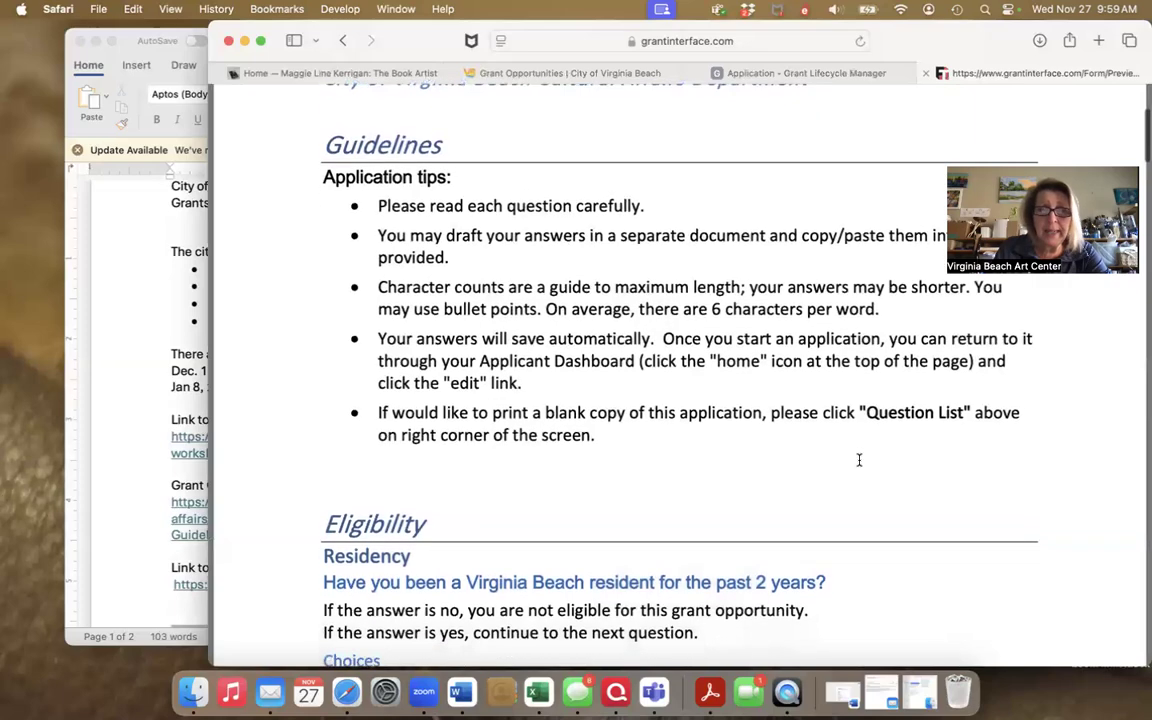
scroll(858, 460, down, 7)
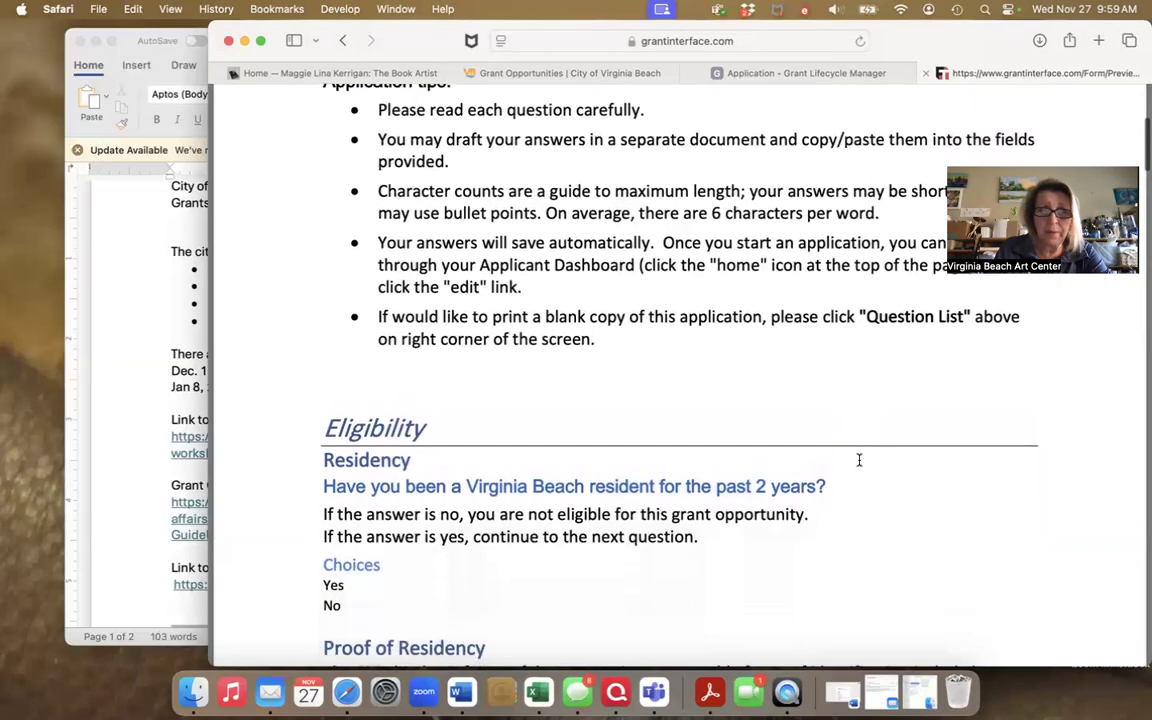
scroll(858, 460, down, 1)
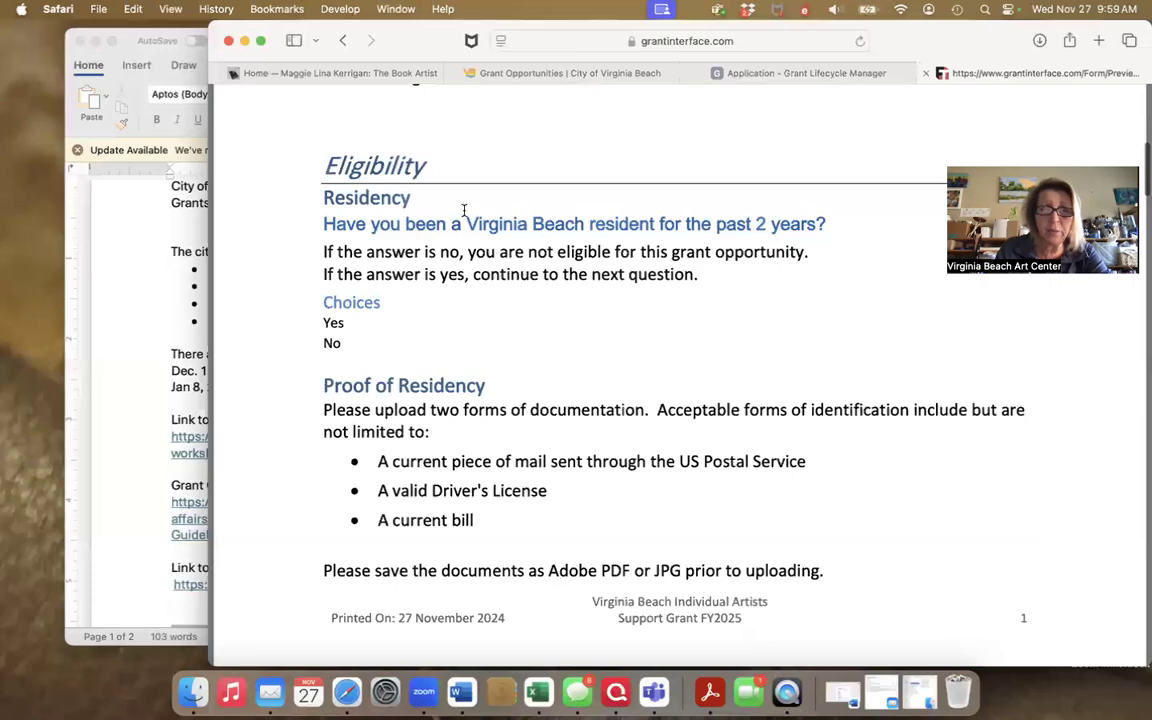
scroll(343, 280, down, 1)
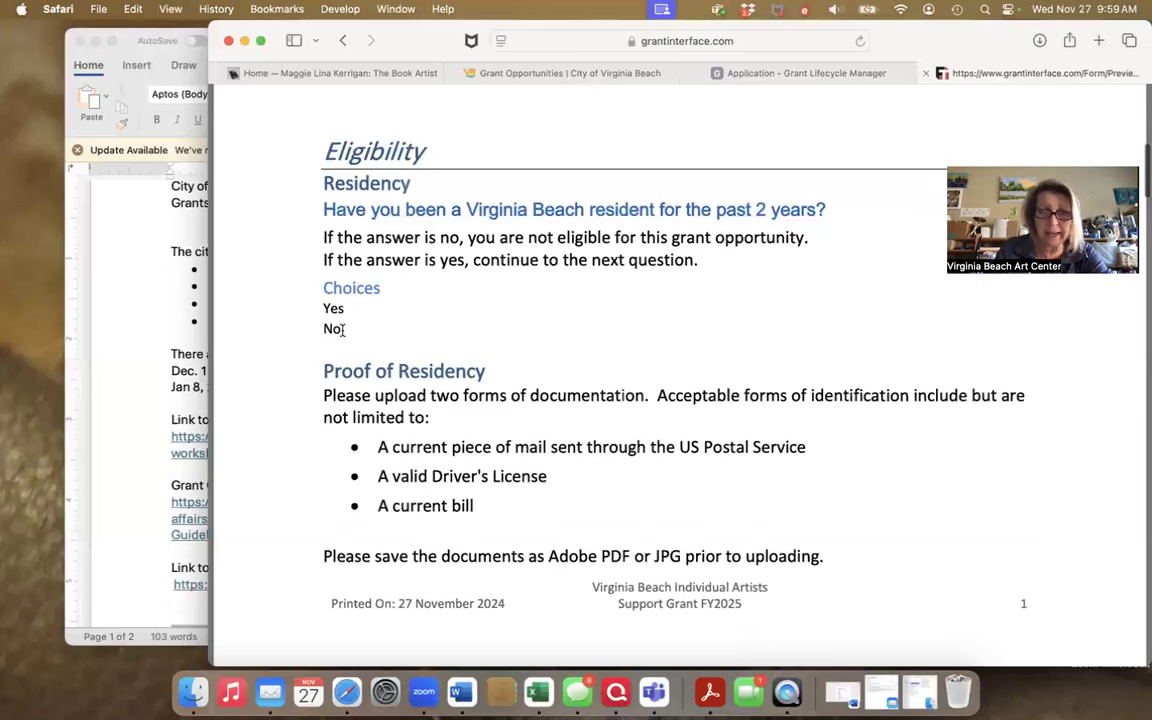
scroll(542, 343, down, 4)
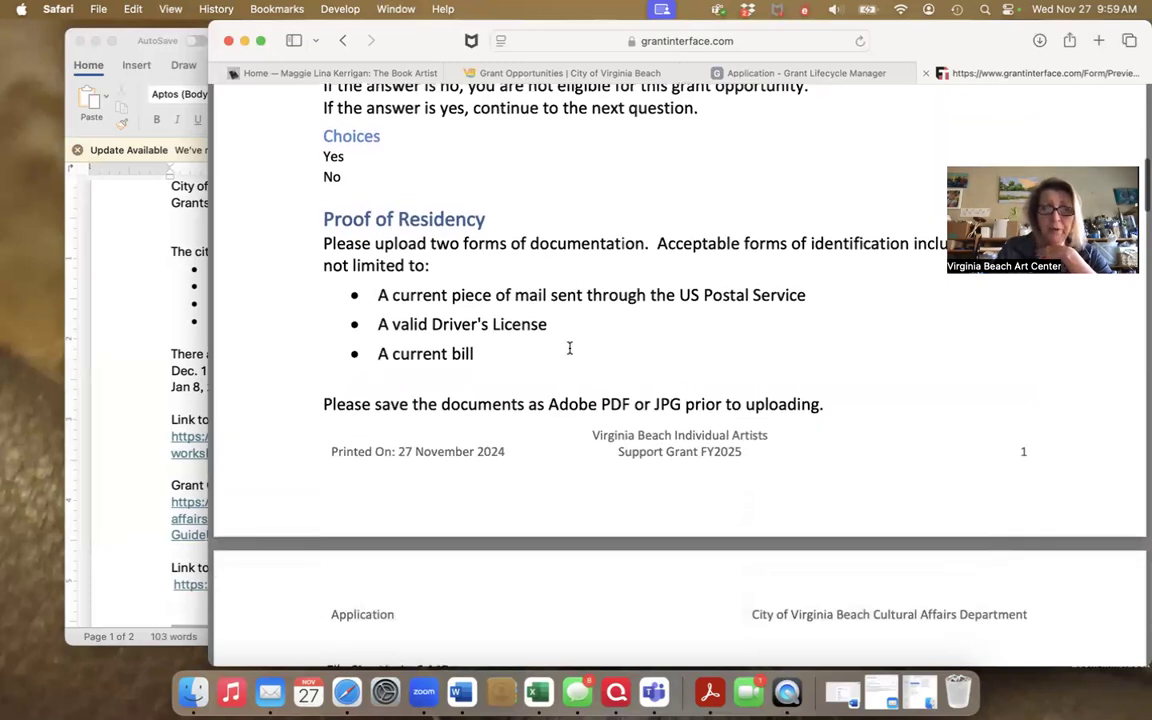
scroll(569, 348, down, 2)
scroll(569, 348, down, 3)
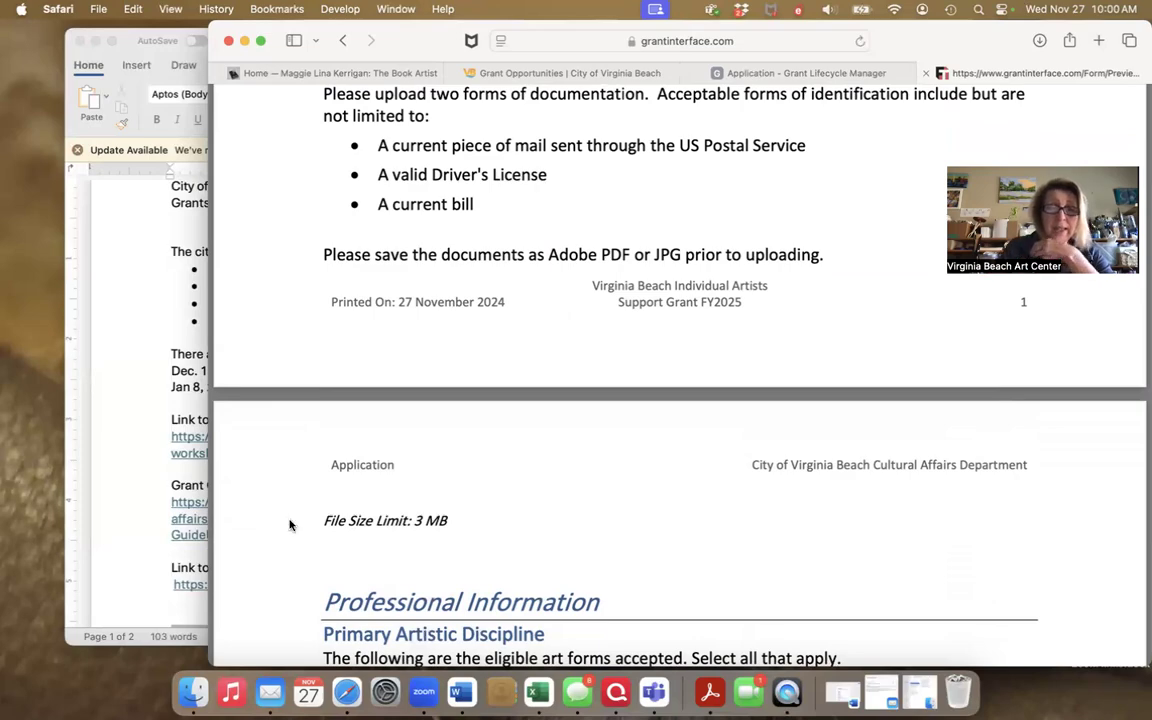
scroll(383, 527, down, 5)
scroll(383, 532, down, 14)
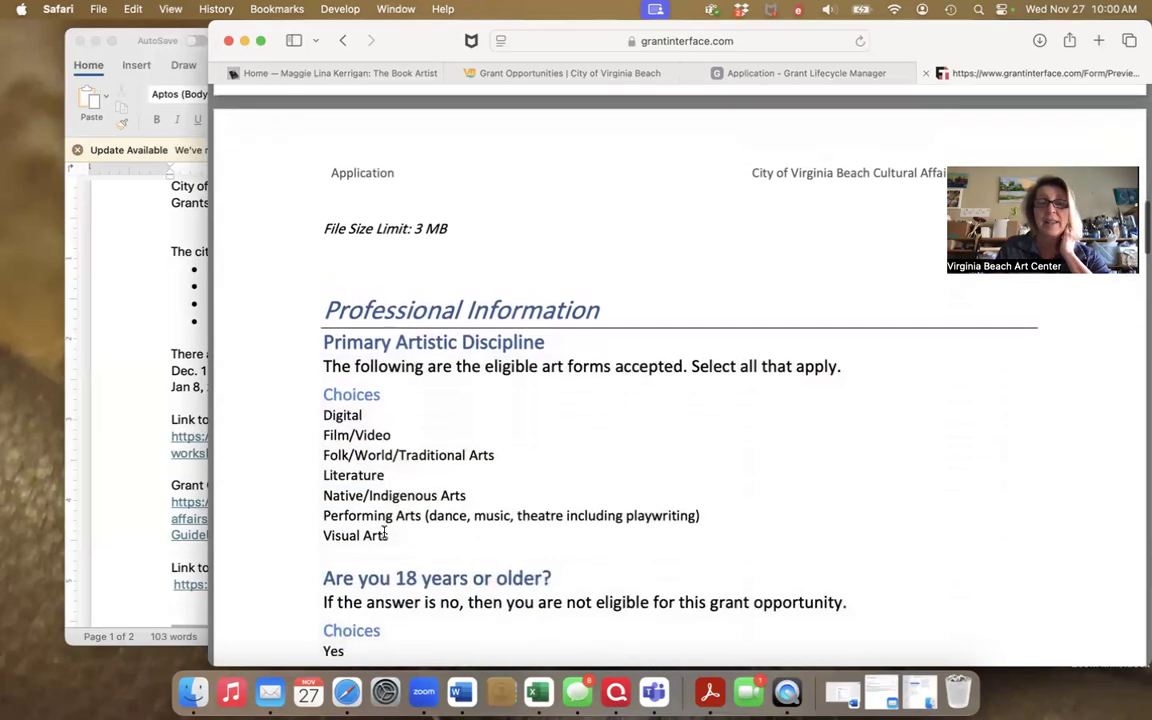
scroll(383, 532, down, 9)
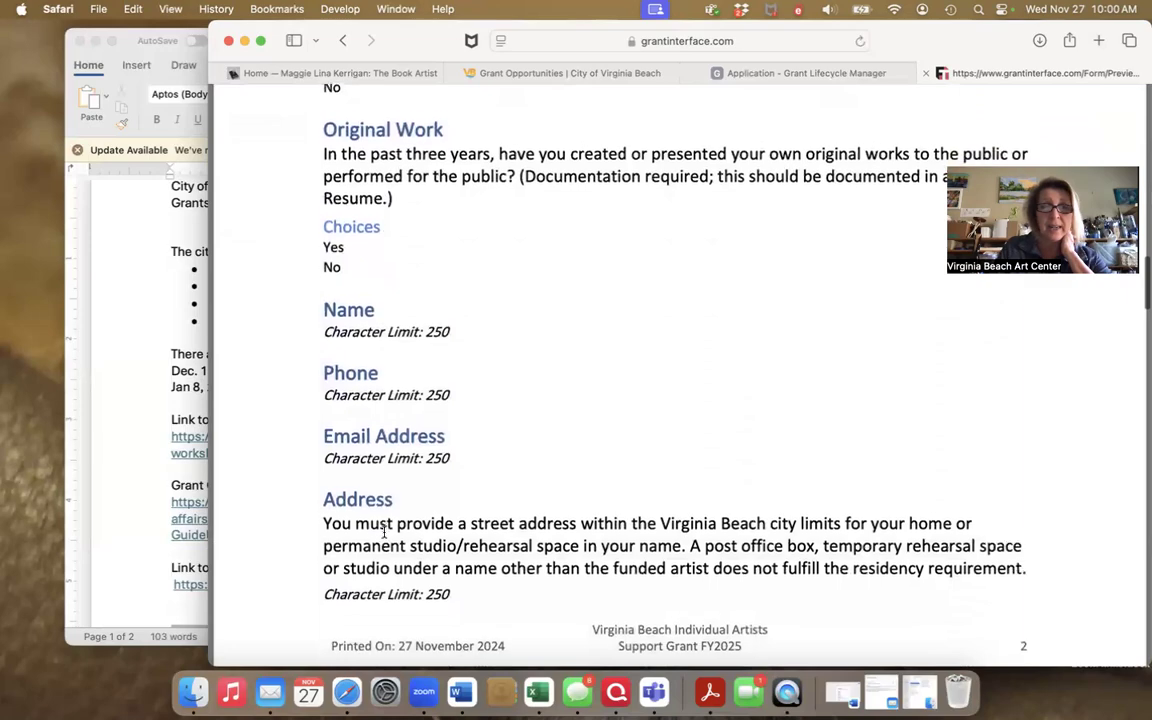
scroll(383, 532, down, 18)
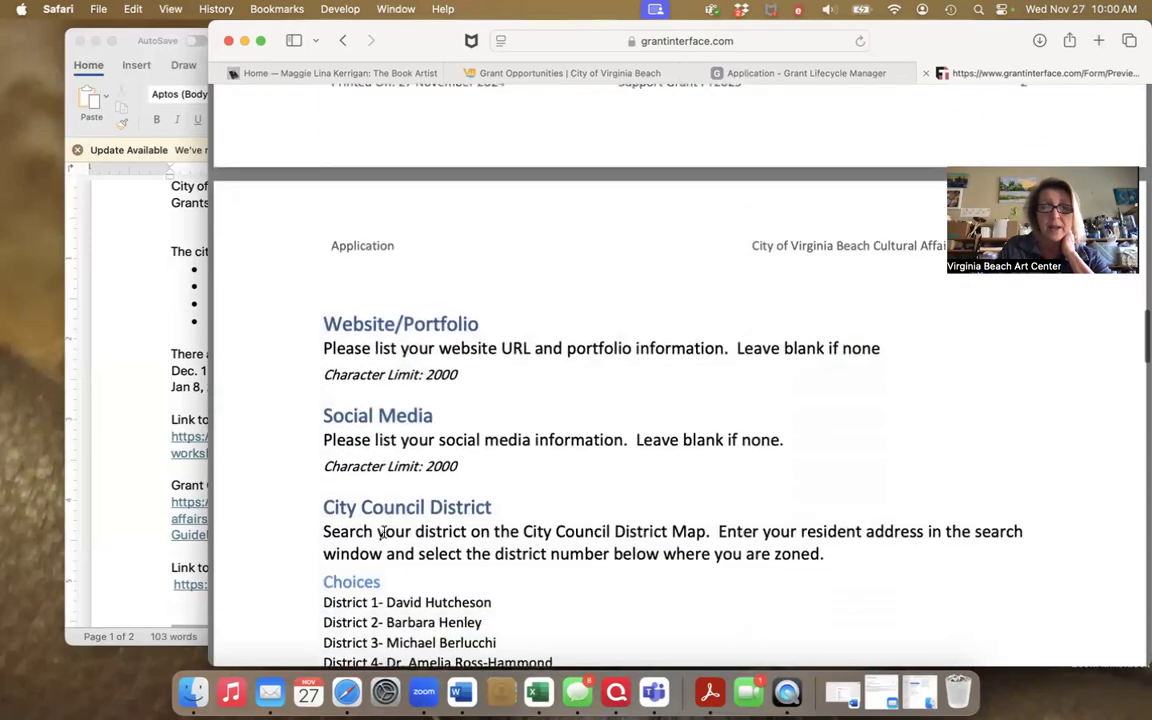
scroll(383, 532, down, 6)
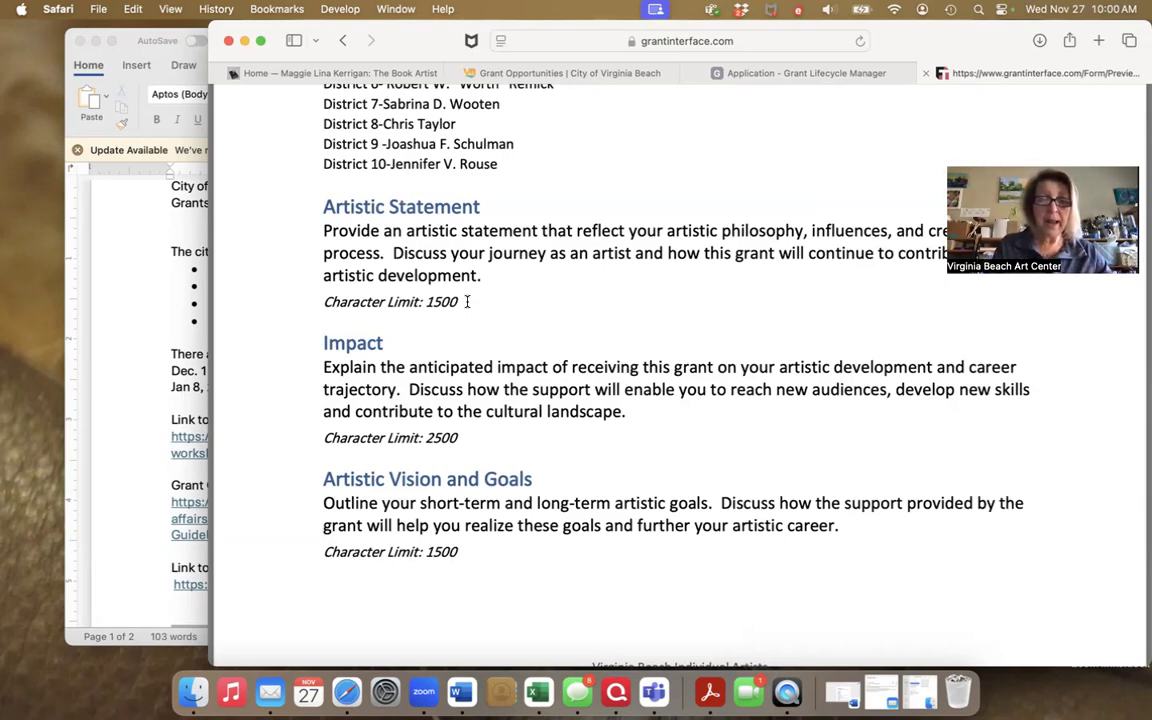
scroll(466, 301, up, 15)
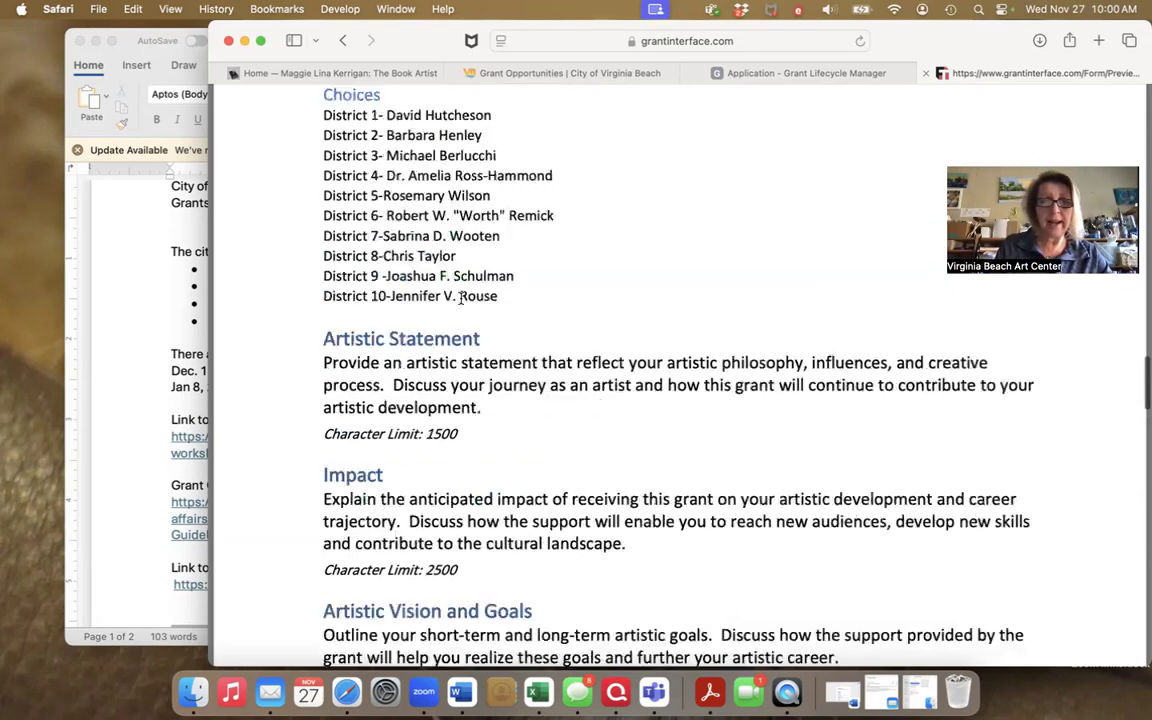
scroll(461, 298, up, 15)
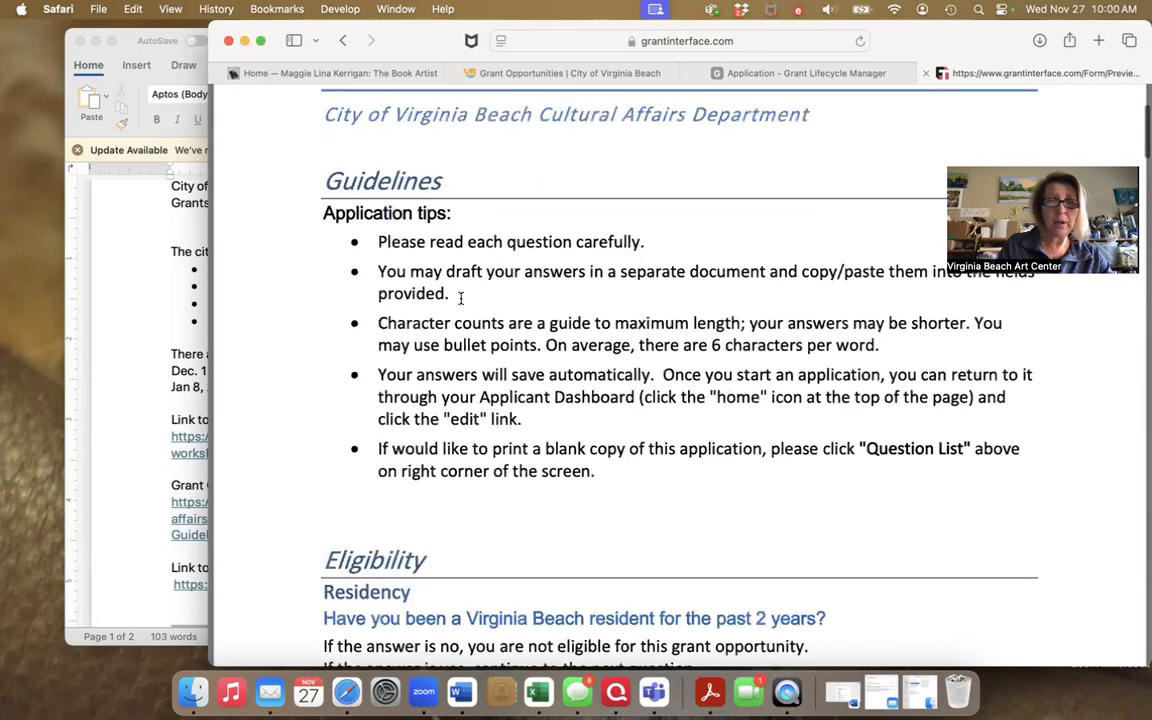
scroll(280, 190, up, 3)
drag(280, 195, 345, 665)
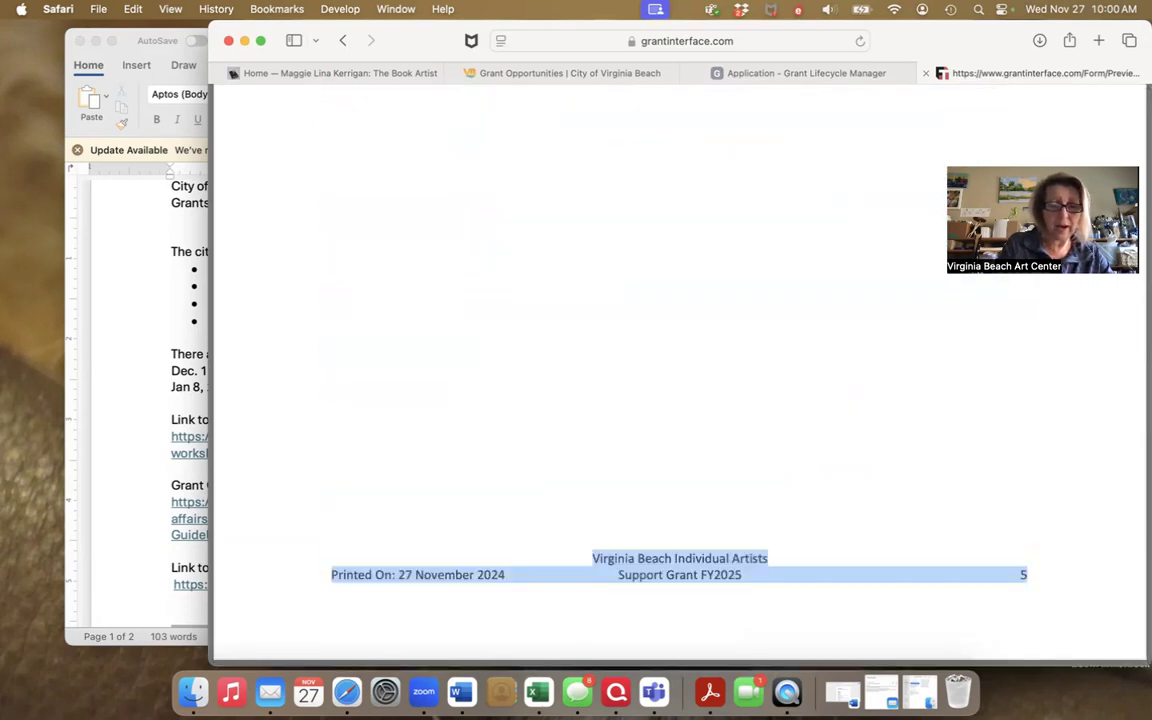
Create a new blank Word document and paste the copied grant questions into it
click(462, 693)
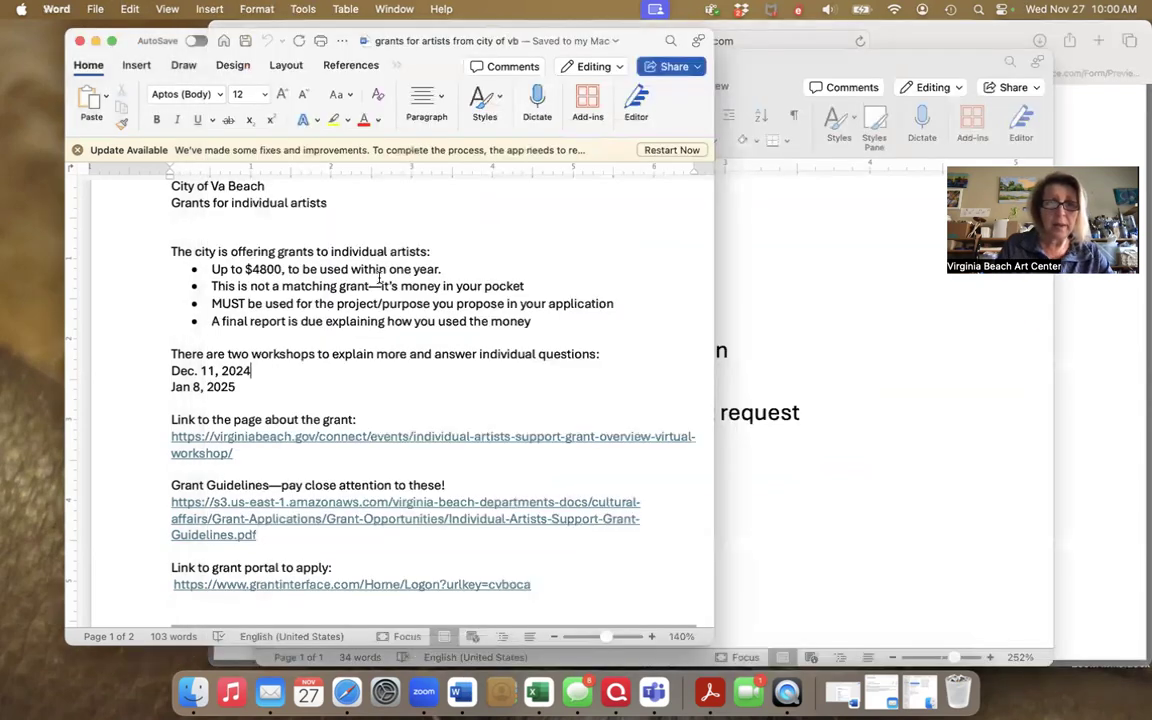
click(224, 42)
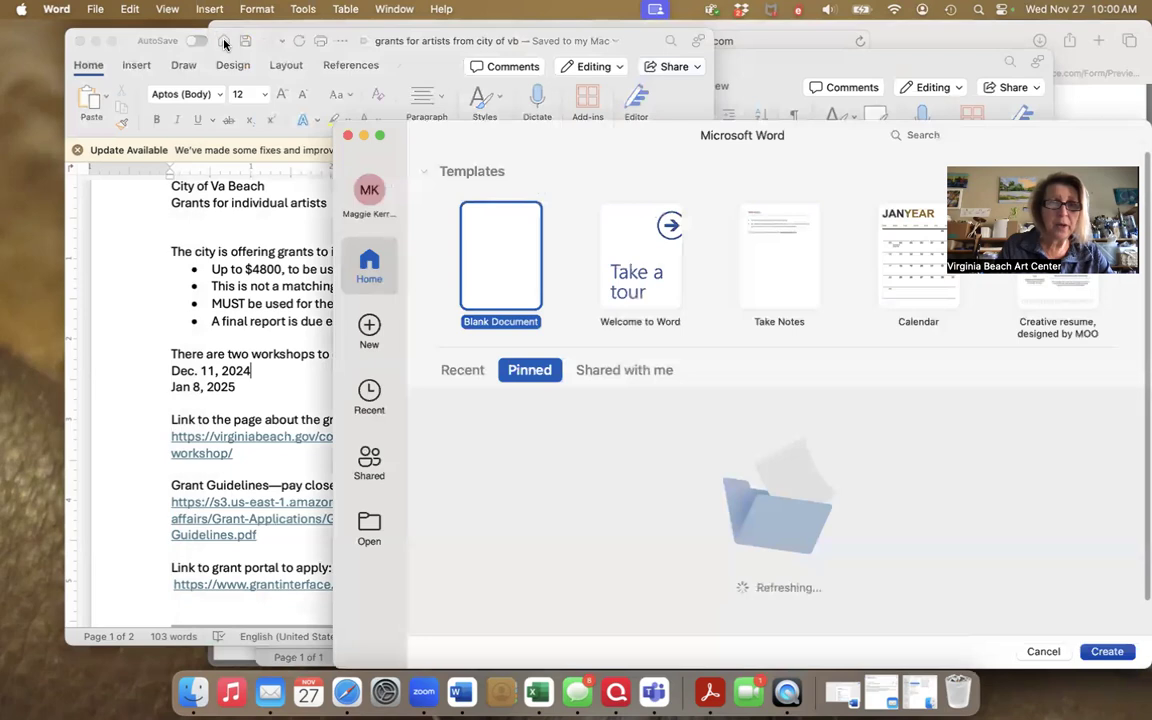
double_click(490, 267)
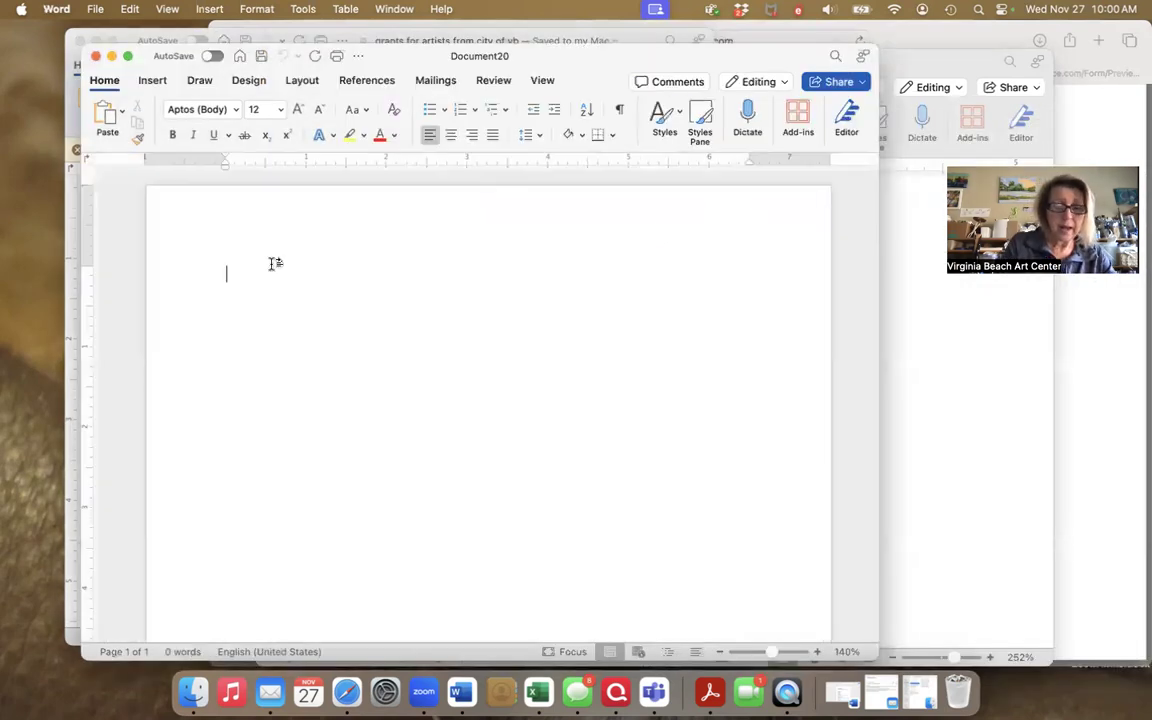
key(super+v)
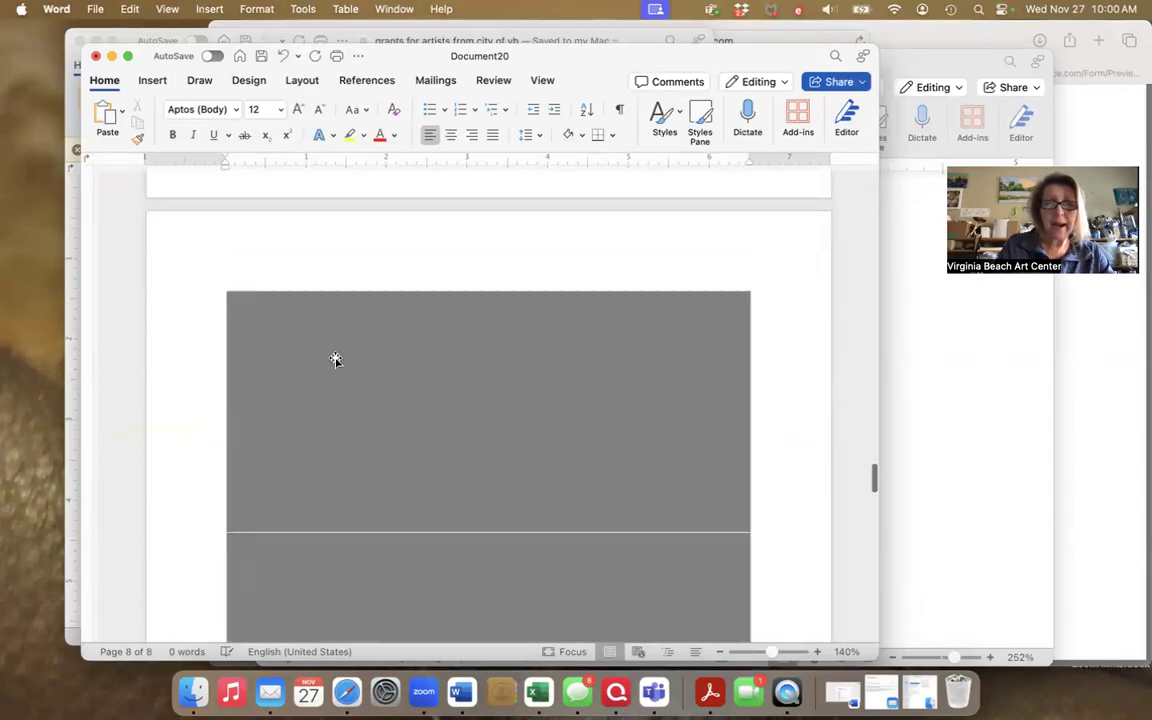
Delete the grey image blocks above the Application heading
scroll(336, 357, up, 15)
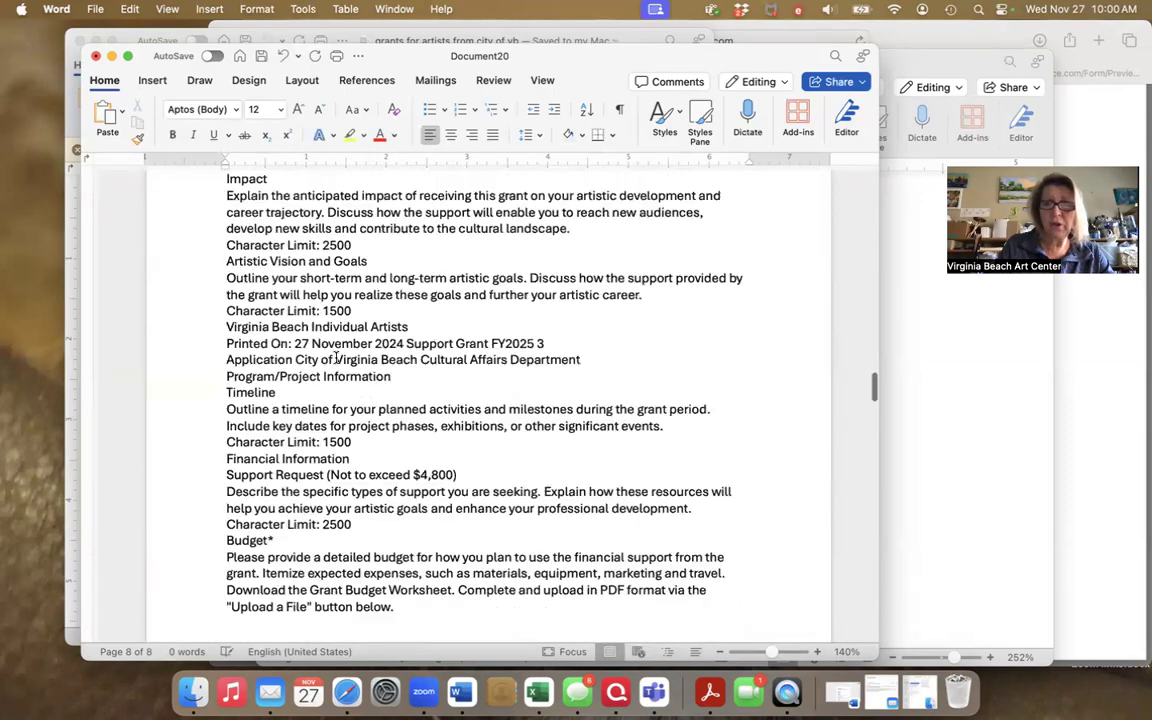
scroll(336, 357, up, 15)
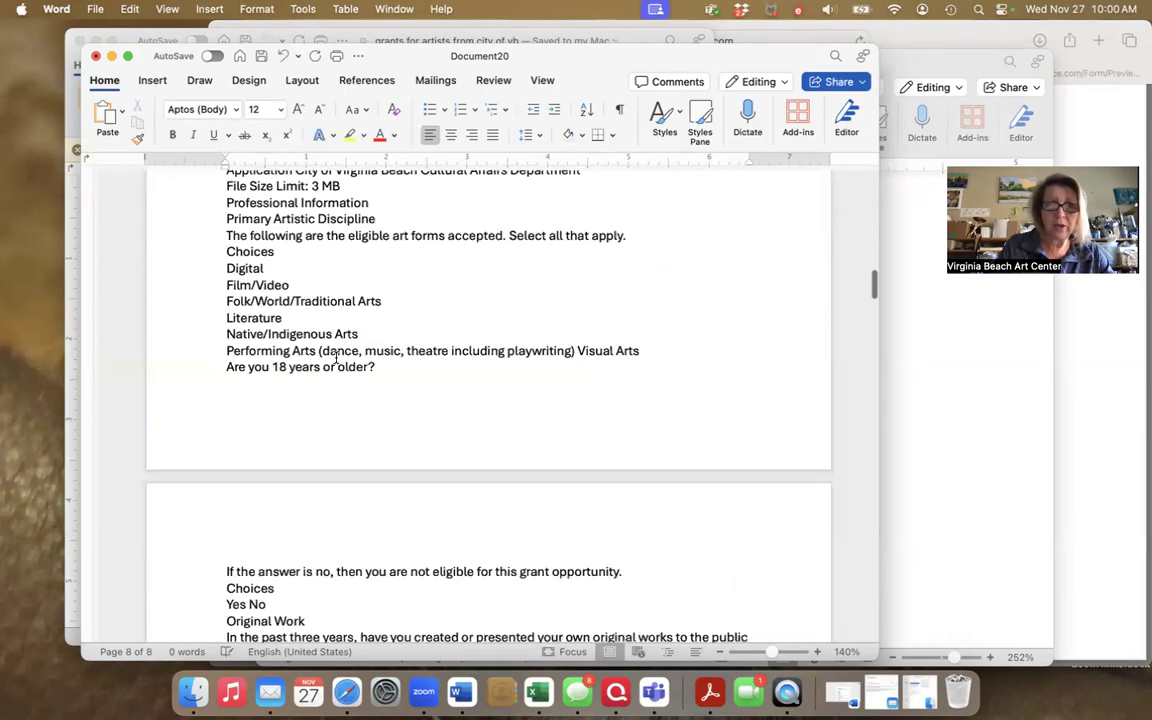
scroll(336, 359, up, 15)
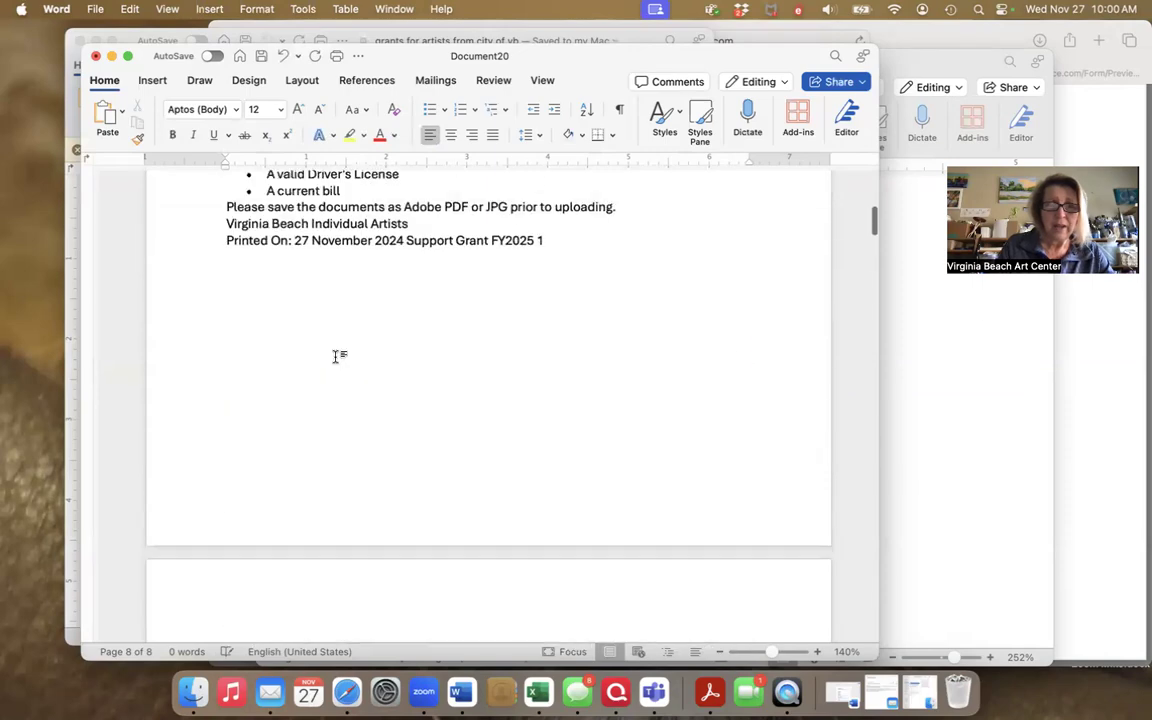
scroll(336, 359, down, 10)
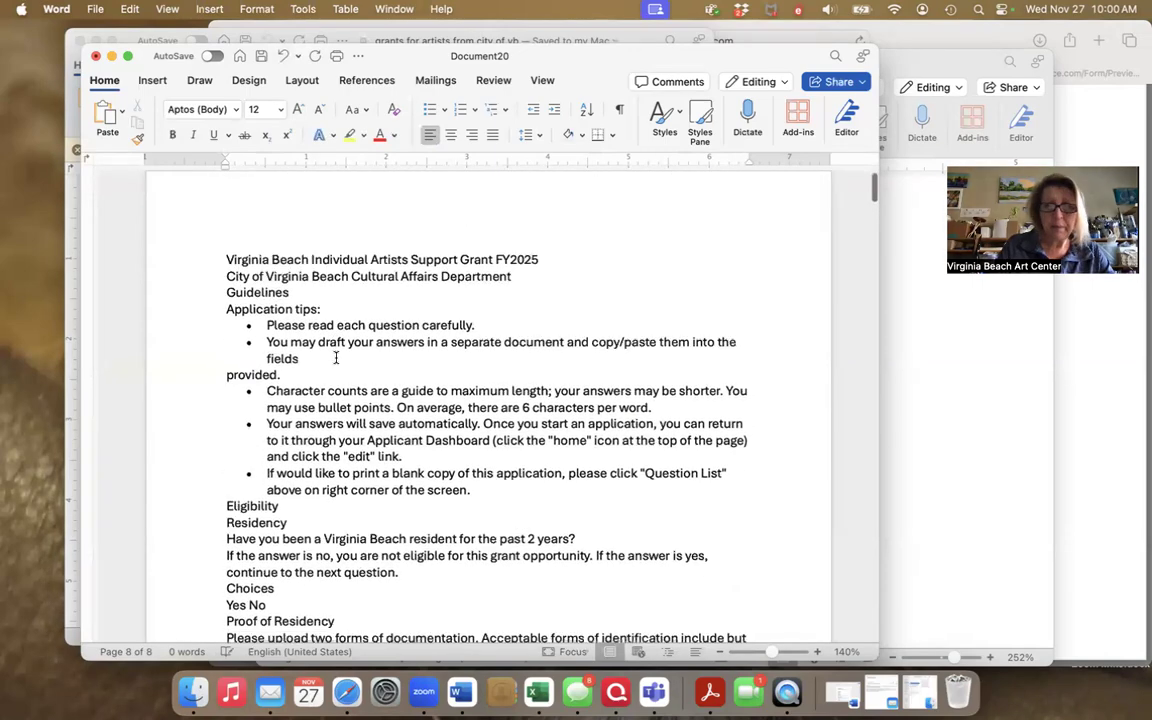
scroll(336, 358, down, 3)
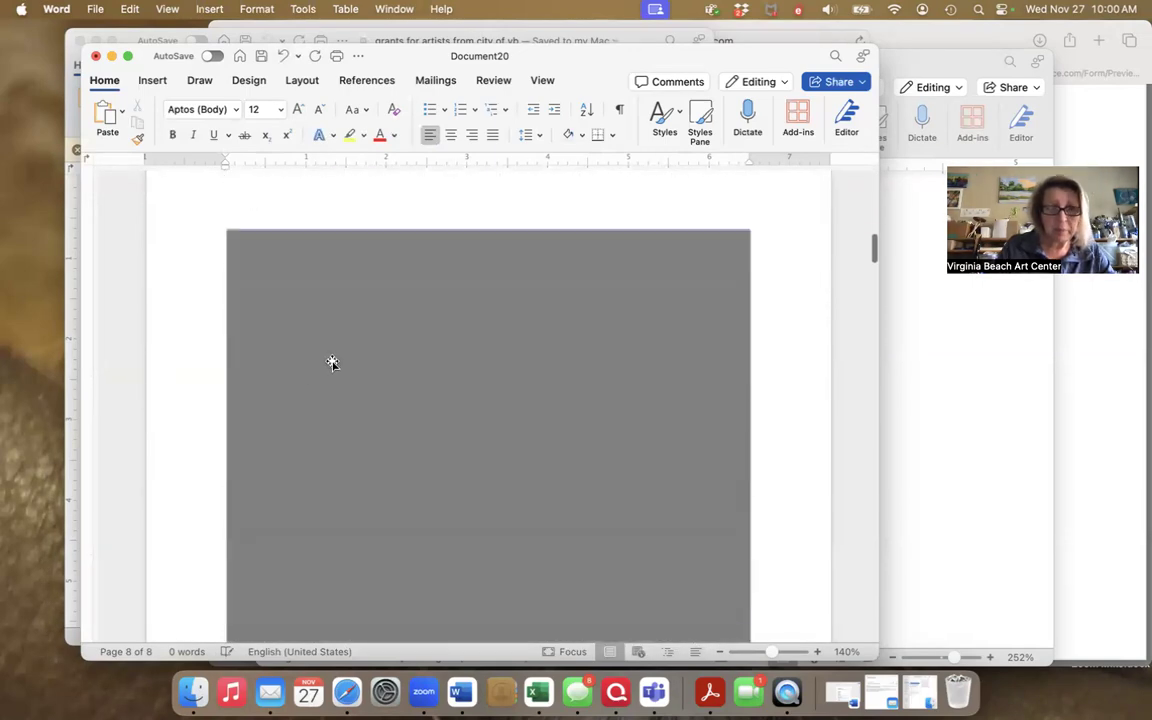
click(196, 400)
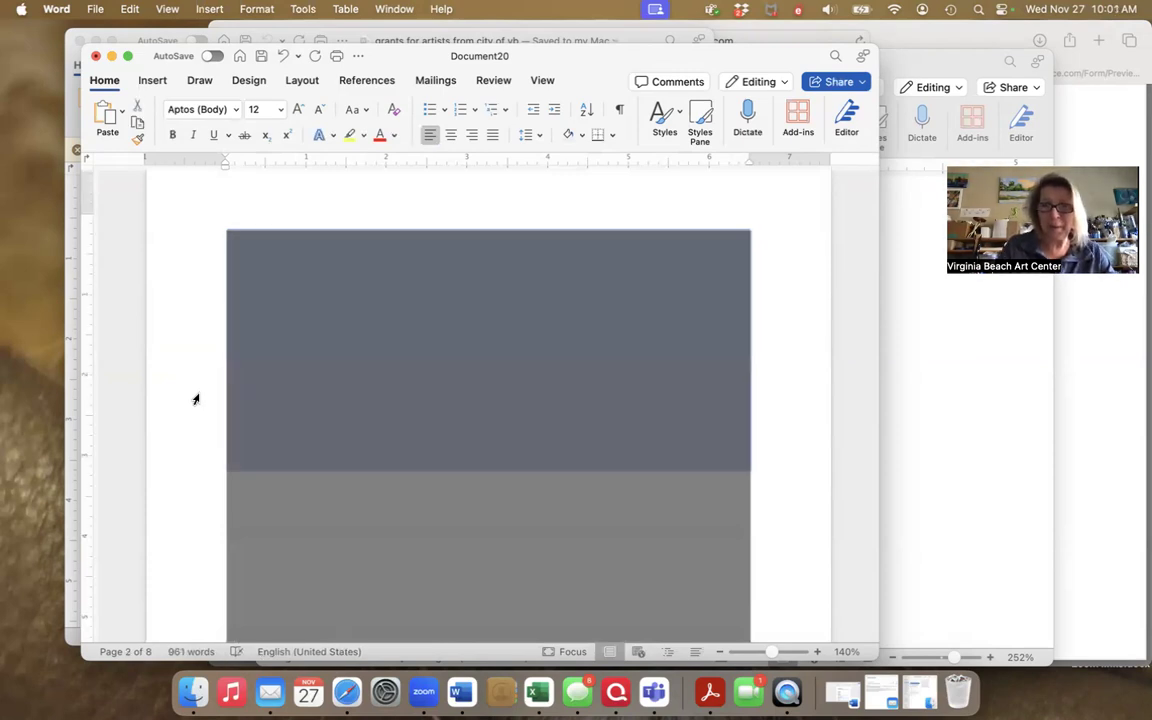
key(BackSpace)
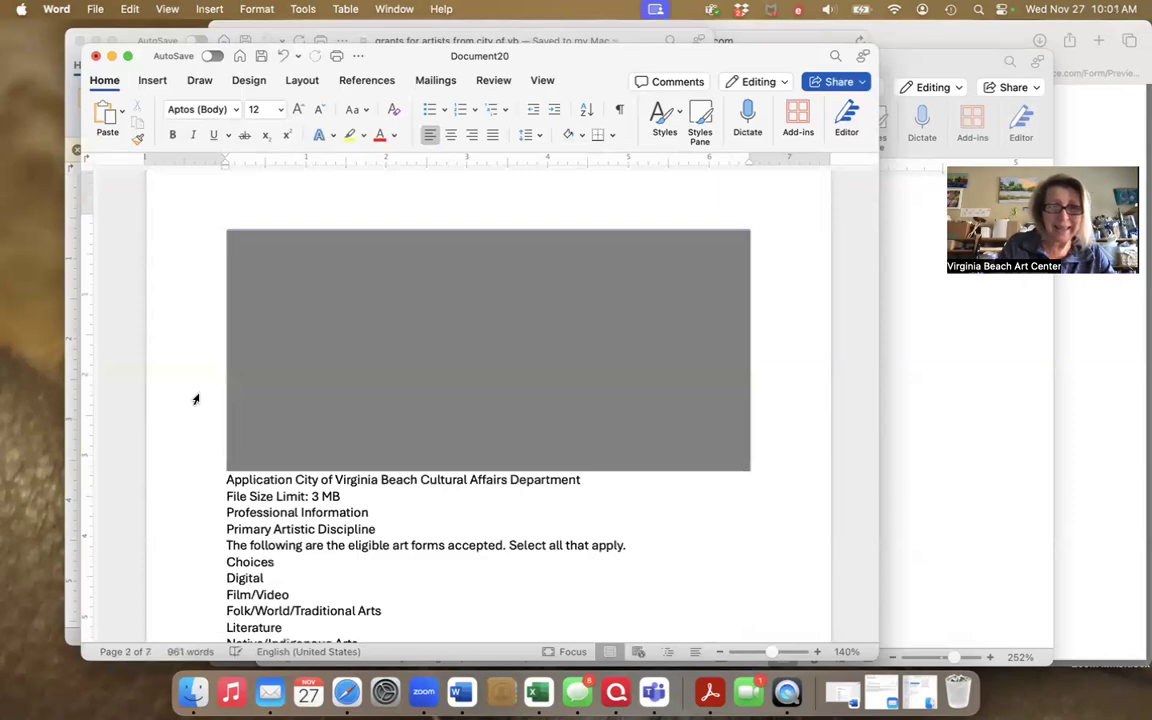
key(BackSpace)
scroll(196, 400, up, 5)
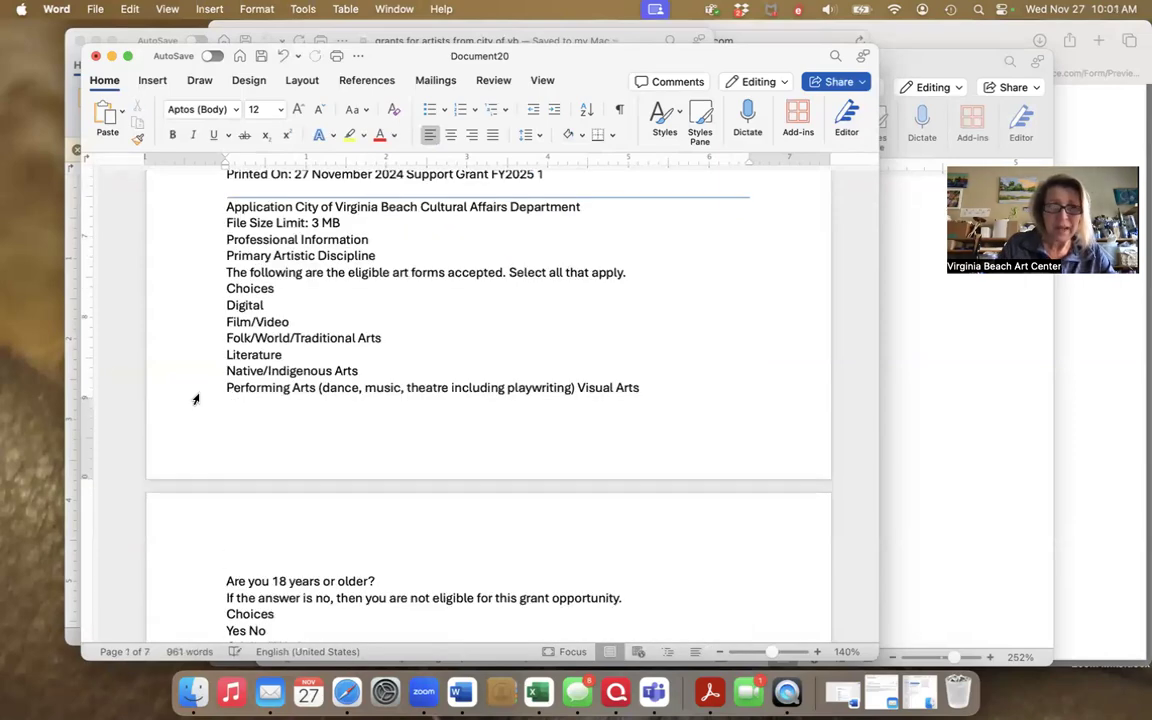
scroll(231, 349, up, 10)
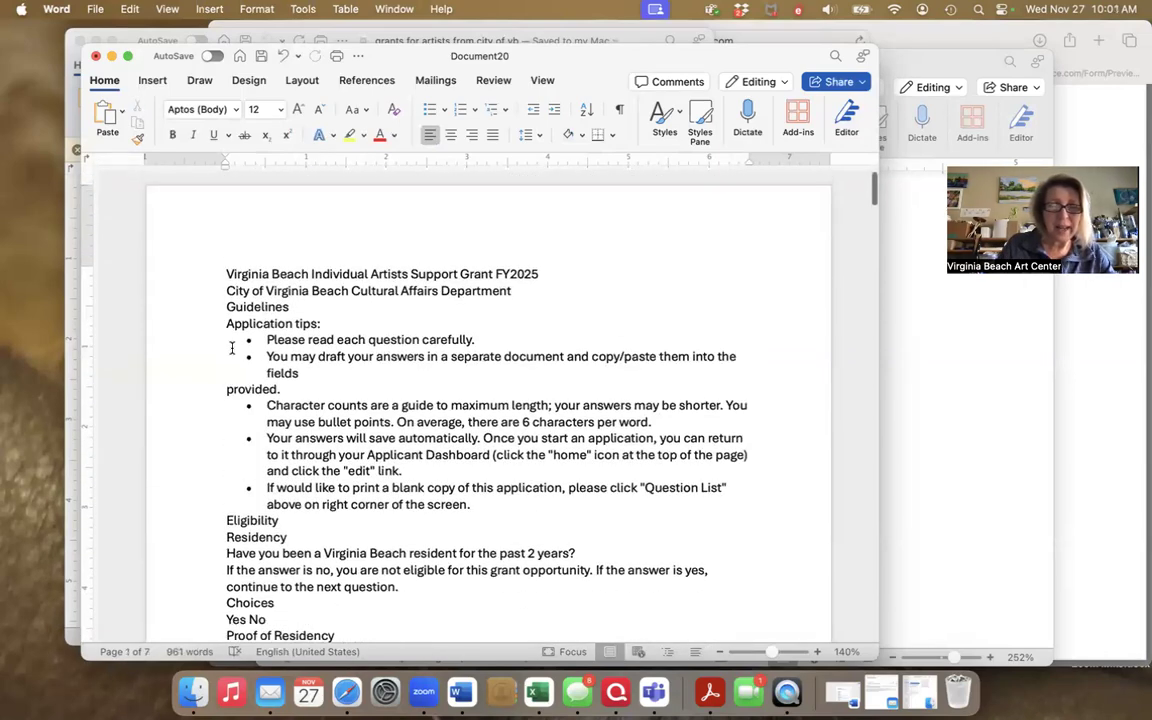
scroll(229, 352, down, 1)
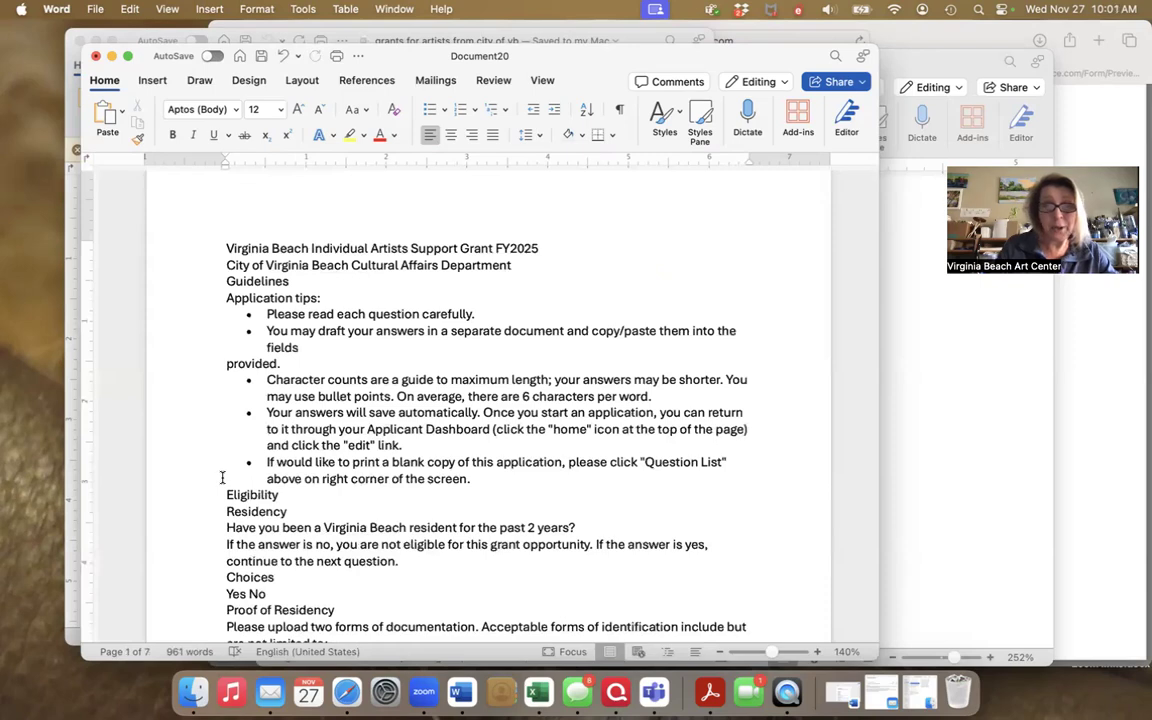
Minimize Document20 and open 'AH grants for artists question list.docx' from the grant folder
click(111, 56)
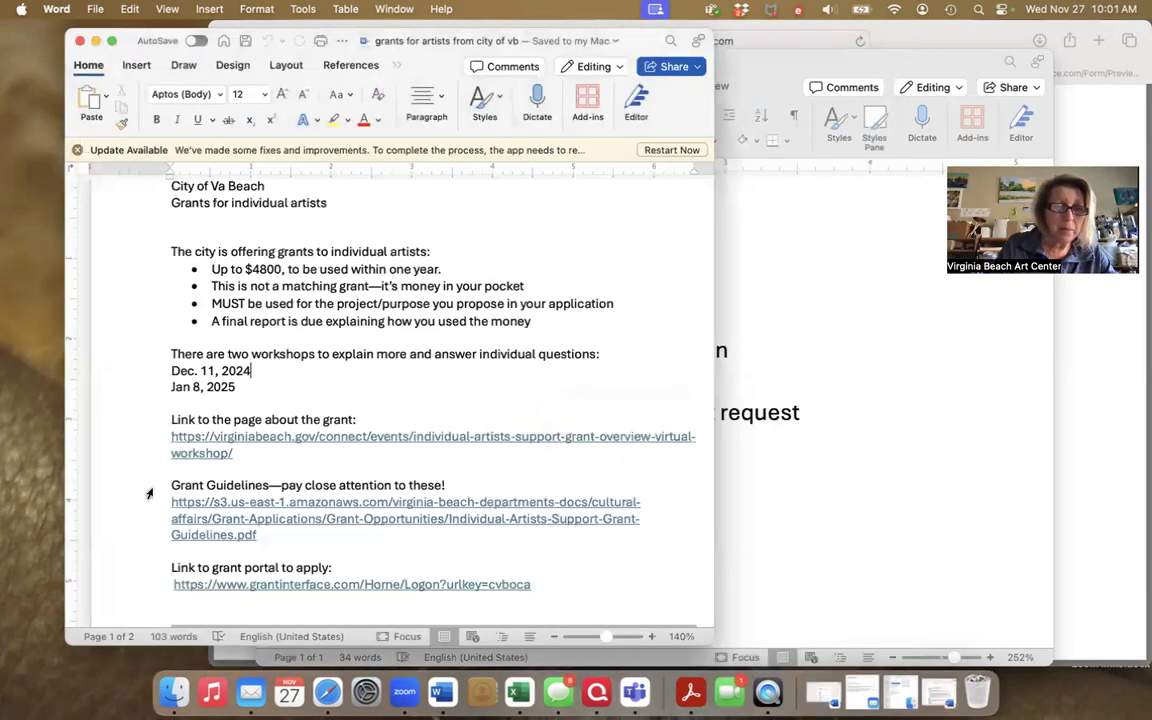
click(173, 690)
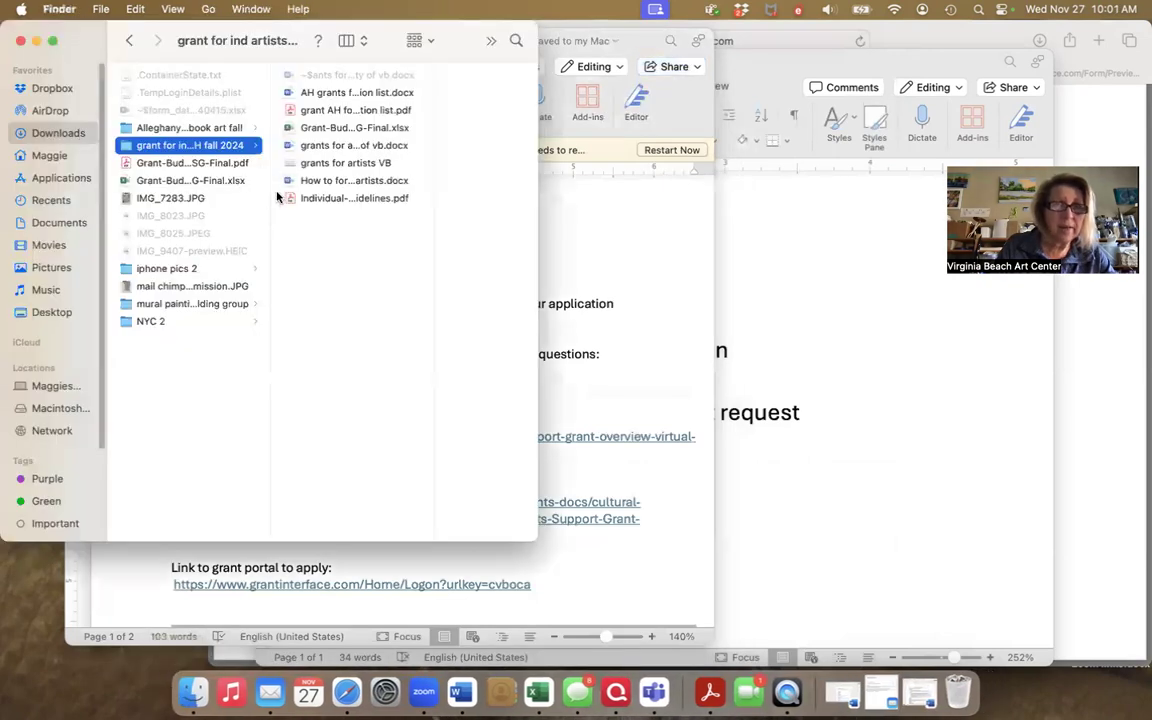
click(323, 94)
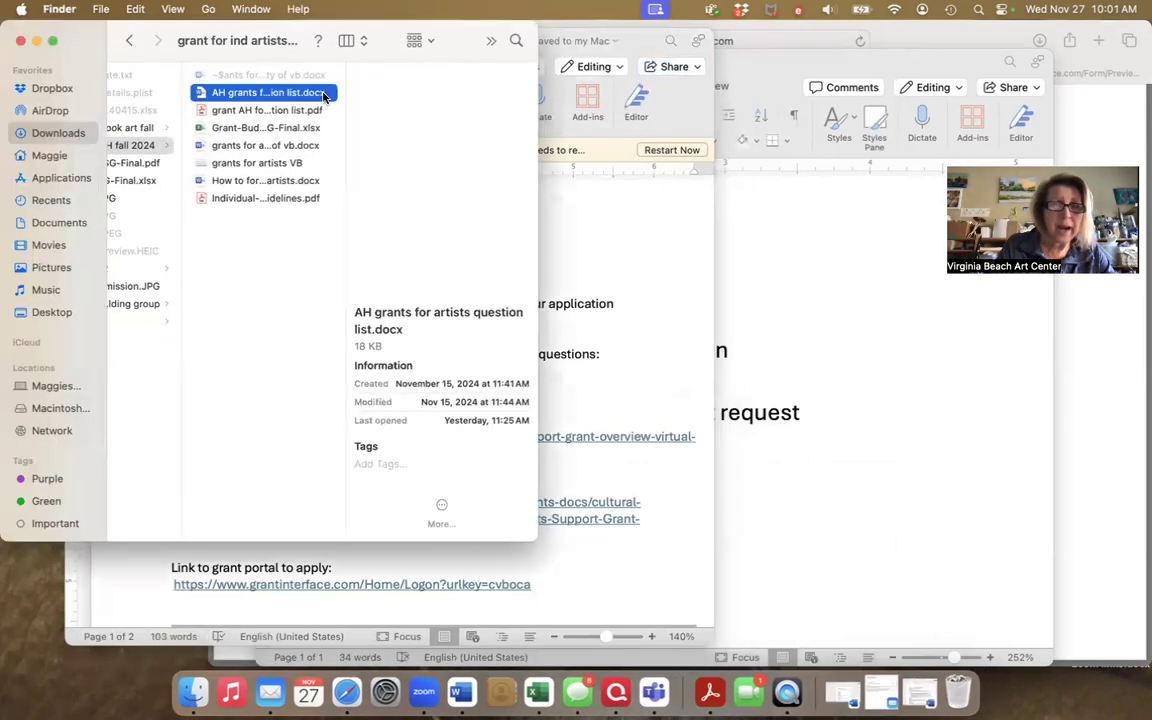
double_click(225, 94)
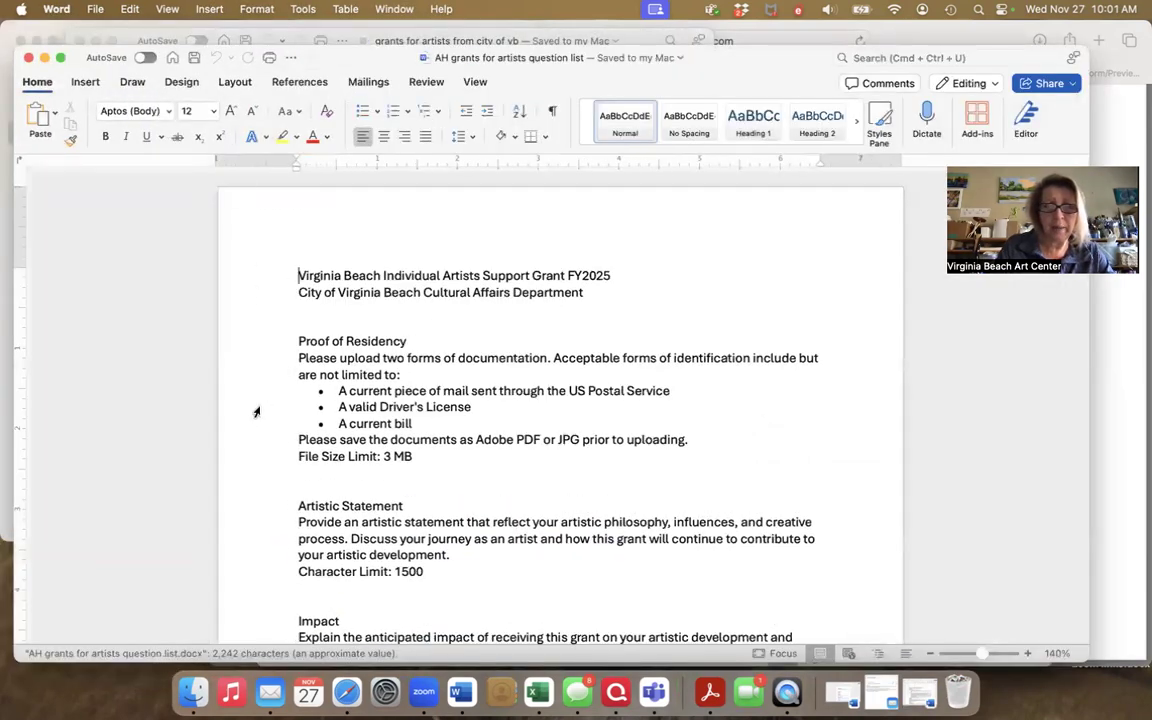
Scroll the question list to the Artistic Statement section
scroll(254, 411, down, 5)
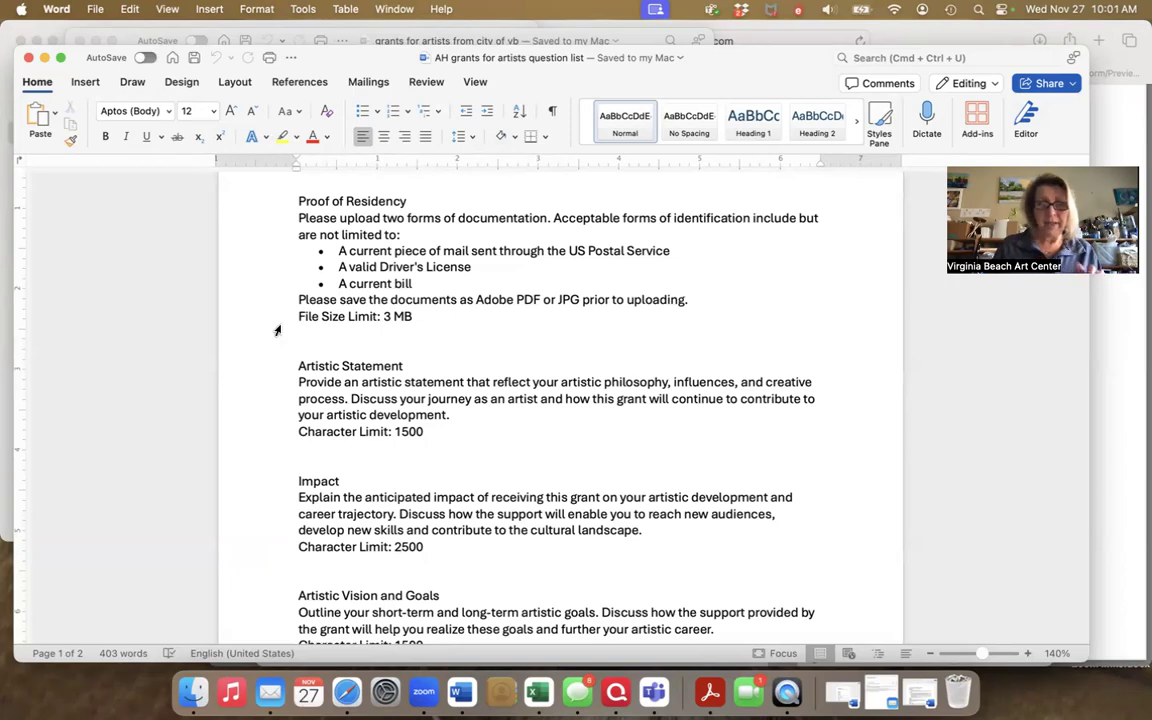
scroll(277, 330, up, 3)
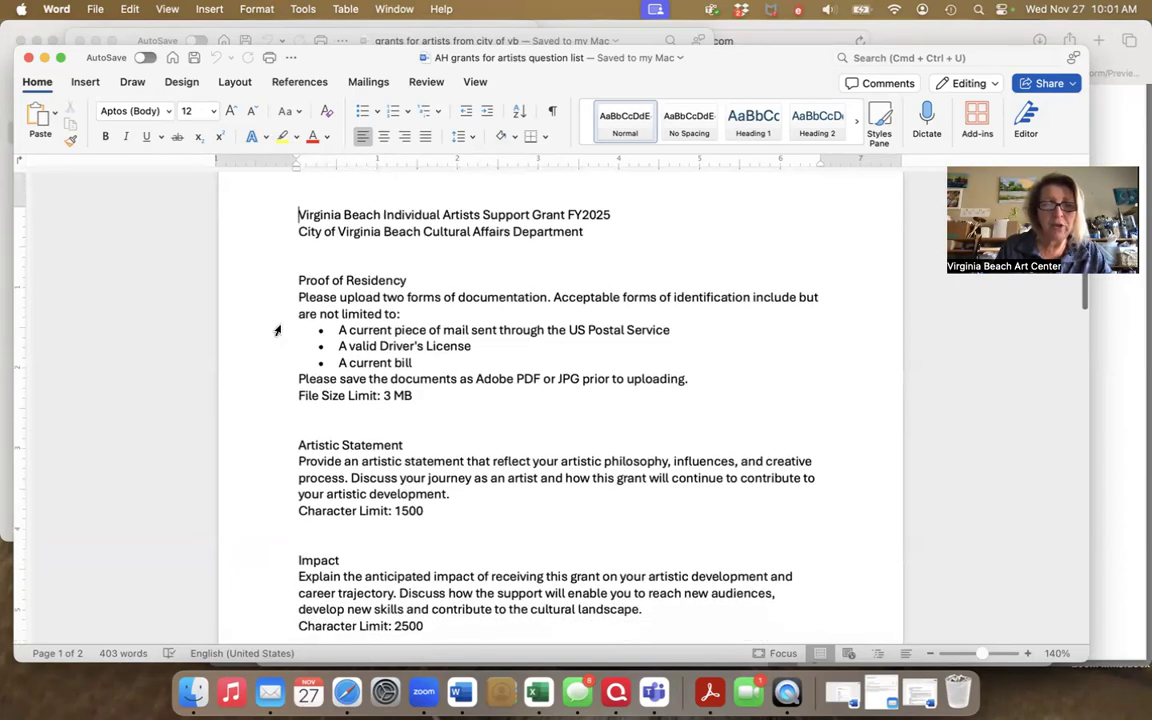
scroll(277, 330, down, 3)
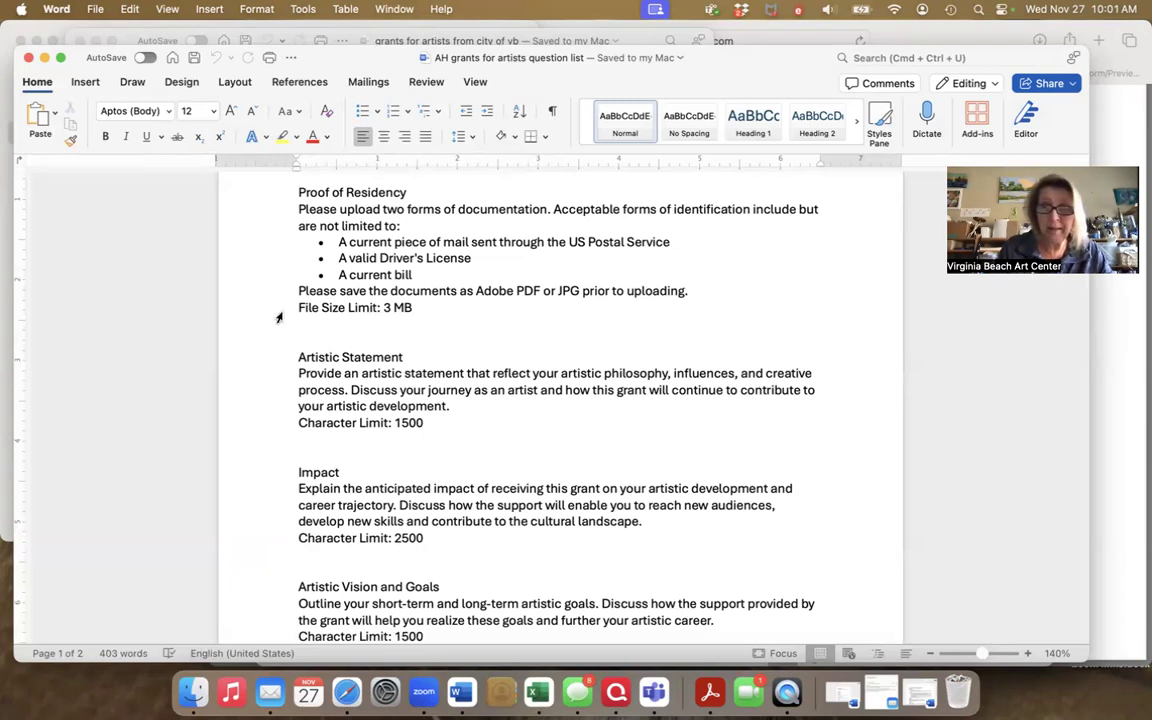
scroll(279, 318, down, 5)
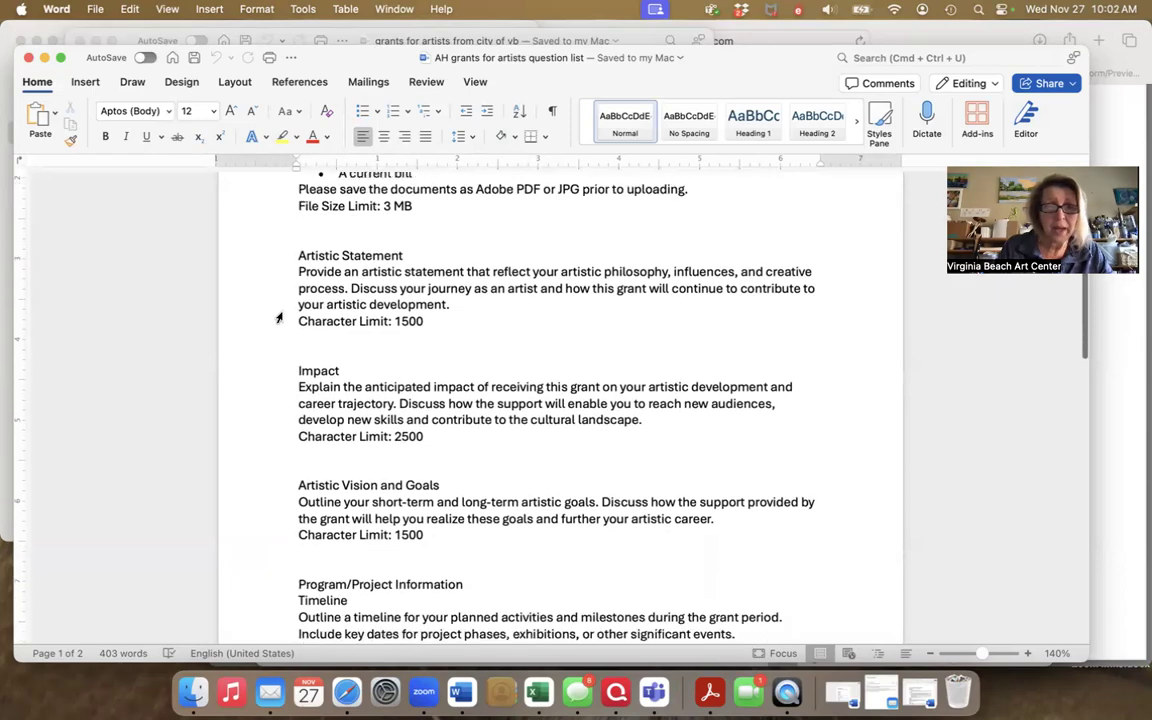
Add the line 'My vision, my process, my philosophy, etc.' under Character Limit: 1500
click(347, 328)
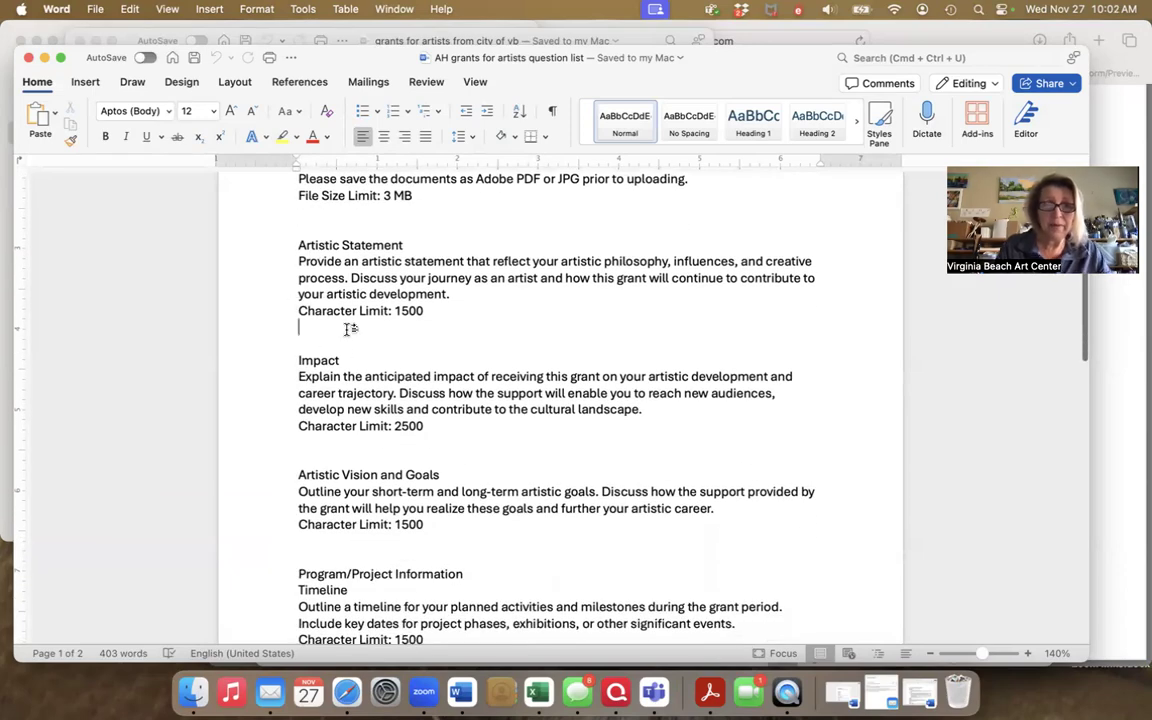
key(Return)
text(My )
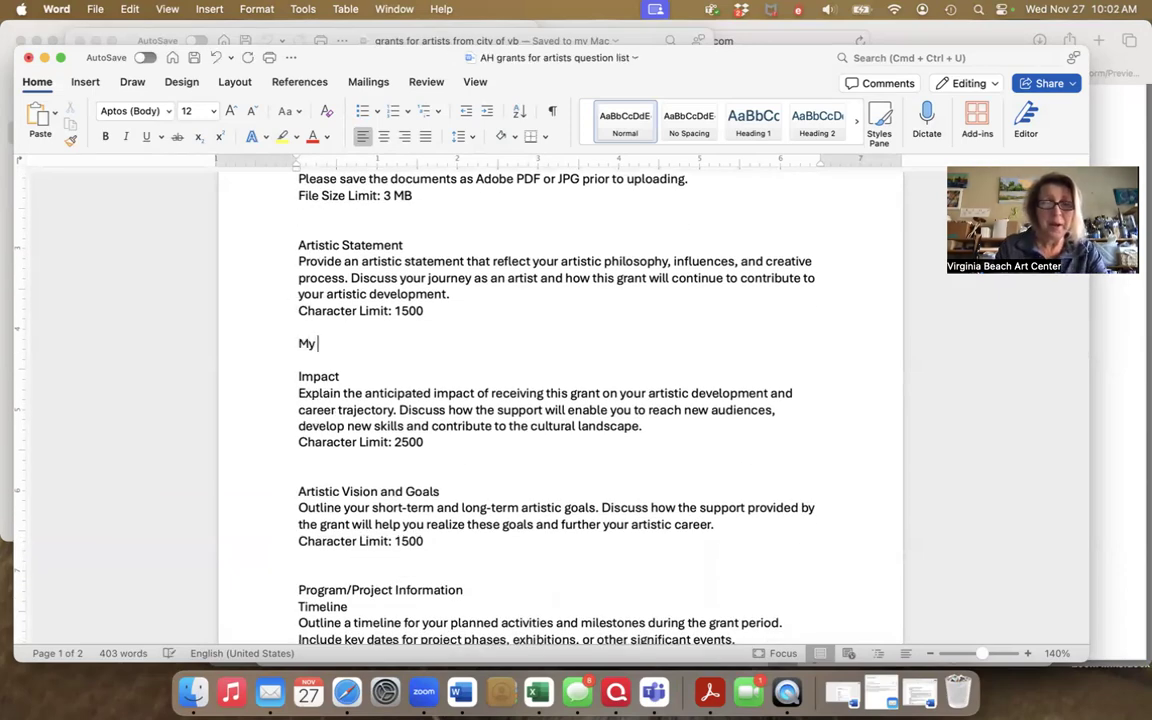
text(vision, my p)
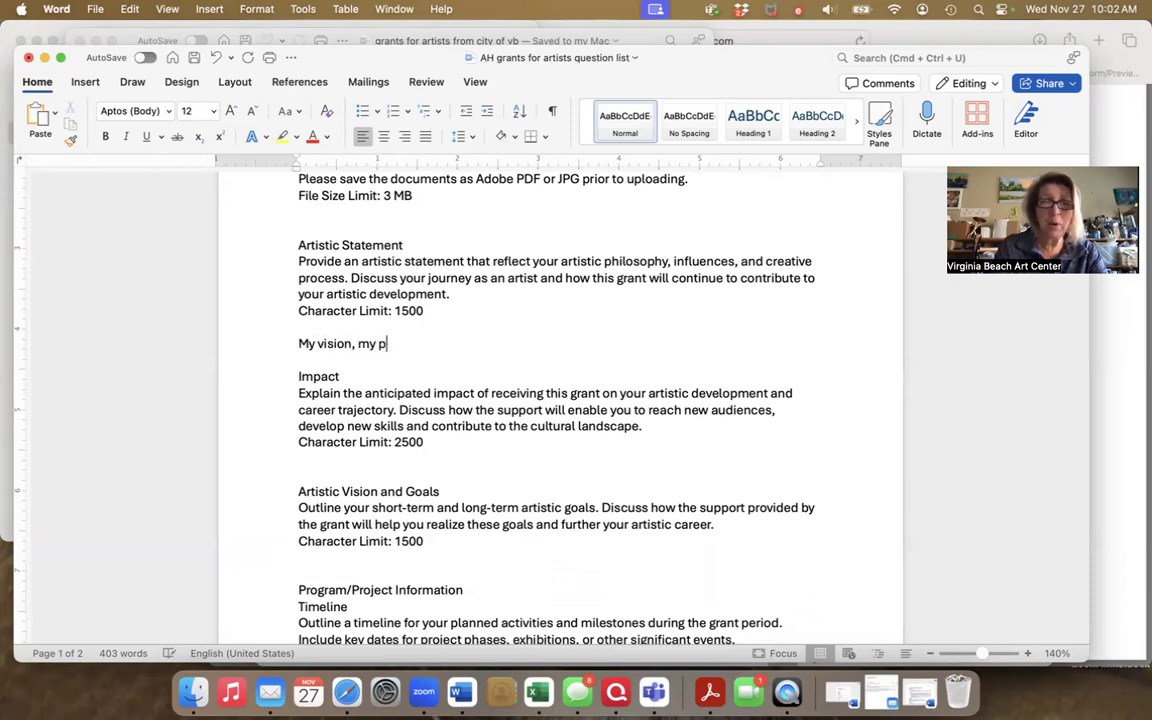
text(rocess, my p)
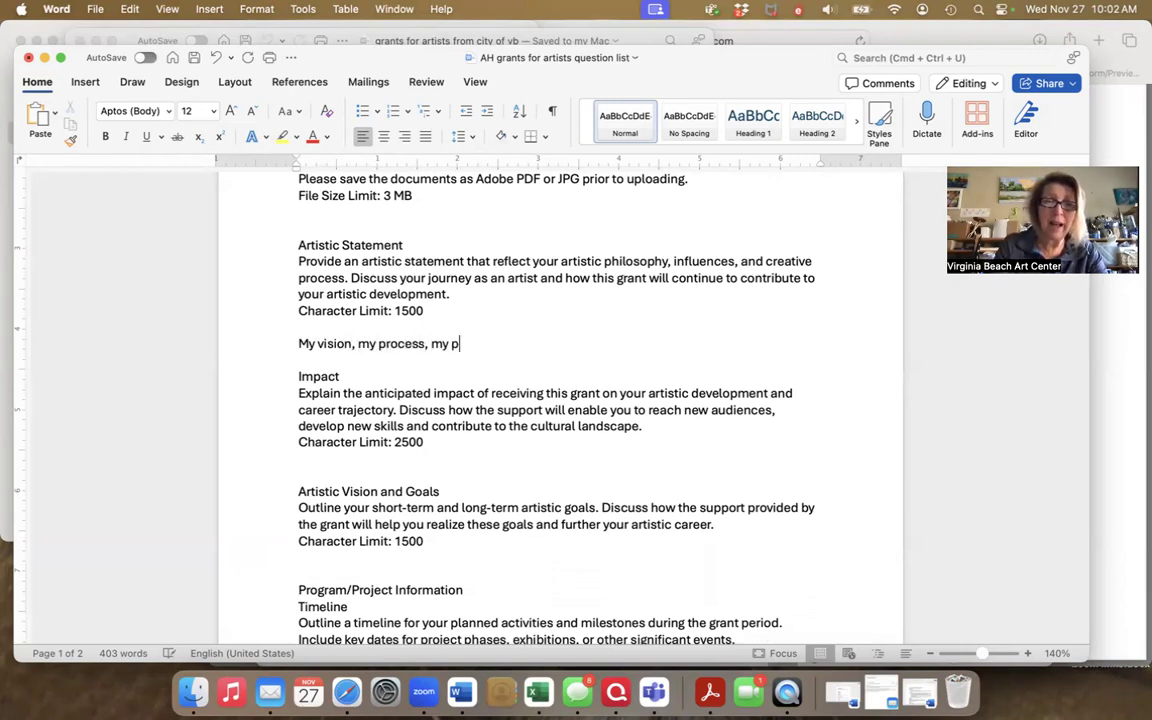
text(hilso)
key(BackSpace)
text(sophy)
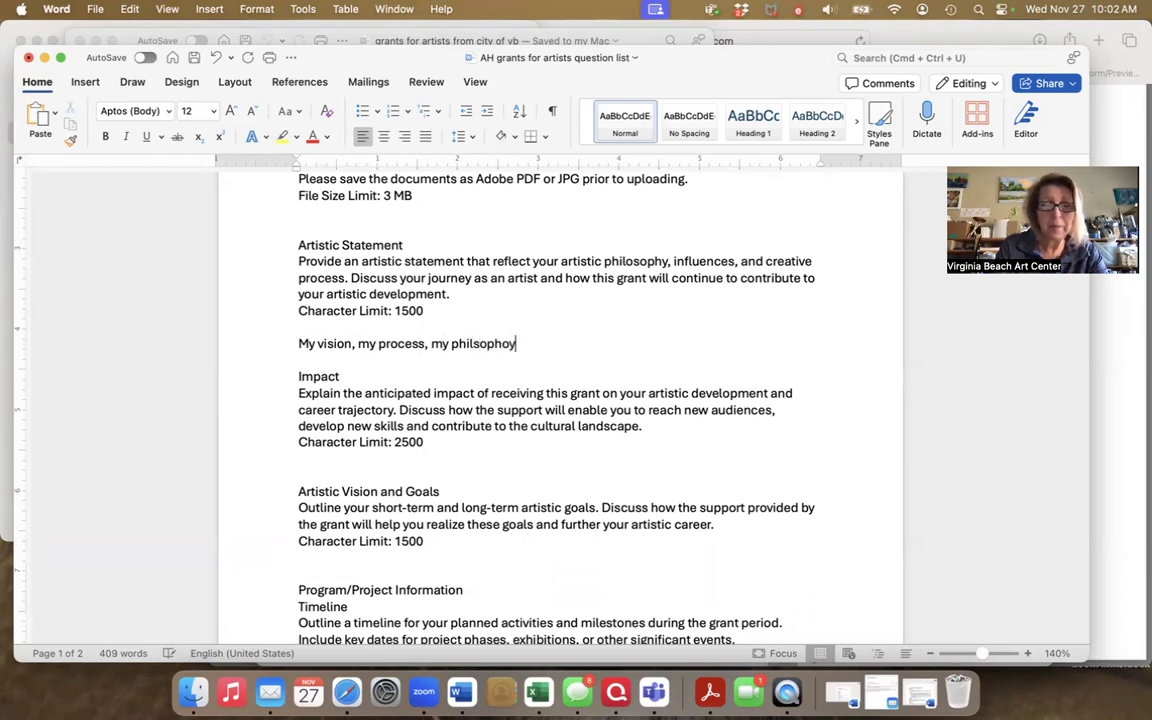
key(BackSpace)
key(BackSpace)
key(BackSpace)
key(BackSpace)
key(BackSpace)
key(BackSpace)
text(losophy)
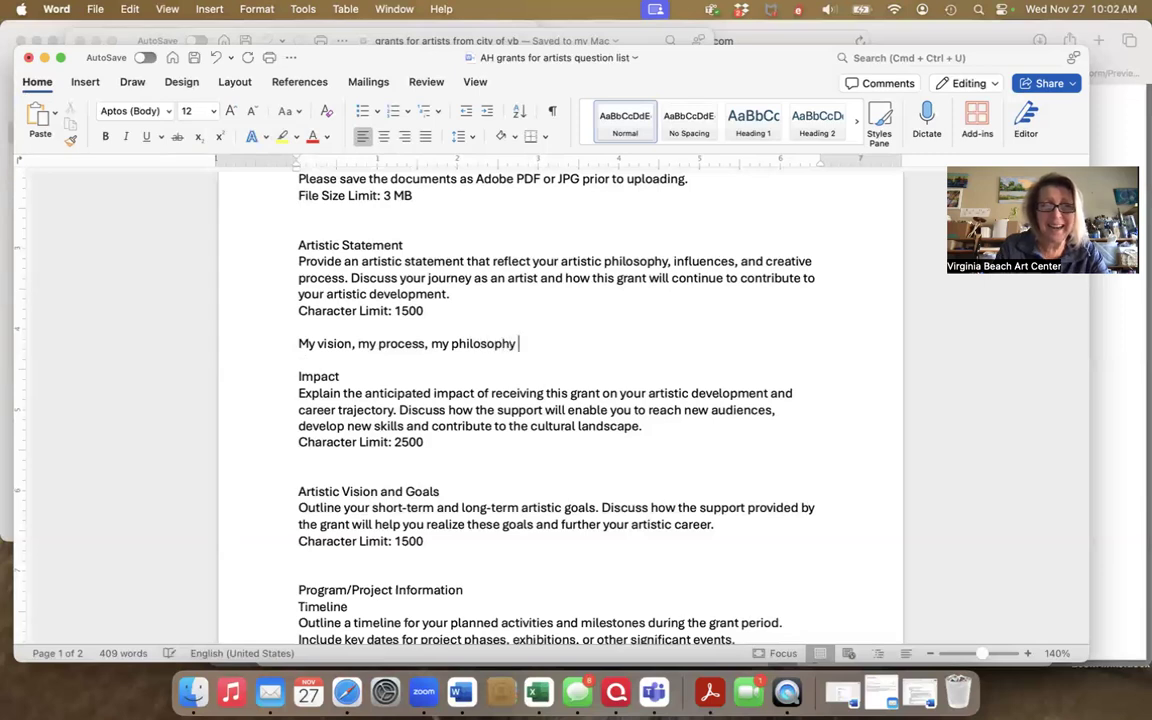
key(BackSpace)
text(, etc.)
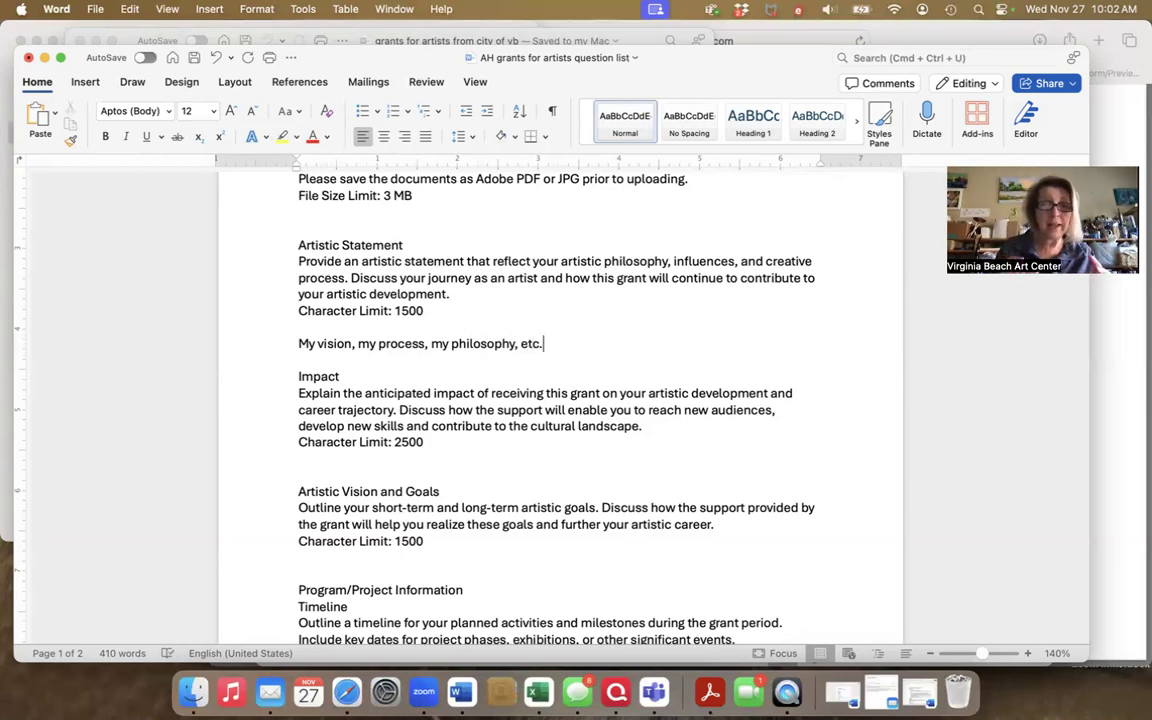
double_click(305, 344)
drag(300, 344, 545, 346)
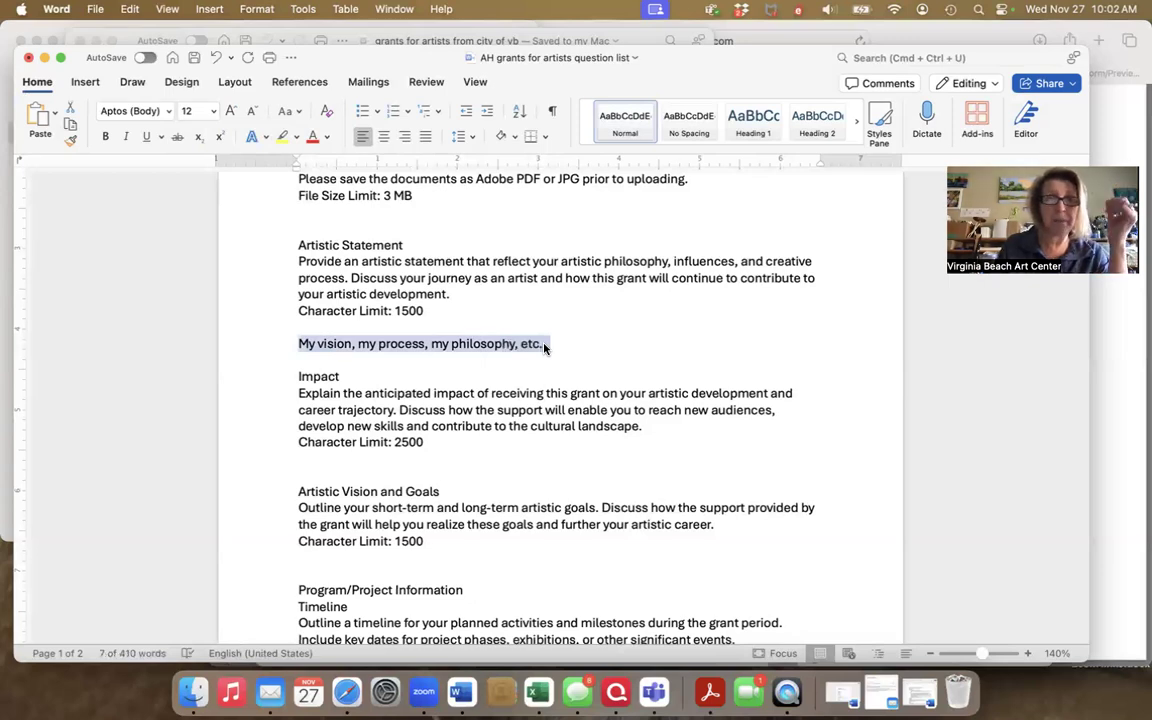
click(304, 10)
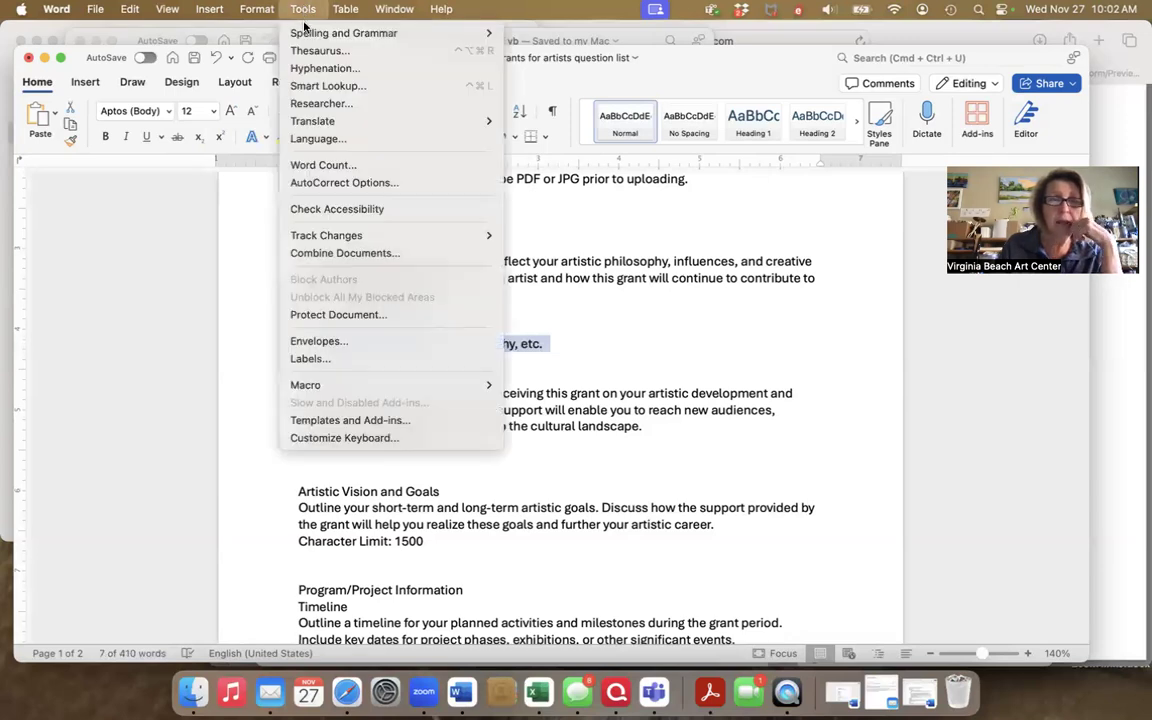
click(310, 166)
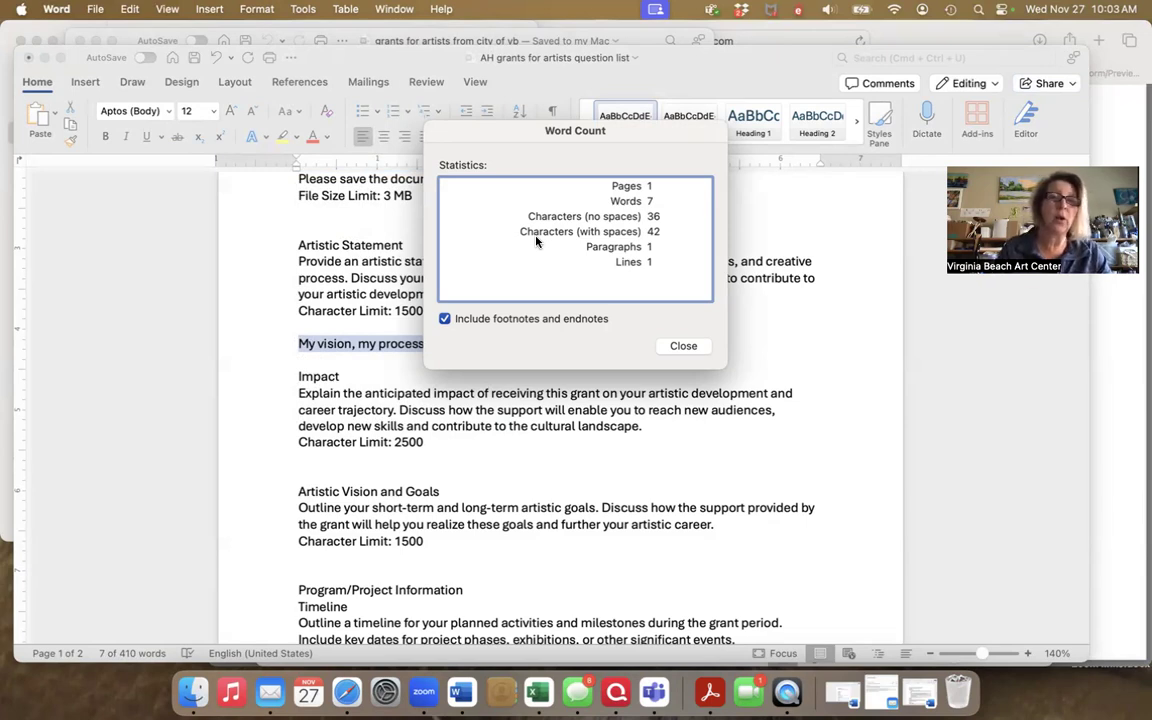
click(684, 347)
click(541, 346)
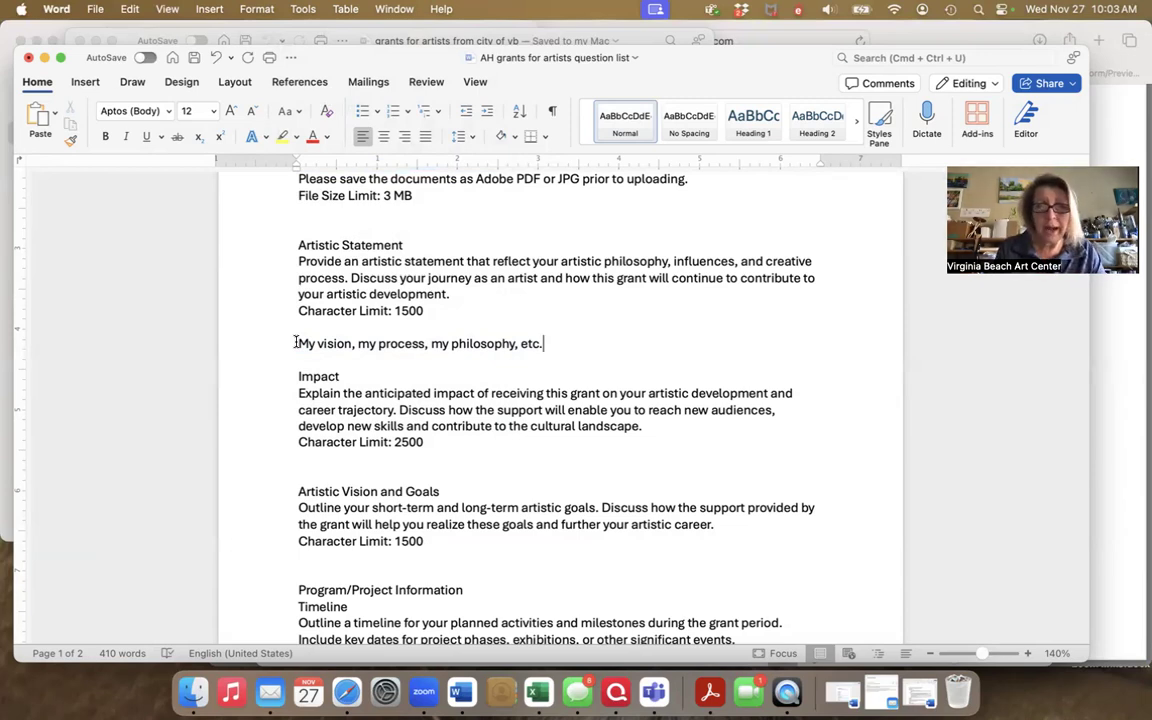
Delete the sample answer line and make the Artistic Statement heading red
click(278, 345)
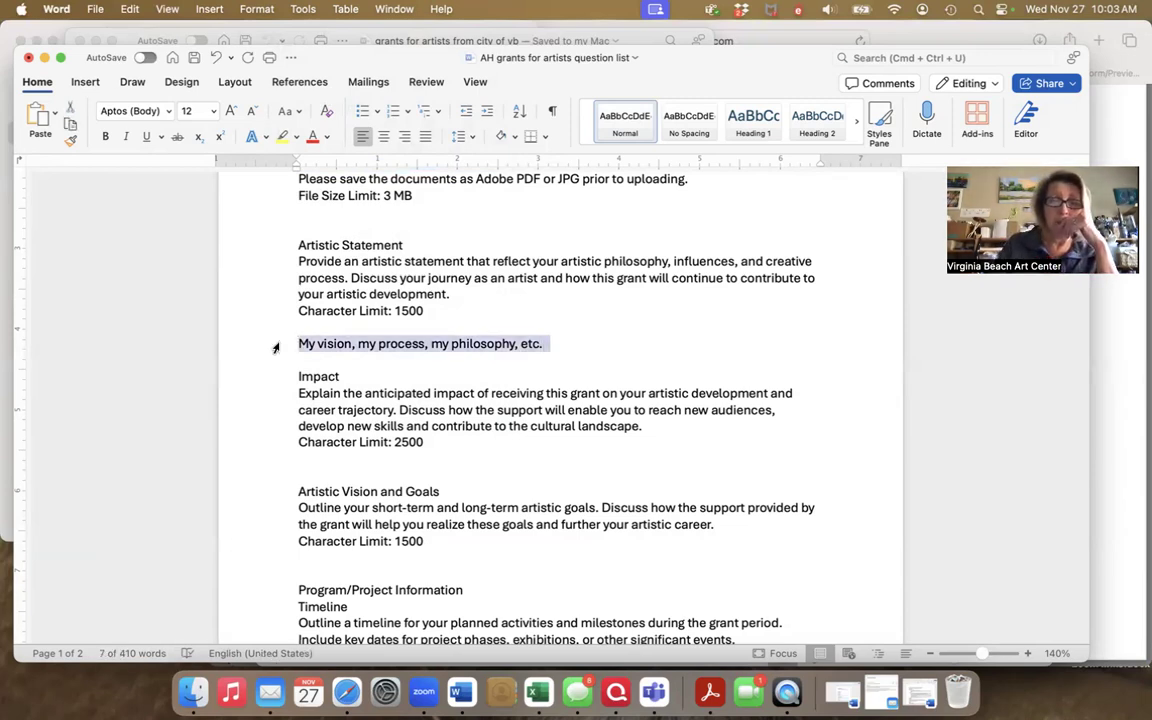
key(BackSpace)
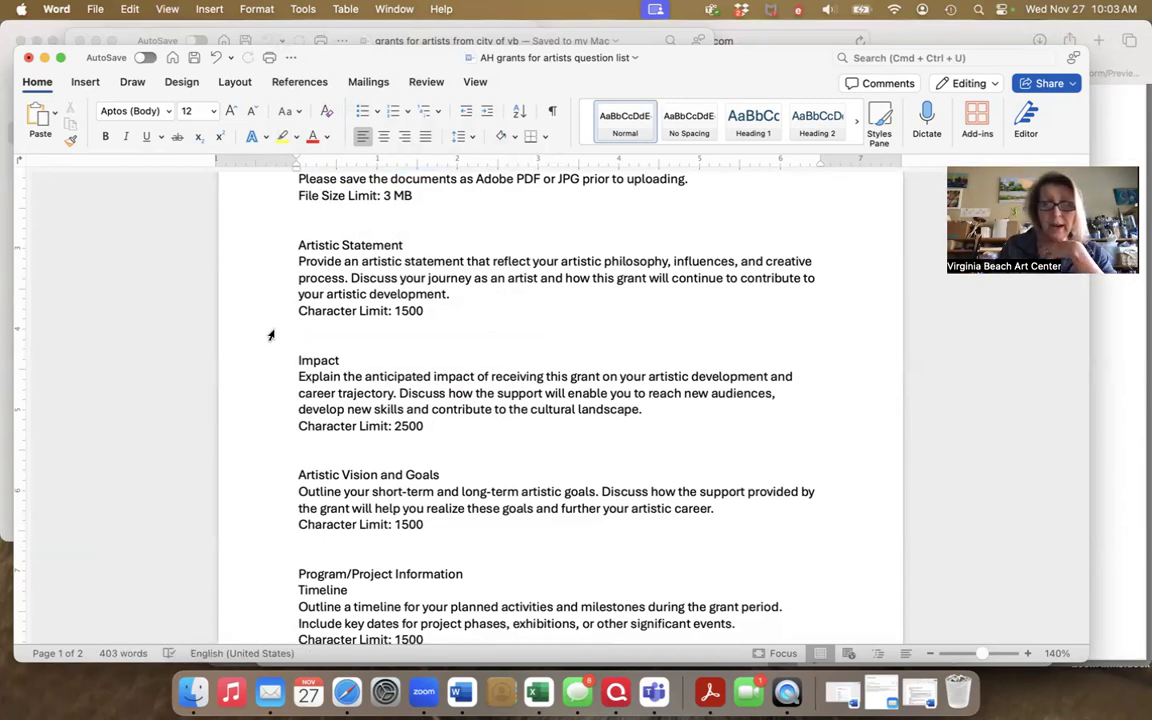
click(269, 250)
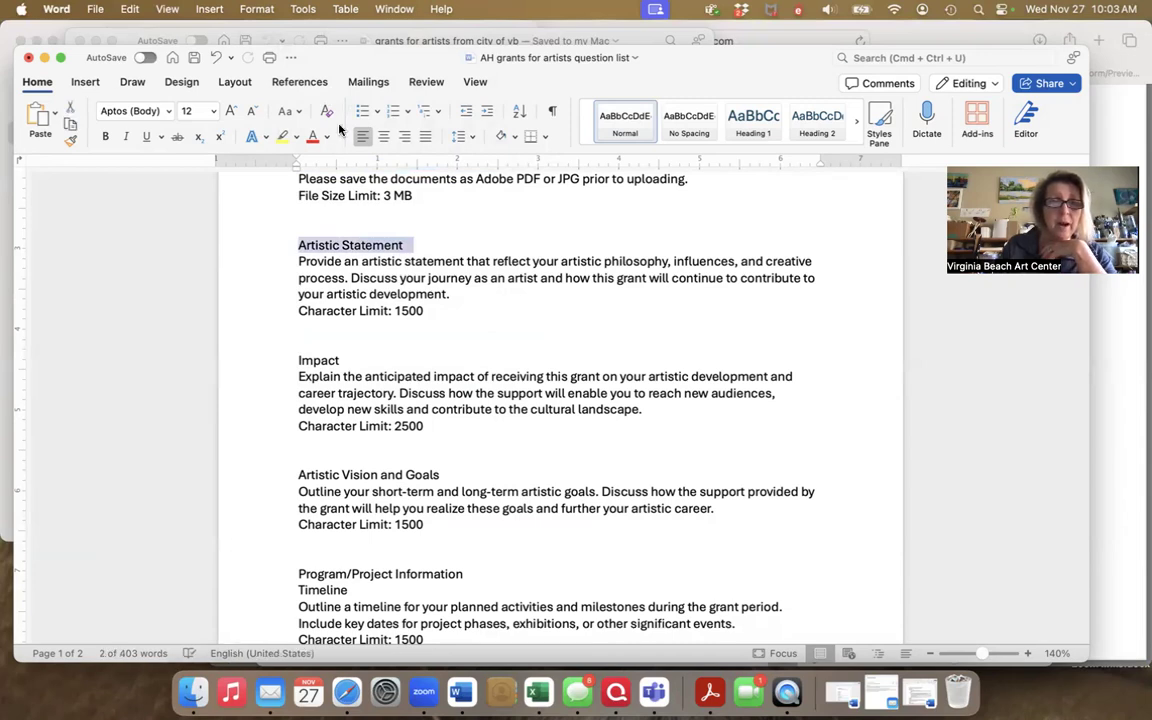
click(313, 138)
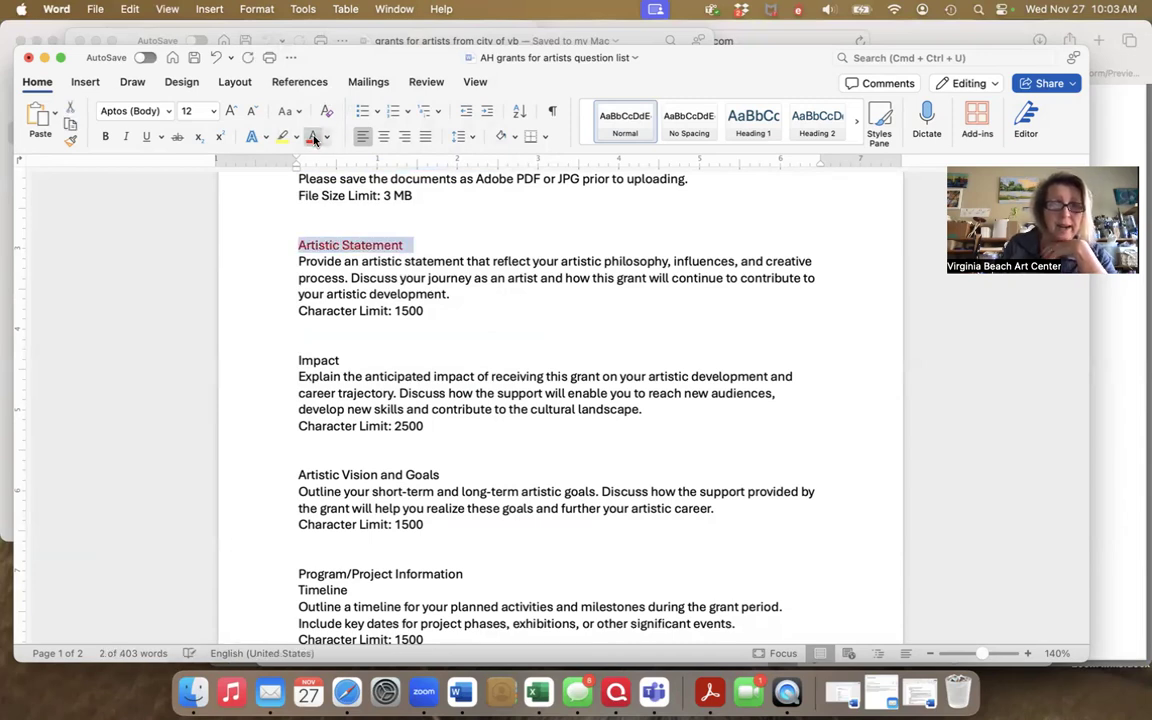
Colour the Artistic Vision and Goals heading red and the Artistic Statement heading green
click(258, 364)
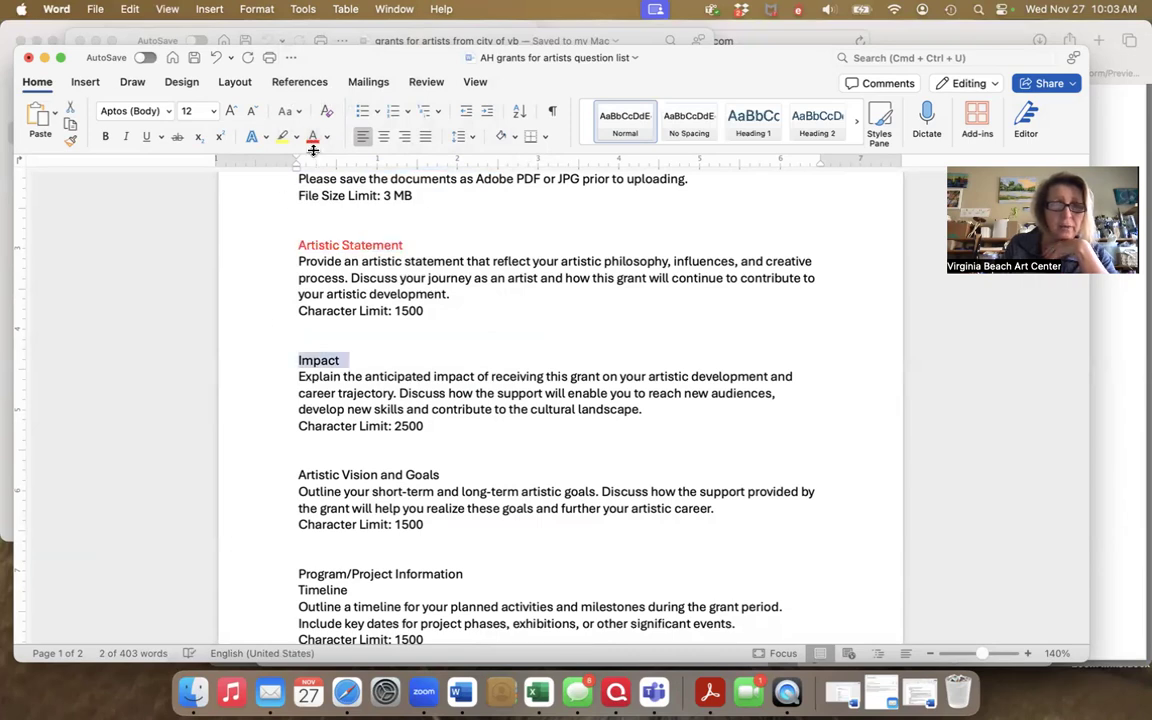
click(280, 477)
click(313, 138)
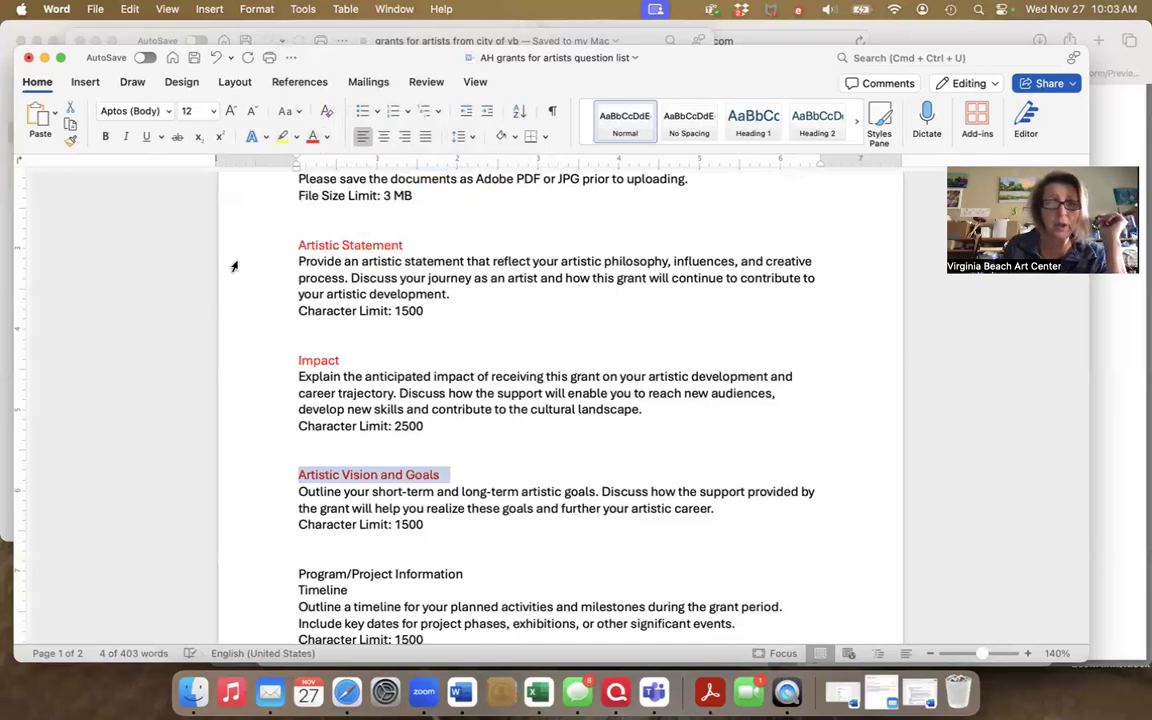
click(265, 249)
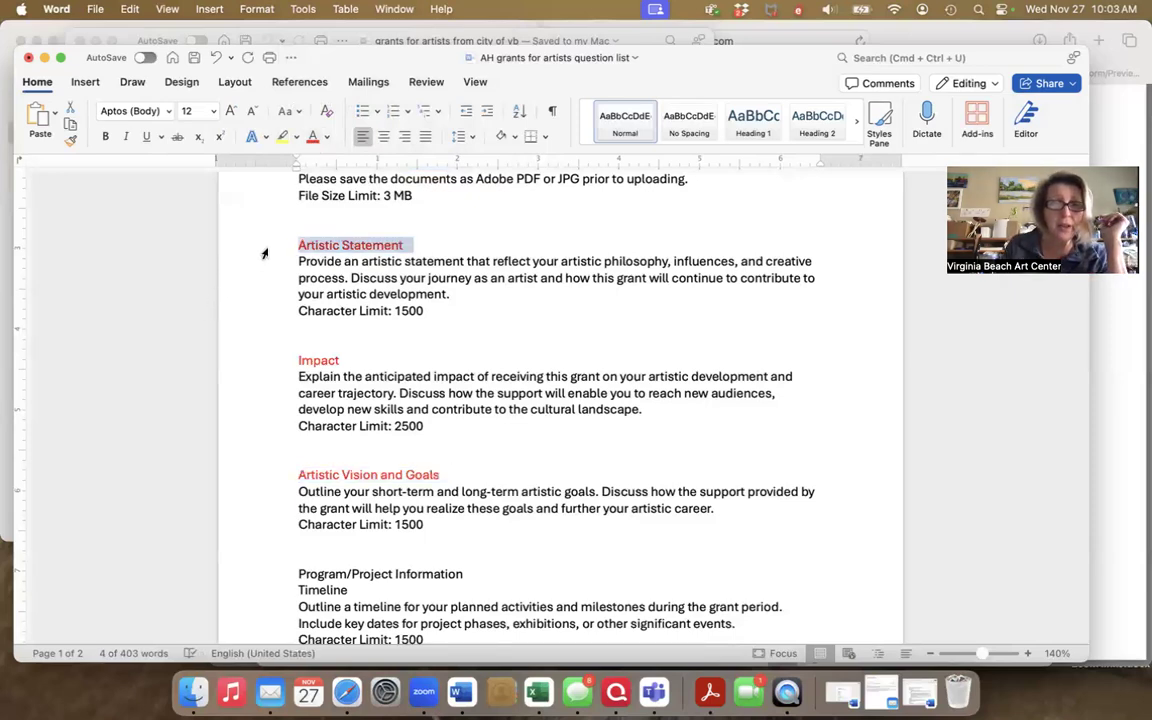
click(326, 137)
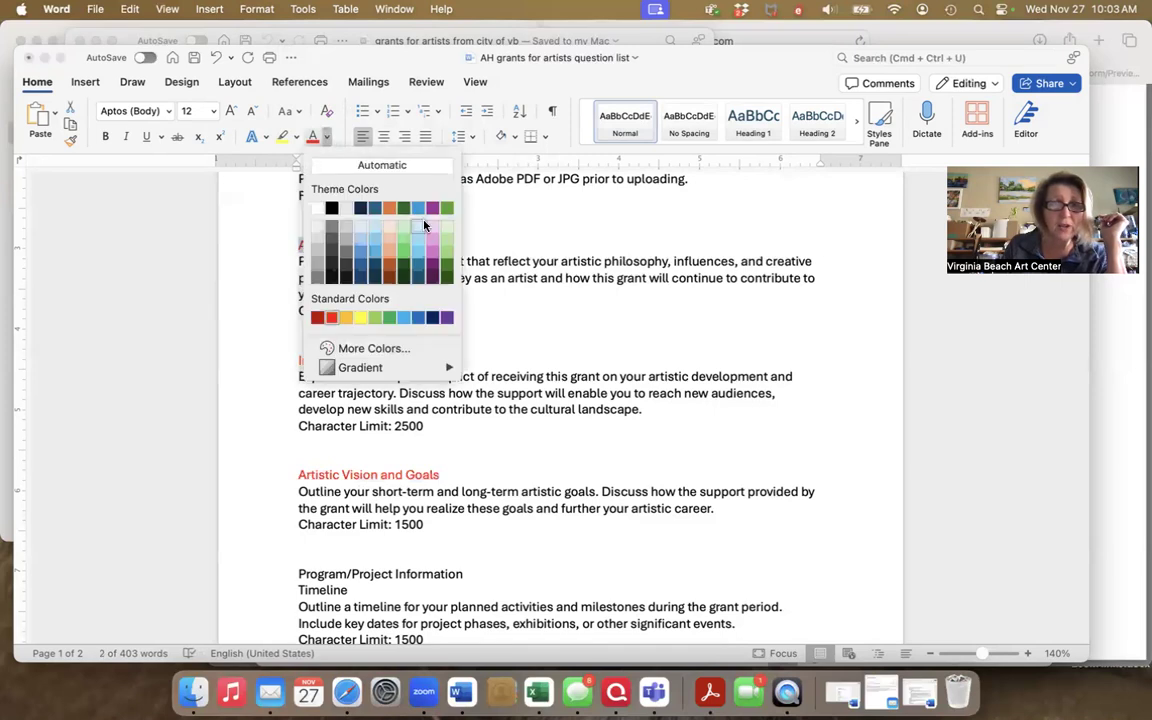
click(446, 208)
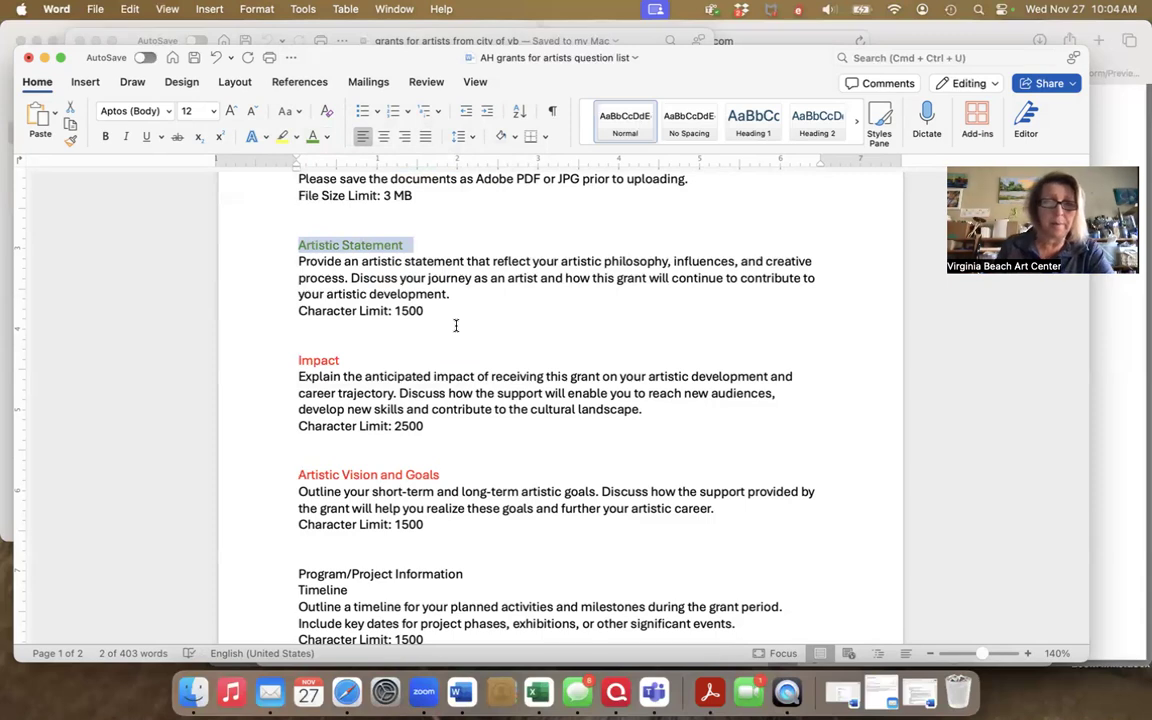
scroll(455, 325, down, 2)
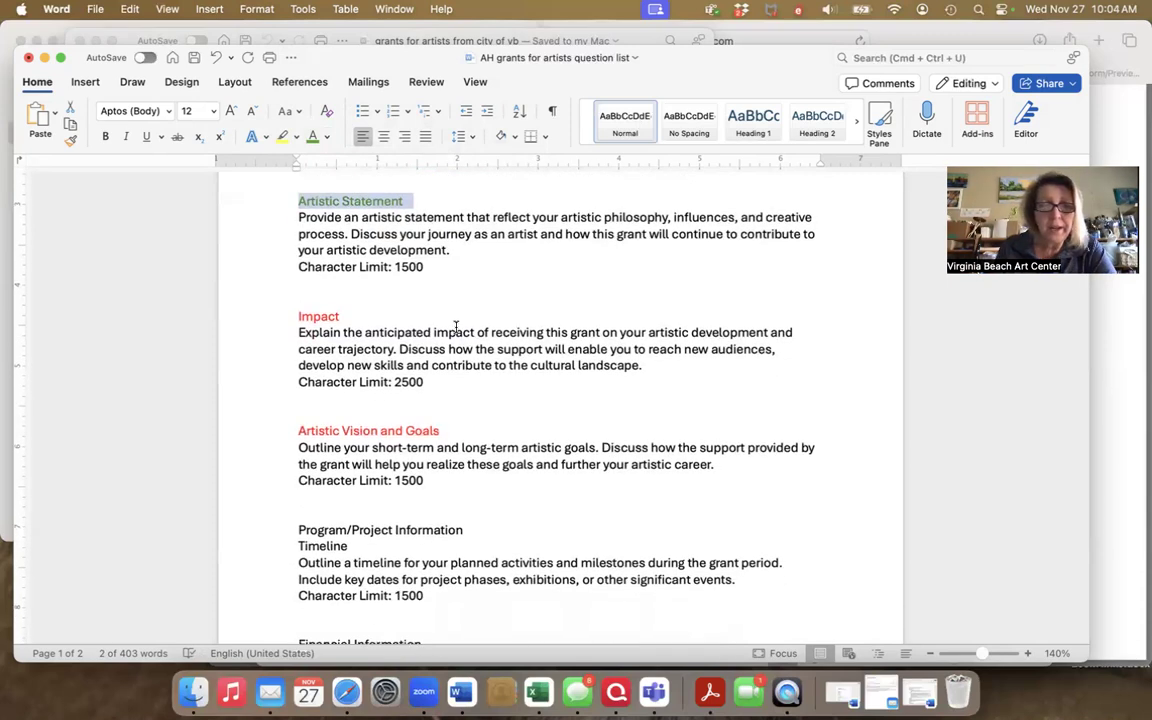
Add 'MY ARTISTIC PHILOSOPHY:' and 'As and artist.....' lines under the Artistic Statement limit
click(412, 288)
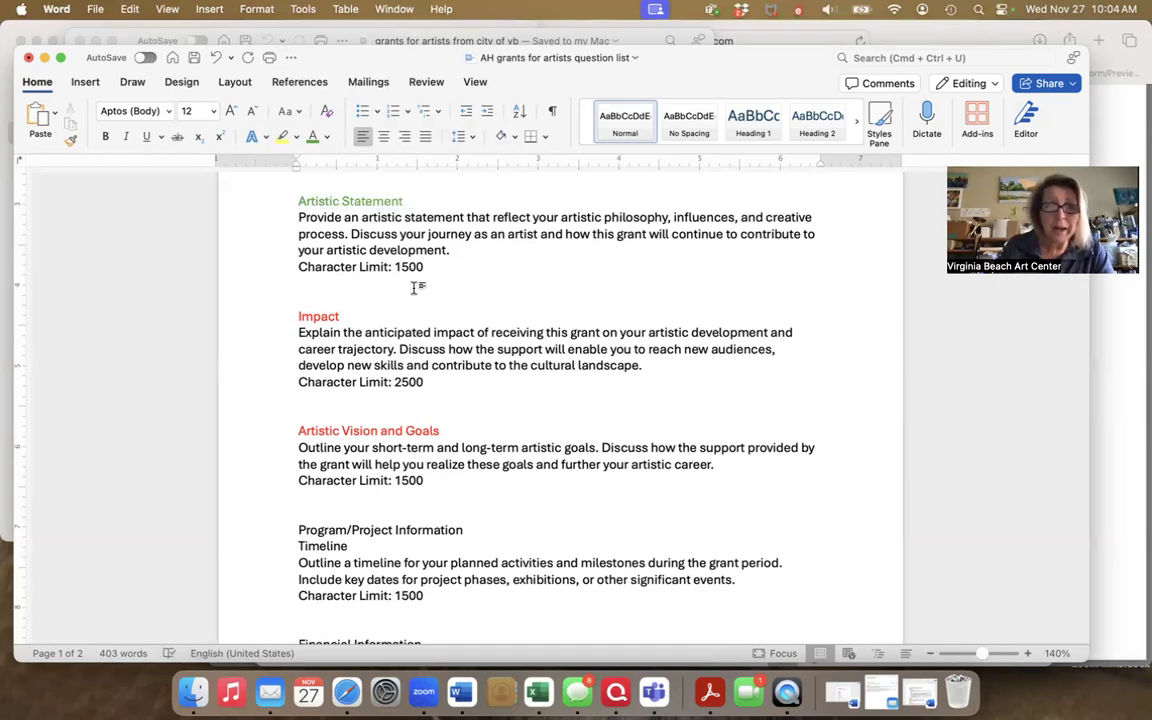
key(Return)
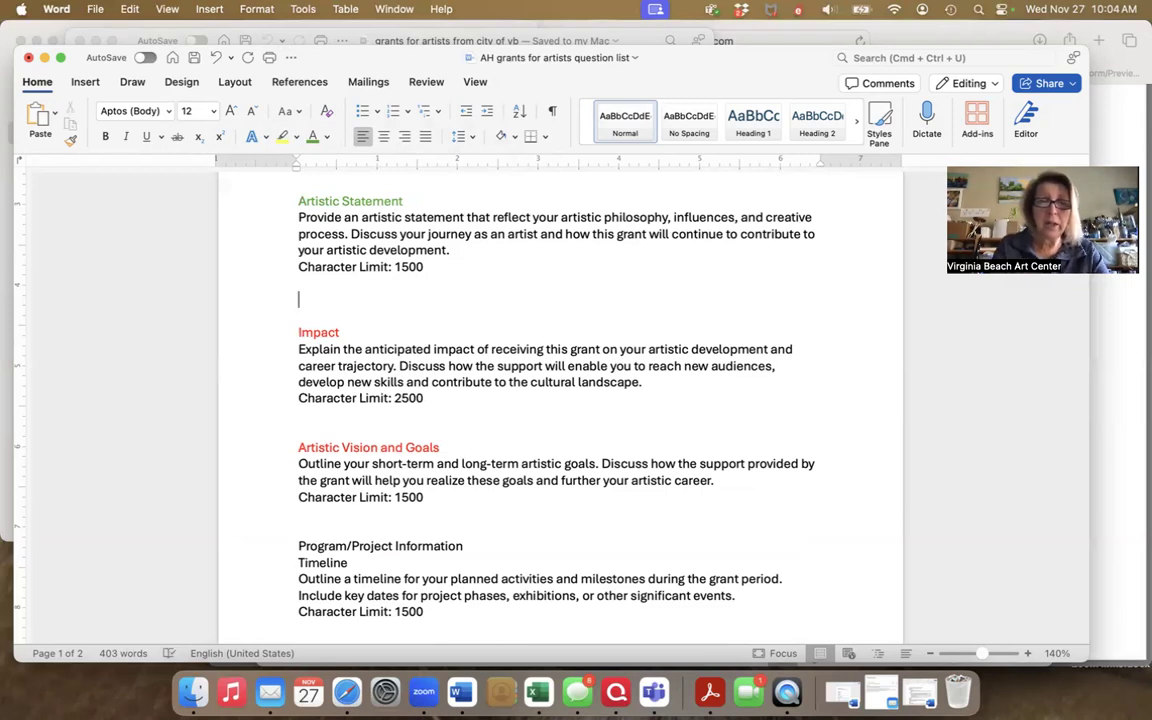
text(M)
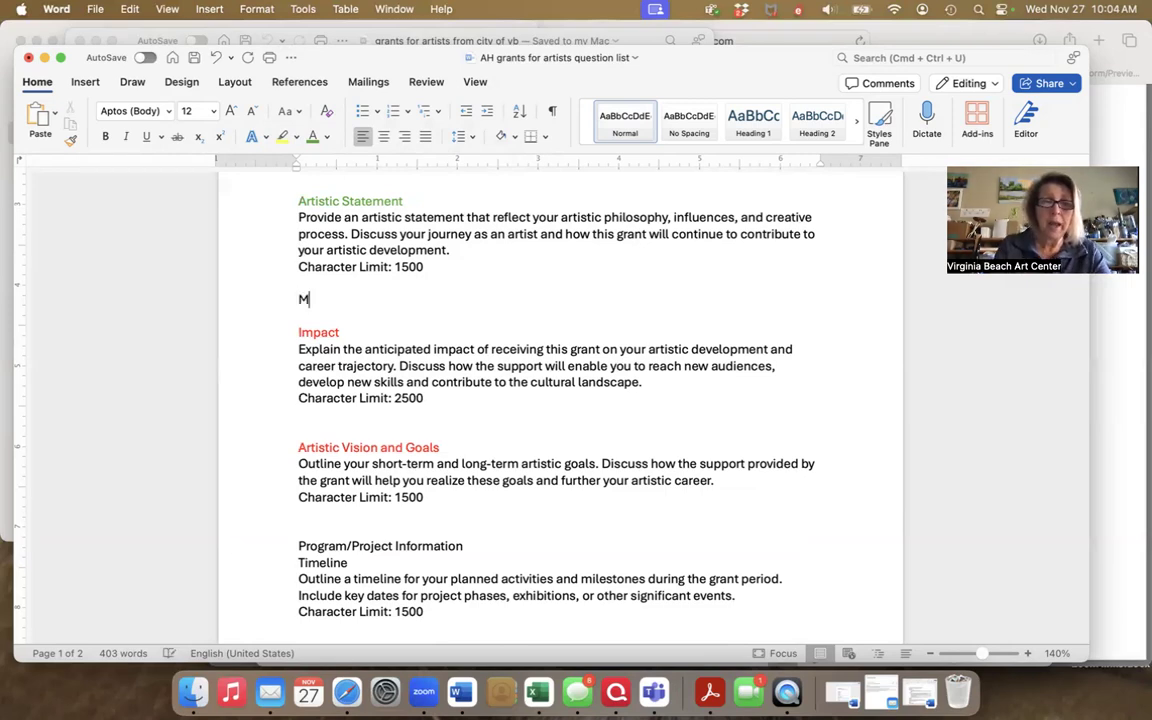
text(Y ARTI)
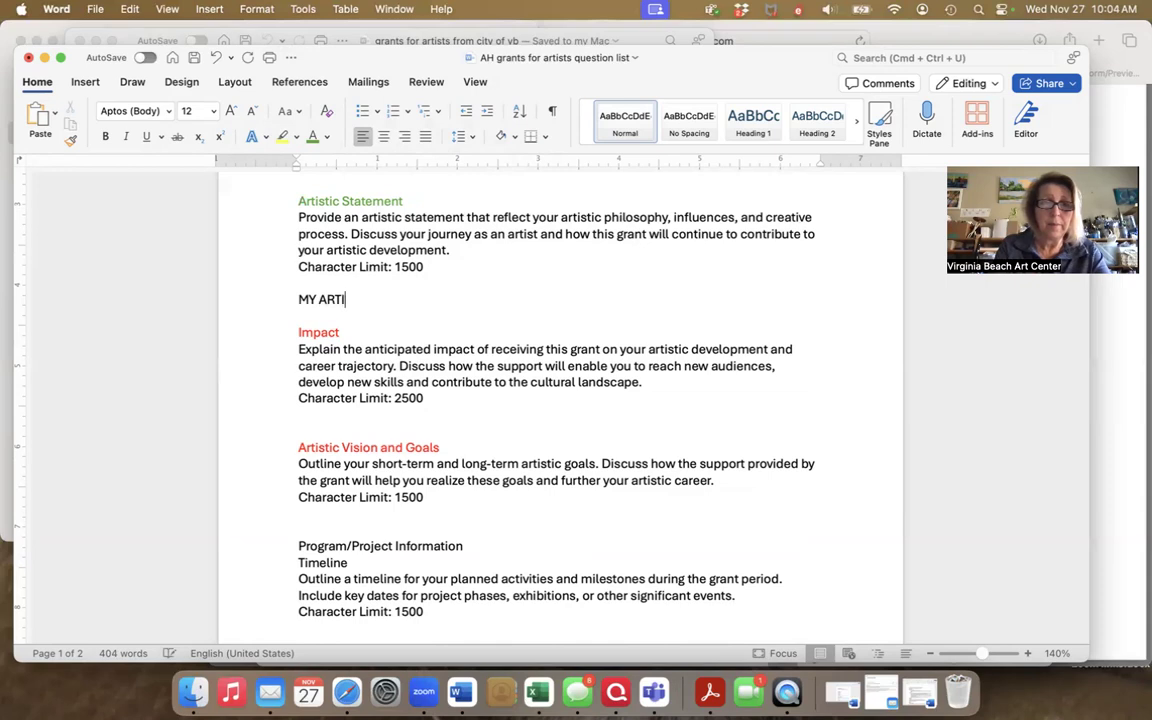
text(STIC PHILO)
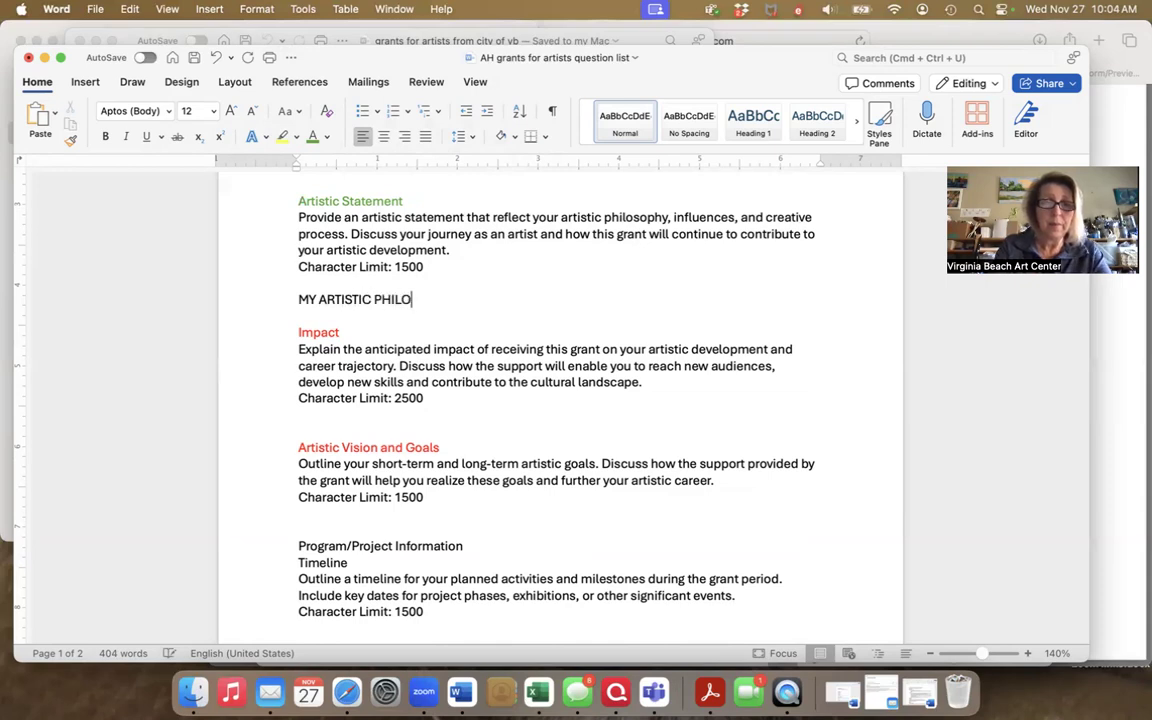
text(SOPHY:)
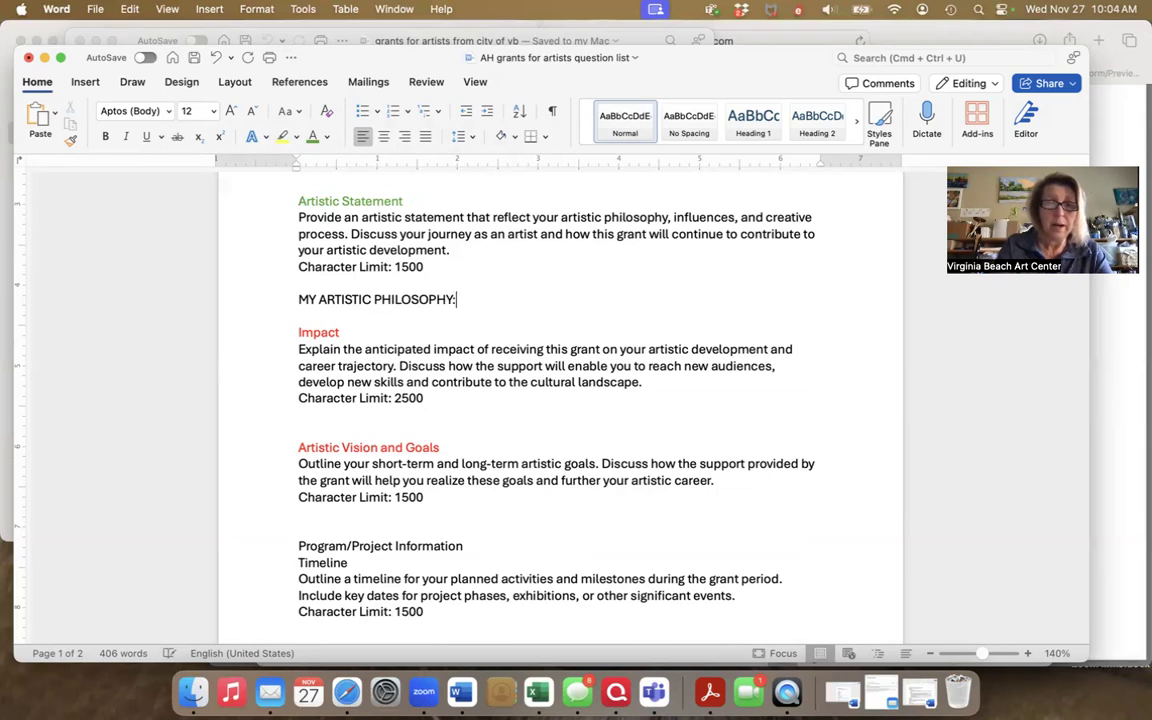
key(Return)
text(As )
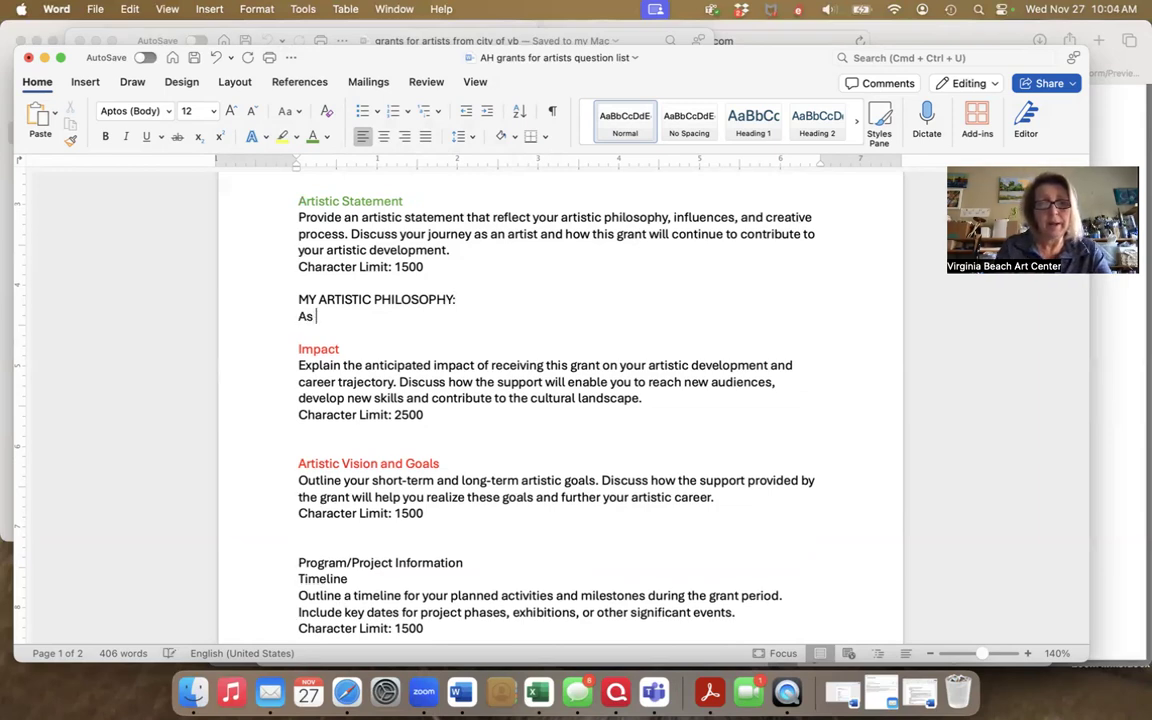
text(and artist.....)
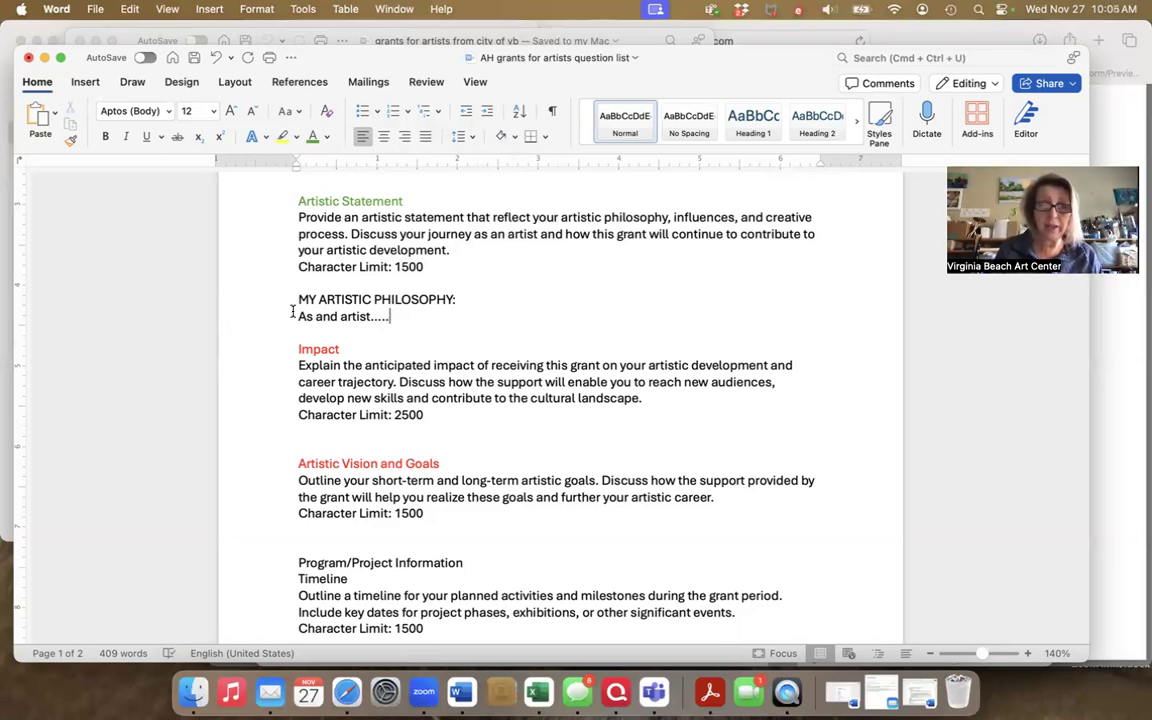
key(Return)
key(Return)
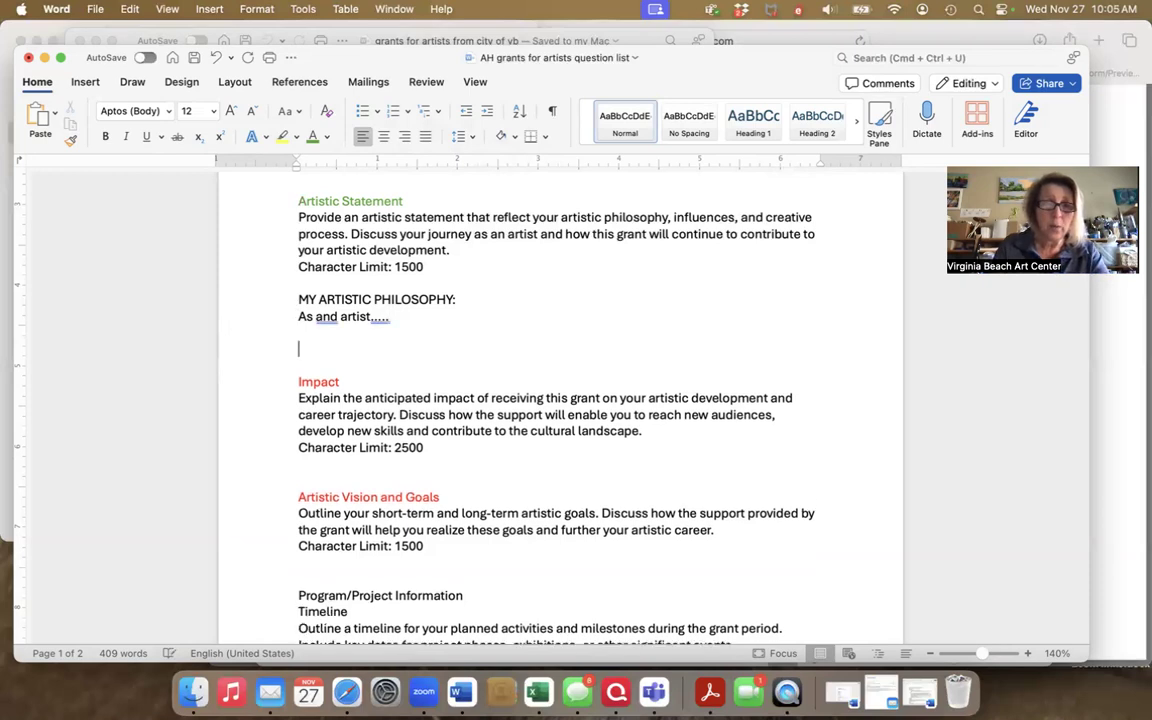
Add the note lines '--- Then I start the sentence.' and '--- Next...'
text(---)
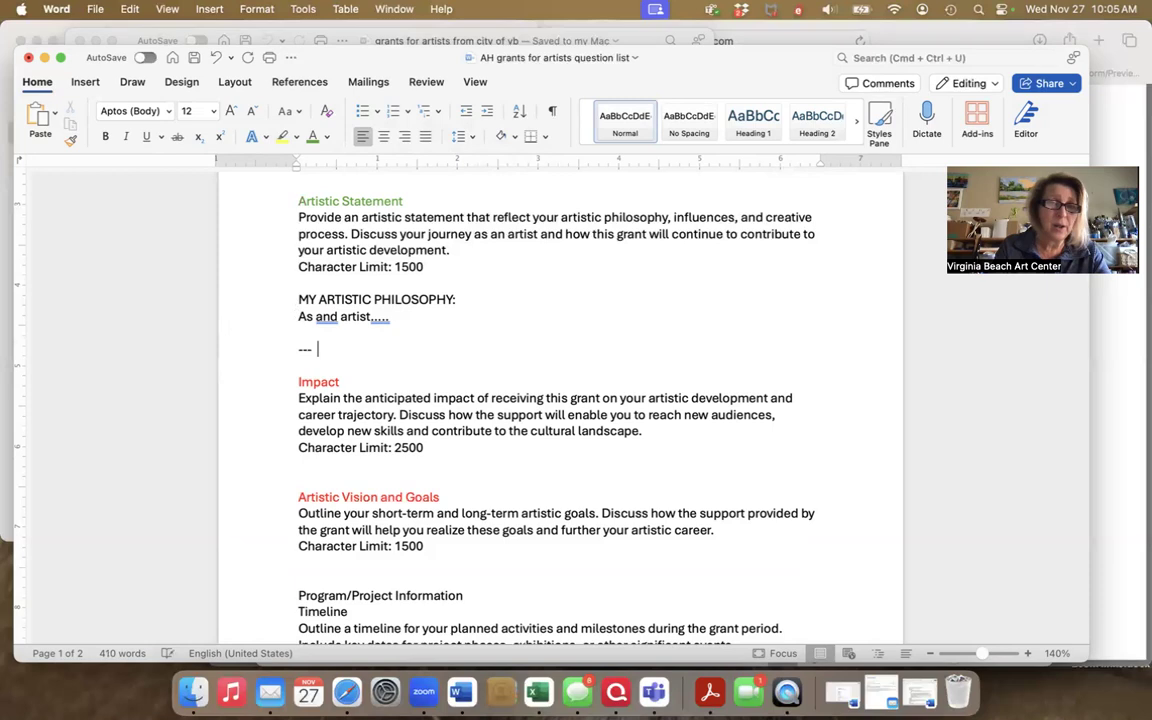
text( Then)
text(I)
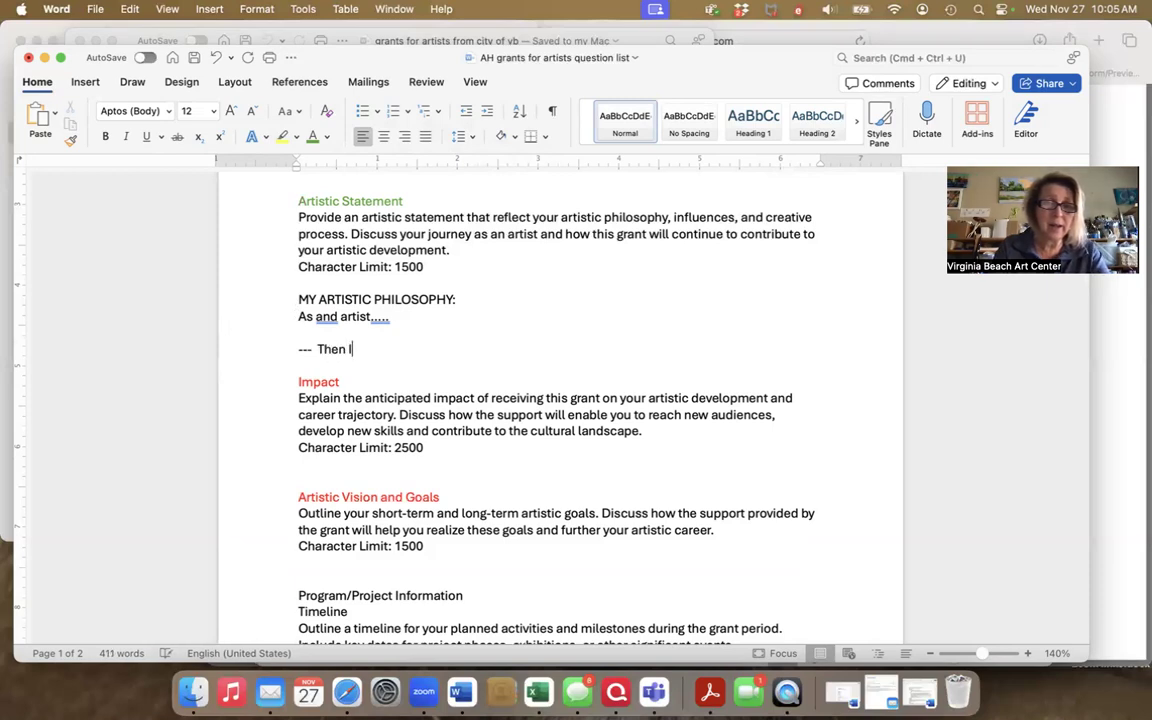
text( start teh sentence.)
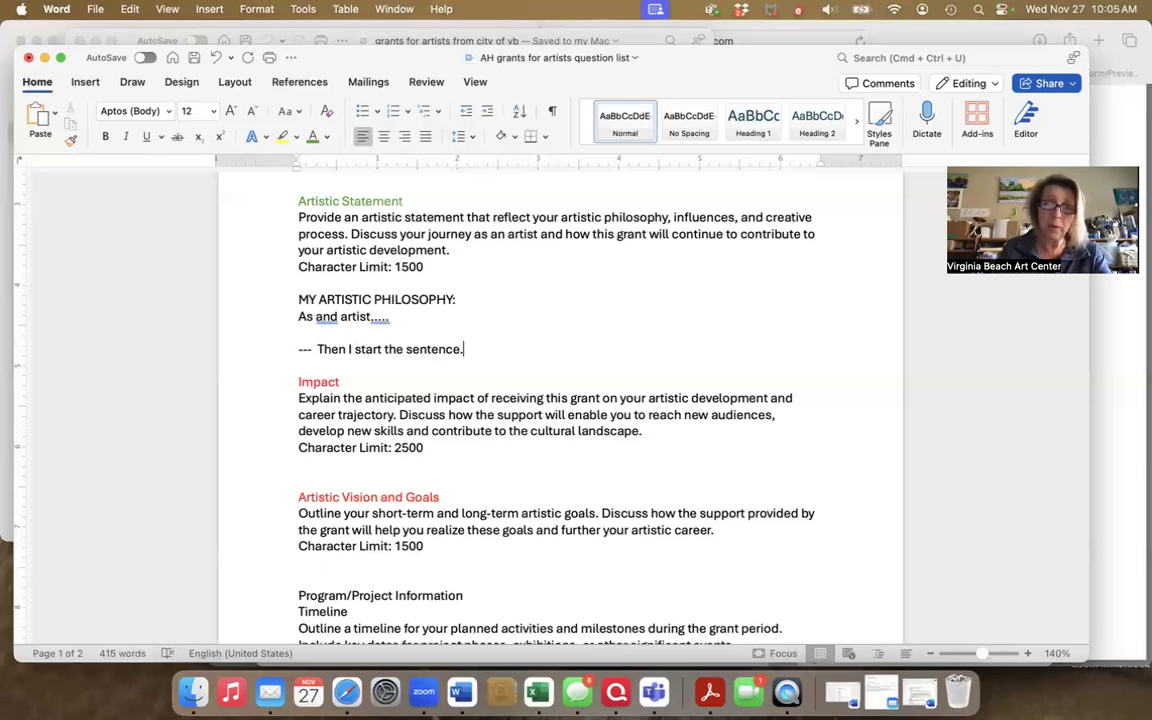
key(Return)
text(----)
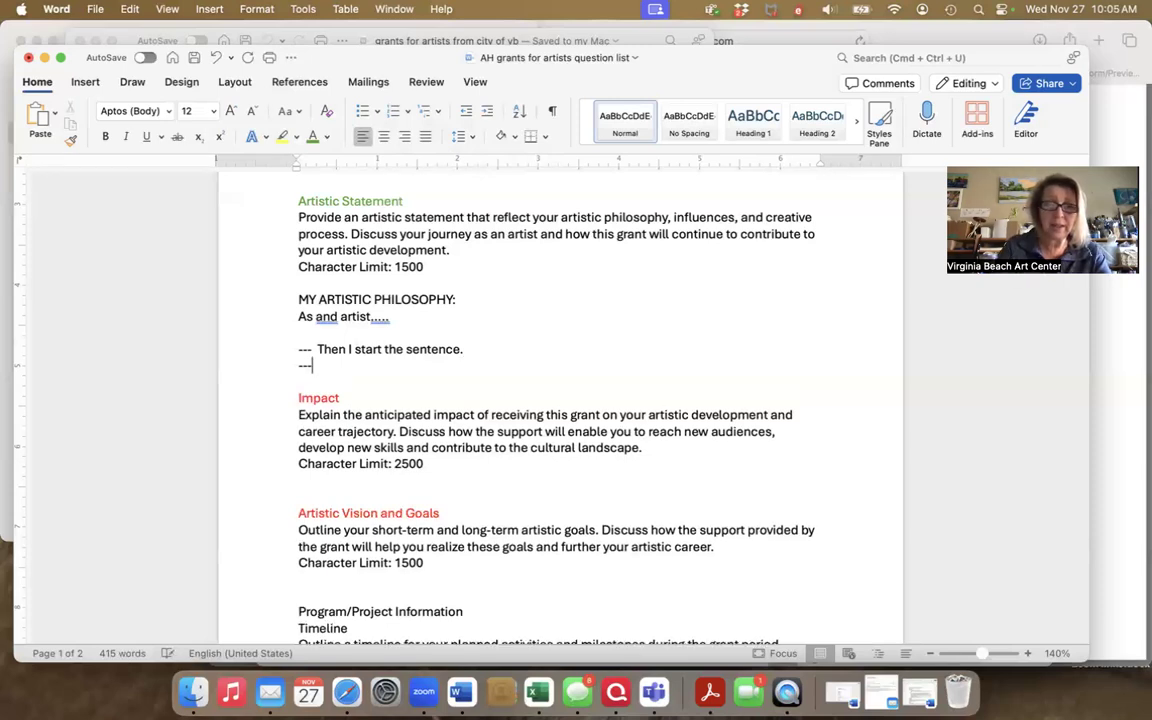
key(BackSpace)
text(Next...)
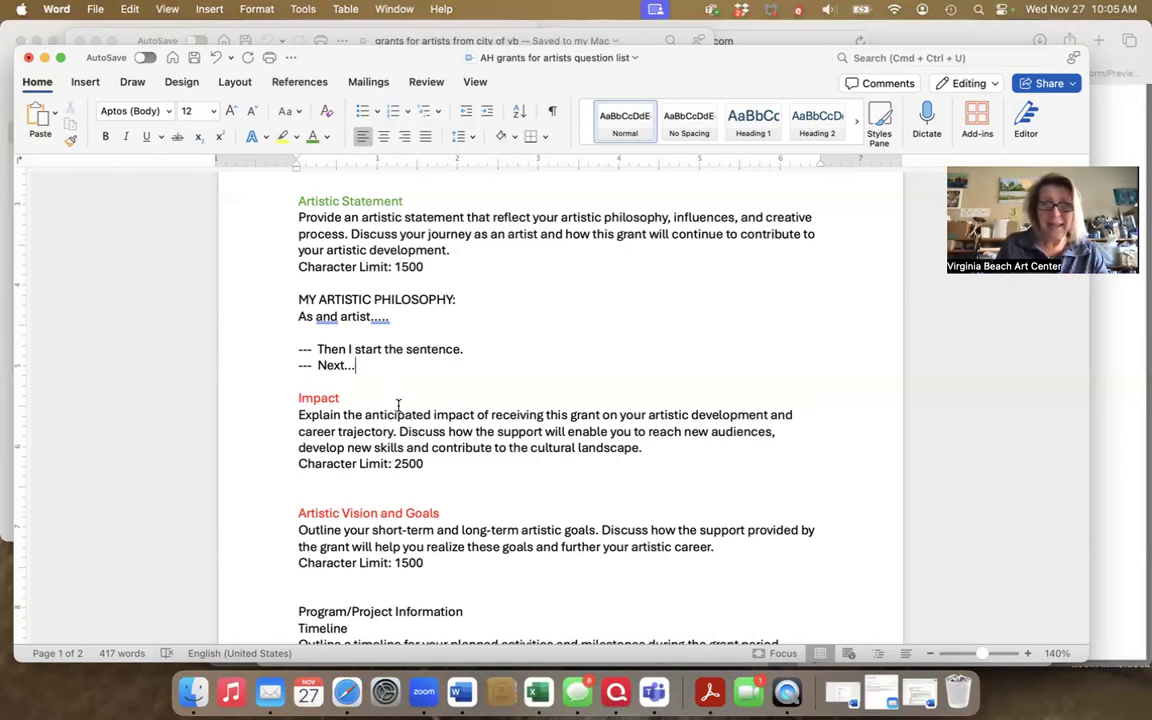
scroll(395, 410, down, 5)
scroll(395, 410, down, 15)
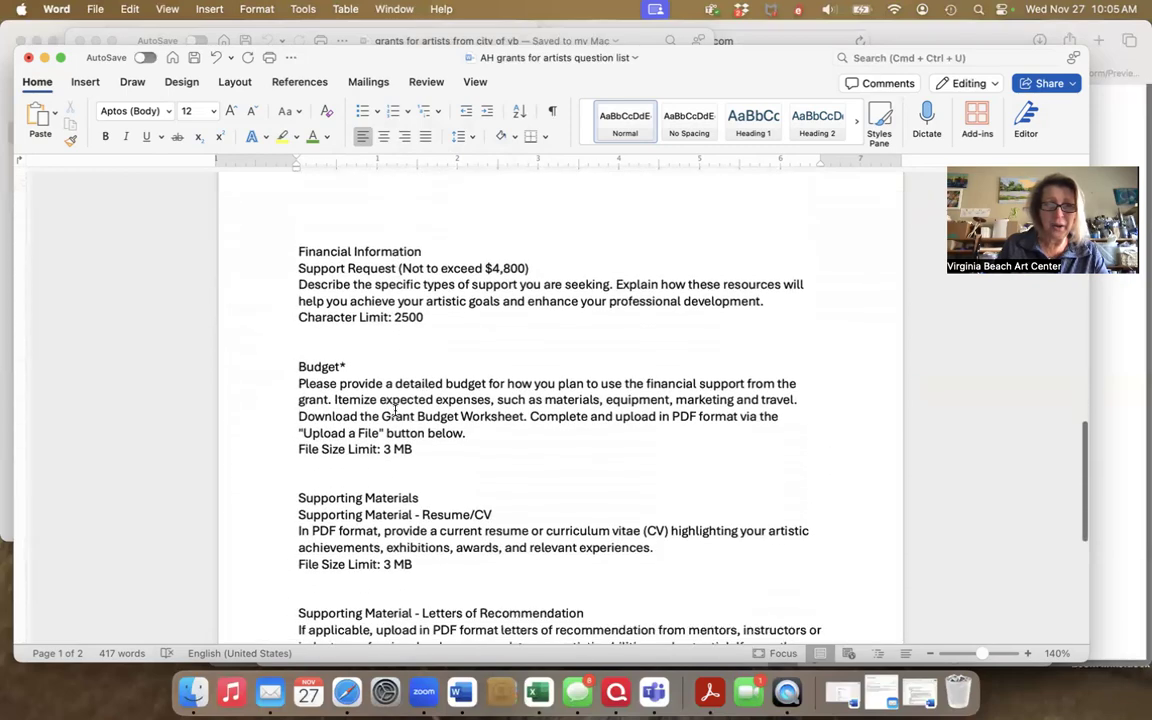
scroll(395, 410, down, 4)
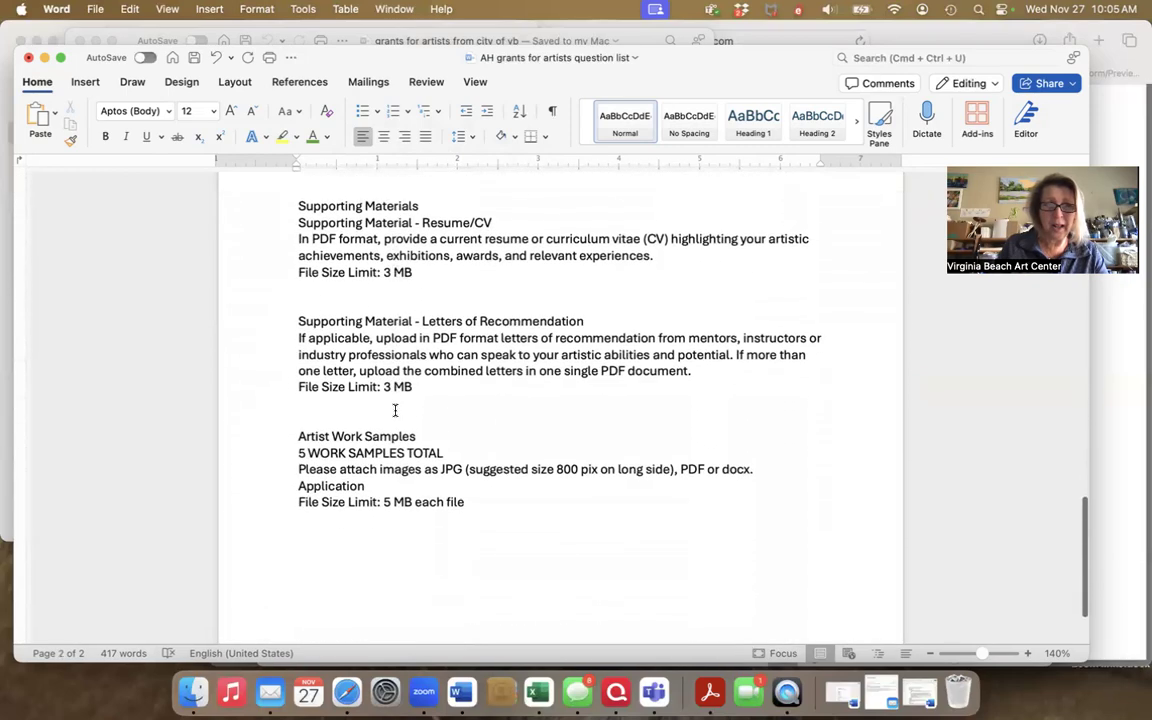
click(392, 421)
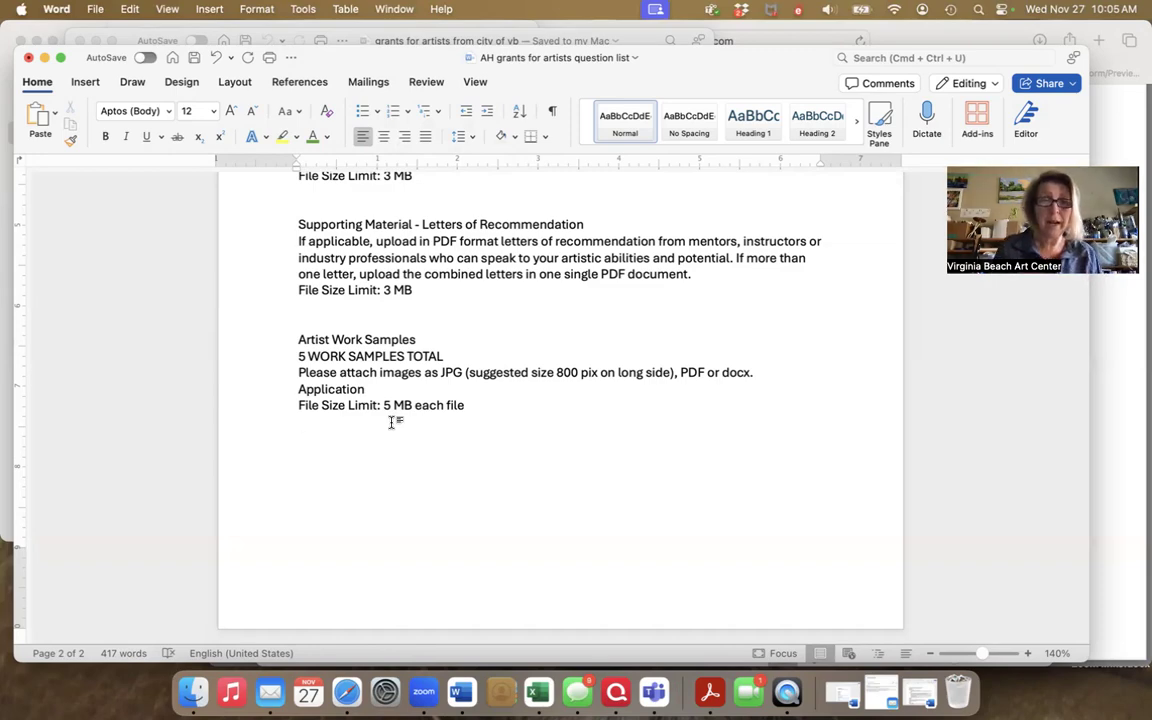
scroll(391, 422, up, 20)
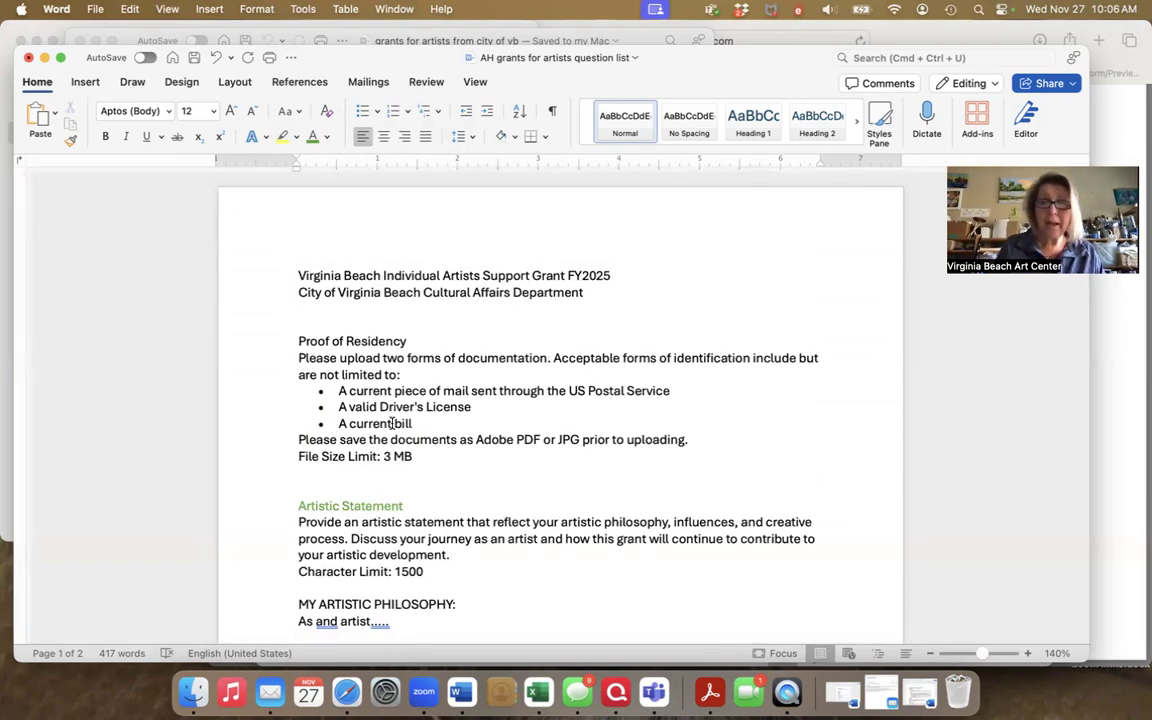
Minimize the question list and bring up Safari's application form at the Social Media field
click(44, 57)
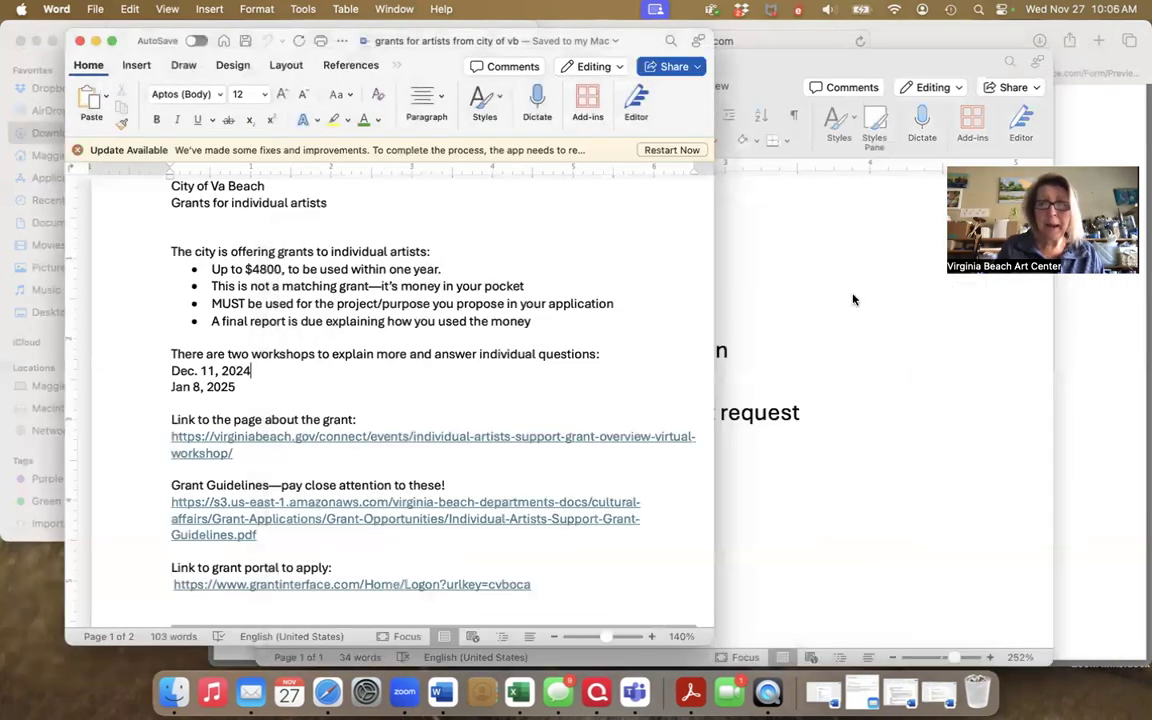
click(1090, 103)
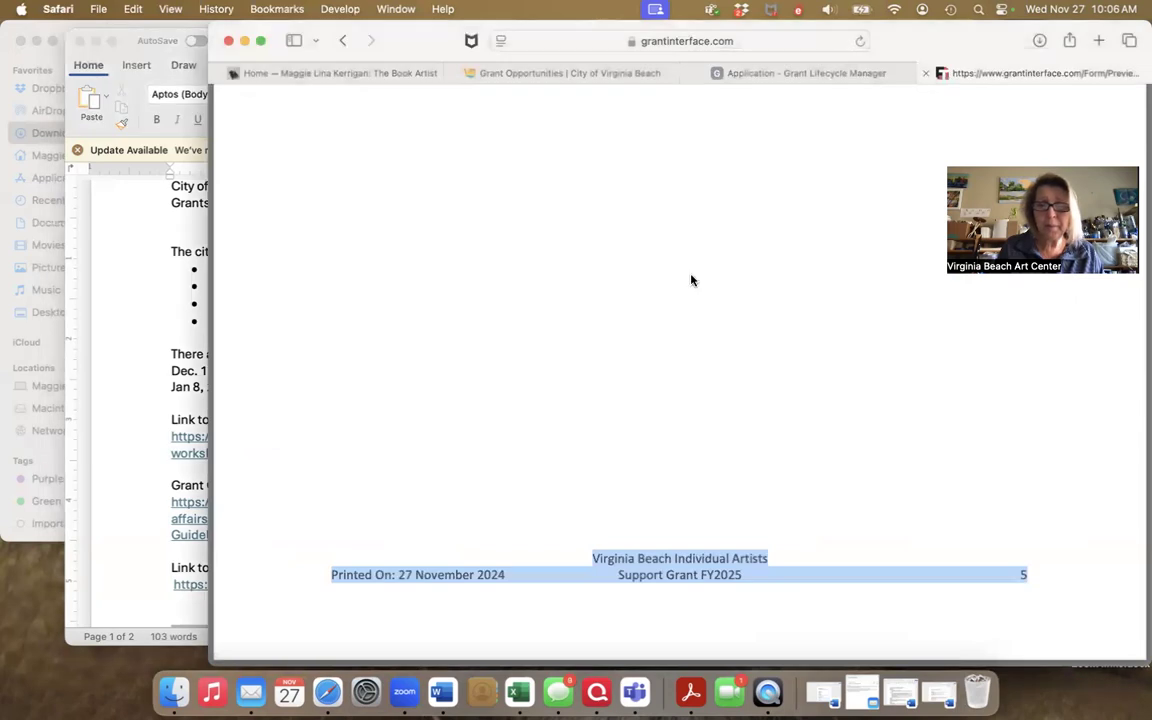
scroll(690, 280, up, 5)
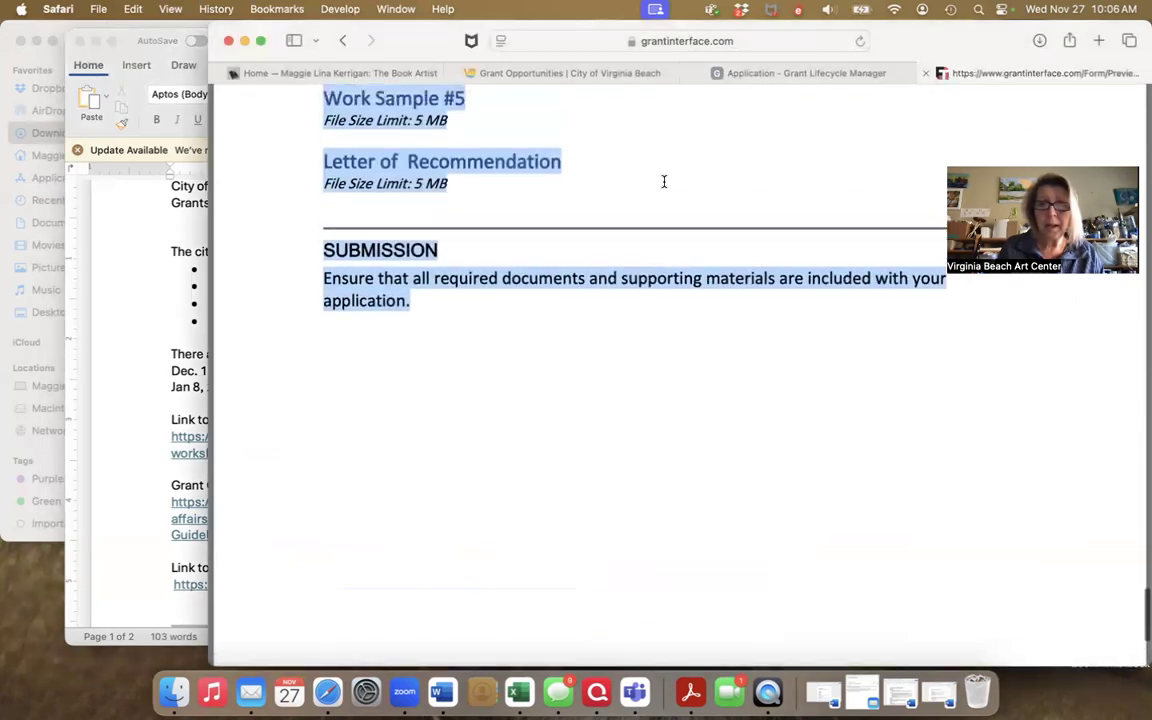
scroll(663, 181, up, 10)
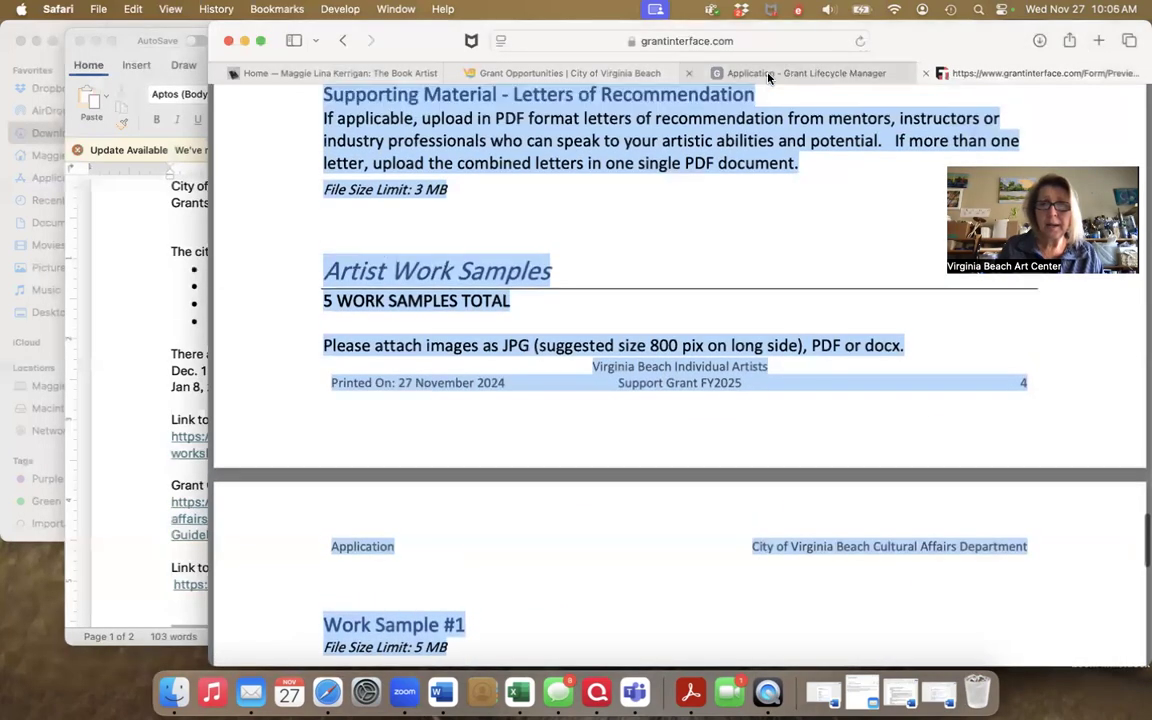
click(768, 76)
scroll(595, 360, down, 5)
scroll(595, 360, down, 20)
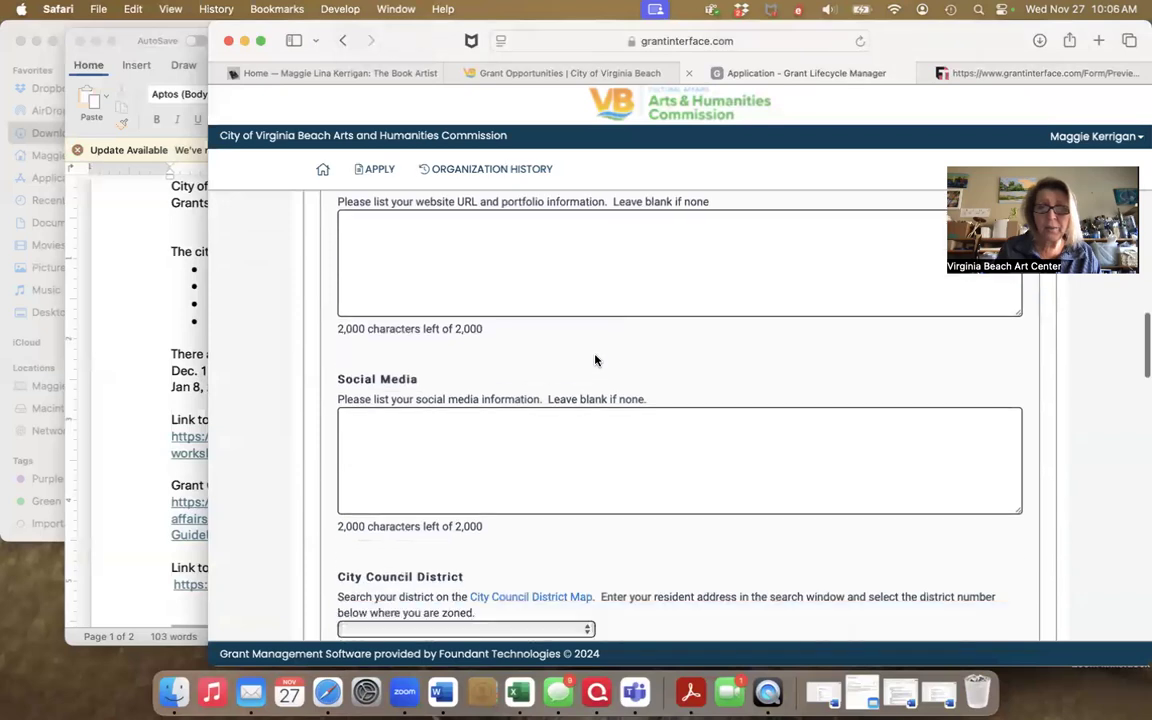
scroll(595, 360, down, 2)
scroll(500, 395, down, 5)
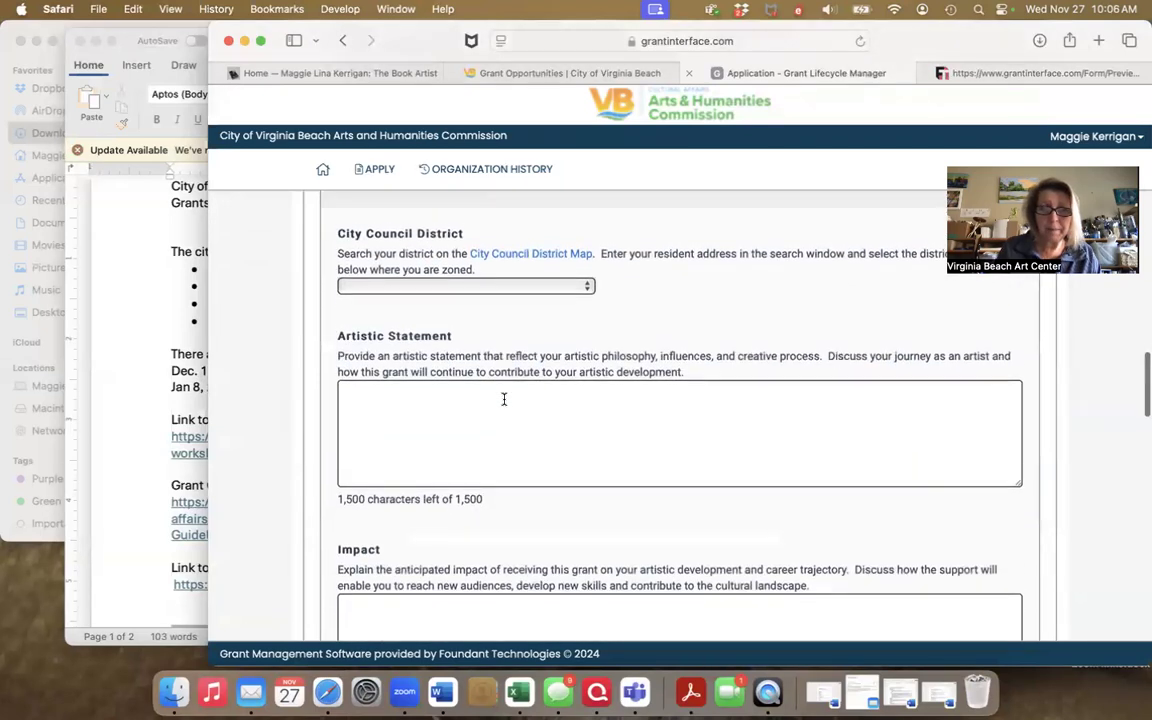
scroll(500, 390, down, 1)
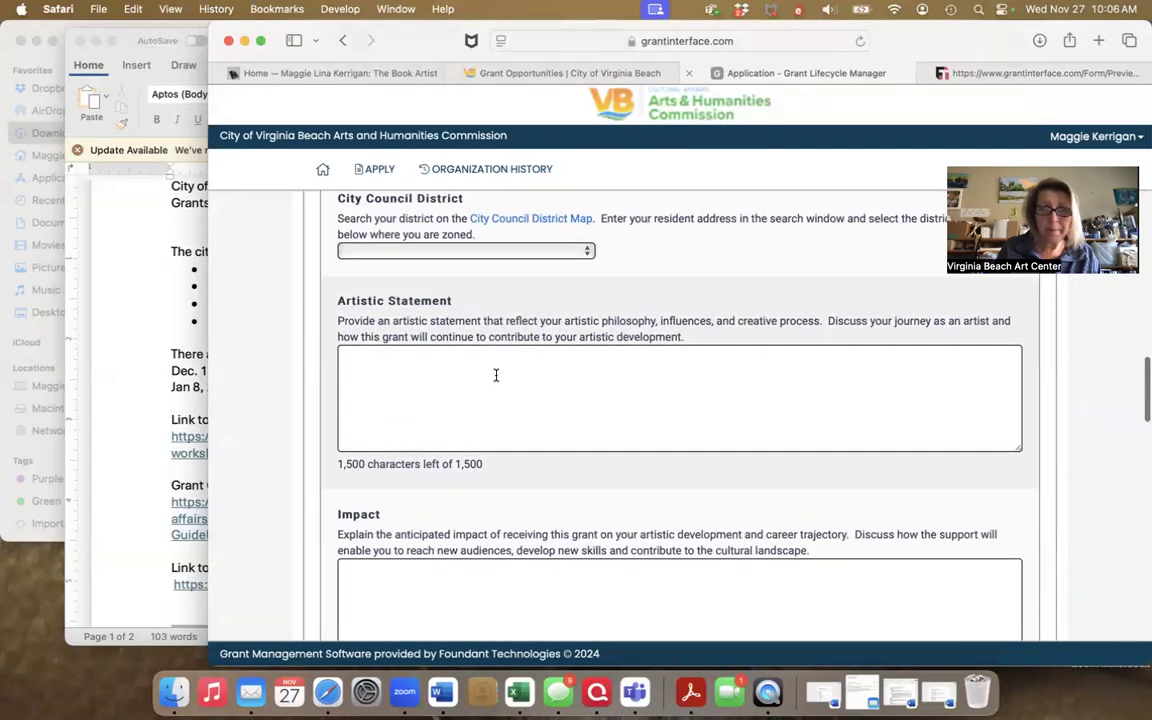
scroll(495, 375, up, 6)
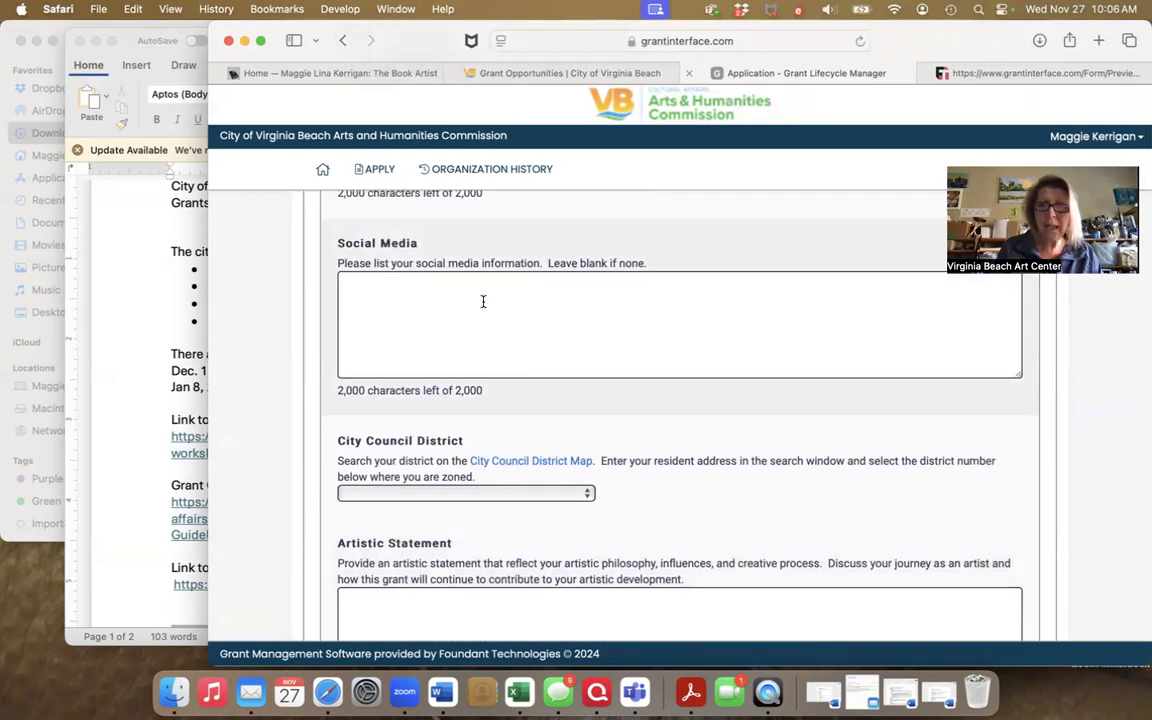
scroll(483, 301, up, 4)
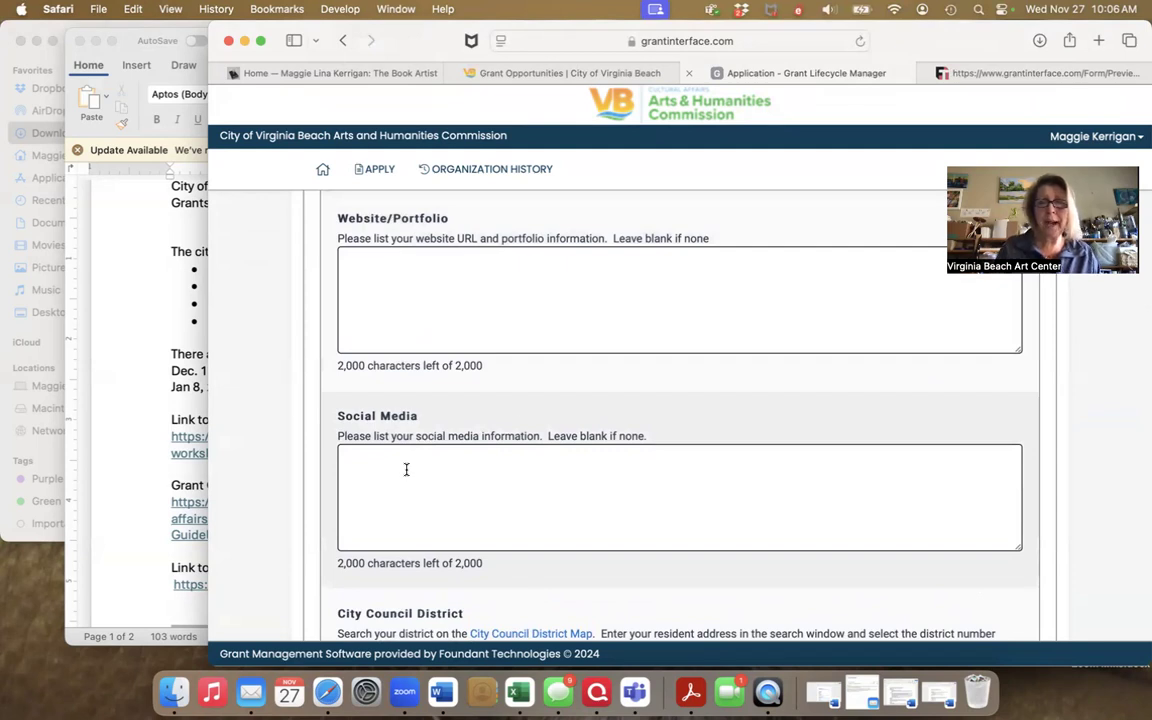
Open the artist's Instagram profile in a new tab, copy its URL, and return to Social Media
click(1098, 40)
text(insta)
key(Return)
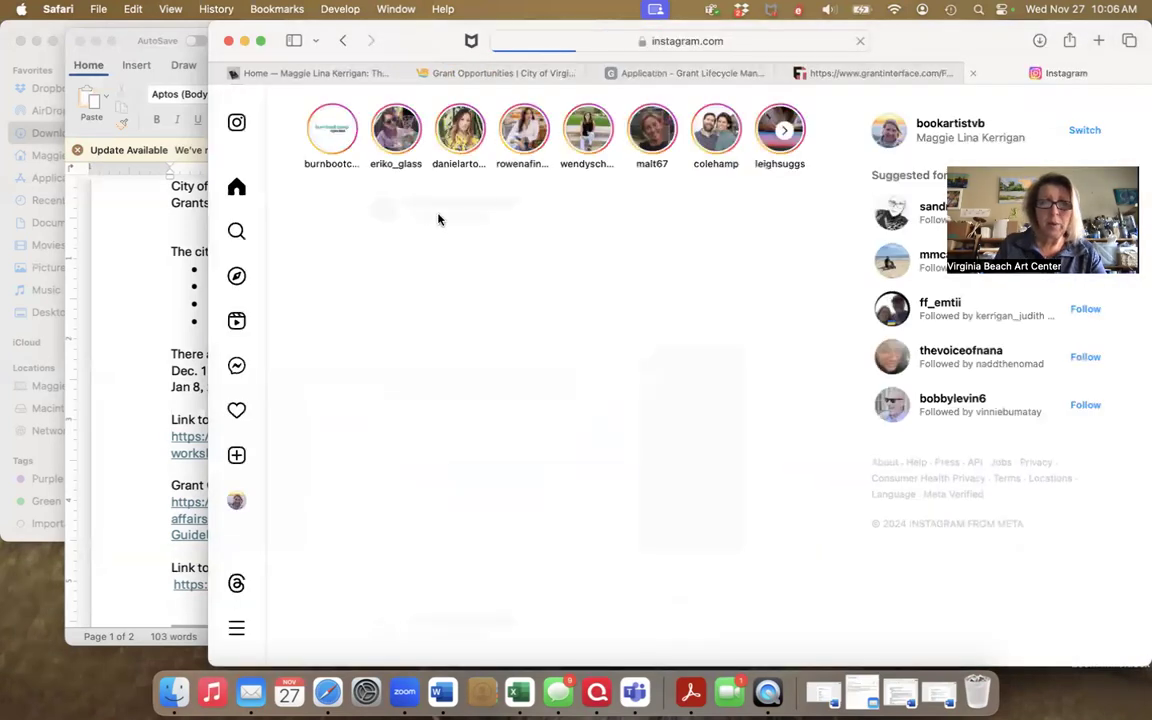
click(932, 124)
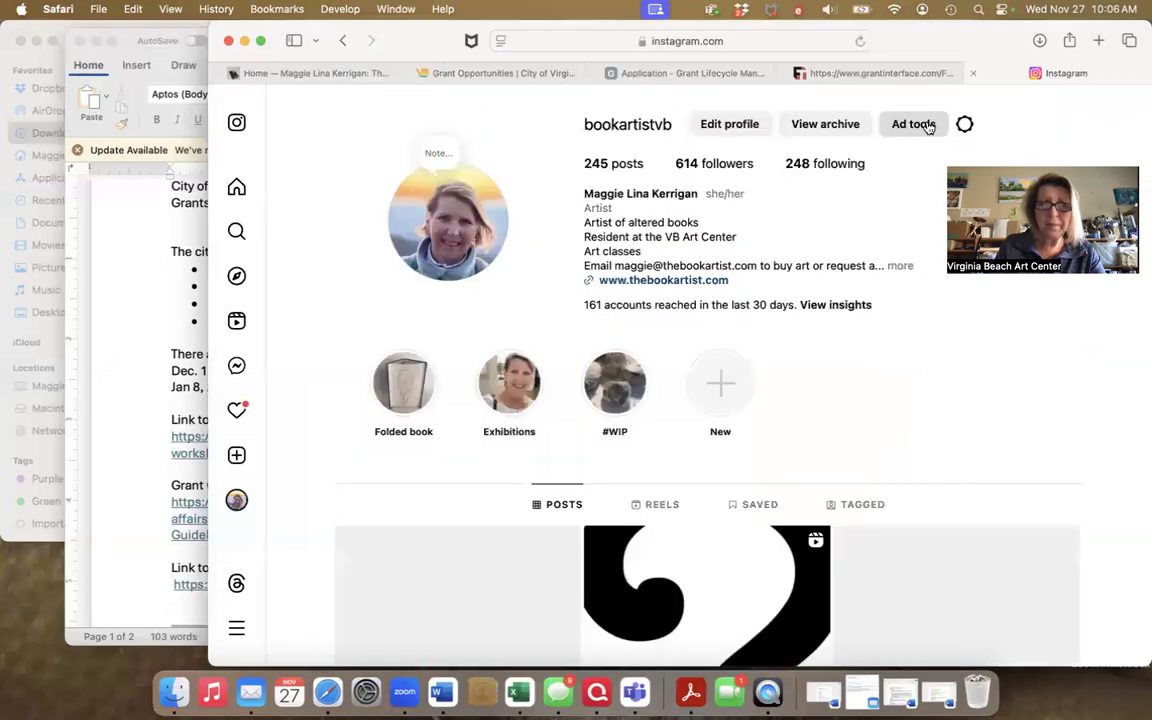
click(668, 41)
key(super+c)
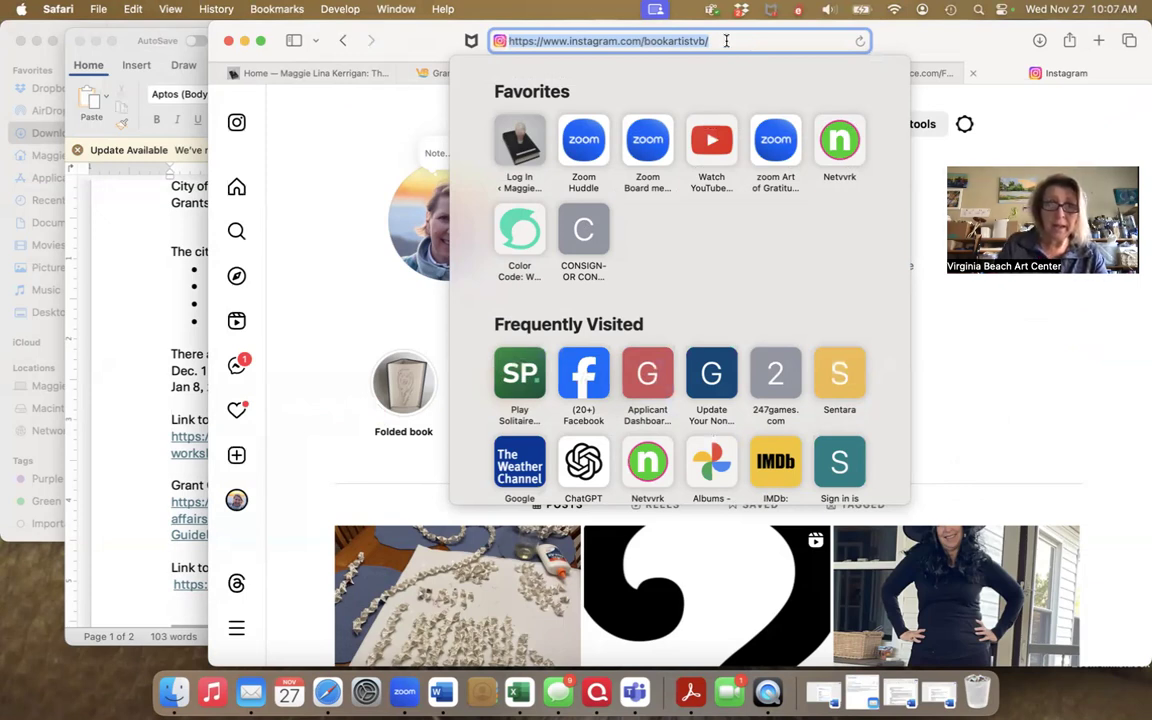
click(315, 125)
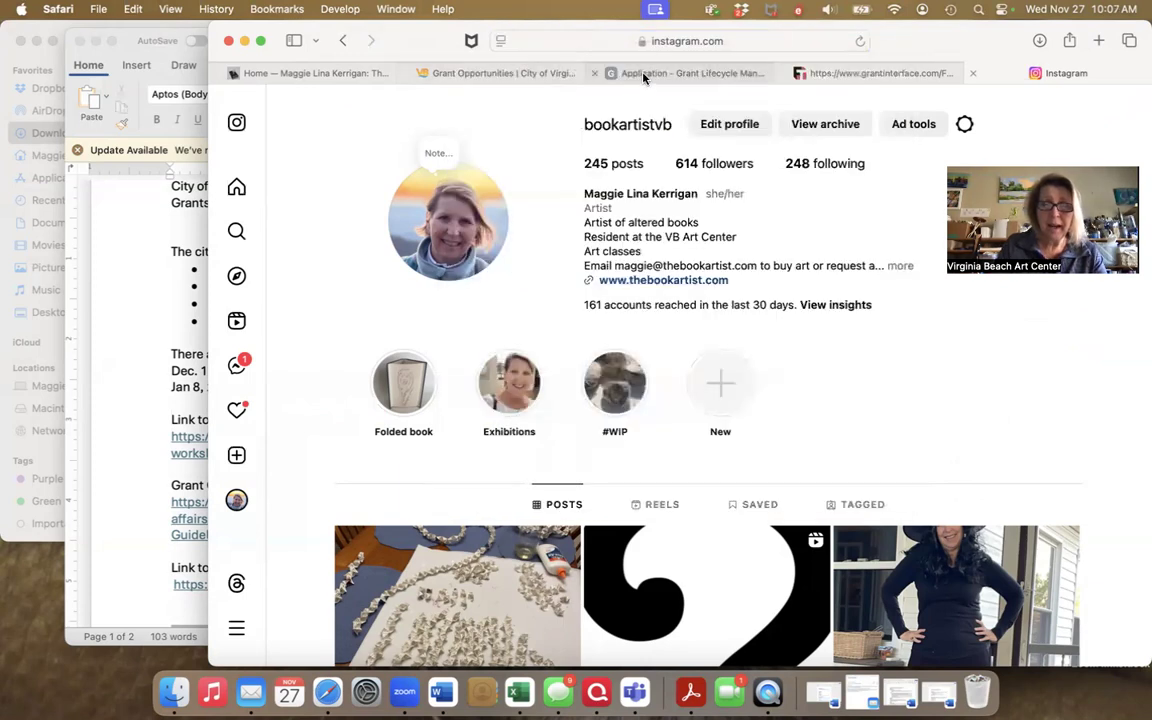
click(643, 73)
click(398, 456)
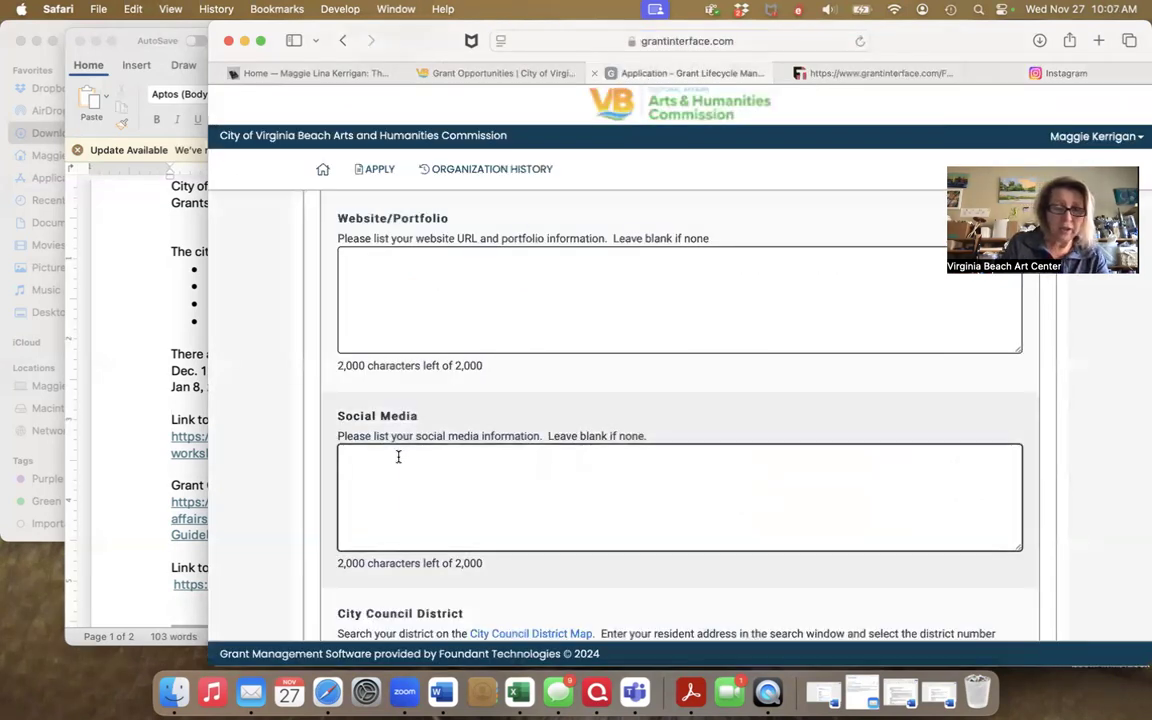
Paste the artist's Instagram profile URL into Social Media, leaving 1,959 of 2,000 characters
key(super+v)
key(Return)
key(Return)
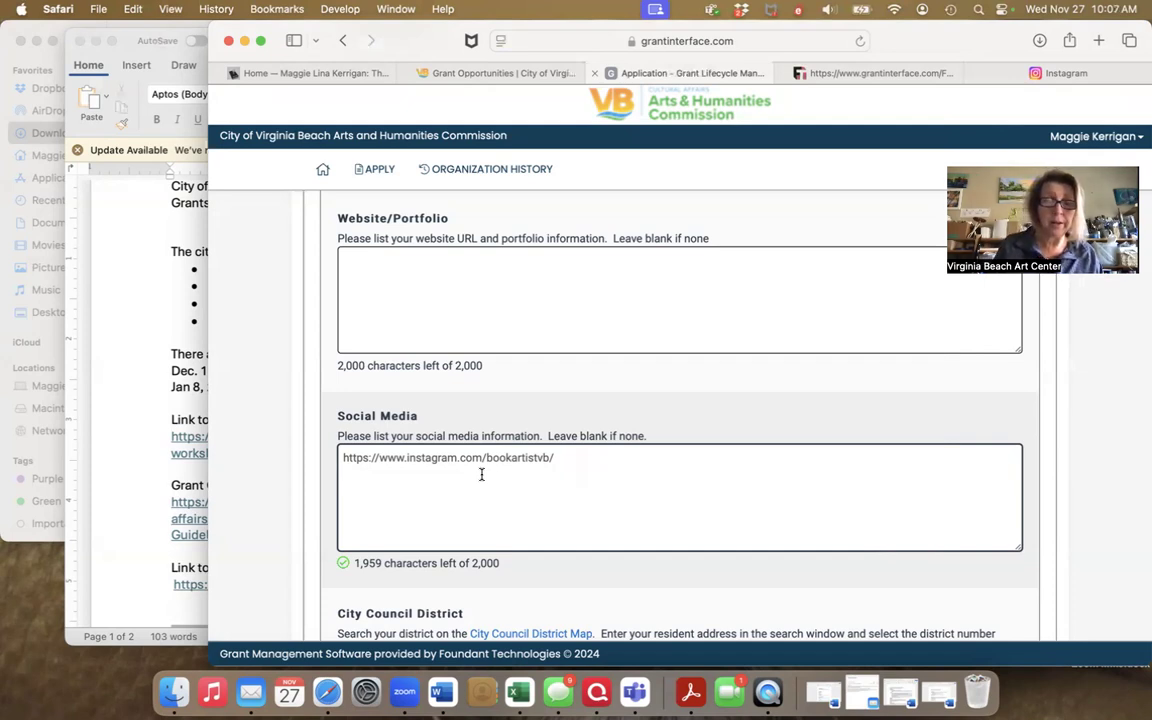
scroll(485, 490, down, 3)
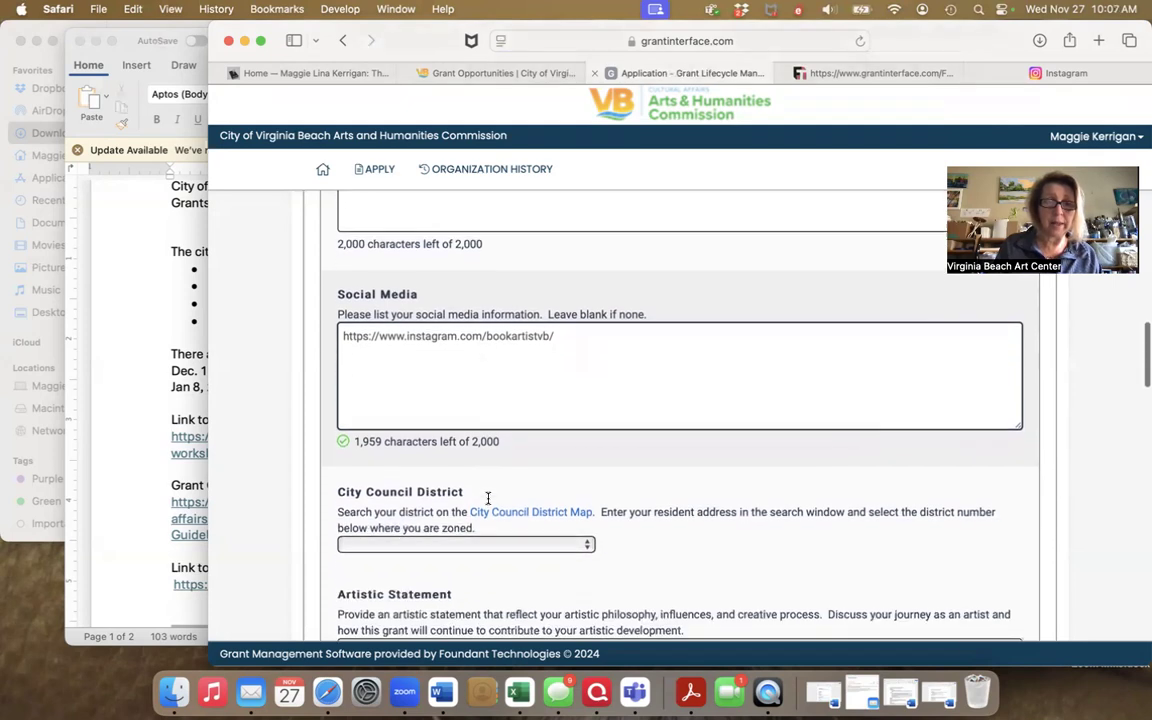
scroll(489, 503, down, 2)
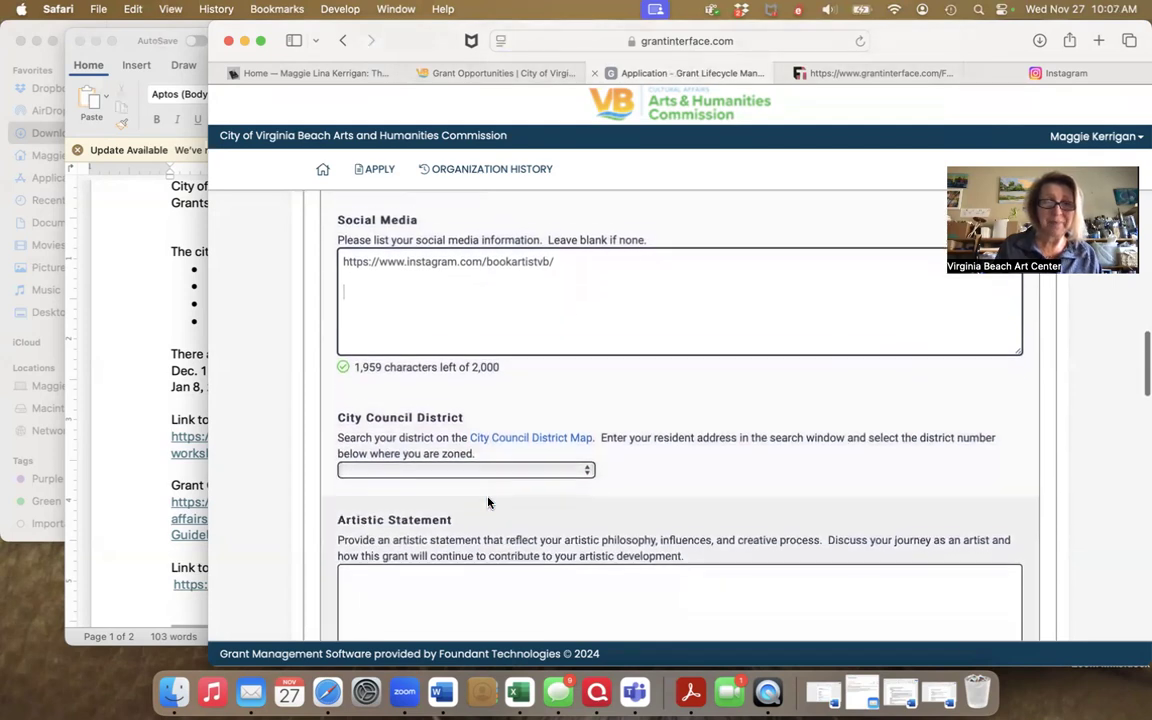
scroll(489, 503, up, 10)
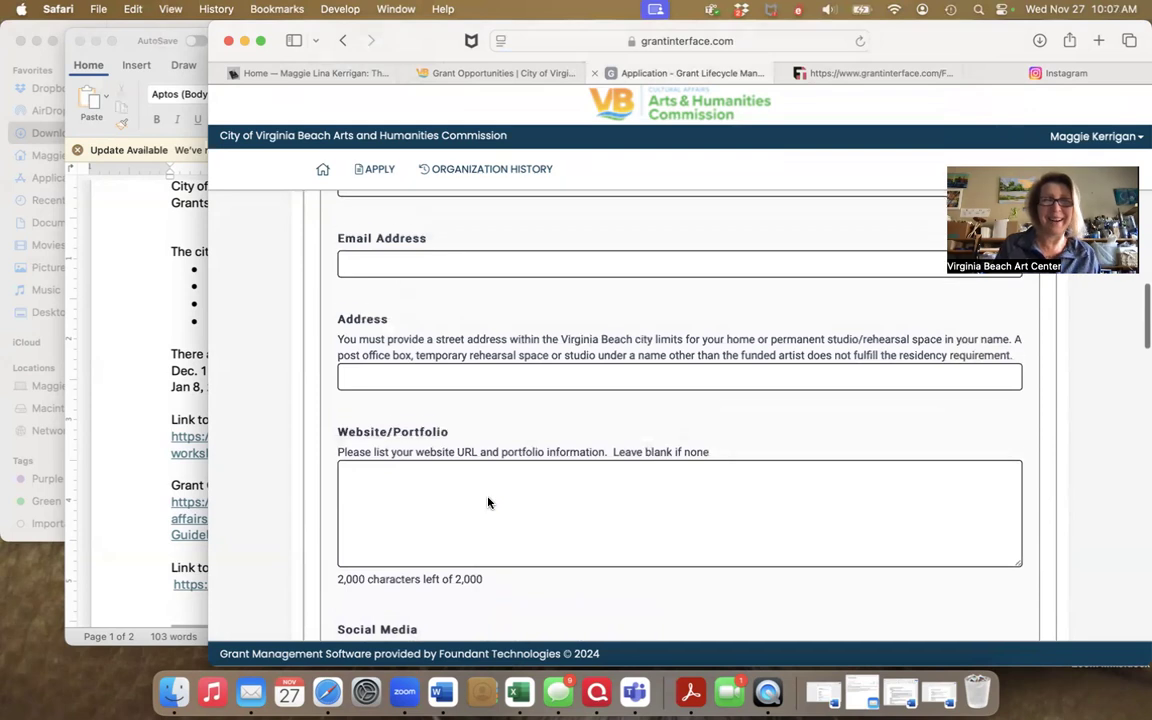
scroll(489, 503, up, 8)
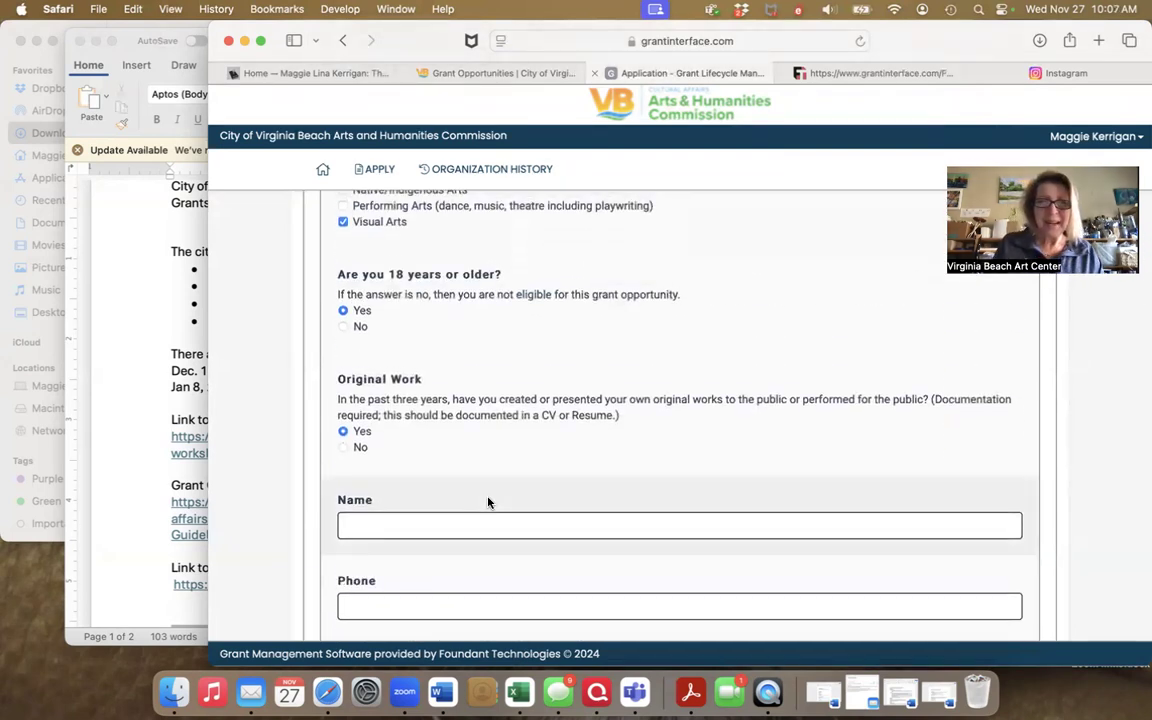
scroll(489, 503, up, 6)
scroll(489, 503, down, 20)
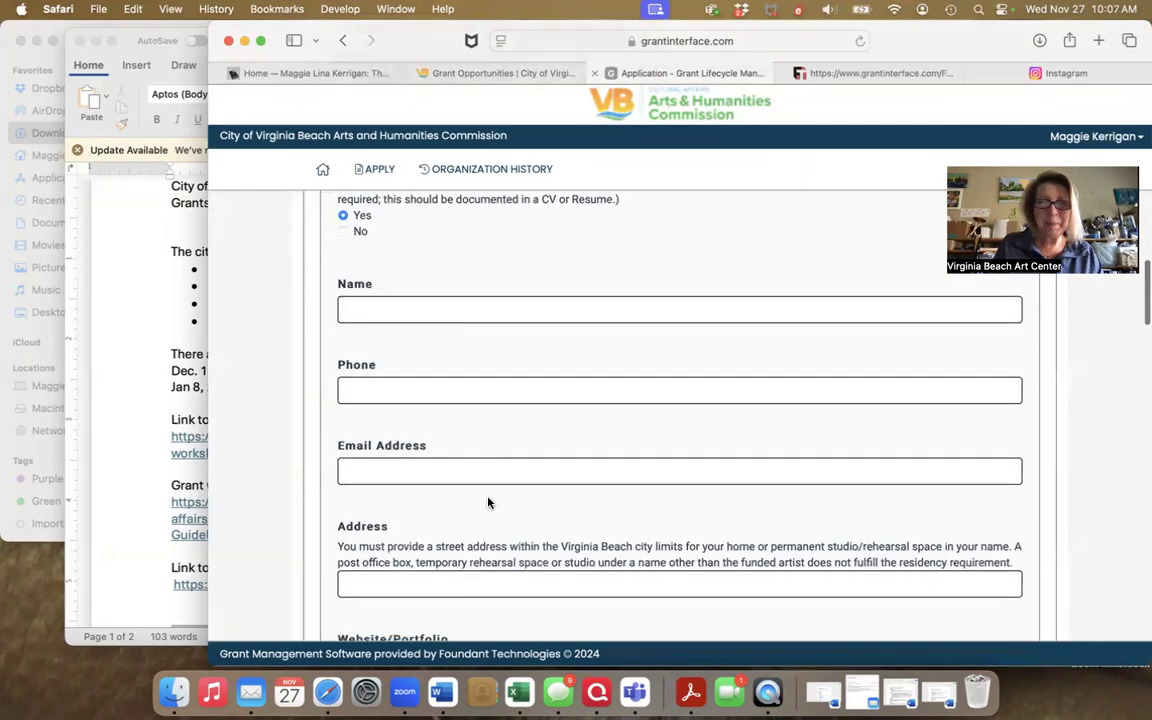
scroll(489, 503, down, 12)
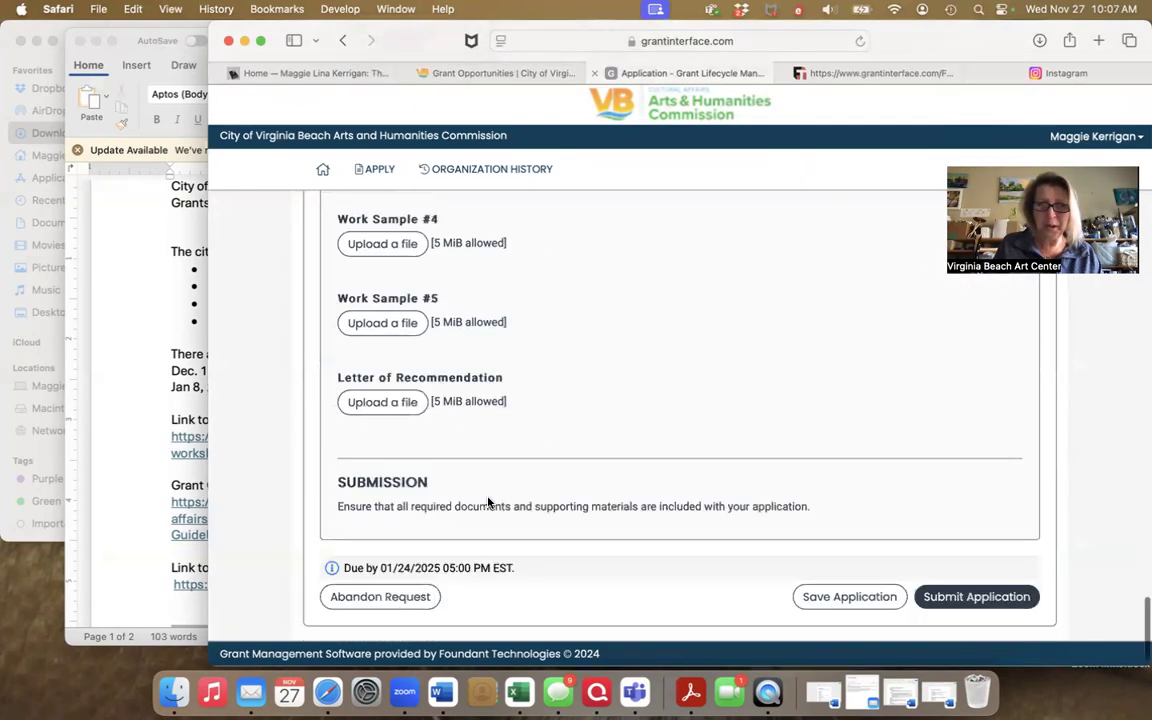
Save the application as a draft and go back to the Applicant Dashboard
click(840, 581)
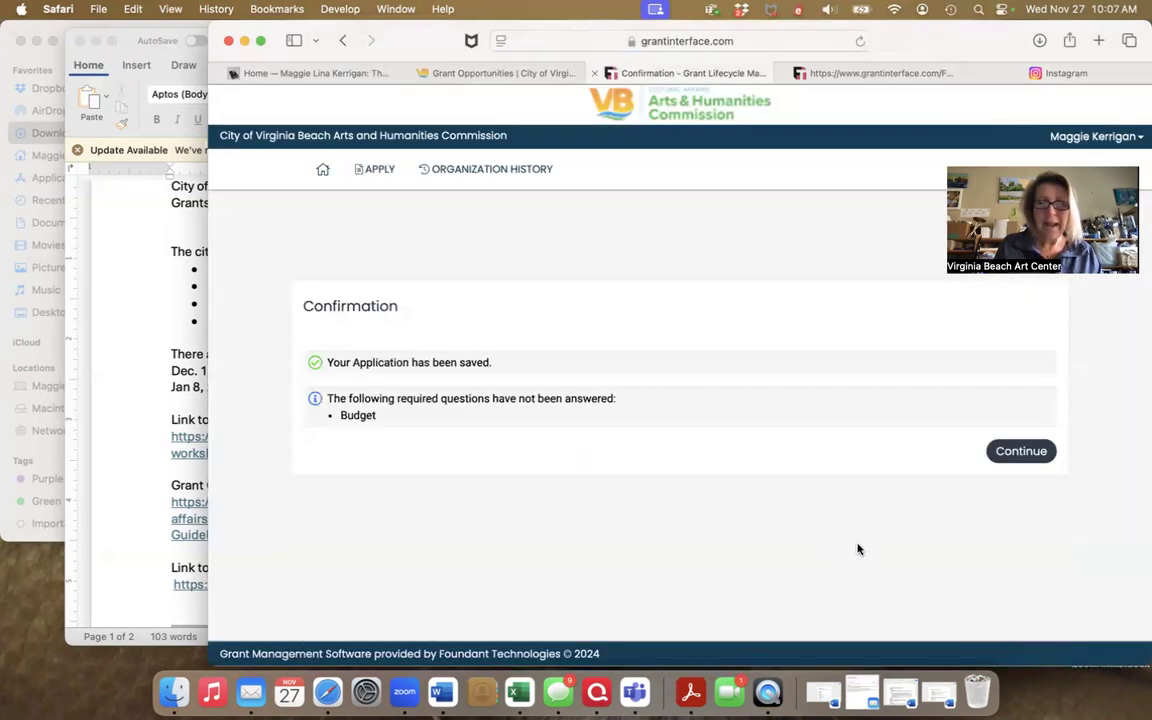
click(1015, 453)
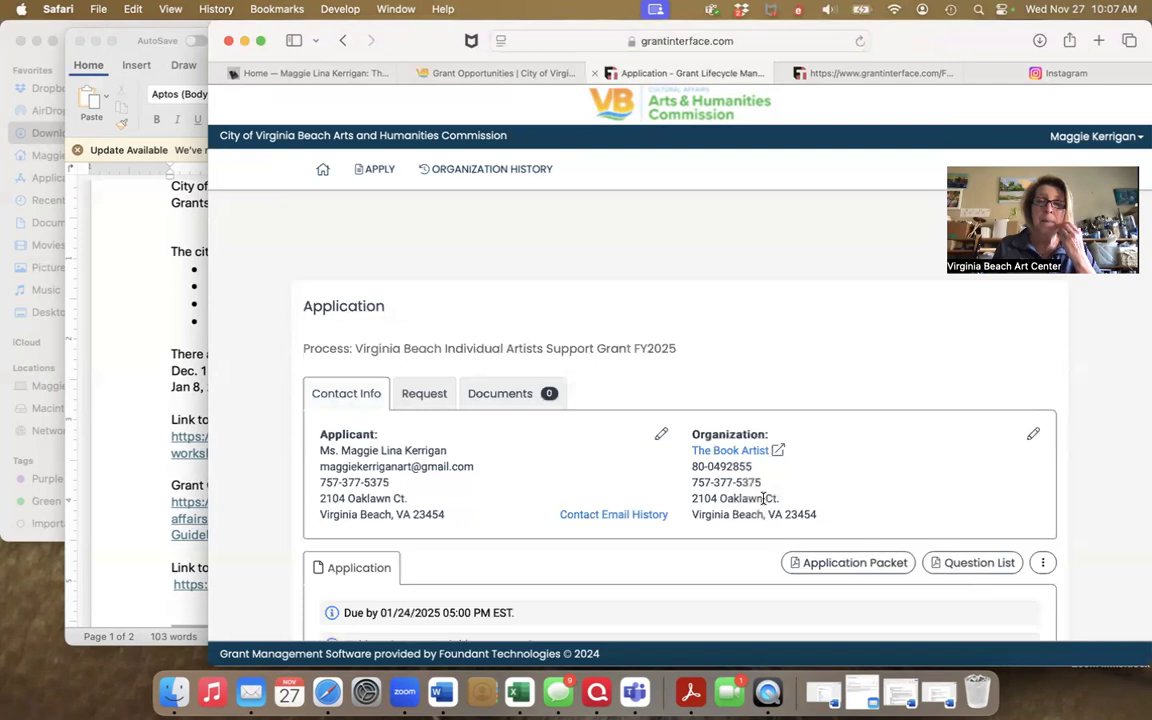
scroll(750, 505, down, 2)
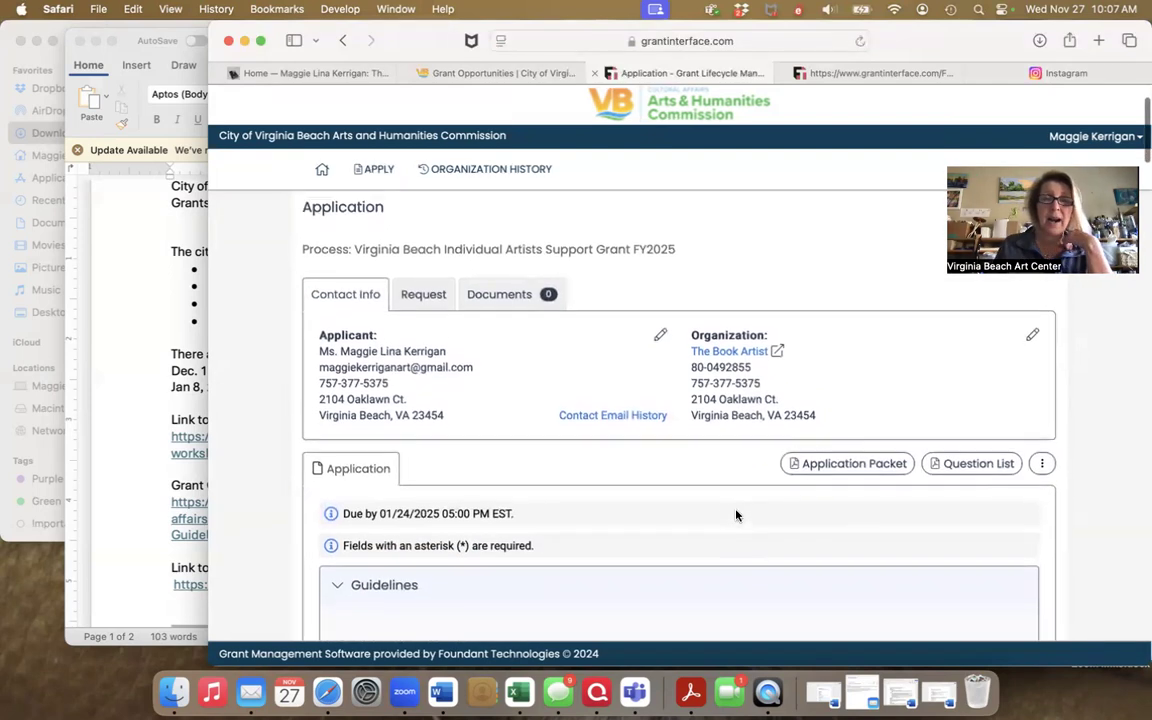
click(322, 172)
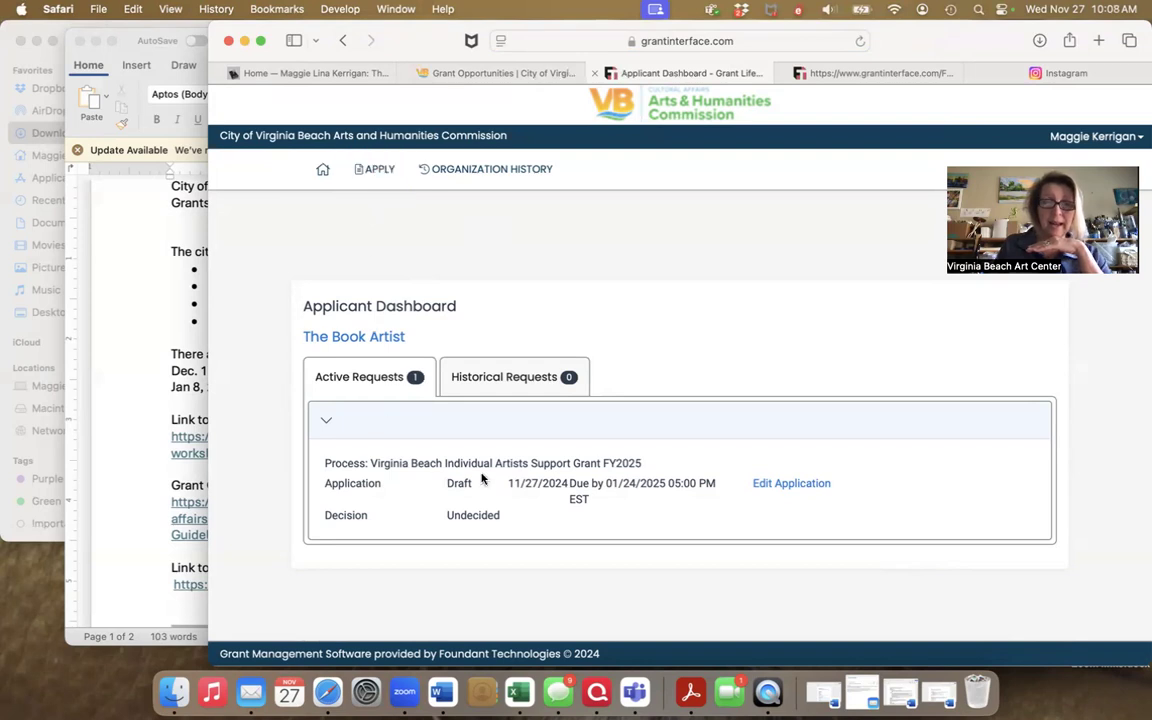
Reopen the Individual Artists Support Grant FY2025 draft and download its Application Packet PDF
click(778, 485)
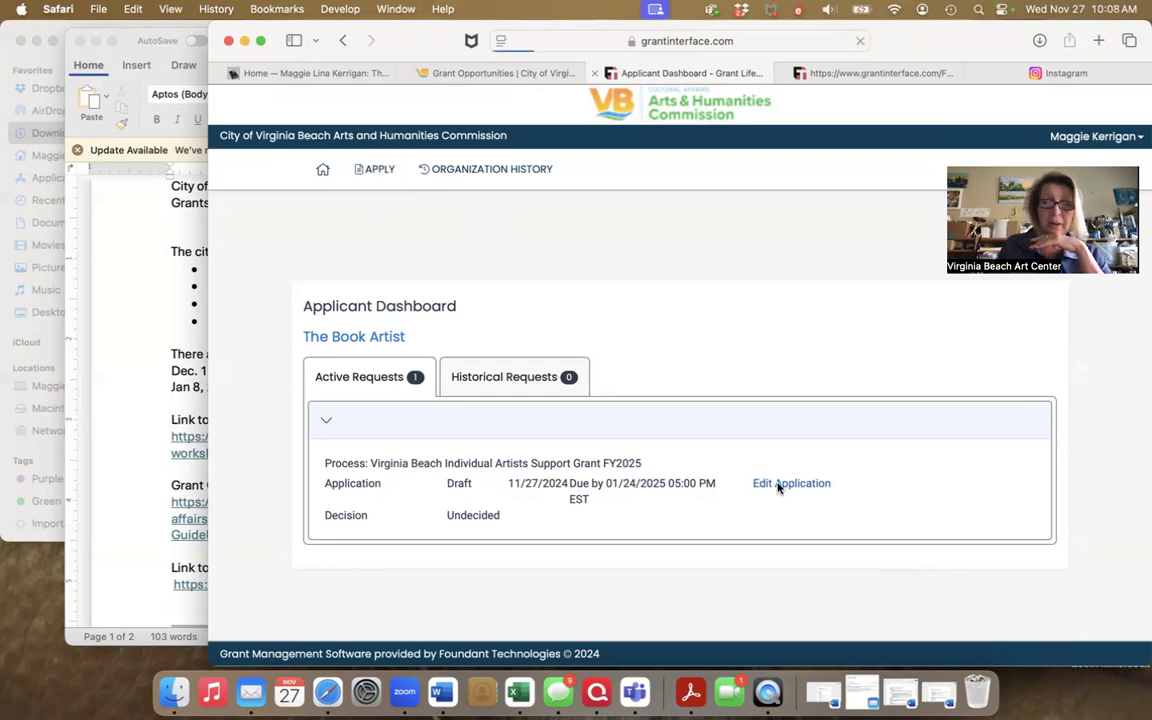
scroll(730, 342, down, 2)
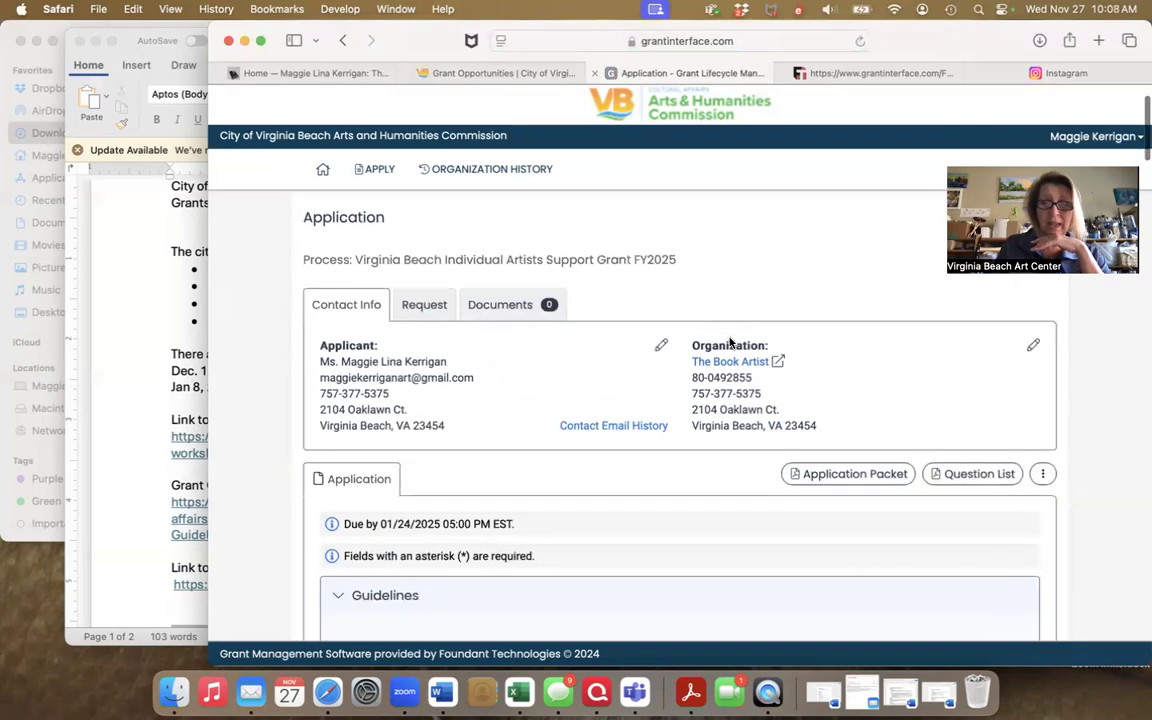
scroll(790, 410, down, 1)
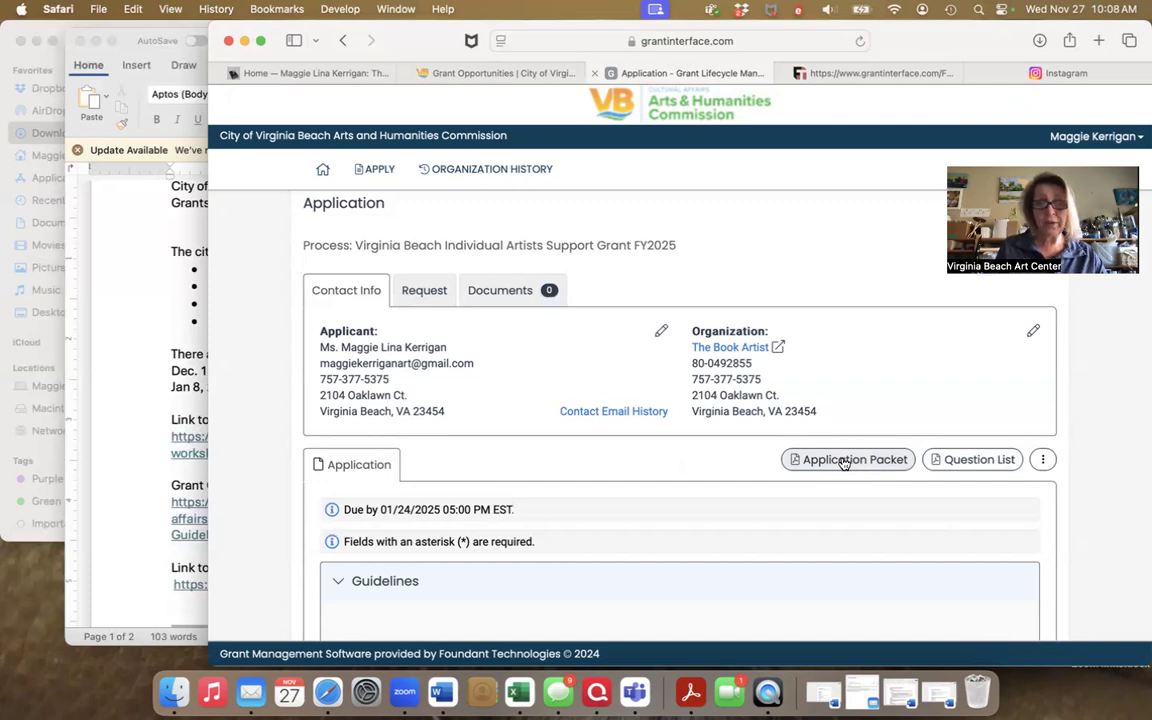
click(843, 461)
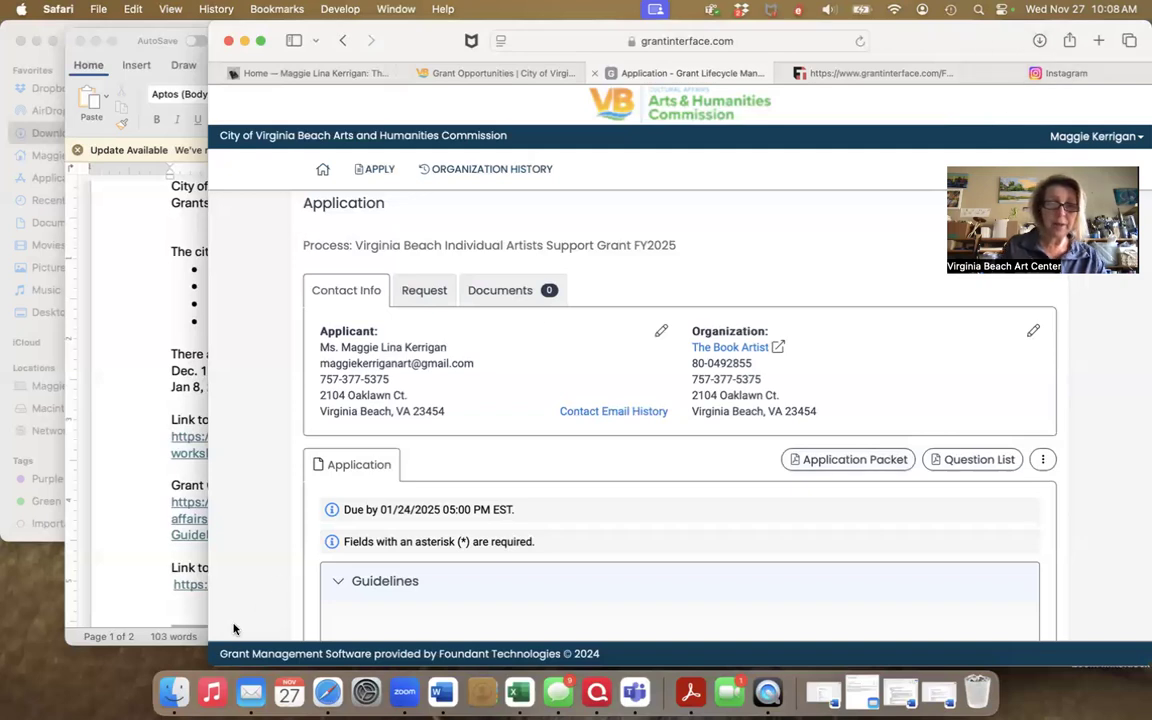
Rename Packet.pdf in Downloads to 'grant for artists fall 2024.pdf' and open it in Acrobat Reader
click(175, 695)
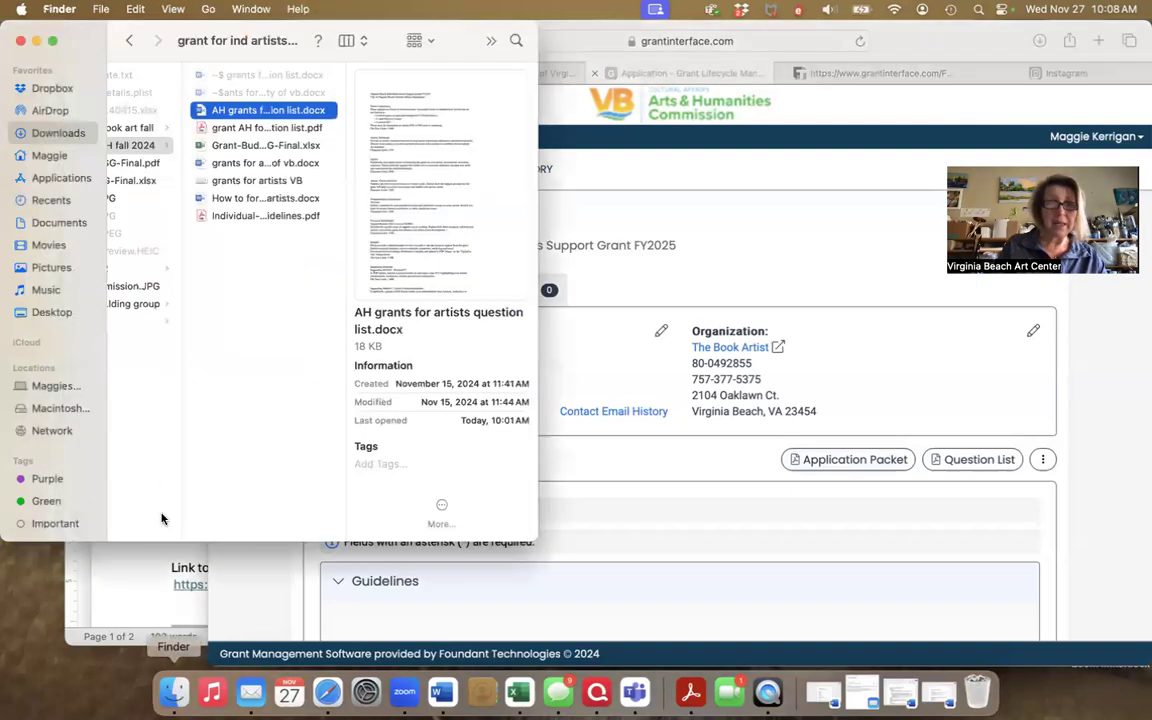
scroll(162, 483, left, 3)
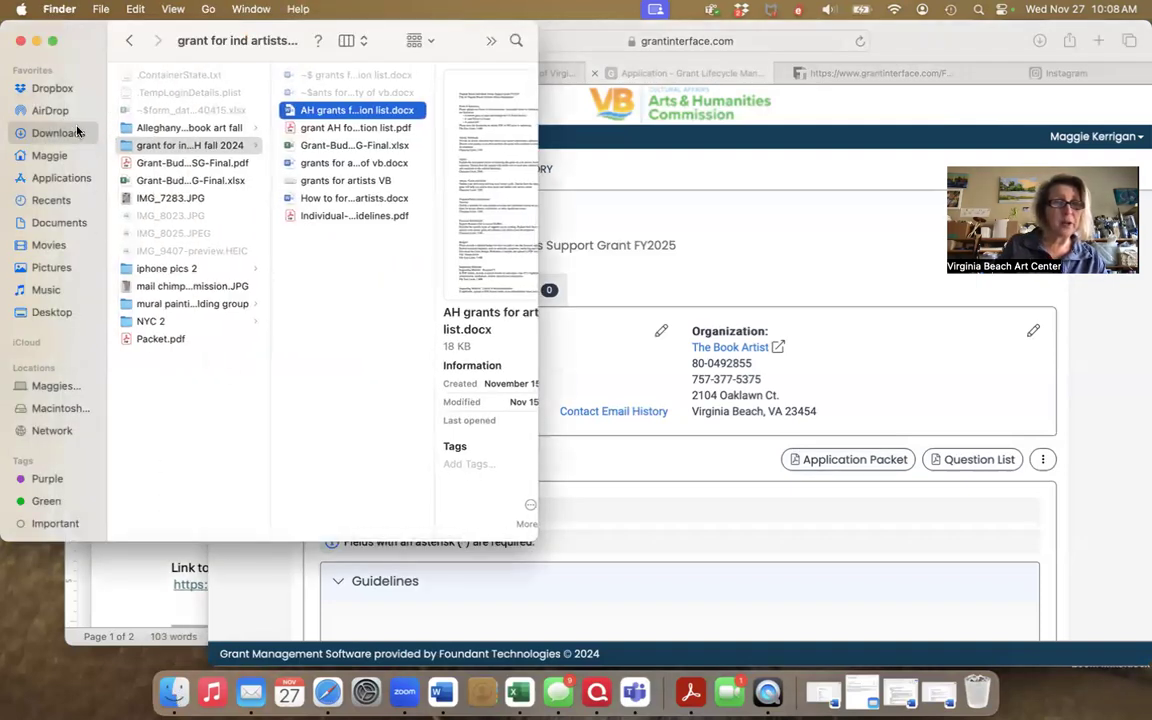
click(155, 340)
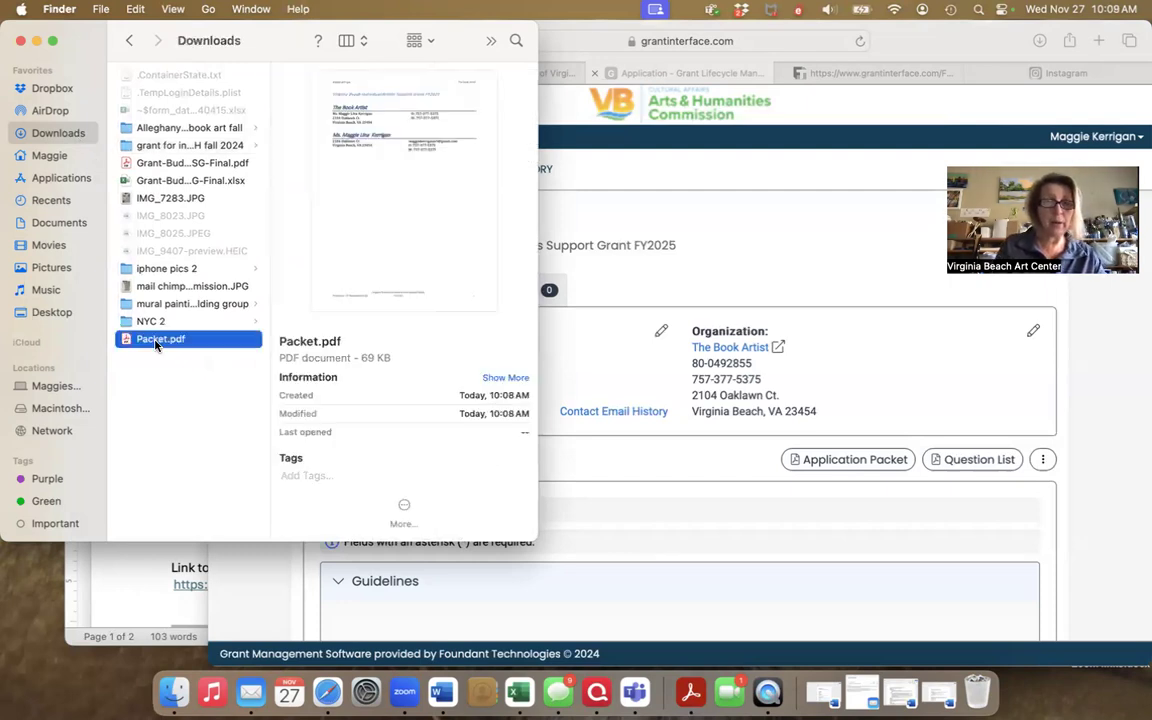
click(155, 340)
text(grant for artist)
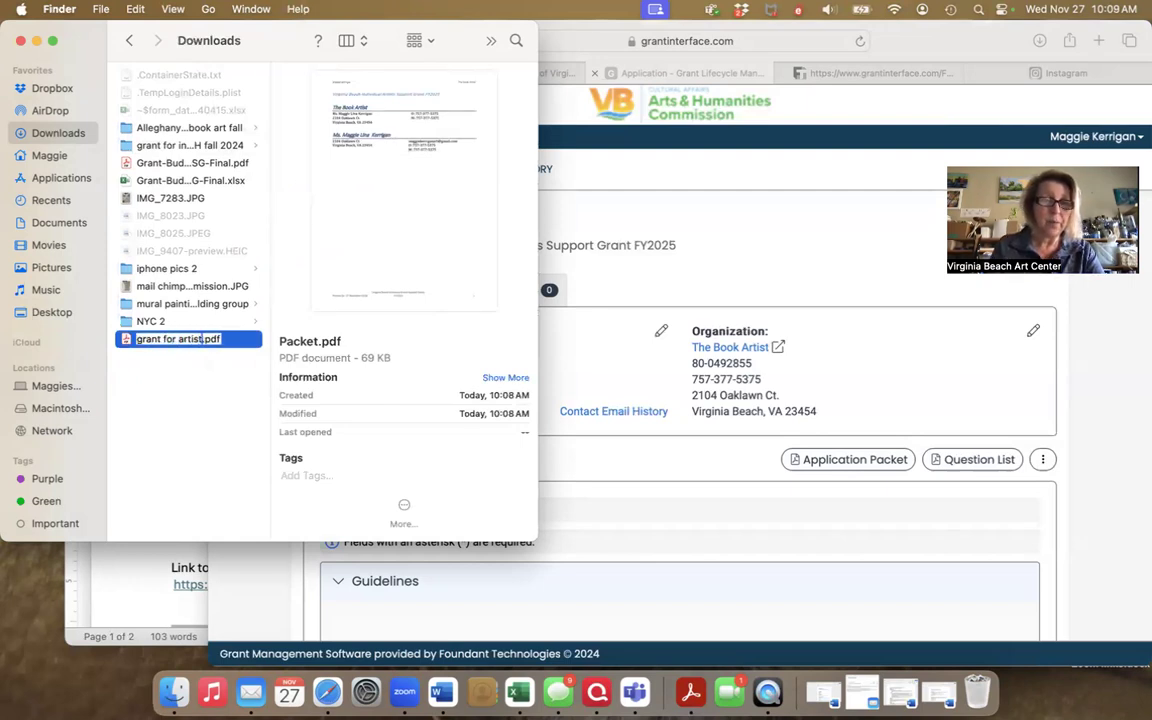
text(s )
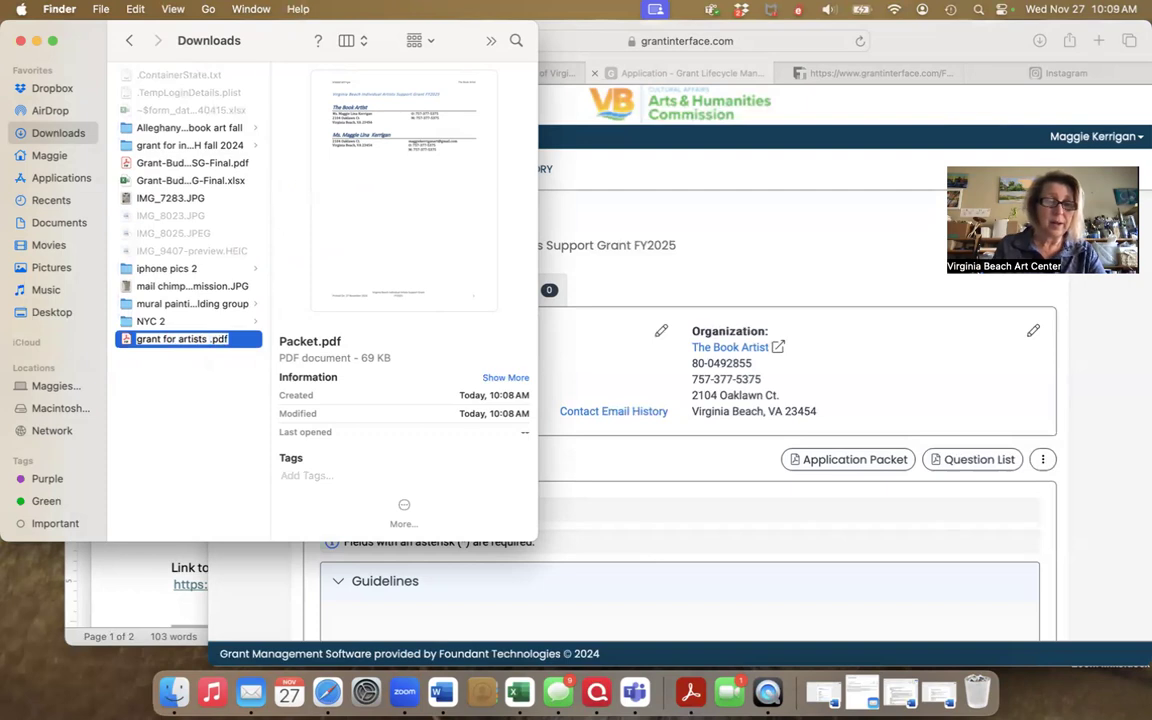
text(f)
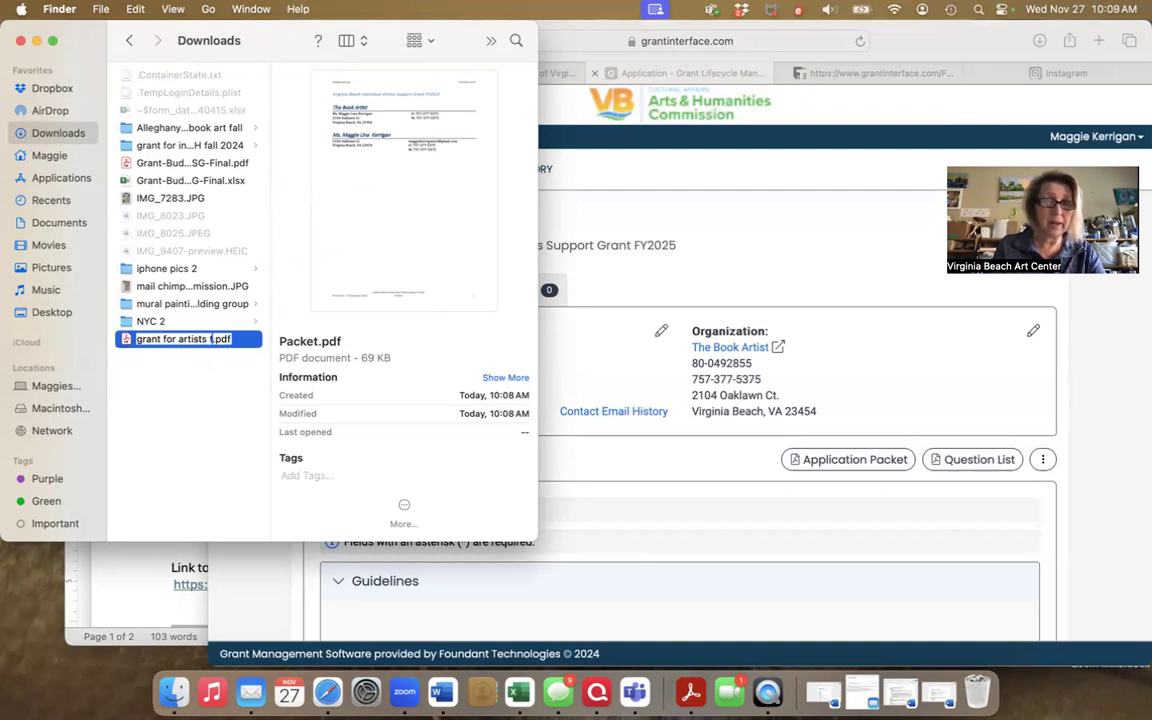
text(all 2224)
key(Return)
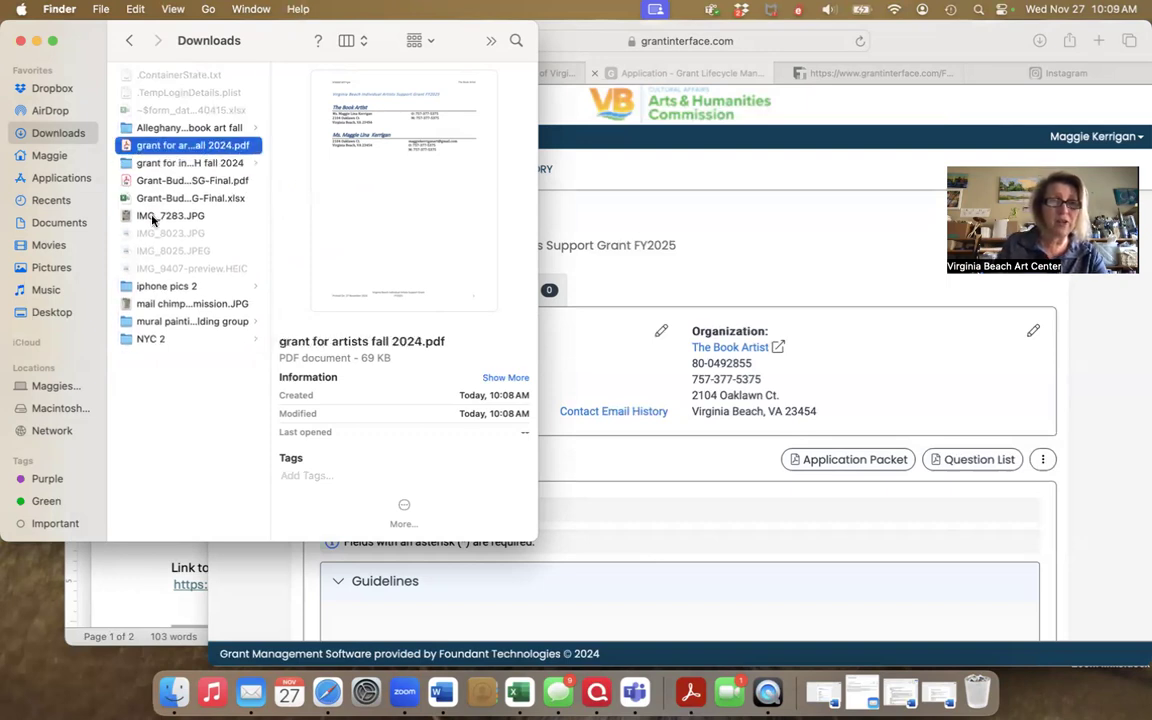
double_click(155, 146)
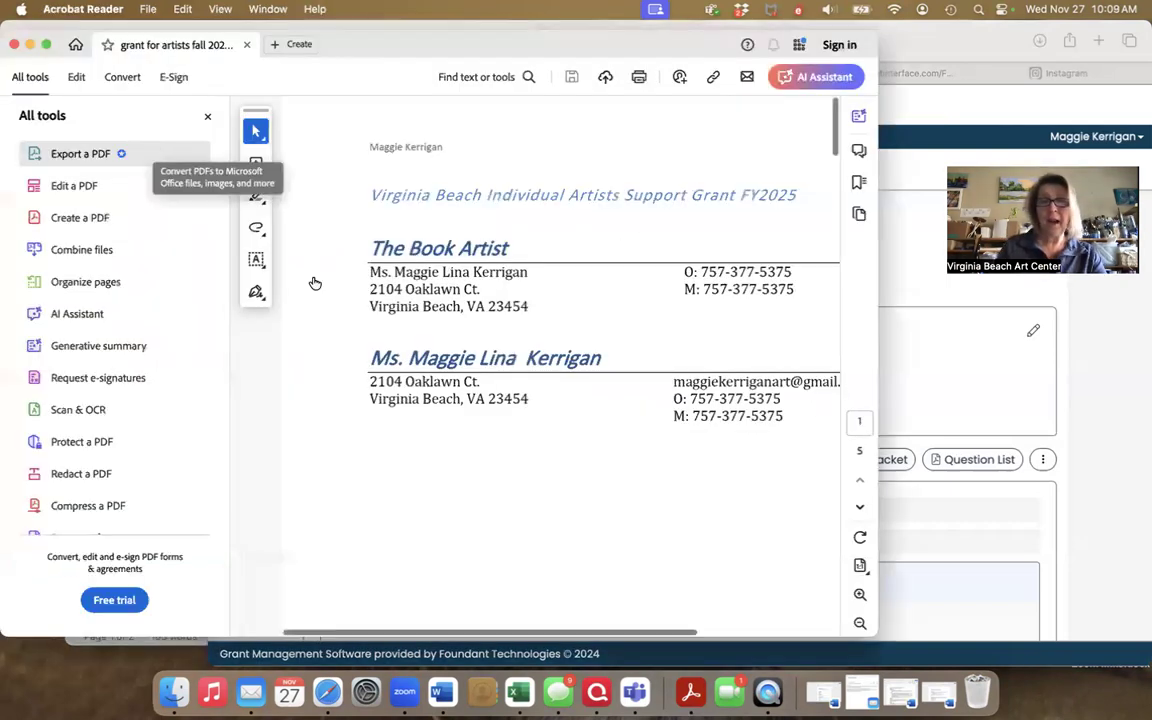
Scroll through the grant packet PDF down to the Instagram link under Social Media
scroll(440, 457, down, 5)
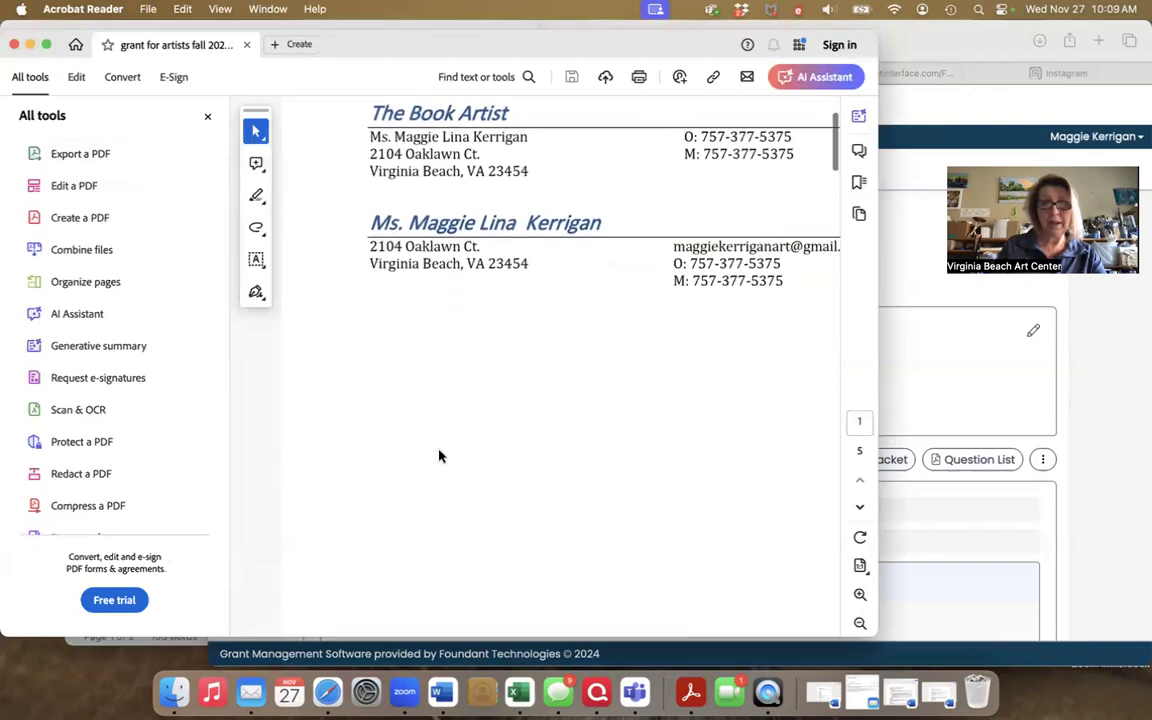
scroll(440, 457, down, 10)
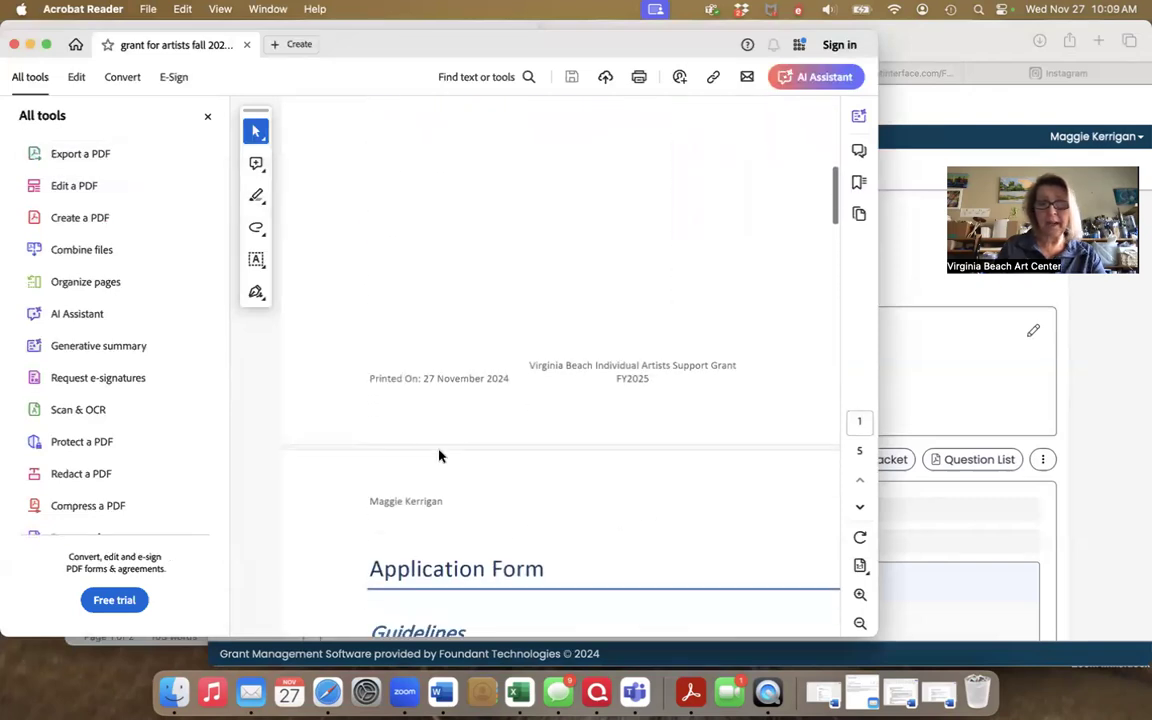
scroll(440, 455, down, 10)
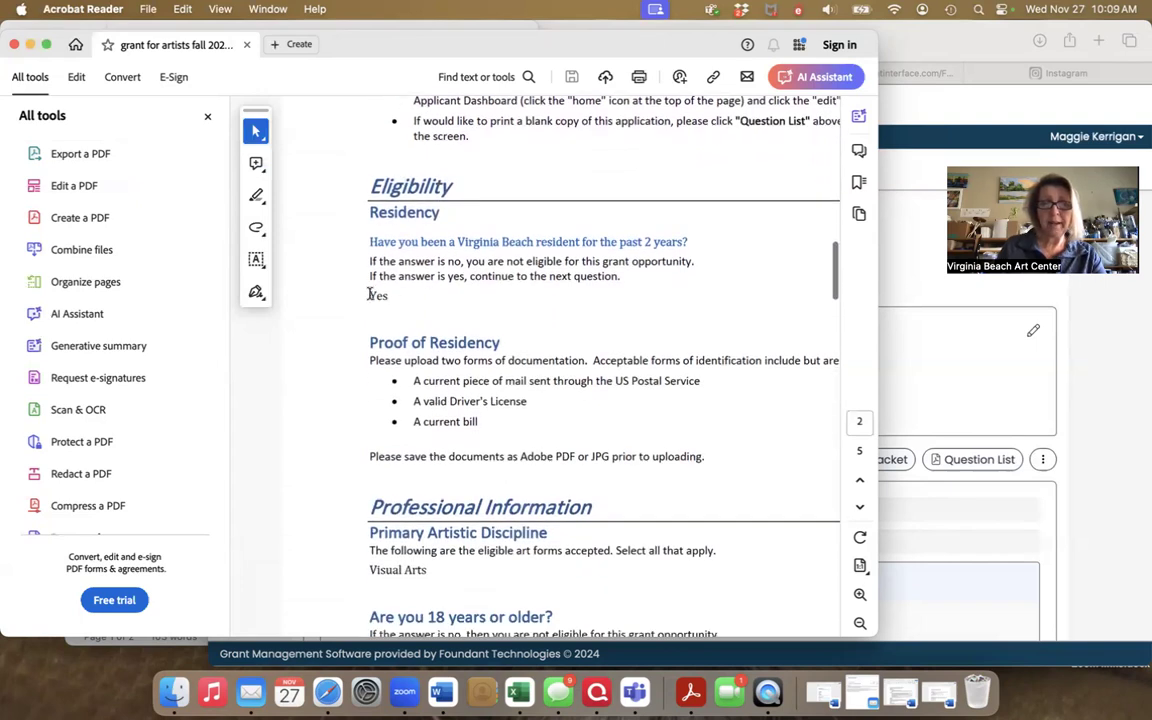
scroll(397, 308, down, 6)
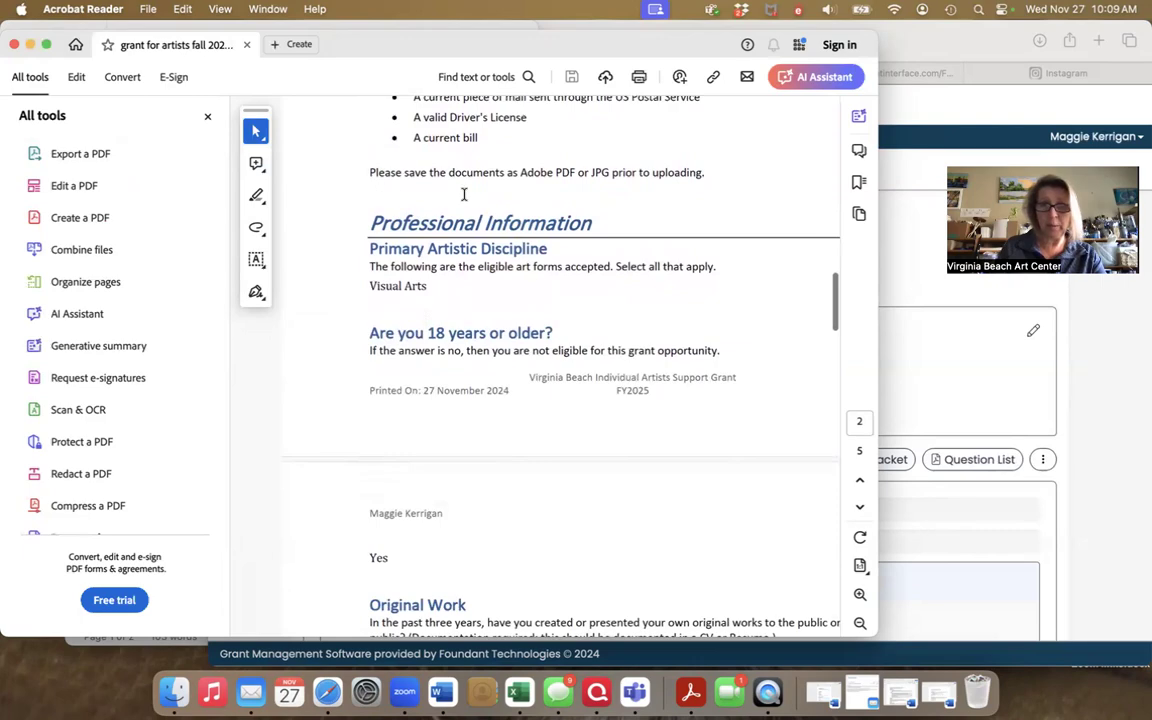
scroll(437, 308, down, 3)
scroll(439, 309, down, 10)
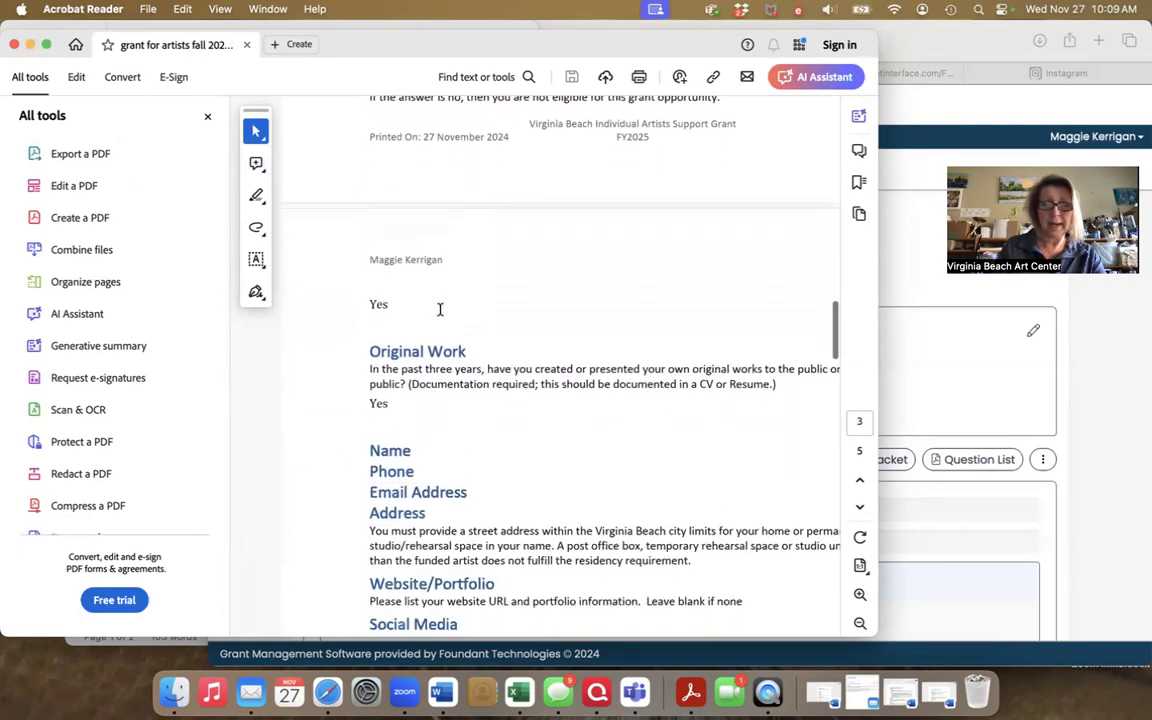
scroll(440, 311, down, 1)
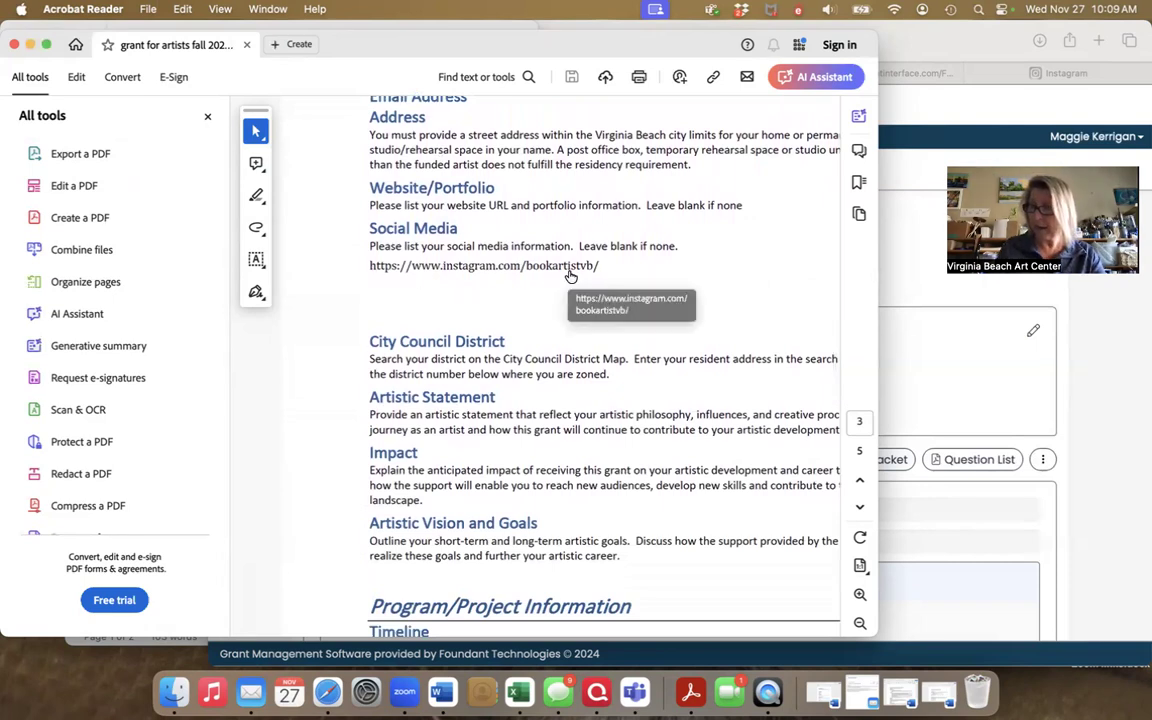
scroll(506, 308, down, 4)
scroll(506, 308, down, 1)
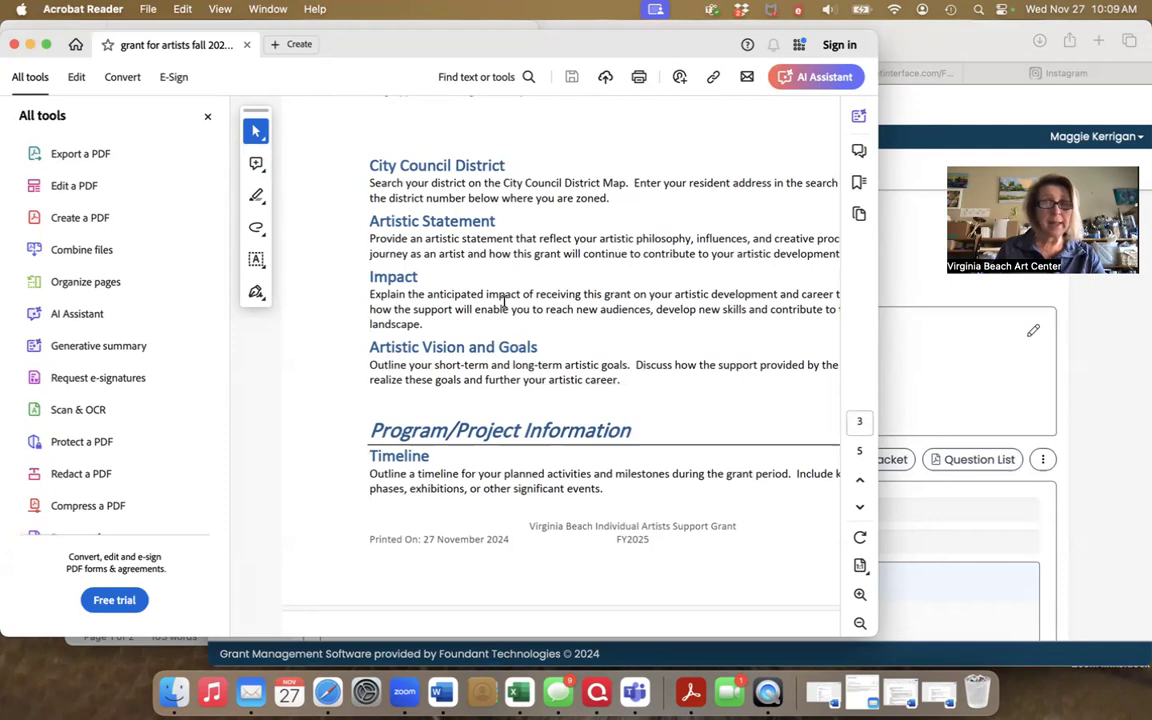
Hide the All tools panel, recheck the last page, and close Acrobat Reader
click(206, 114)
scroll(321, 264, down, 10)
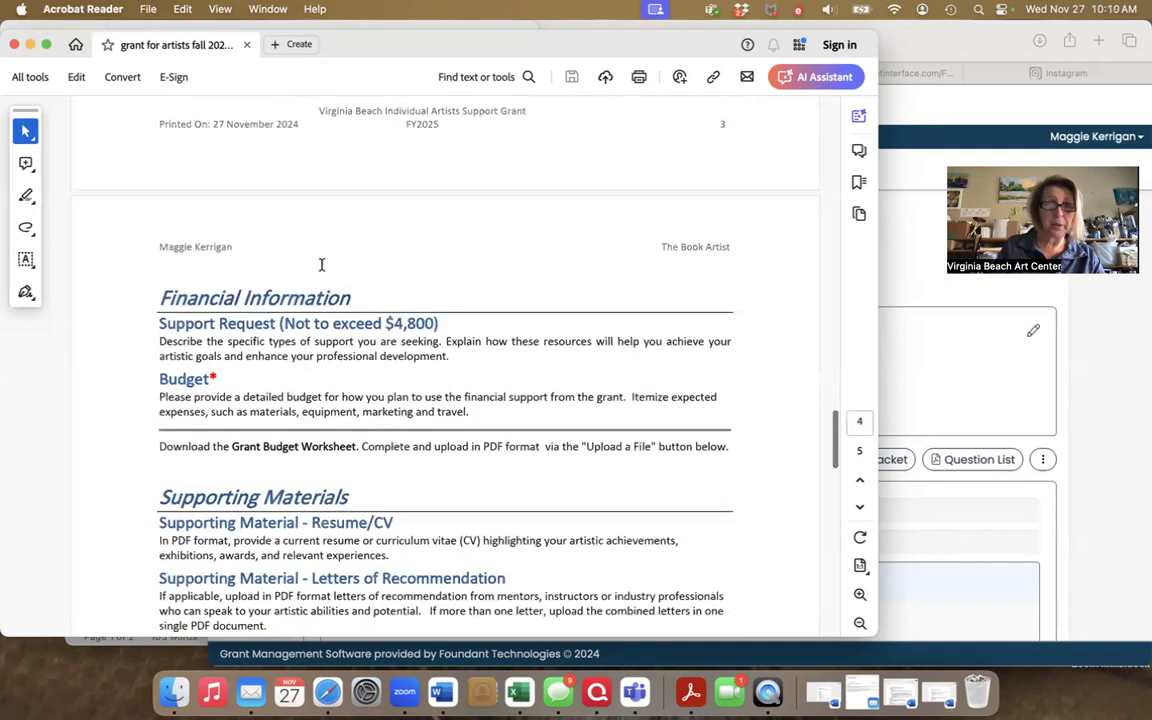
scroll(321, 264, down, 2)
scroll(321, 264, up, 15)
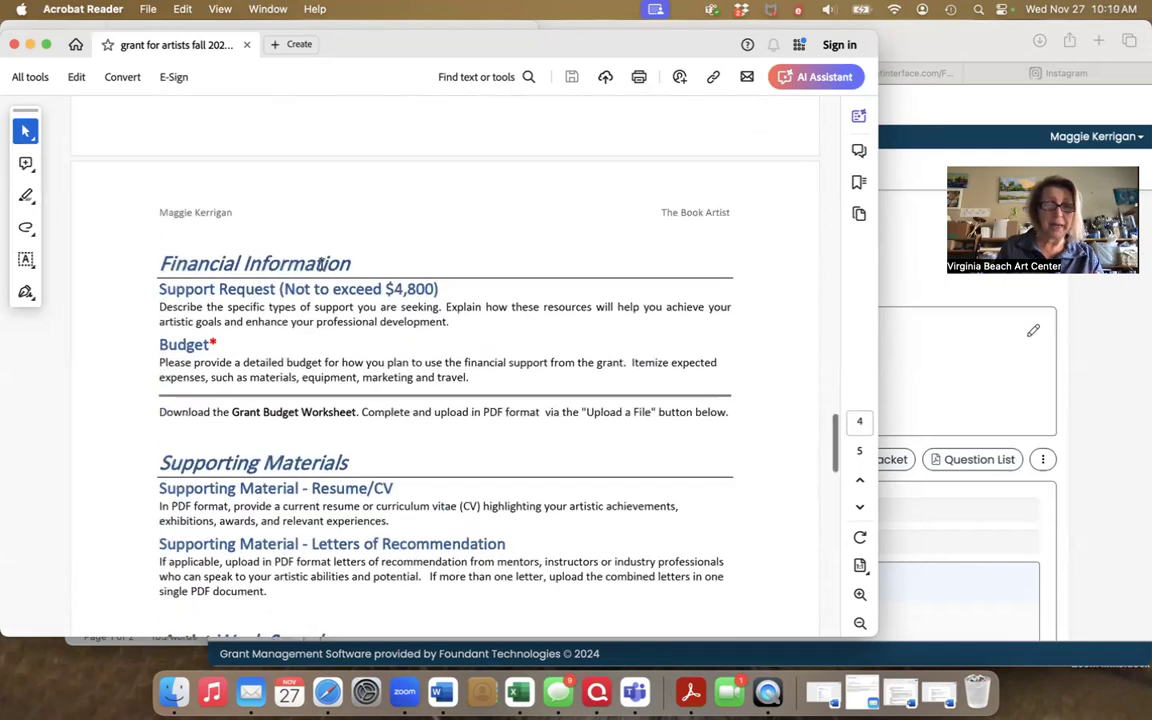
click(14, 44)
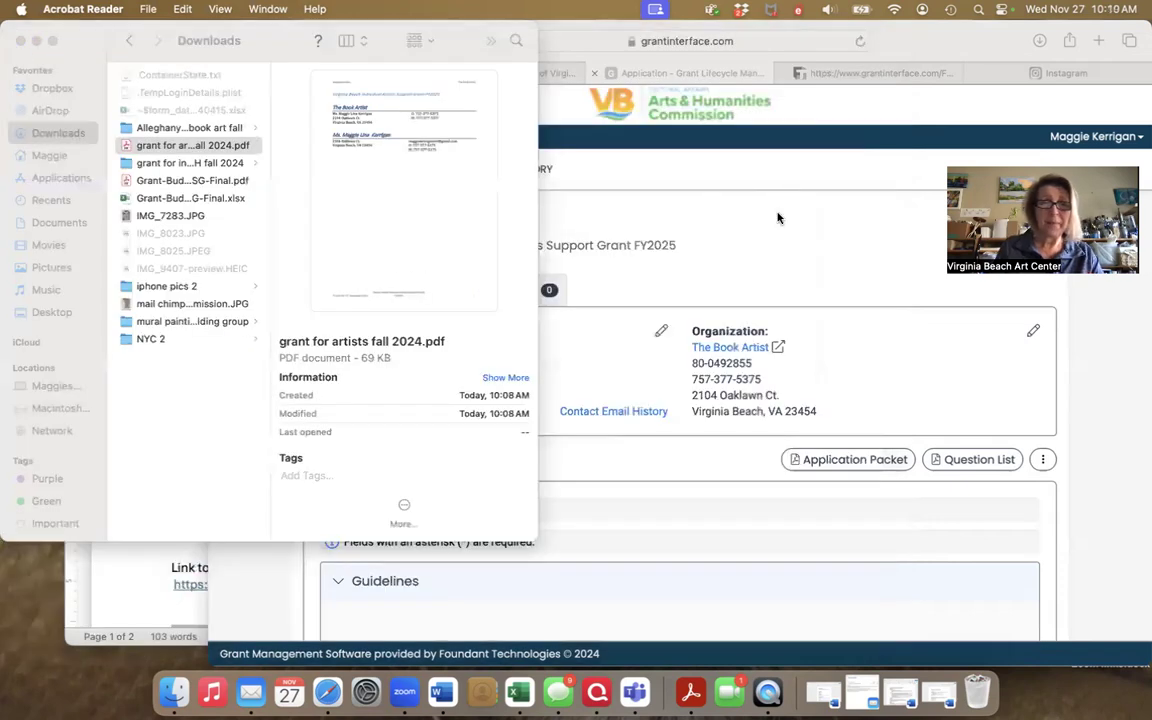
Bring the grant notes Word document forward and close it
click(706, 192)
click(138, 571)
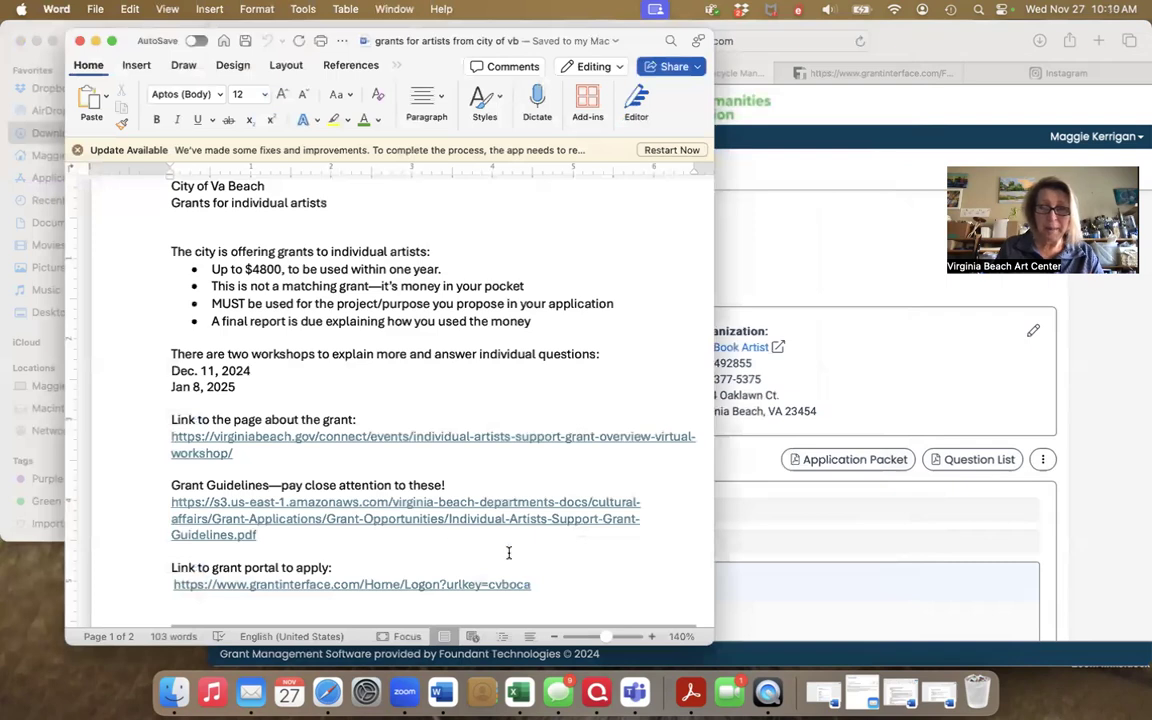
scroll(431, 435, down, 1)
scroll(430, 433, up, 1)
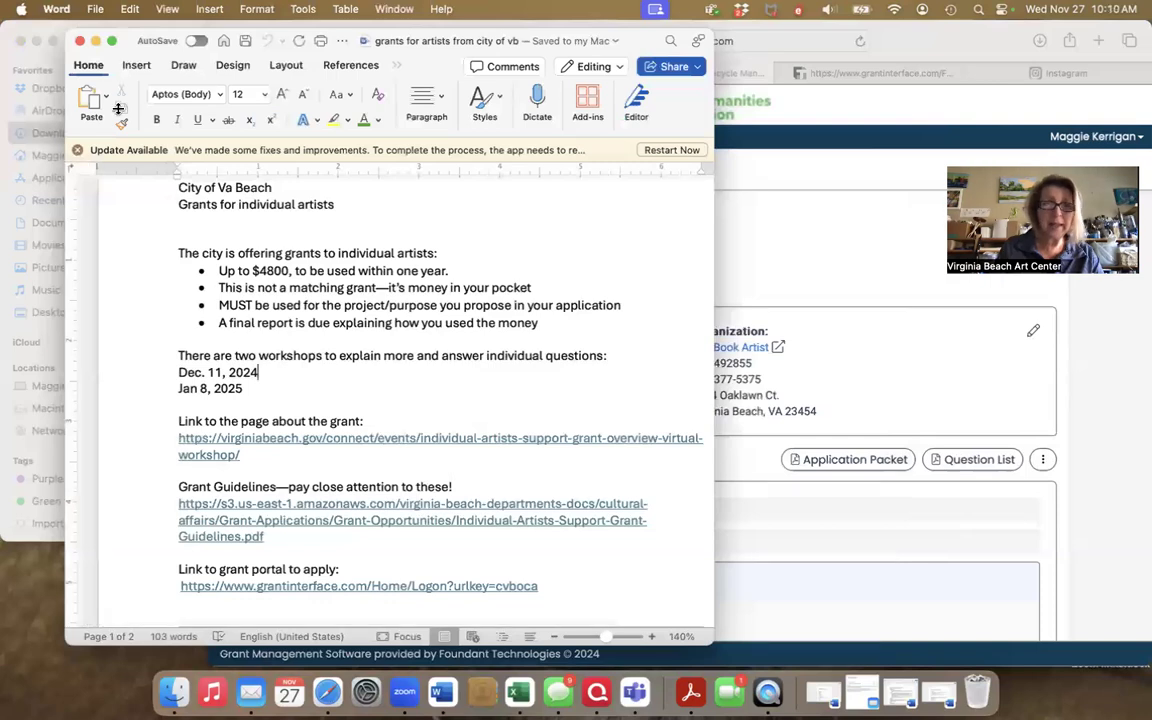
click(79, 42)
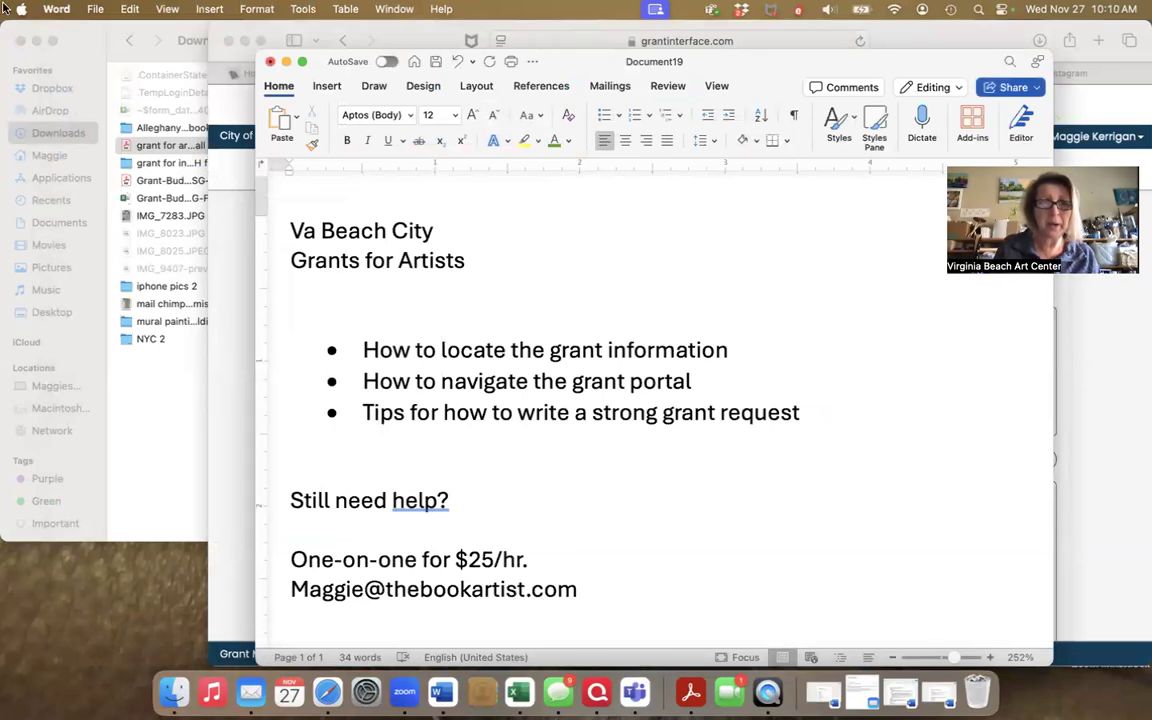
Move the Downloads window aside and bring Document19's Va Beach City Grants summary to the front
click(85, 31)
drag(85, 31, 188, 36)
click(700, 255)
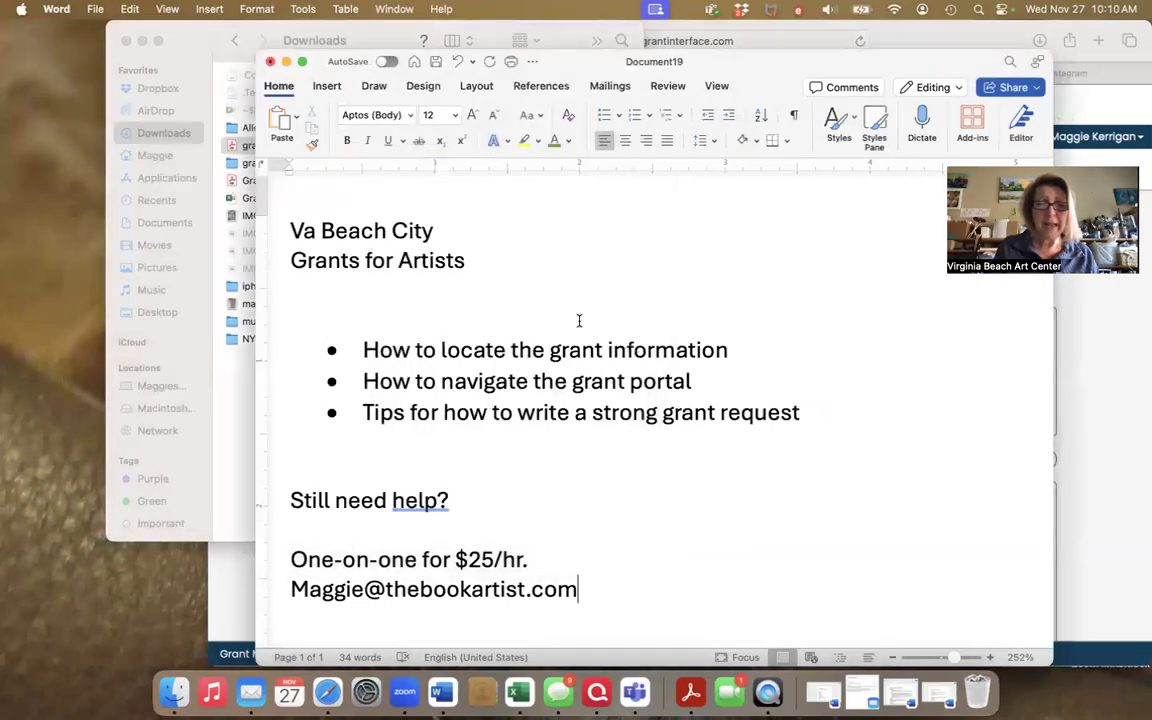
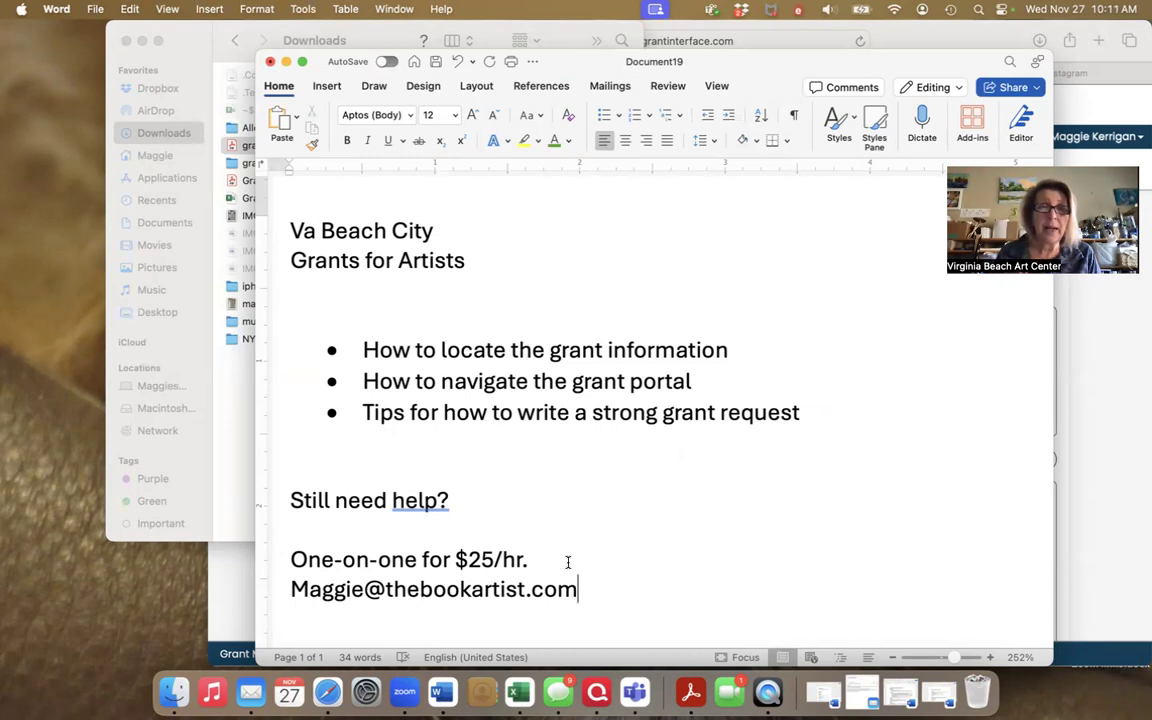
Bring Safari forward on the Grant Opportunities page and view the artist eligibility criteria and virtual workshop dates
click(920, 40)
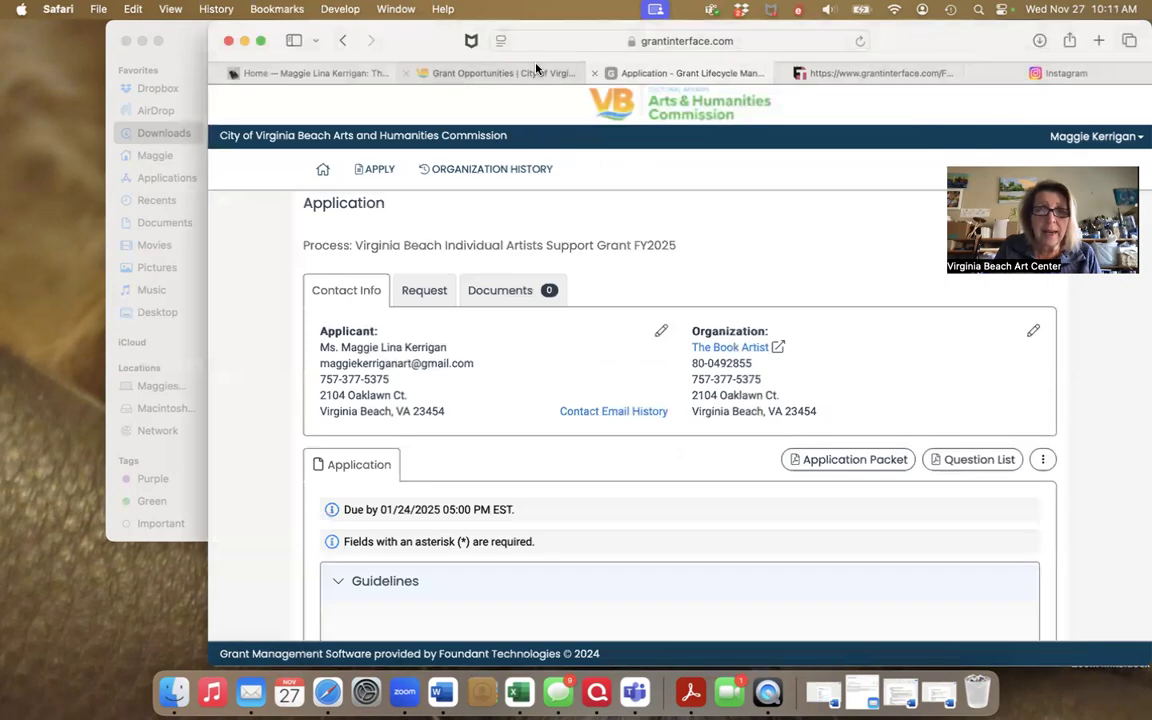
click(466, 72)
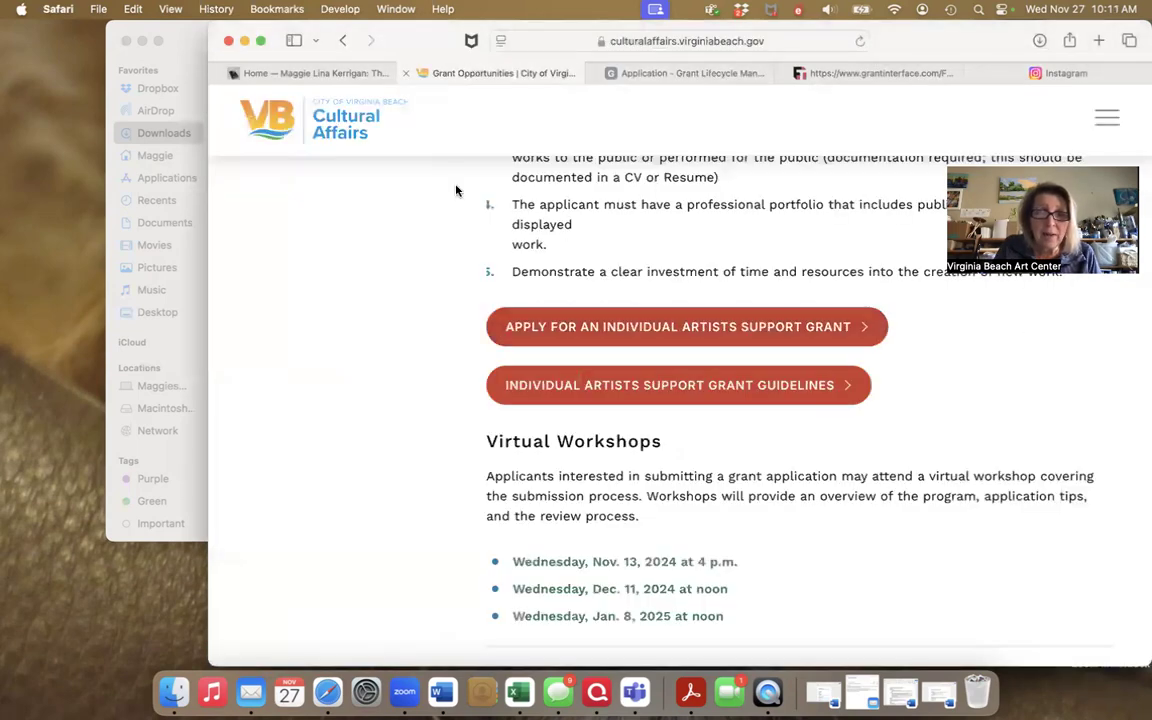
scroll(434, 309, up, 5)
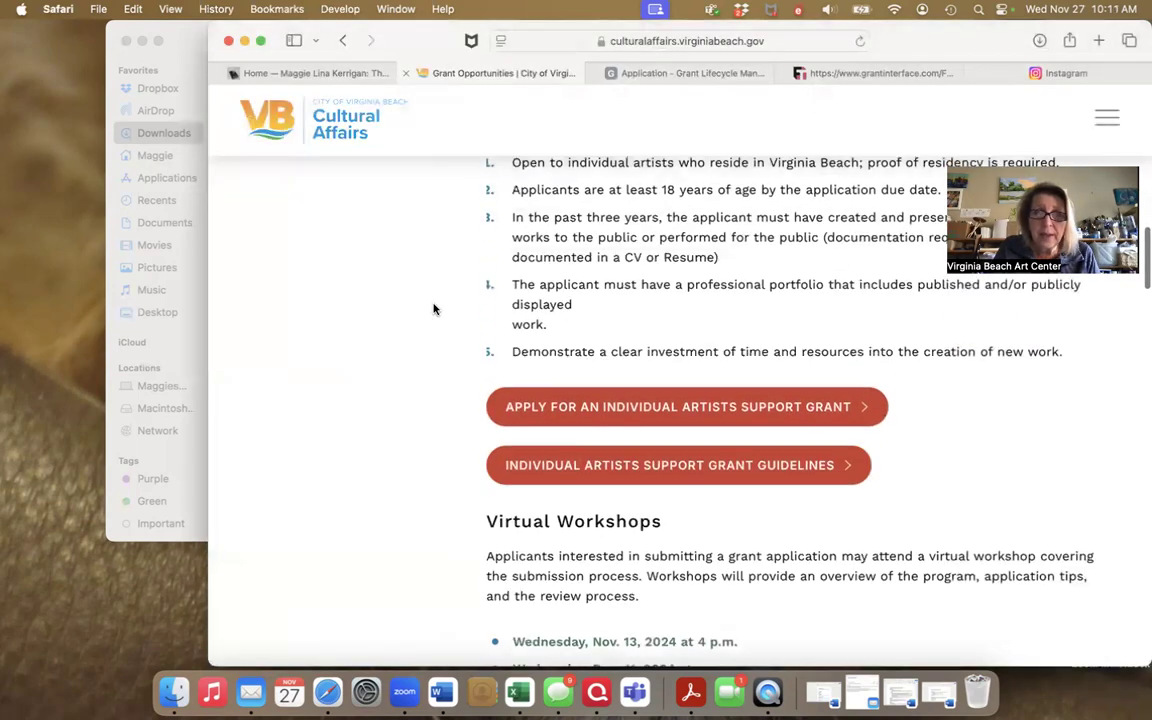
scroll(434, 309, down, 4)
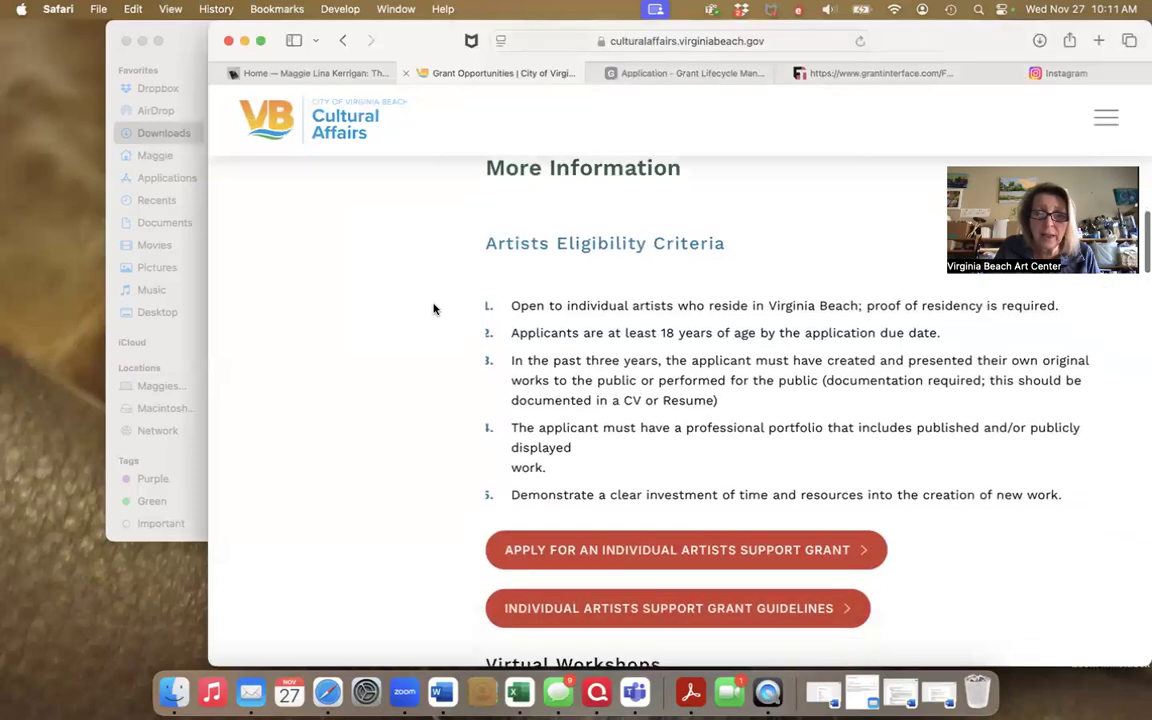
scroll(434, 309, down, 4)
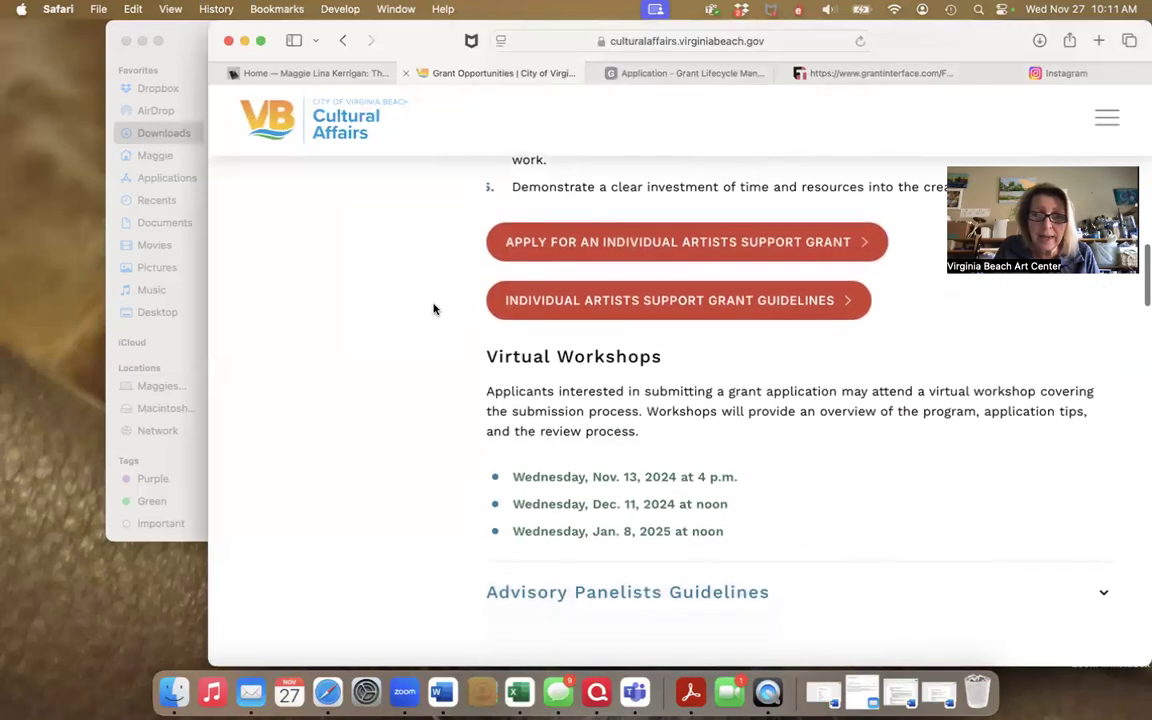
scroll(434, 309, up, 4)
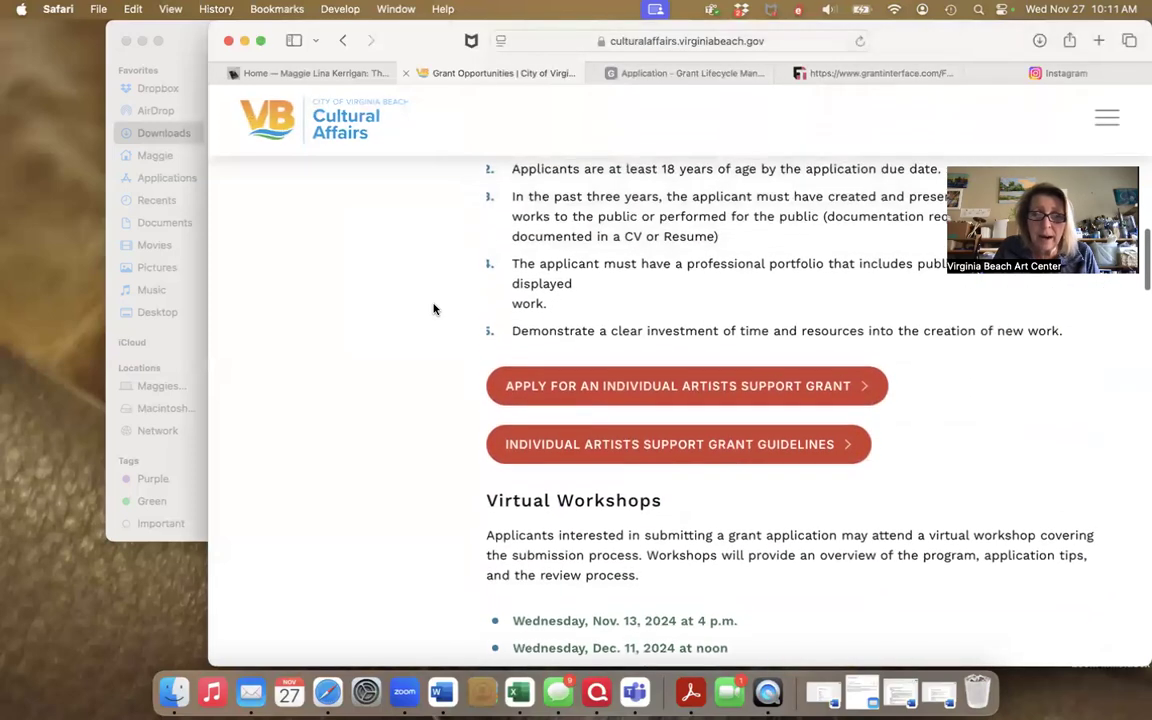
Open the FY25 Individual Artists Support Grant guidelines PDF and read down to page 6's Foundant application requirement
click(651, 450)
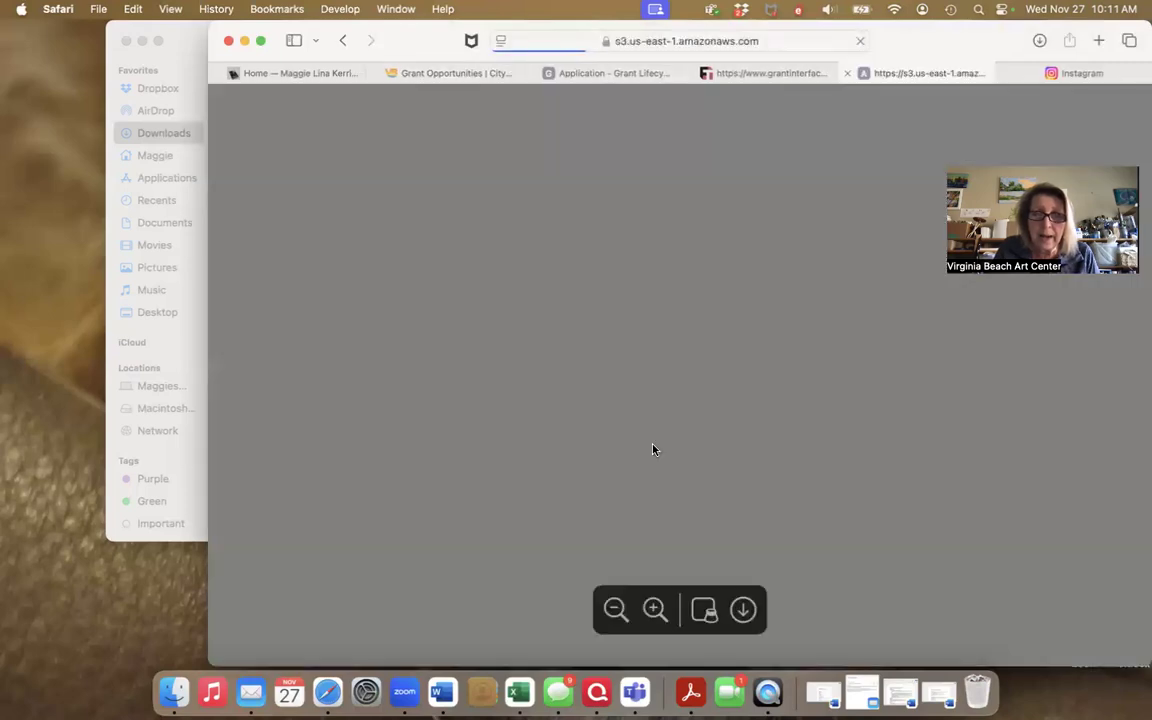
scroll(627, 455, down, 8)
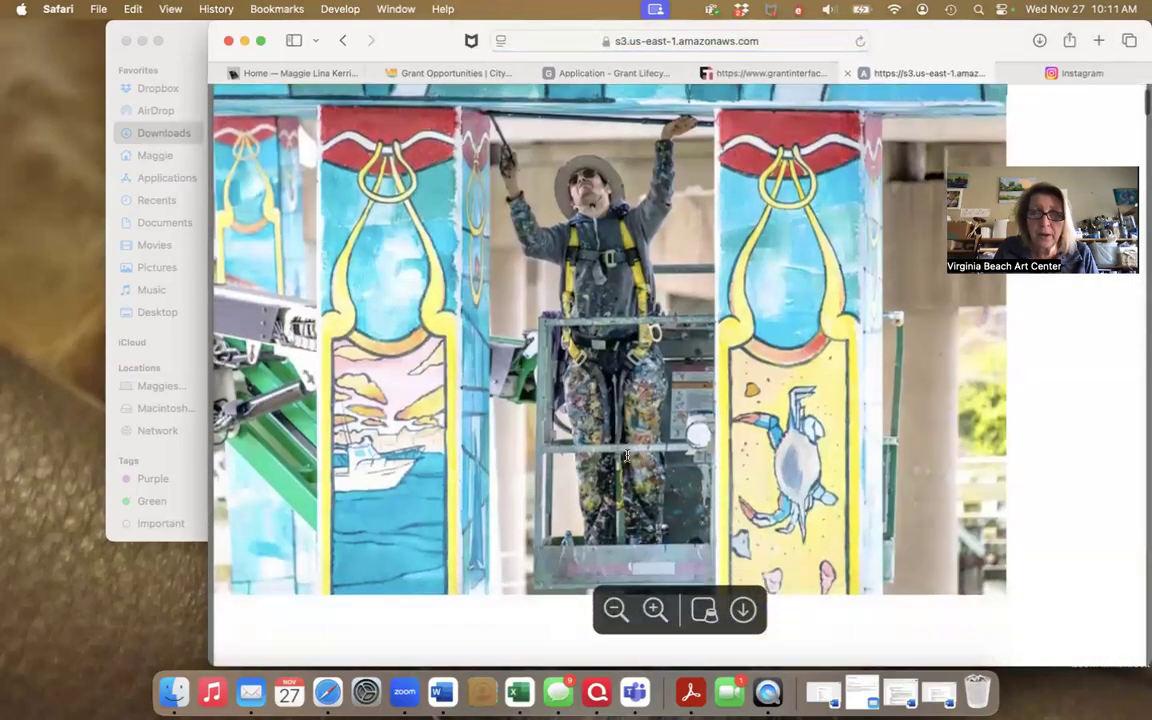
scroll(627, 455, down, 10)
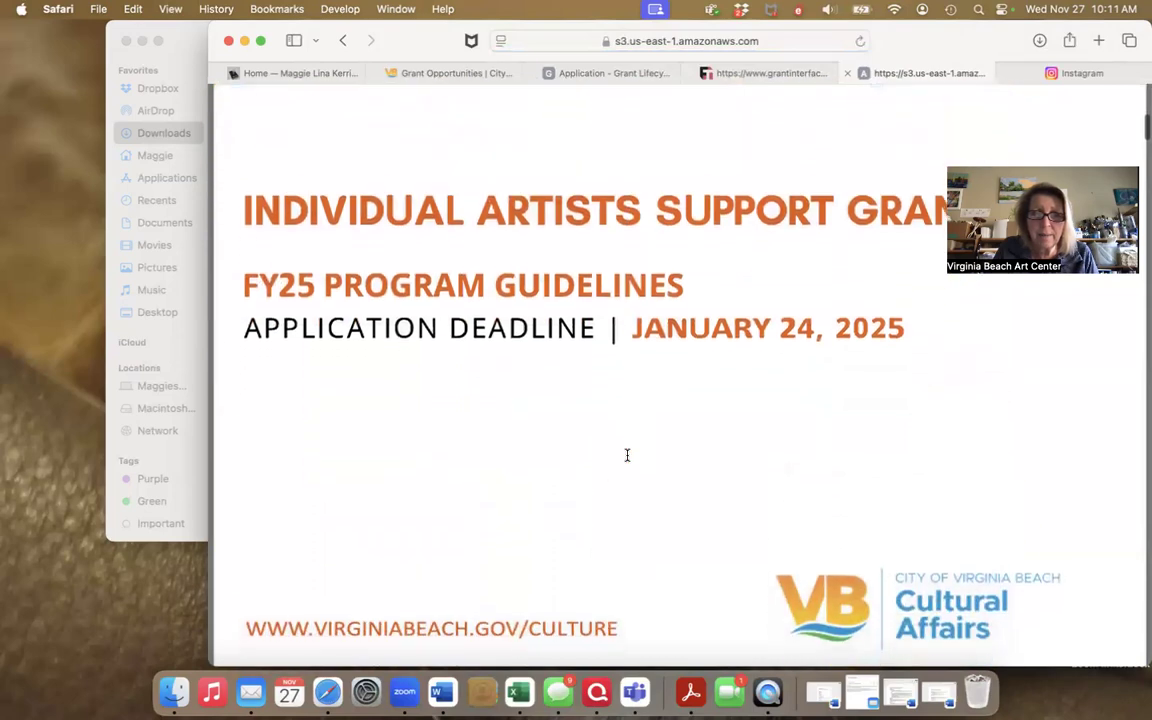
scroll(627, 455, down, 12)
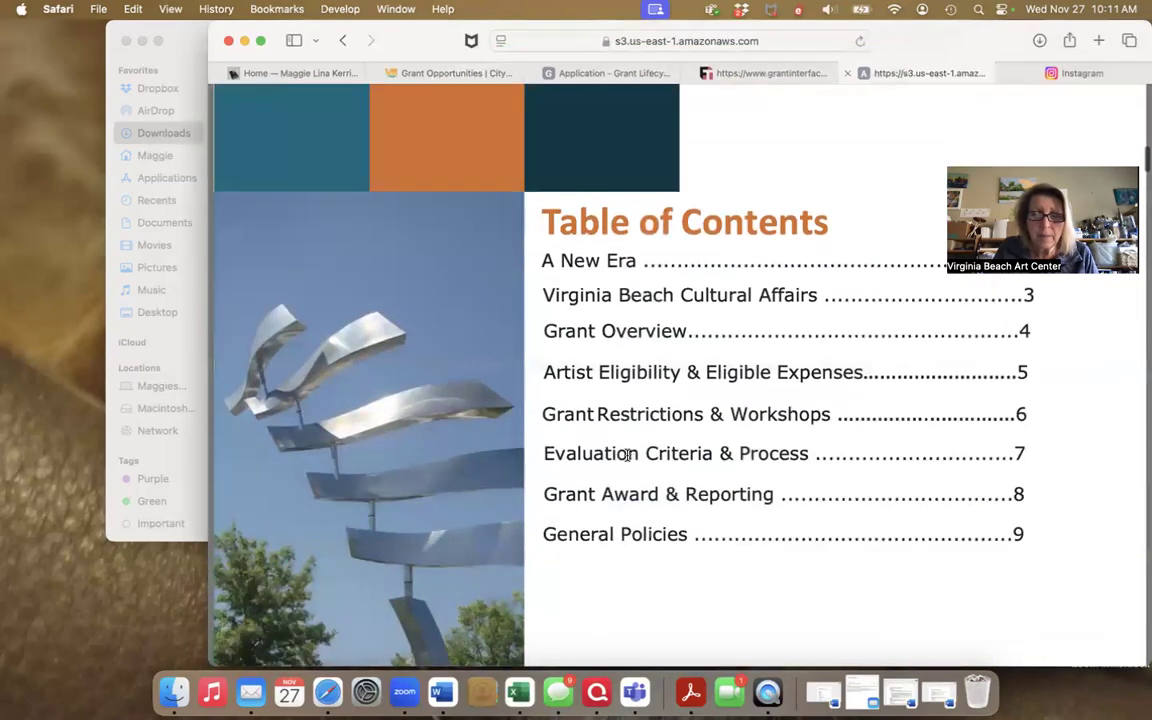
scroll(627, 455, down, 12)
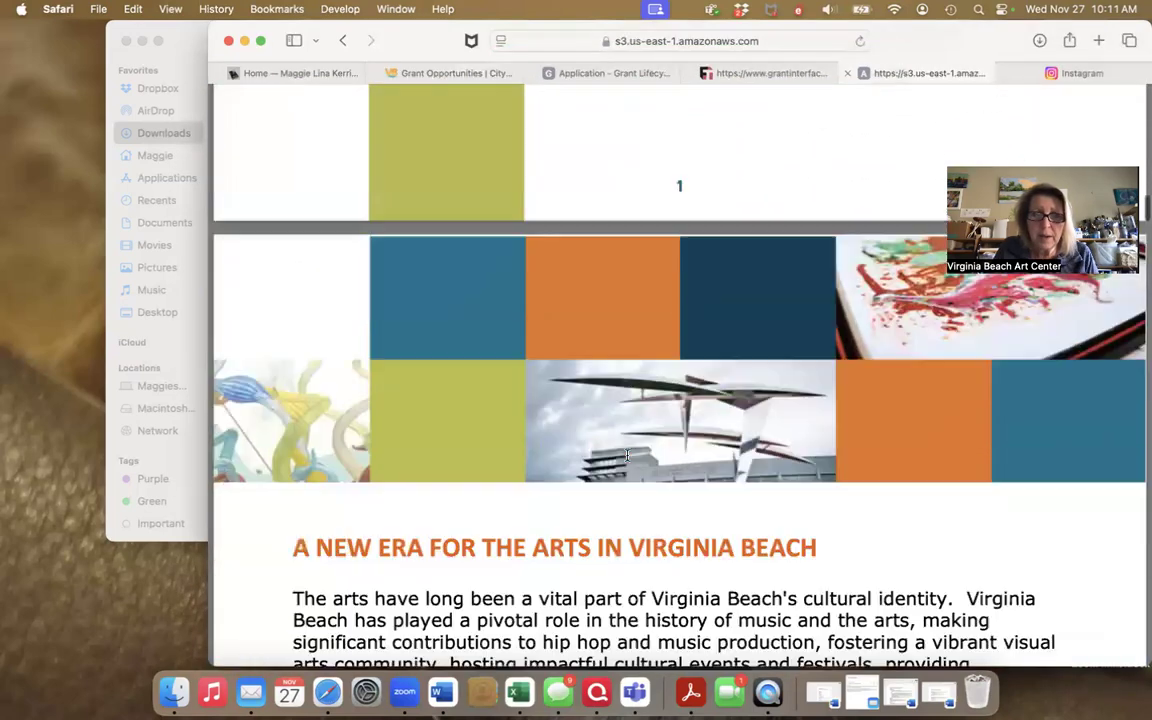
scroll(627, 455, down, 8)
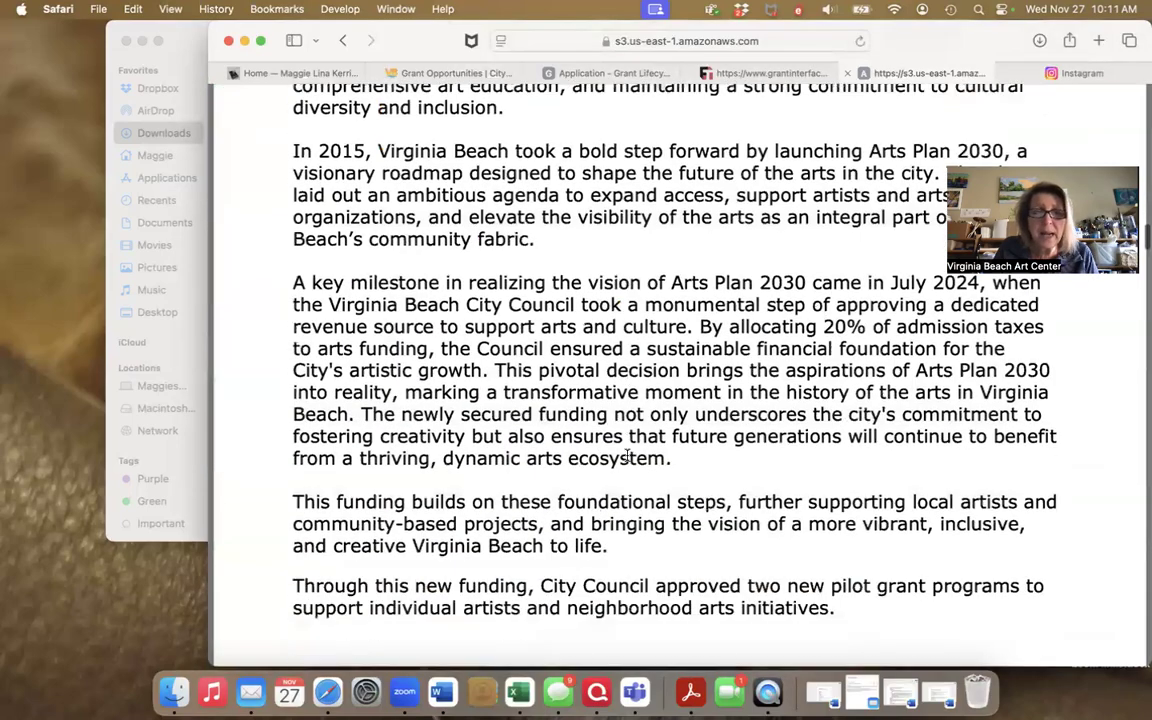
scroll(627, 455, down, 10)
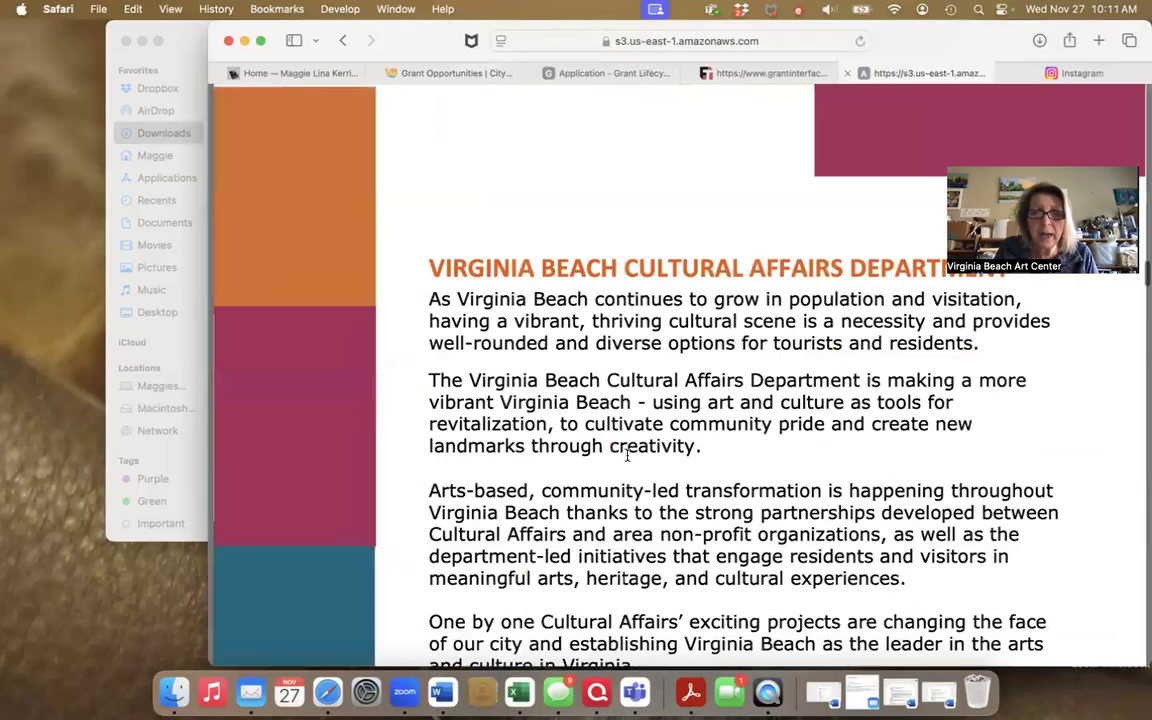
scroll(627, 455, down, 12)
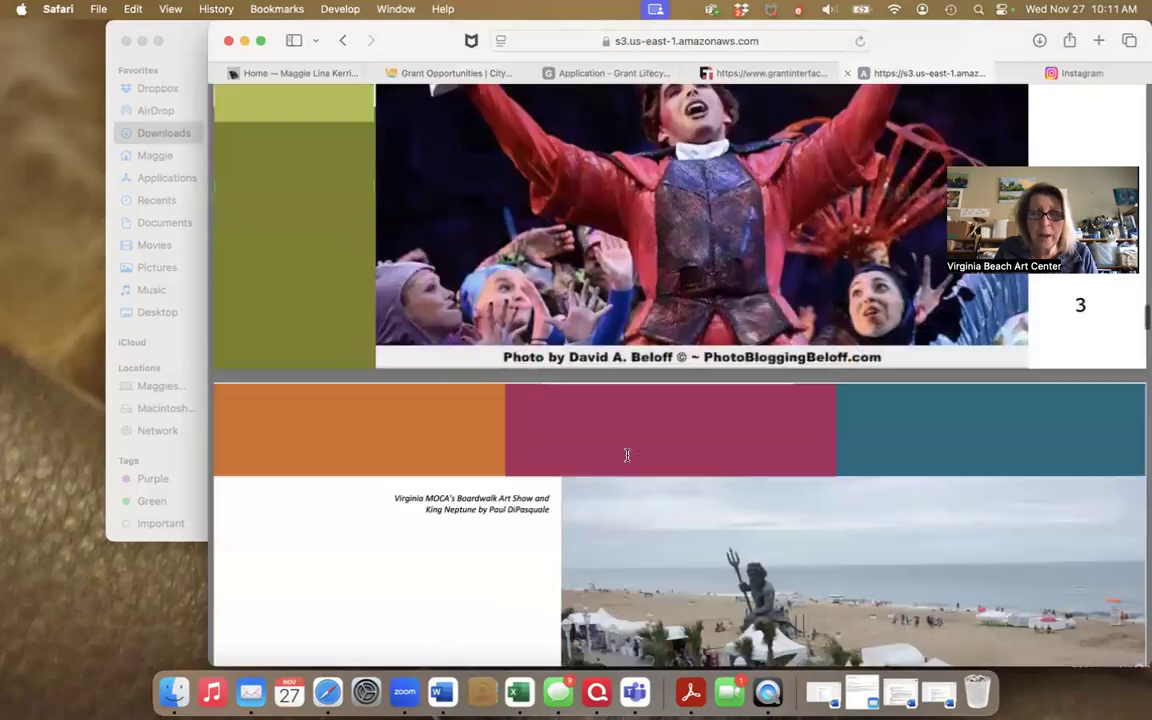
scroll(627, 455, down, 12)
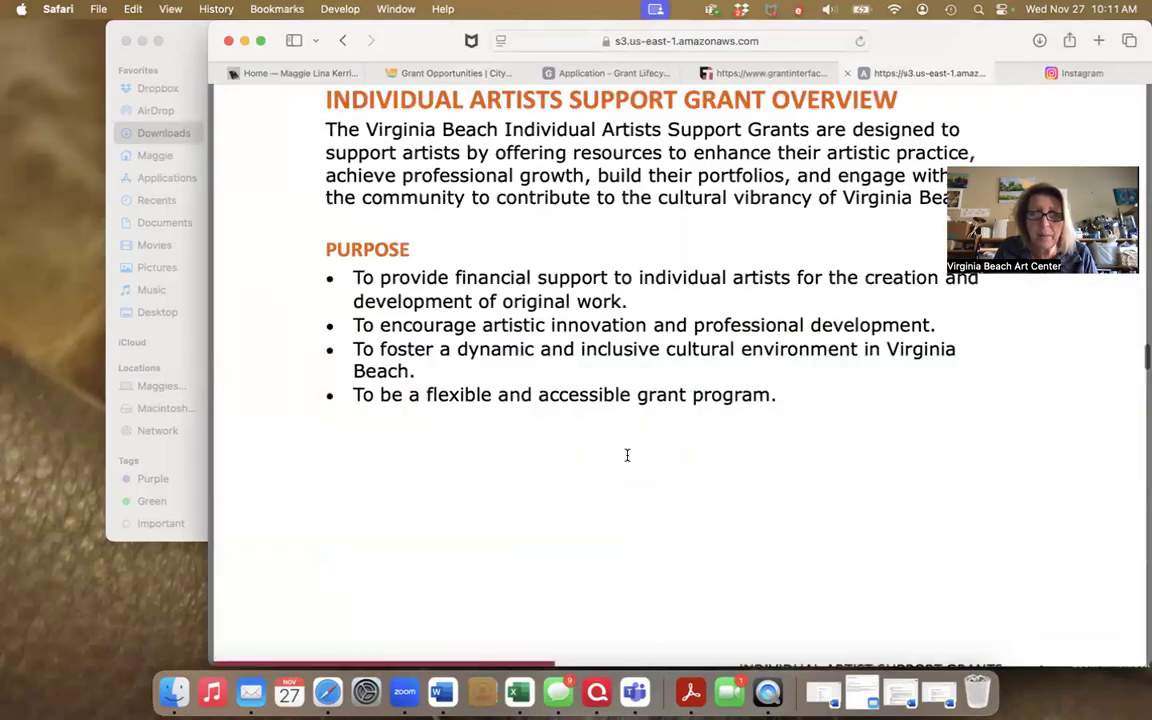
scroll(627, 455, down, 12)
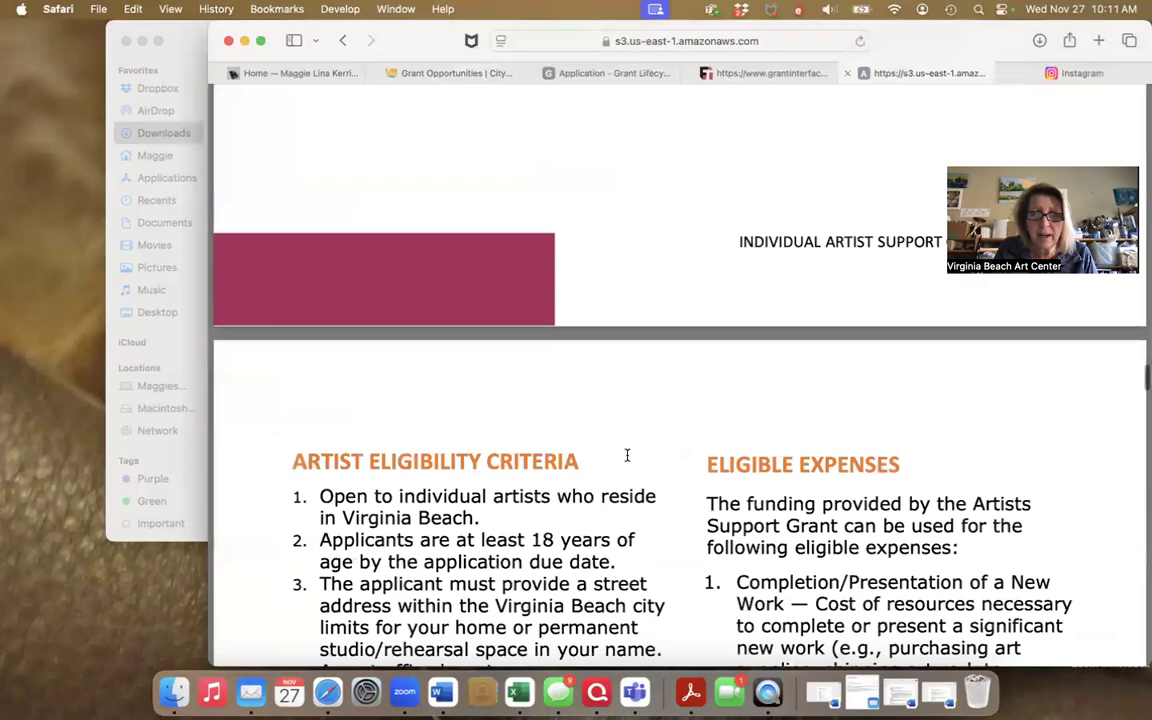
scroll(627, 455, down, 1)
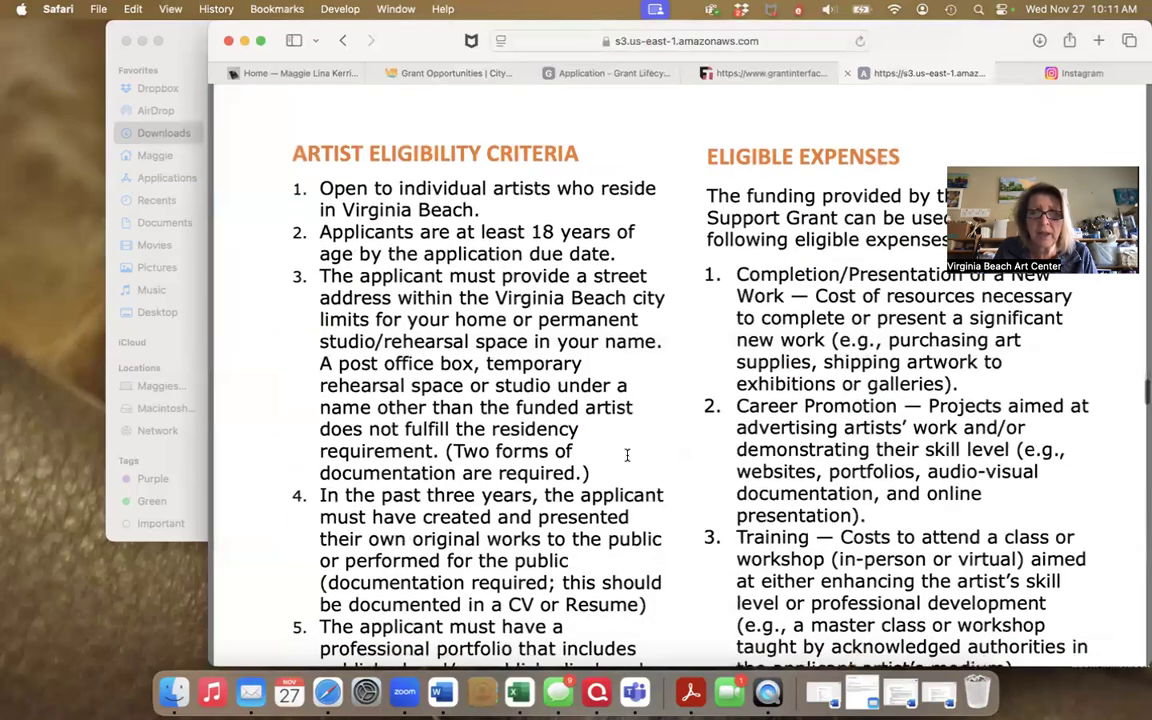
scroll(627, 455, down, 2)
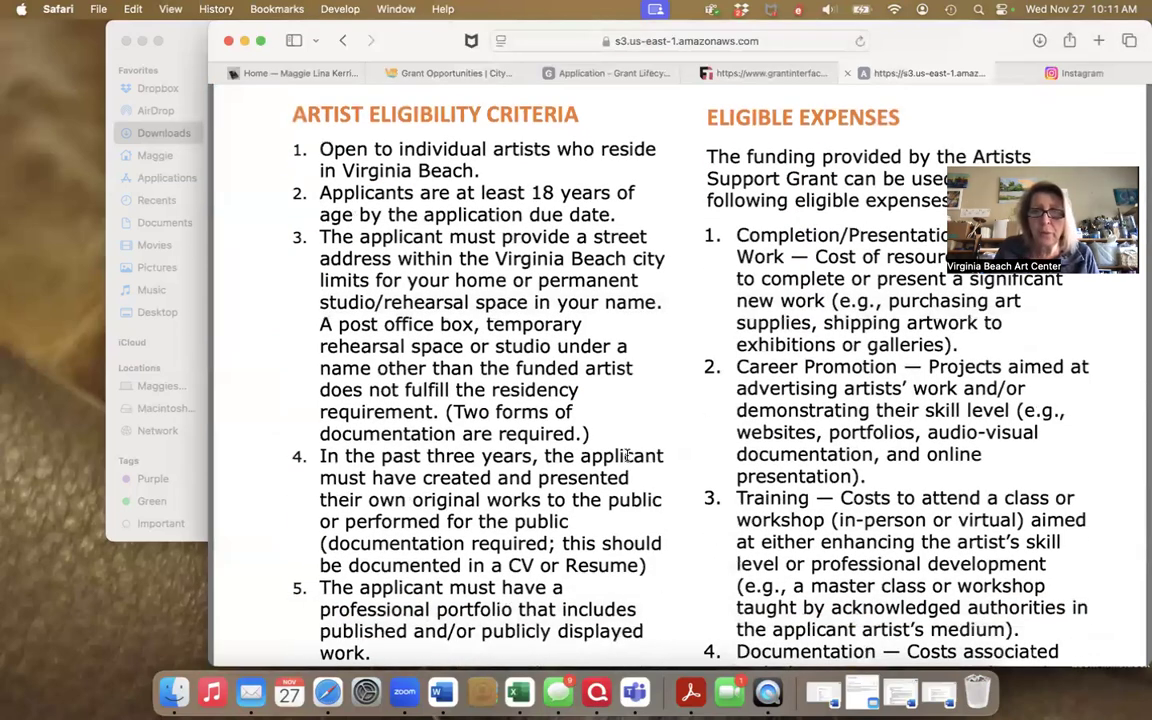
scroll(627, 455, down, 8)
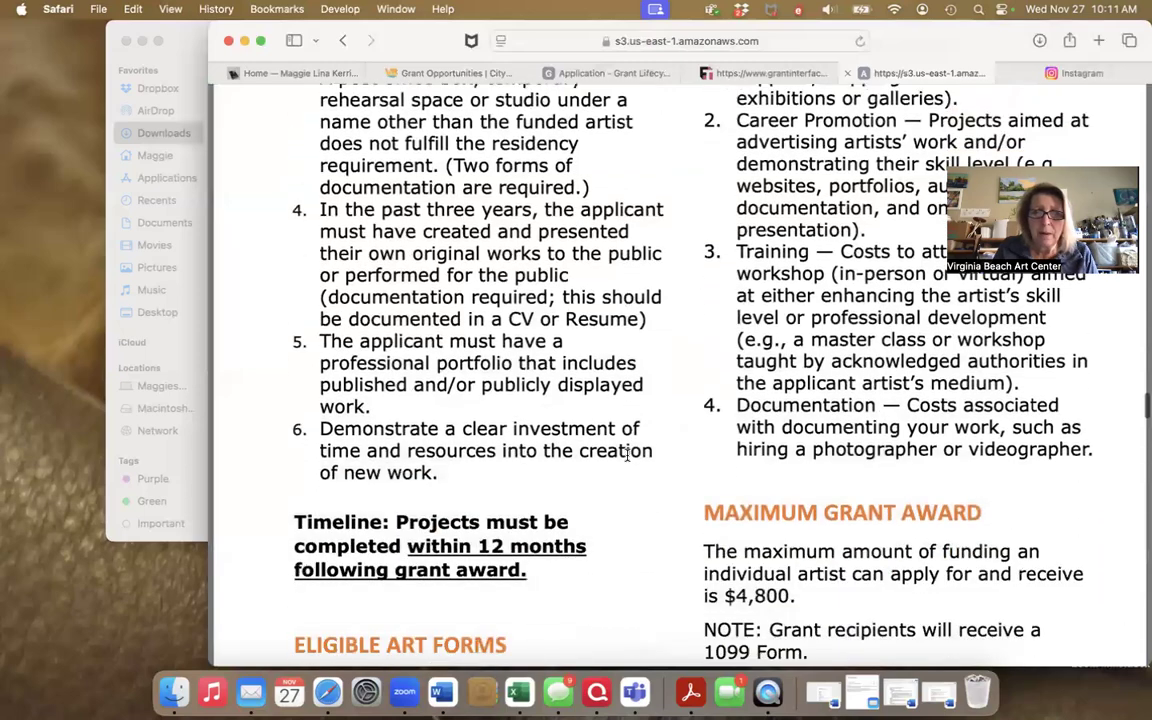
scroll(627, 455, down, 4)
scroll(627, 455, down, 12)
scroll(627, 455, down, 4)
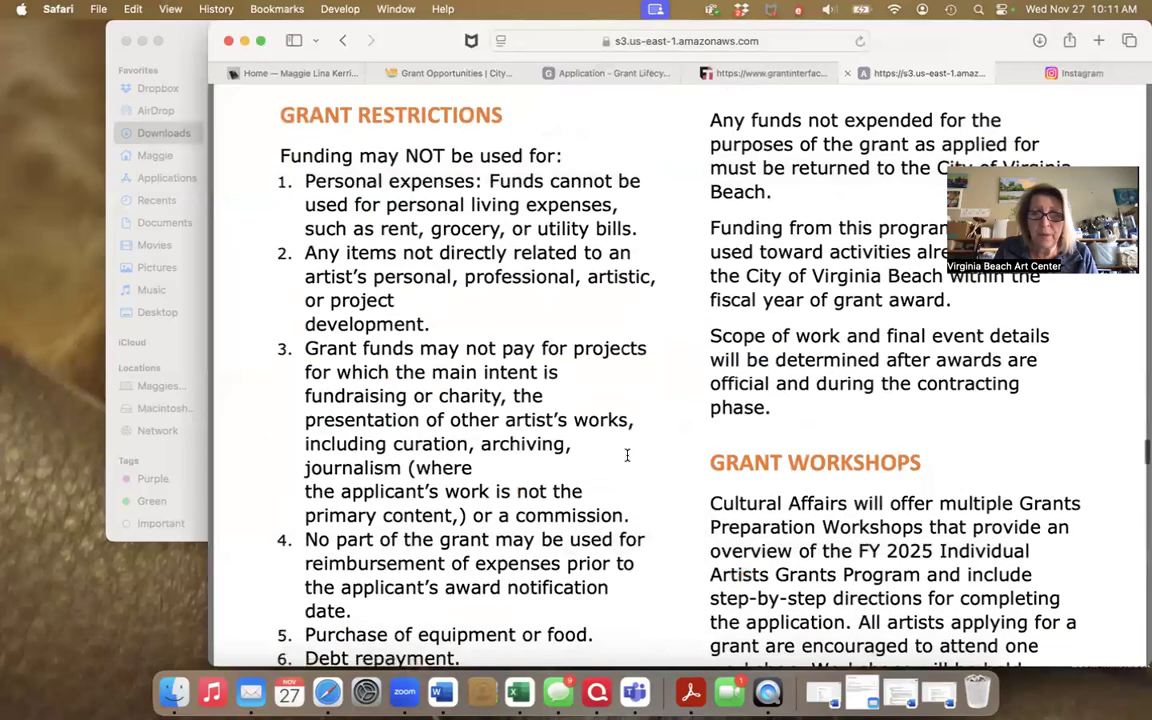
scroll(627, 455, down, 2)
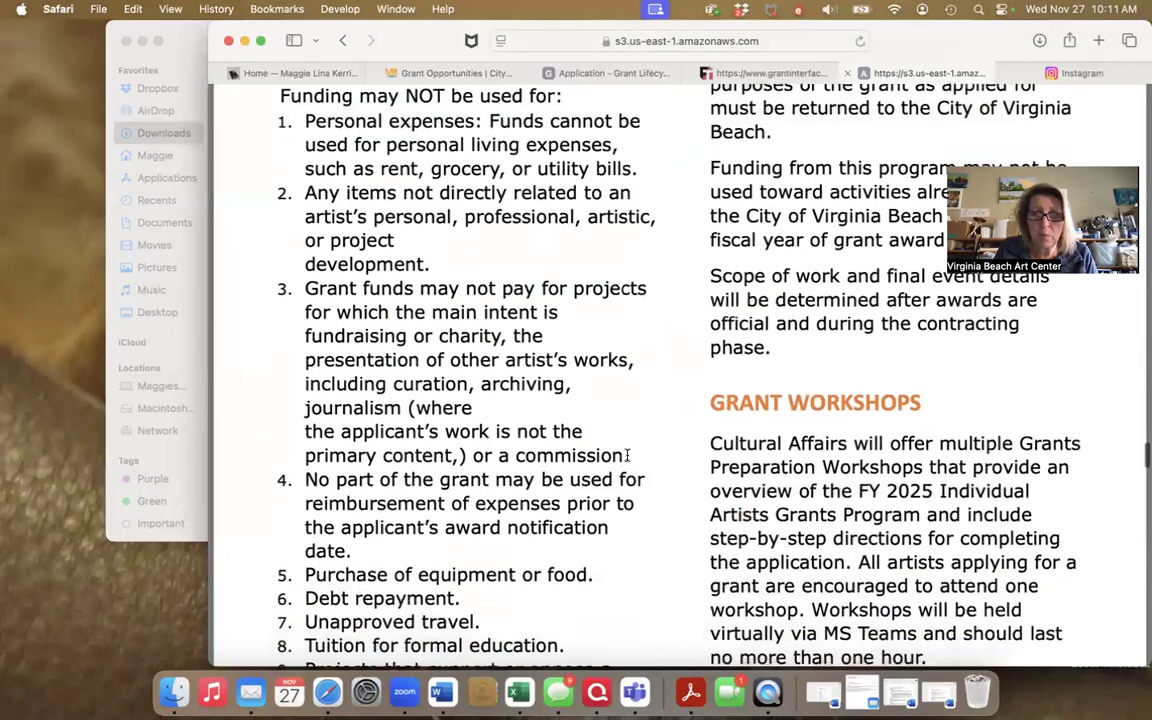
scroll(627, 455, down, 14)
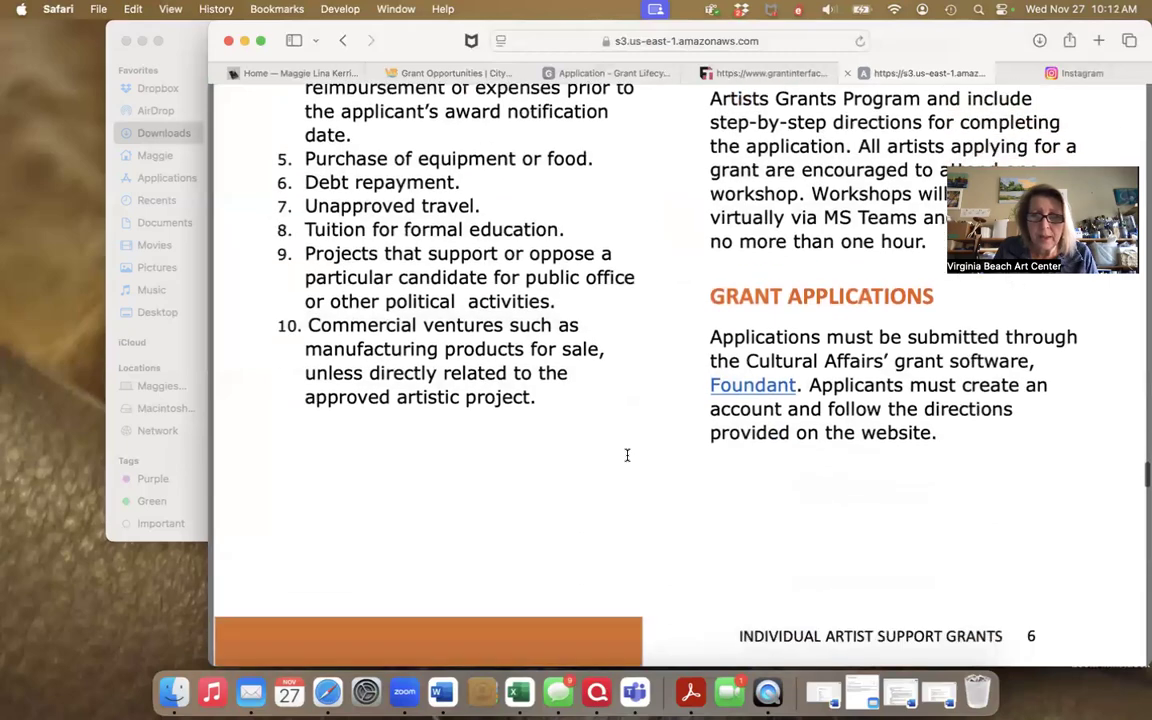
Read through pages 7–9 covering evaluation criteria, timeline and general policies
scroll(627, 455, down, 10)
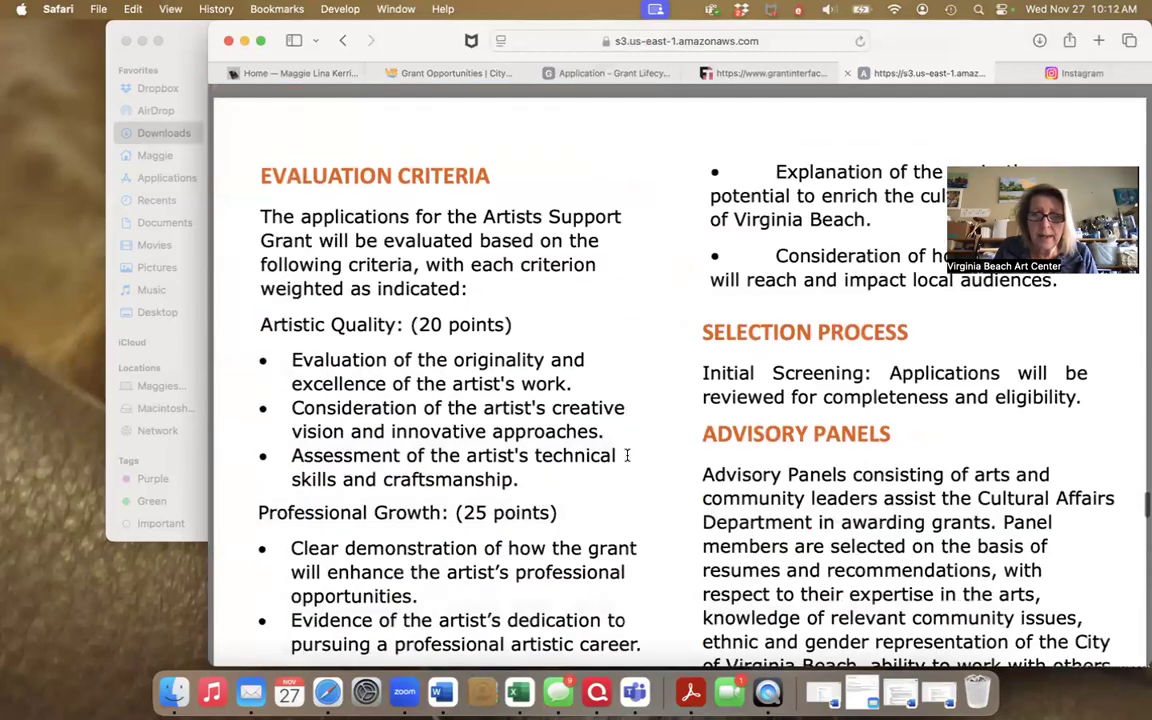
scroll(627, 455, down, 1)
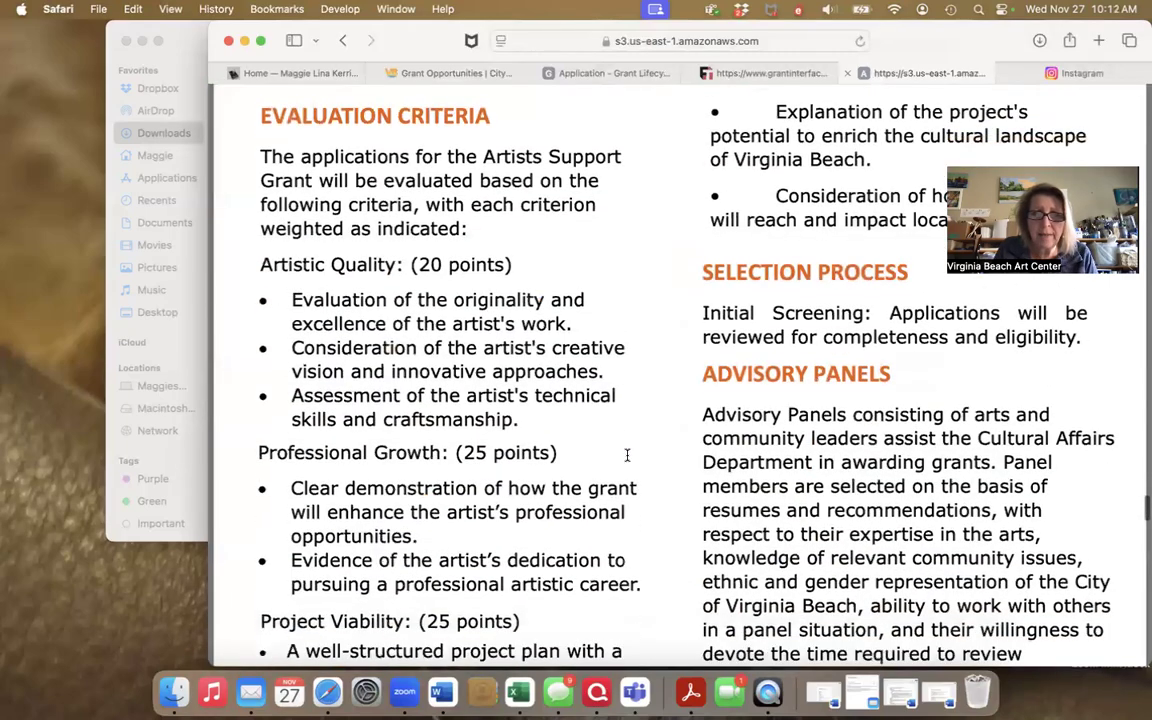
scroll(627, 455, down, 7)
scroll(627, 455, down, 8)
scroll(627, 455, down, 12)
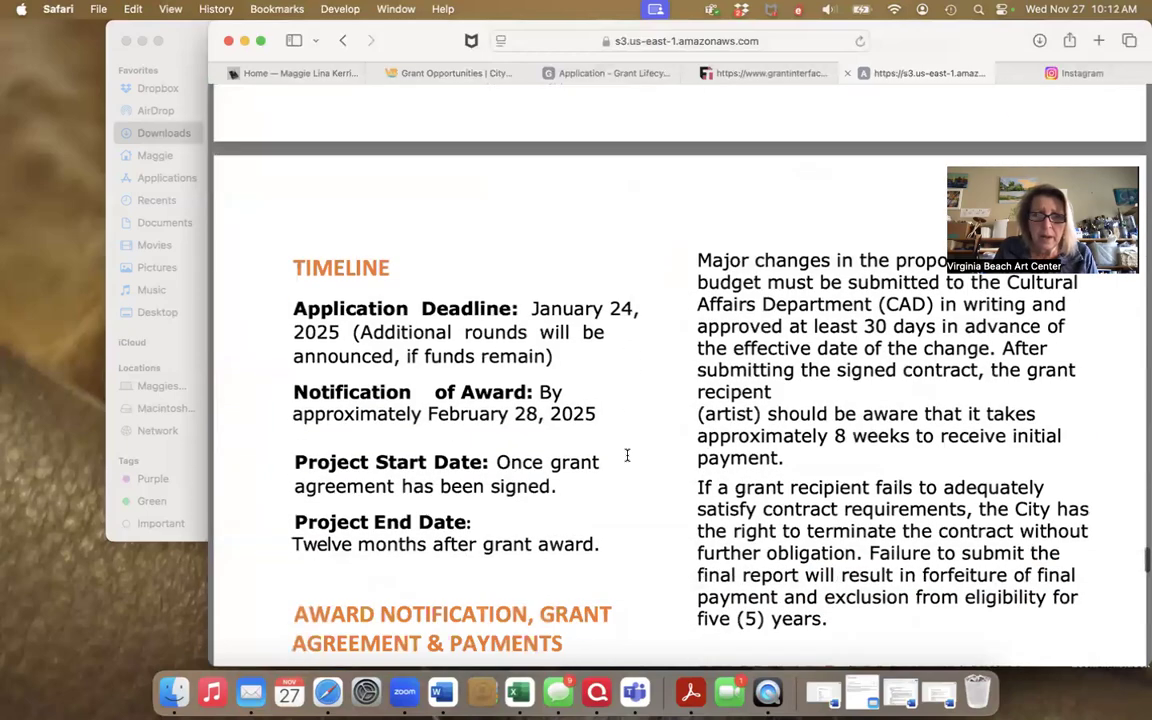
scroll(627, 455, down, 15)
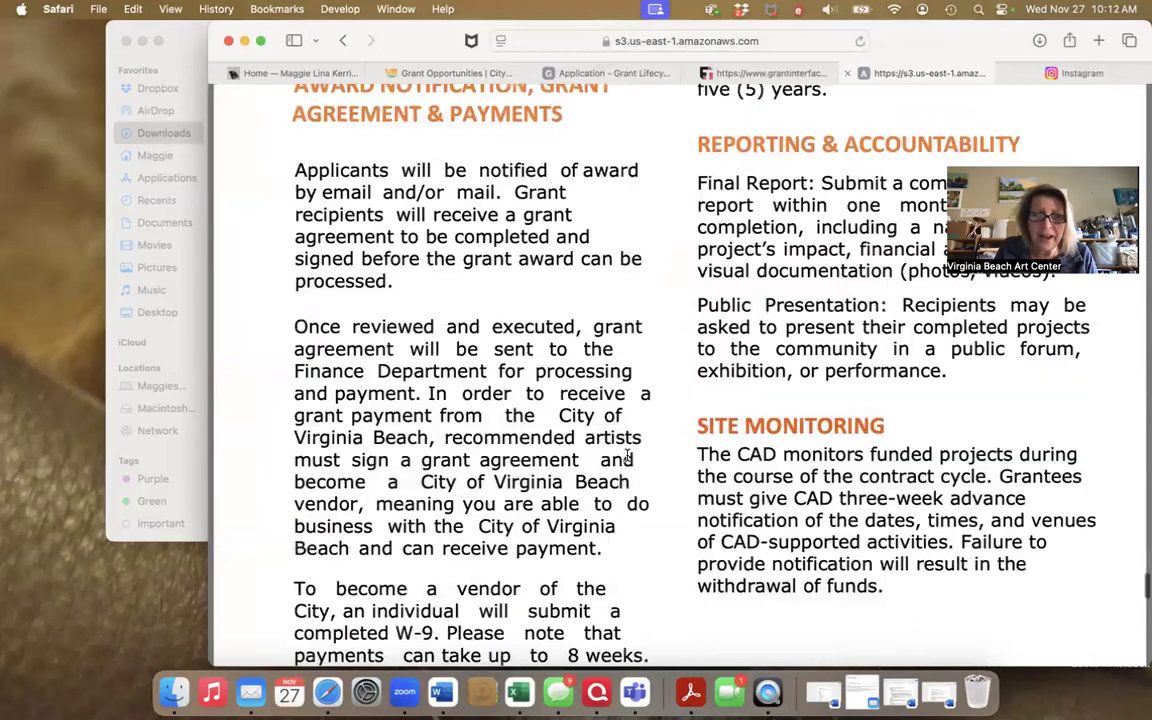
scroll(627, 455, down, 18)
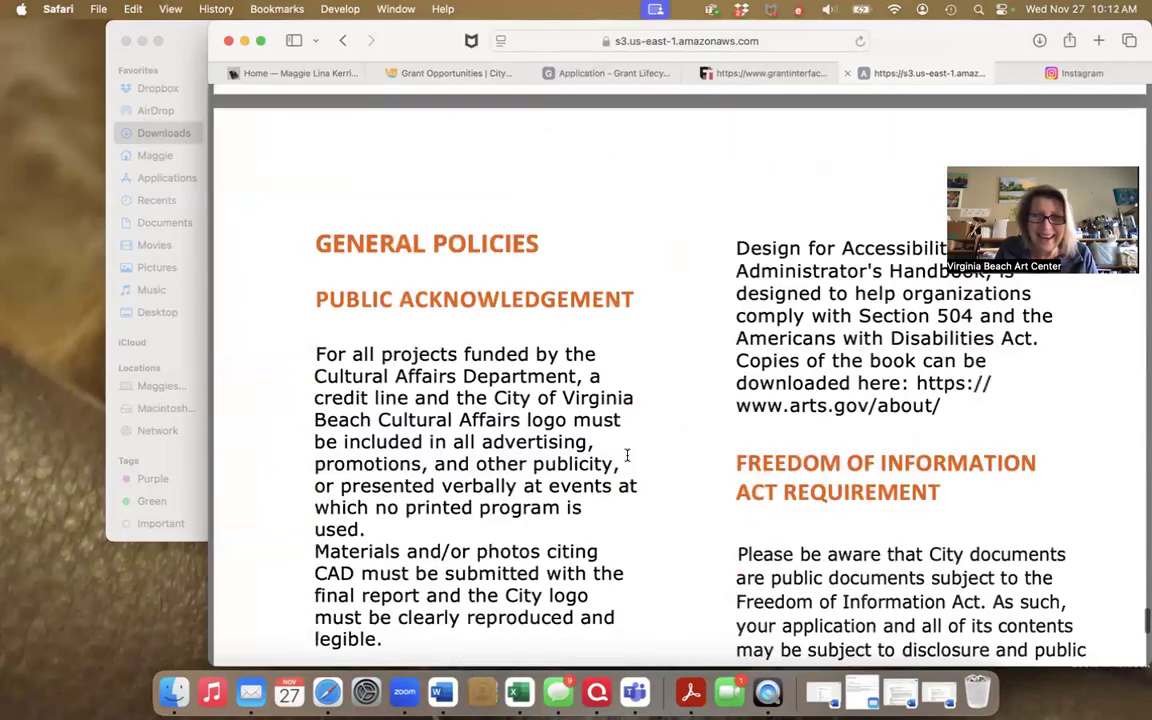
scroll(627, 455, down, 3)
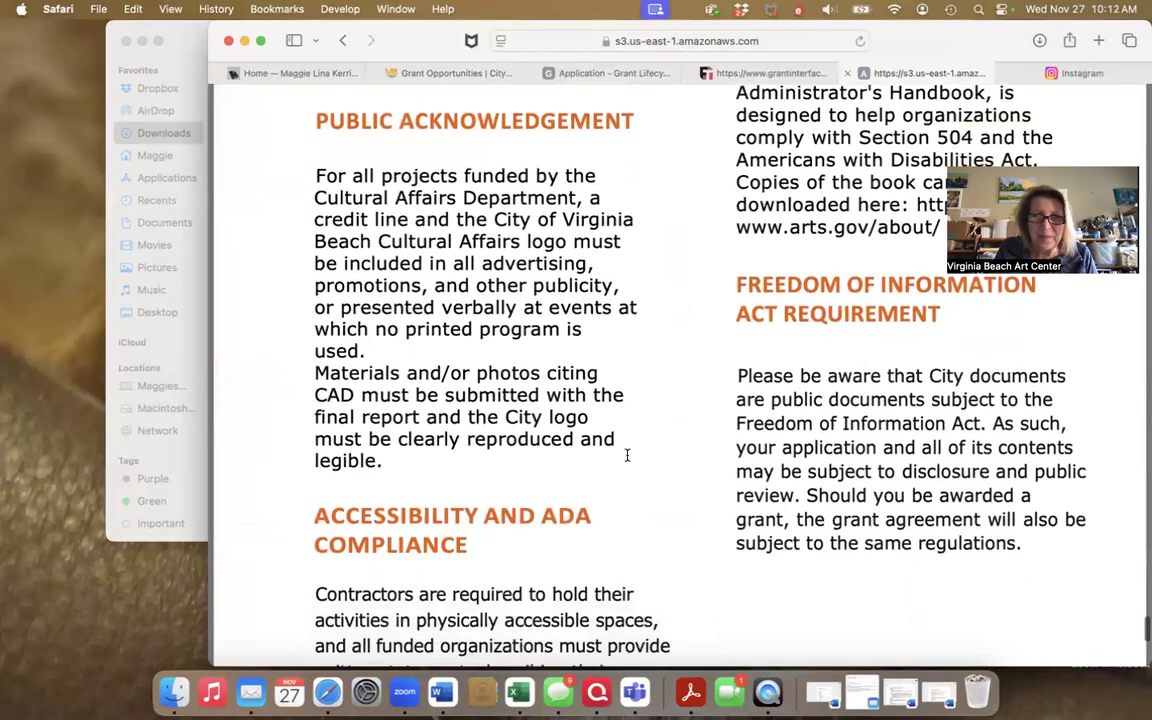
scroll(627, 455, down, 10)
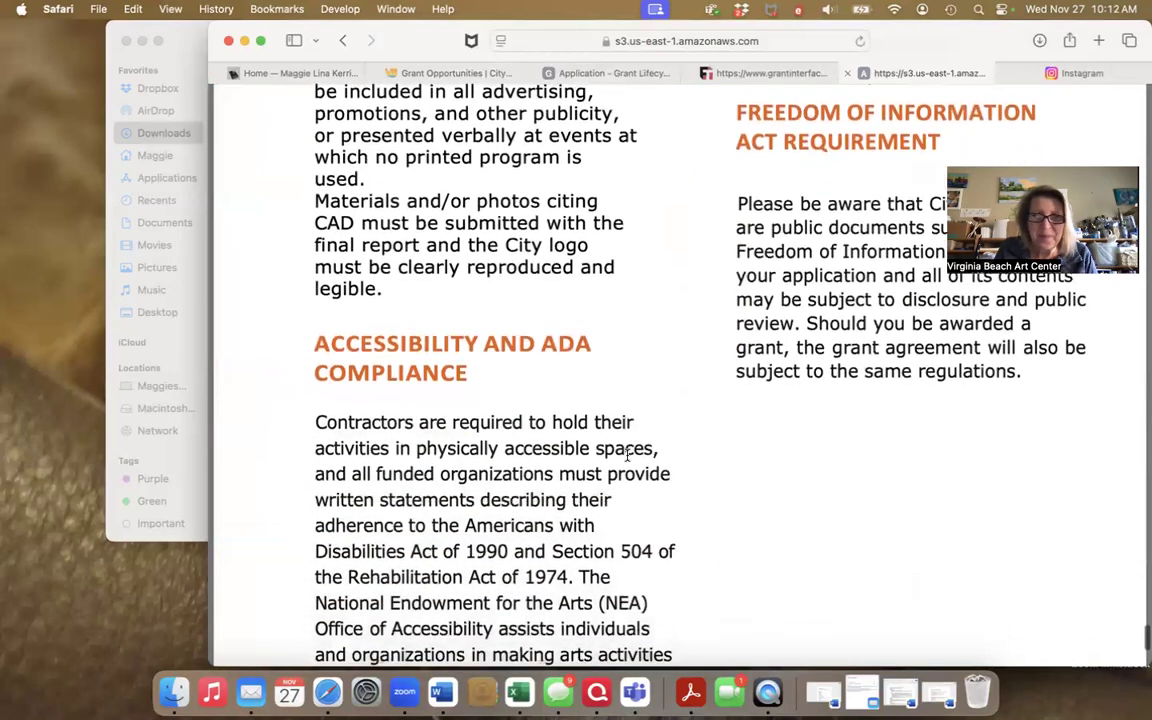
Return to the guidelines cover page showing the January 24, 2025 application deadline
scroll(627, 455, up, 12)
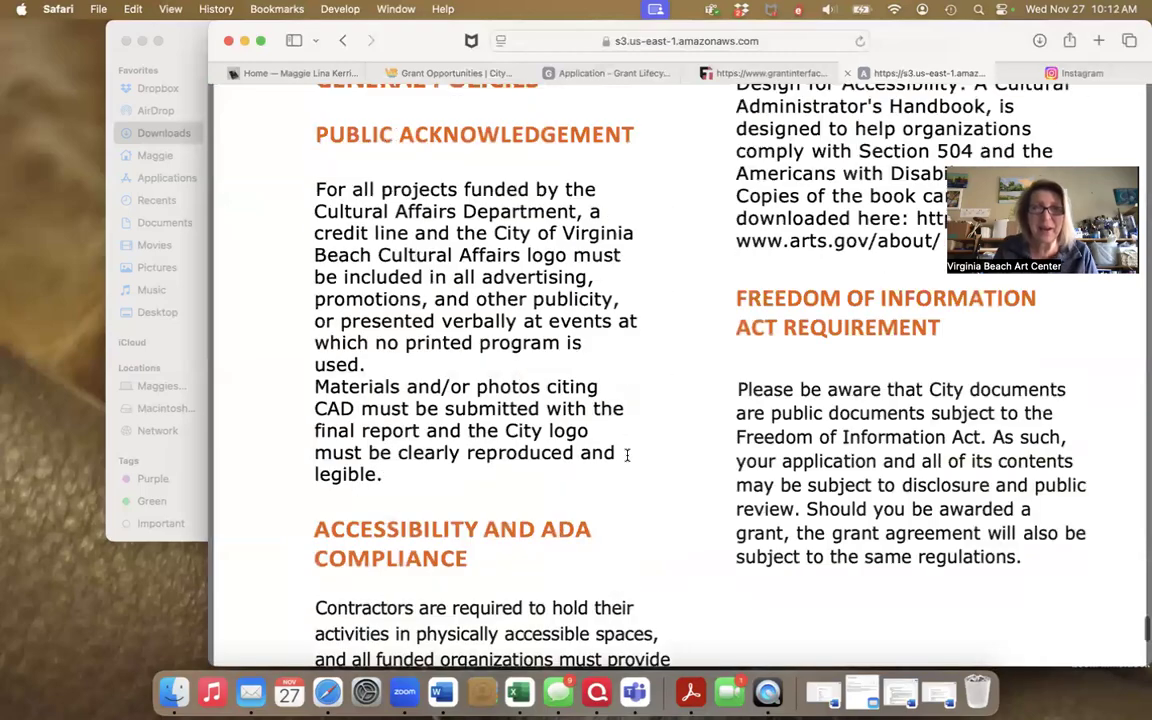
scroll(627, 455, up, 15)
scroll(627, 455, up, 15)
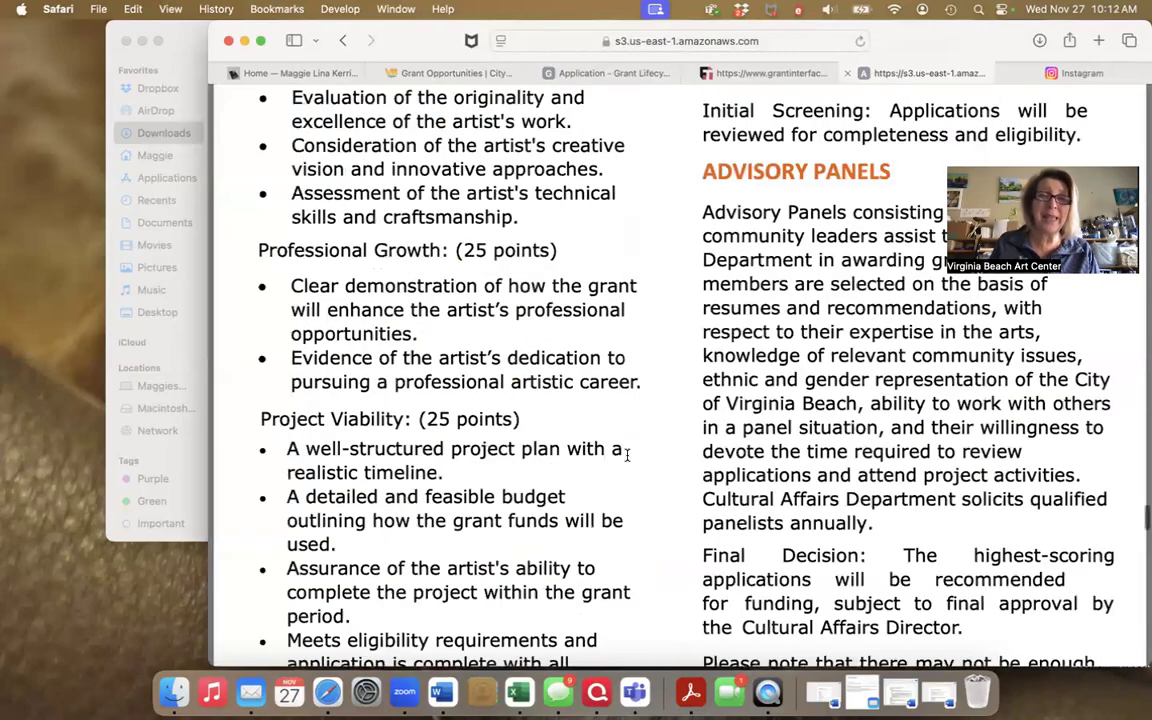
scroll(627, 455, up, 15)
scroll(627, 455, up, 15)
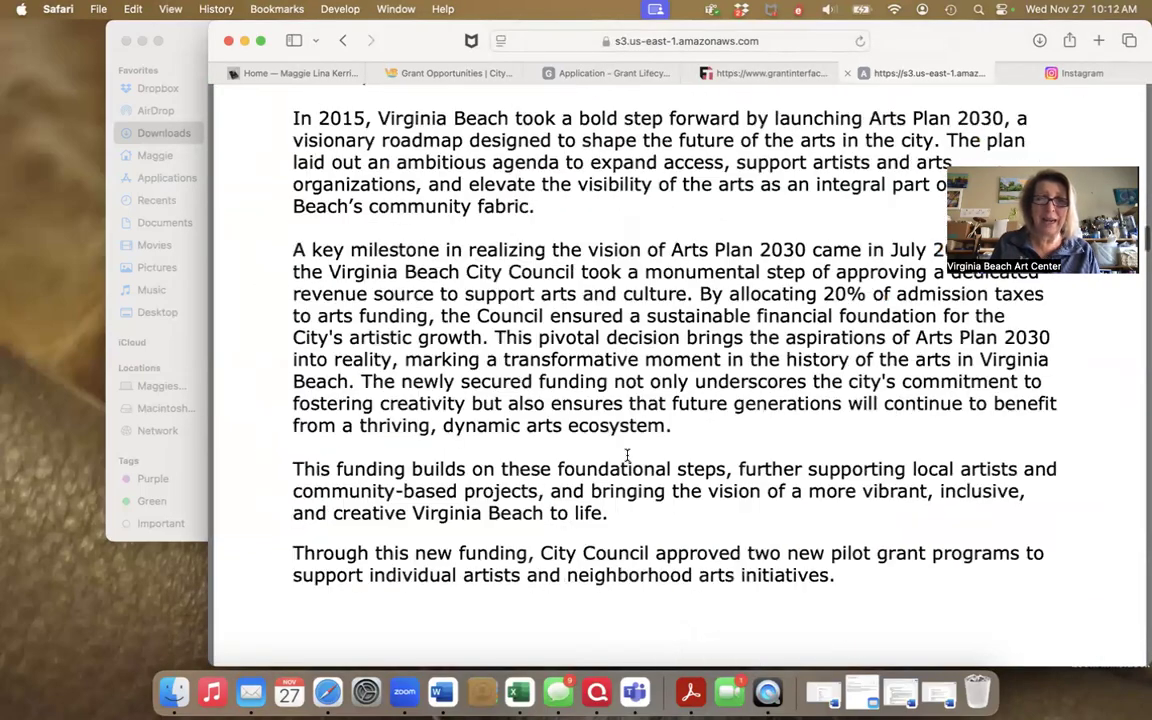
scroll(627, 455, up, 15)
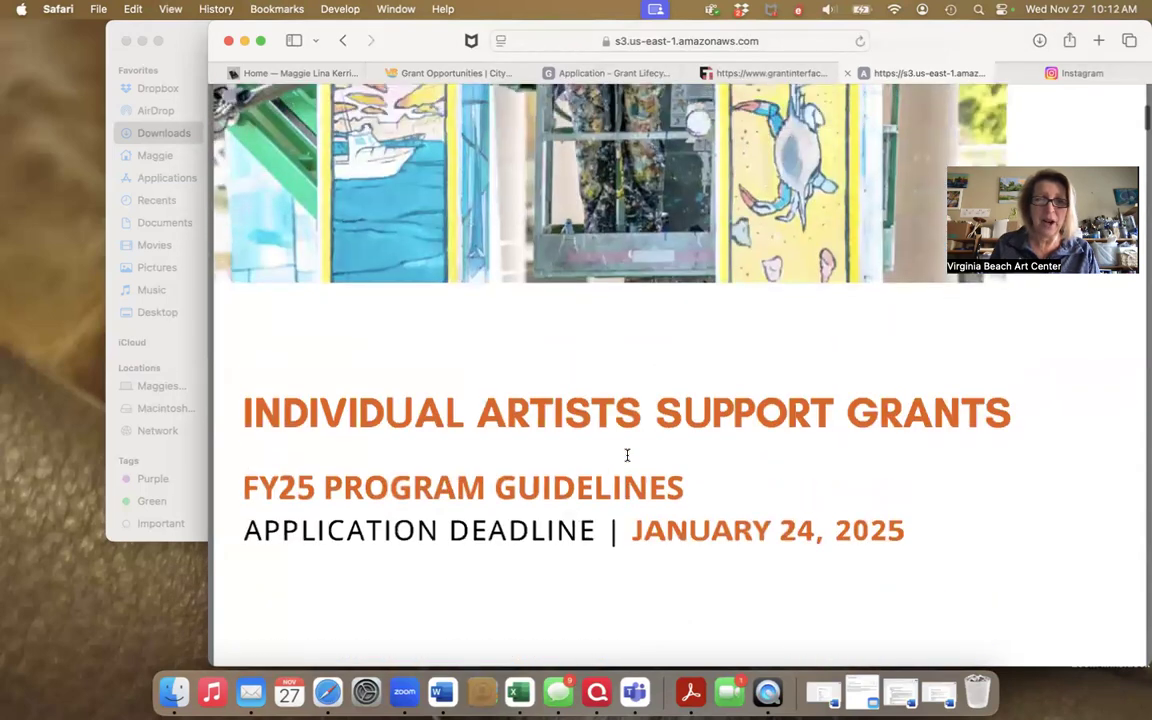
scroll(627, 455, up, 2)
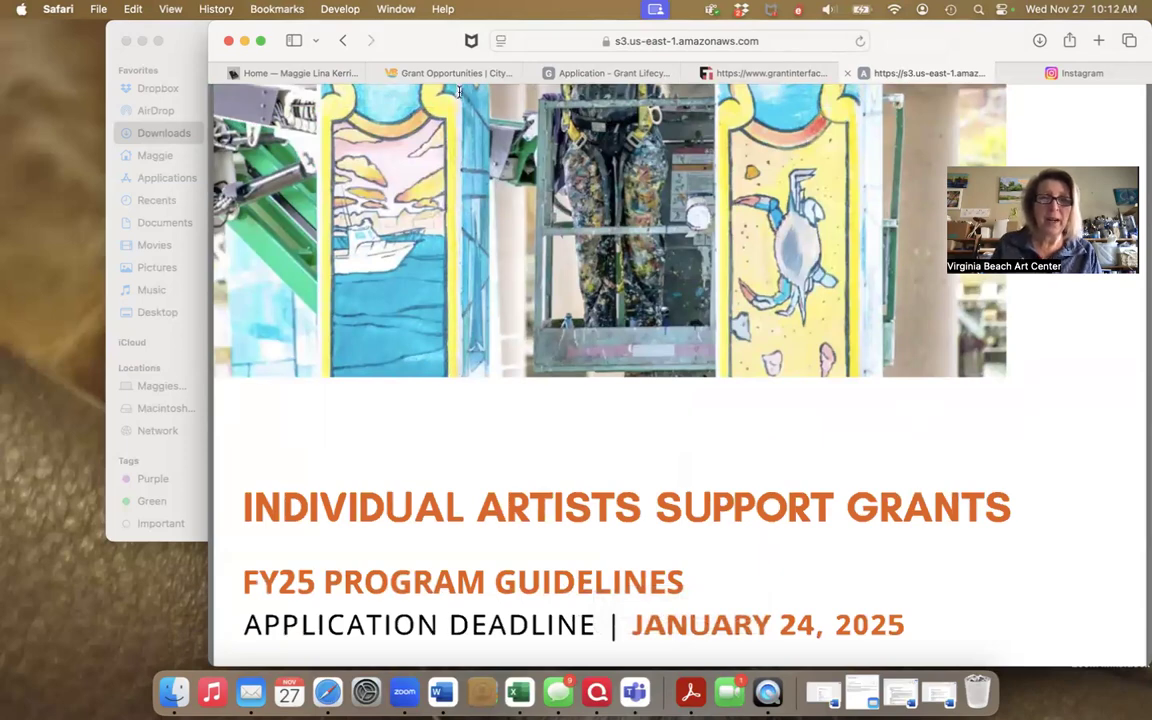
Go back from the PDF to the Arts & Culture Grant Opportunities page, up to its hero heading
click(343, 41)
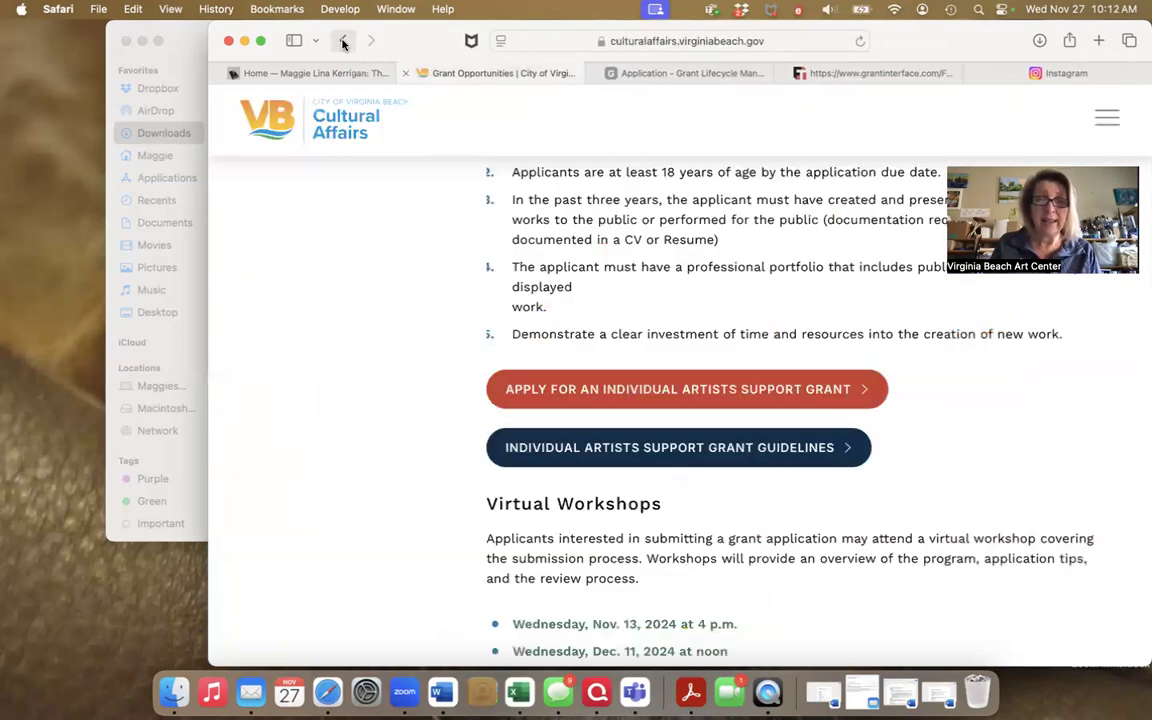
scroll(347, 289, down, 2)
scroll(347, 289, down, 2)
scroll(347, 289, up, 1)
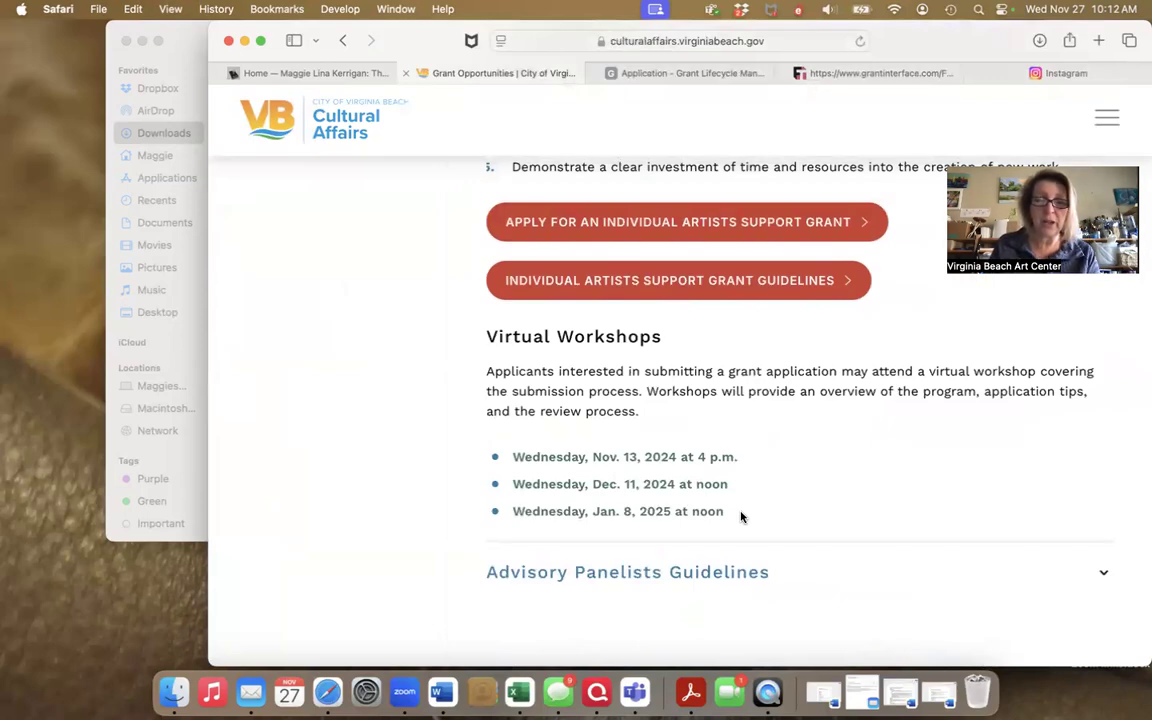
scroll(741, 517, up, 4)
scroll(741, 517, up, 8)
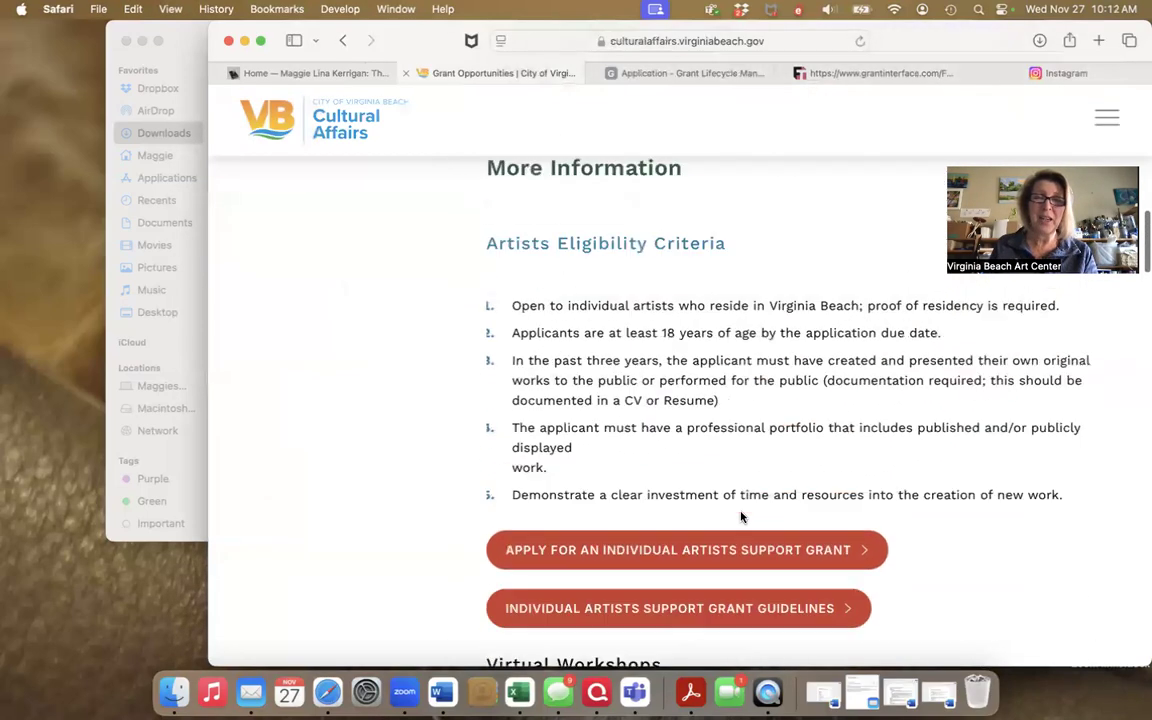
scroll(741, 512, up, 6)
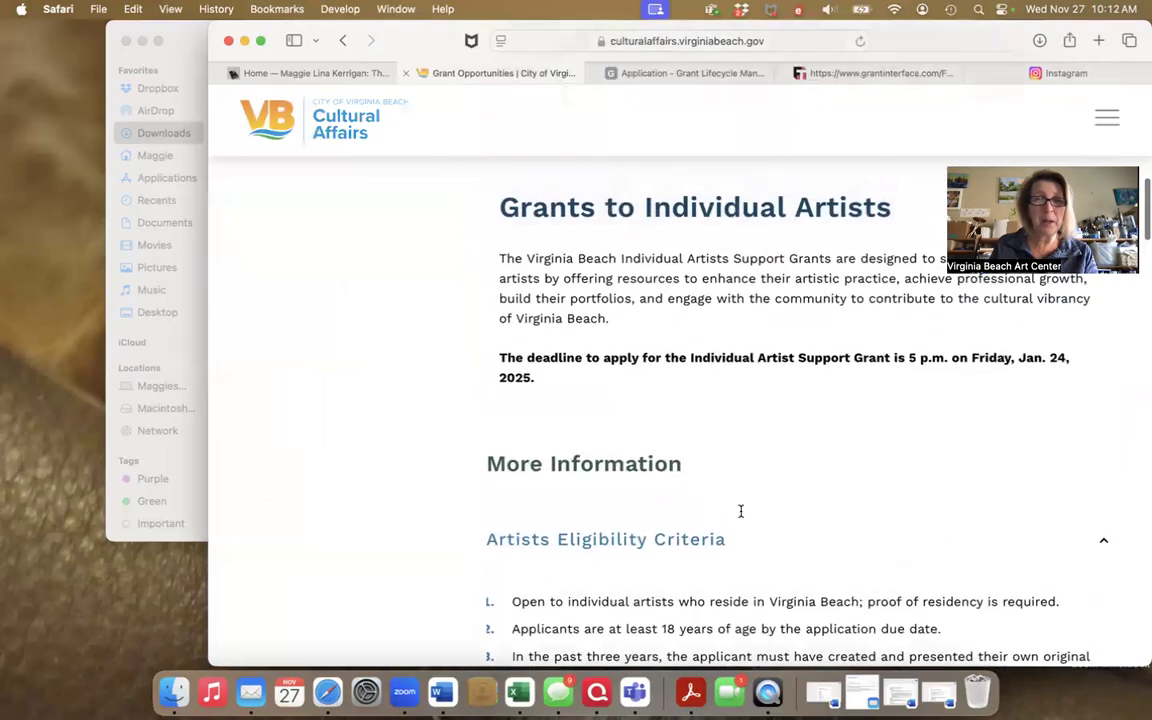
scroll(741, 512, up, 3)
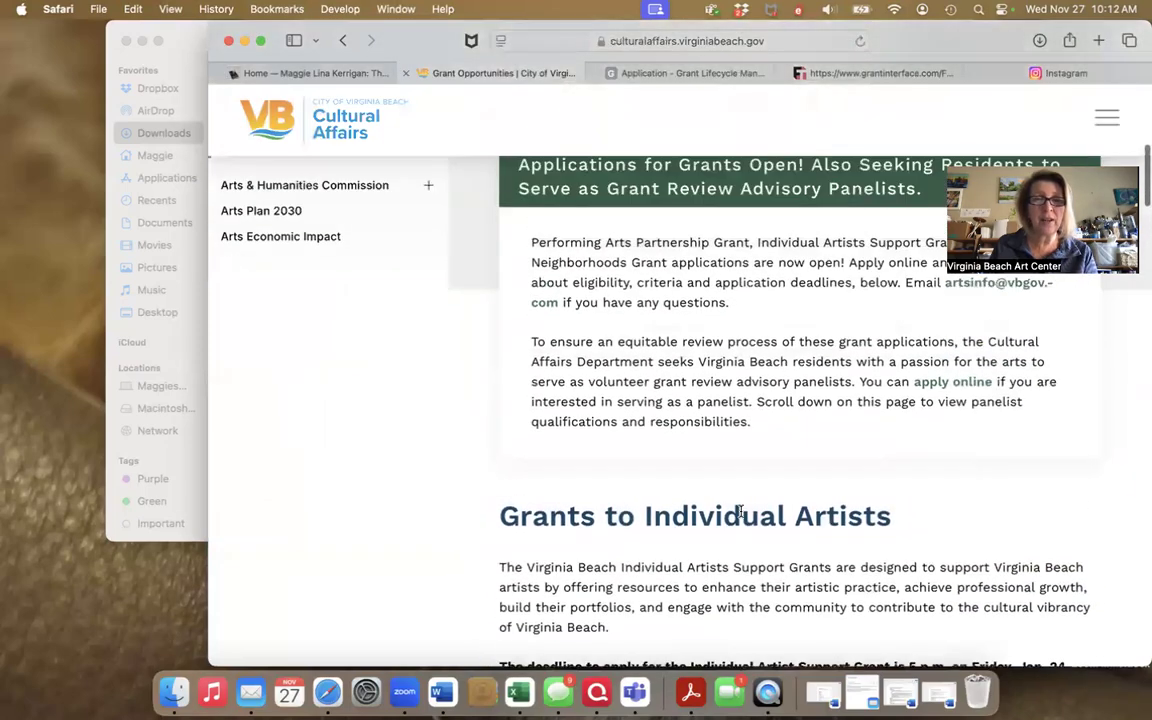
scroll(741, 517, up, 3)
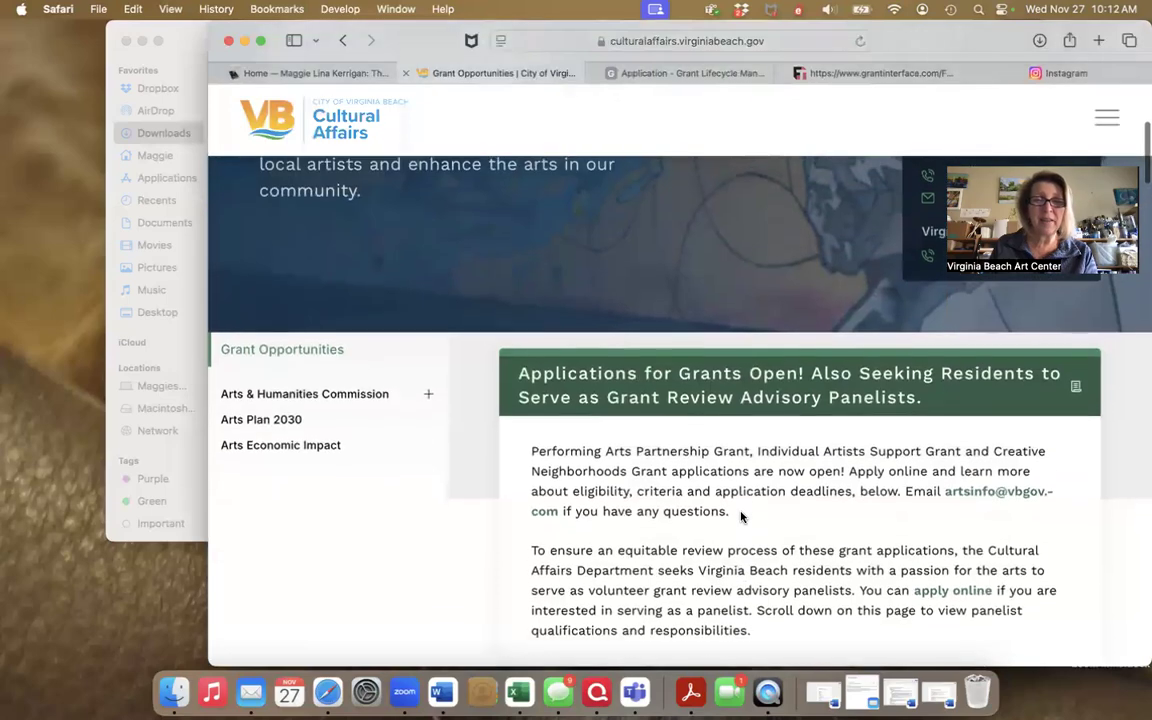
scroll(741, 511, up, 5)
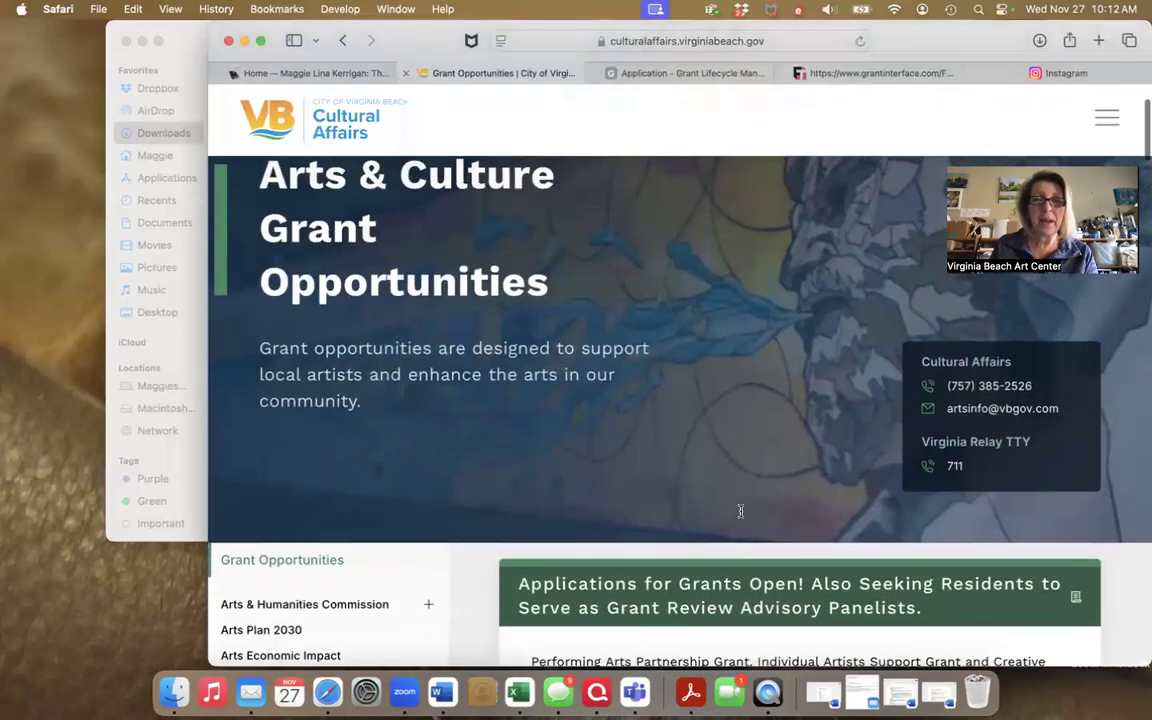